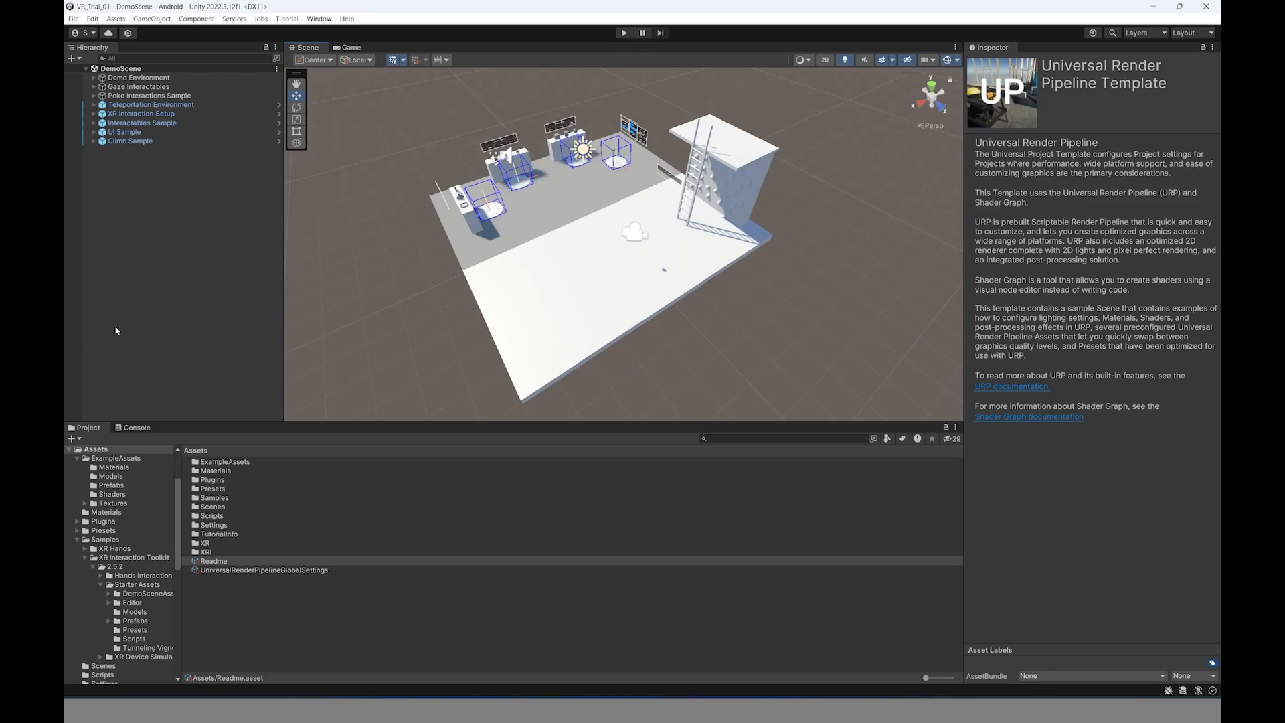
# - Add a new Terrain 3D object to the DemoScene hierarchy
pyautogui.click(140, 212)
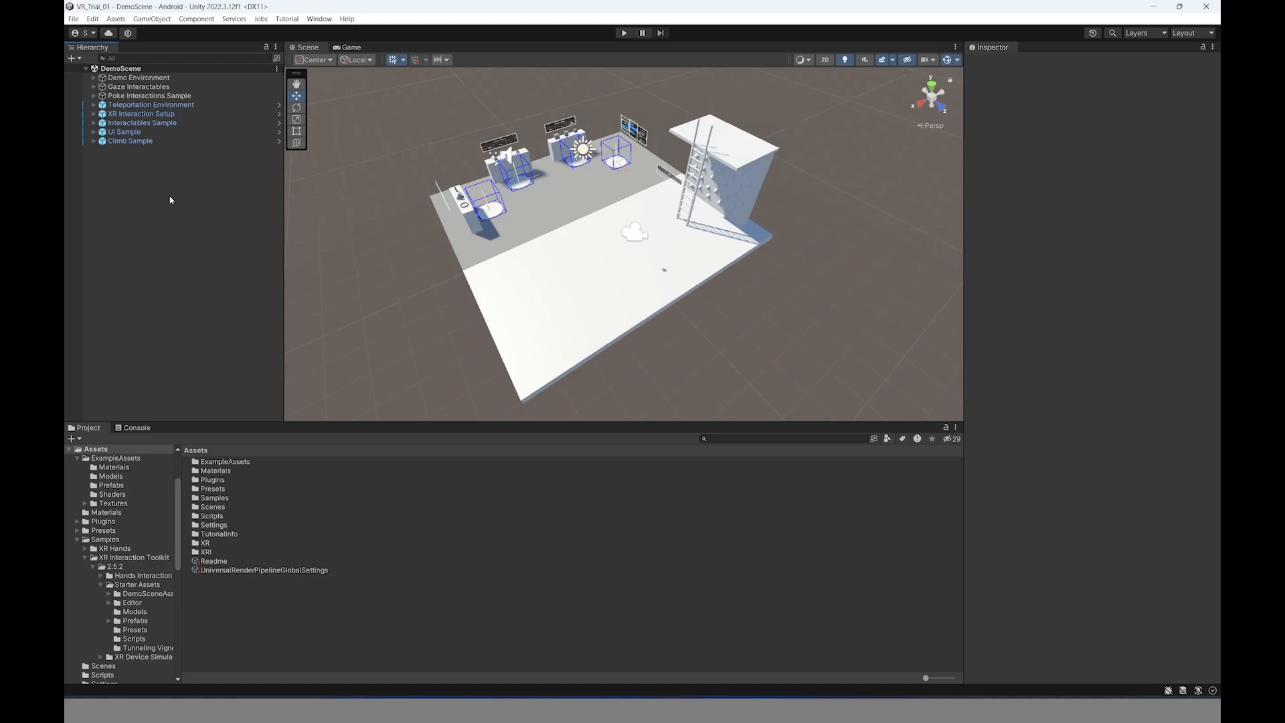
pyautogui.rightClick(142, 179)
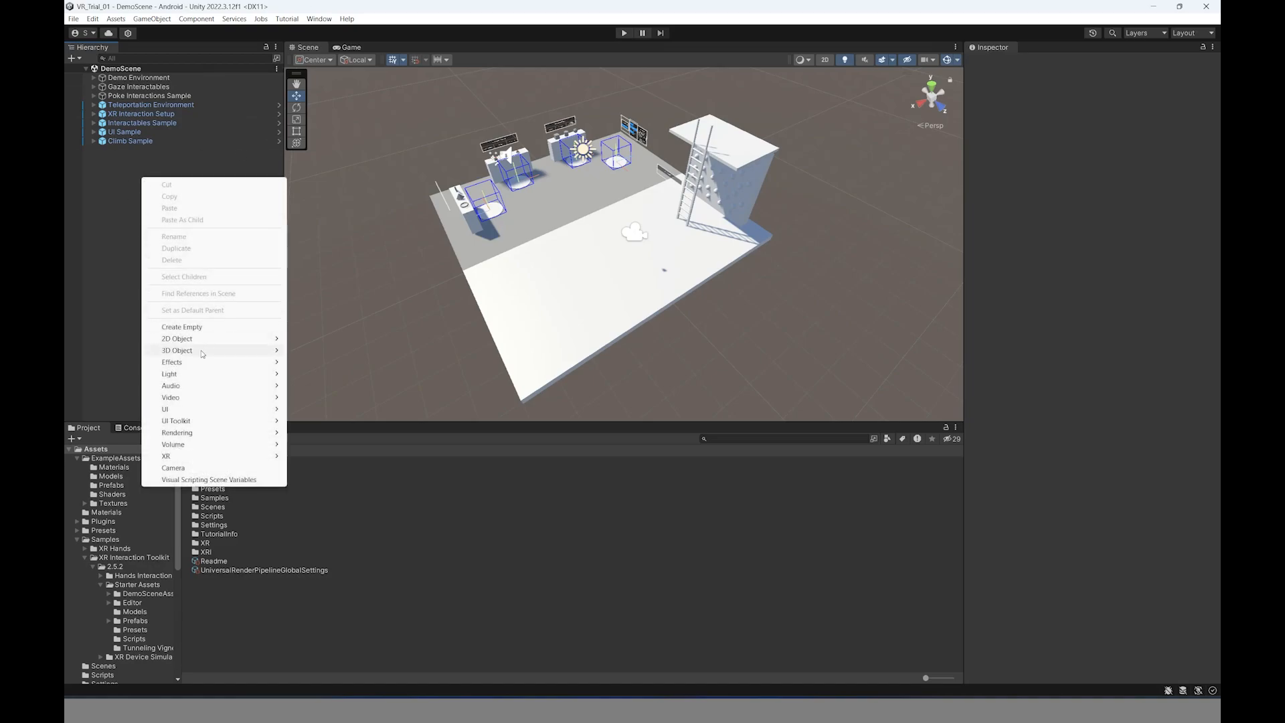
pyautogui.moveTo(203, 354)
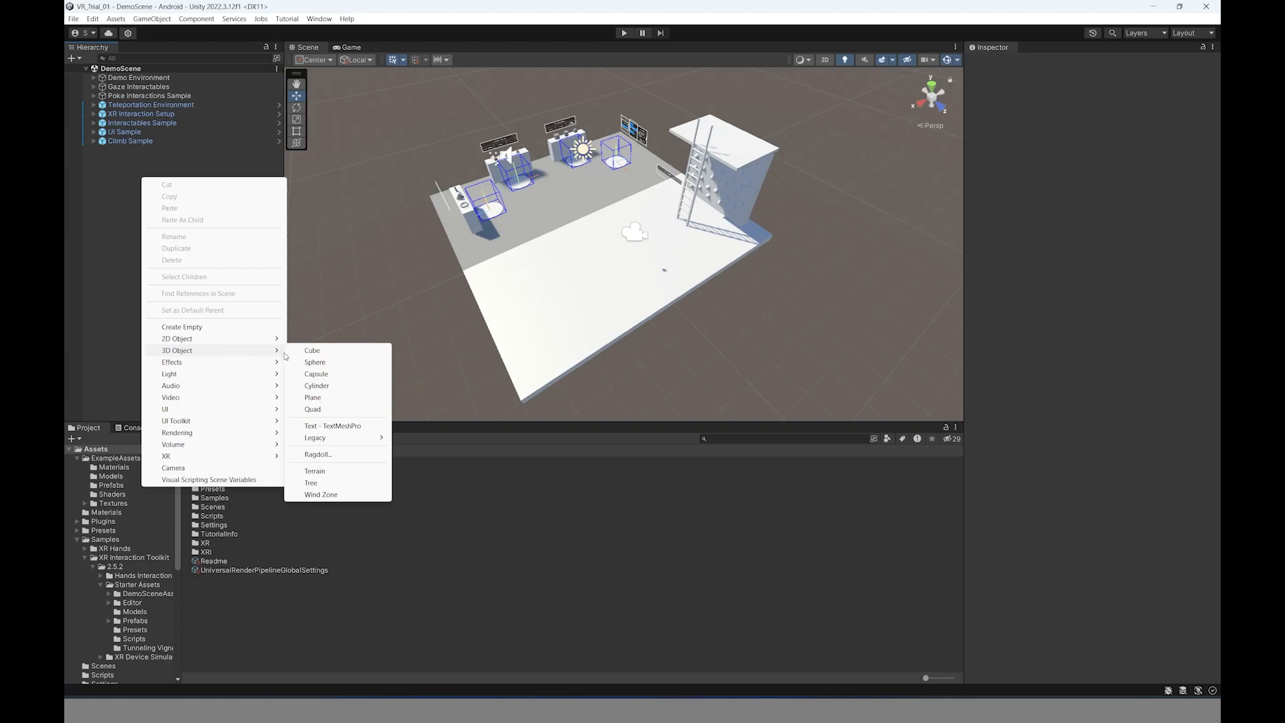
pyautogui.click(325, 472)
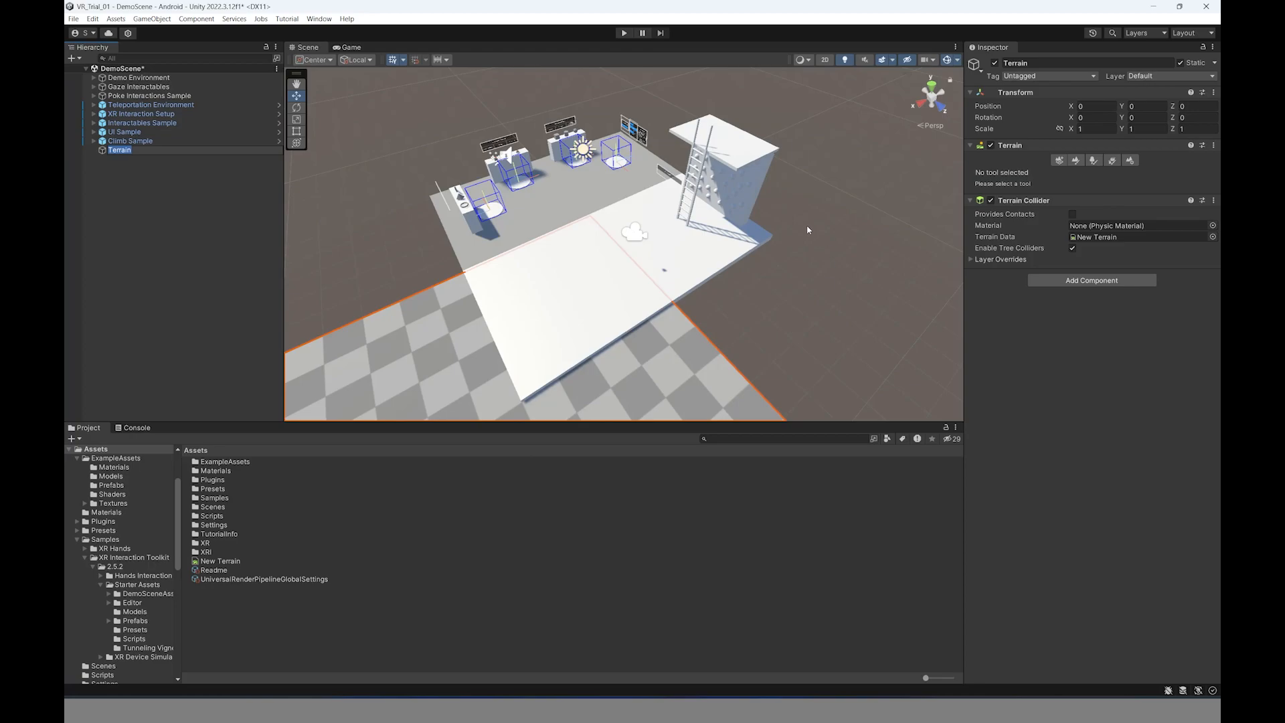
# - Try rotating the terrain about its X axis, undo the rotation, and try the Scale tool on it
pyautogui.scroll(-10, 586, 144)
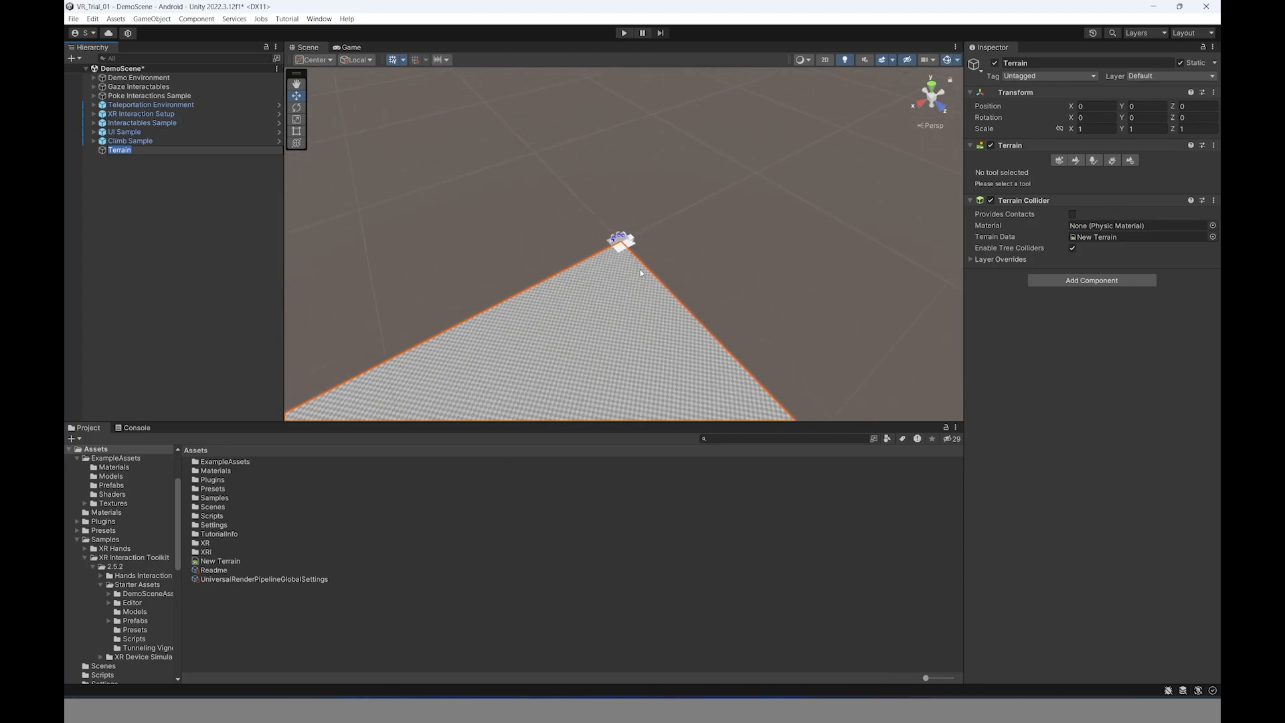
pyautogui.scroll(8, 630, 287)
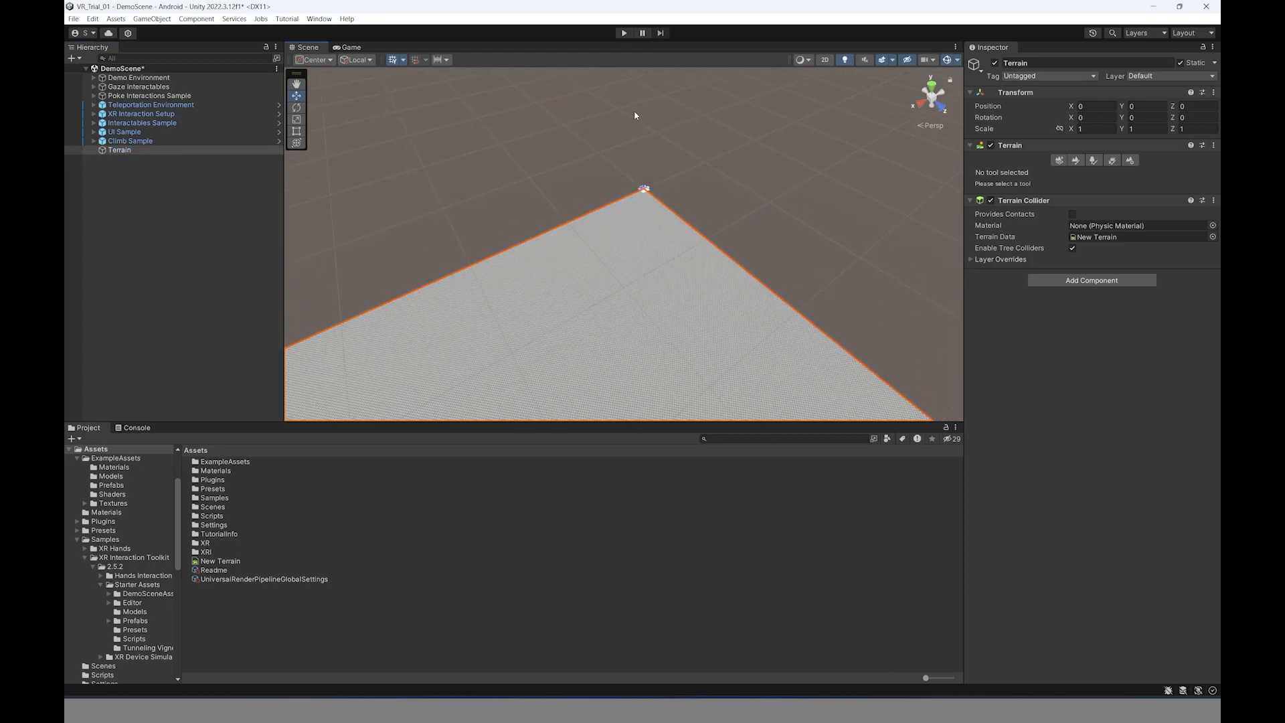
pyautogui.scroll(3, 596, 315)
pyautogui.scroll(-8, 639, 170)
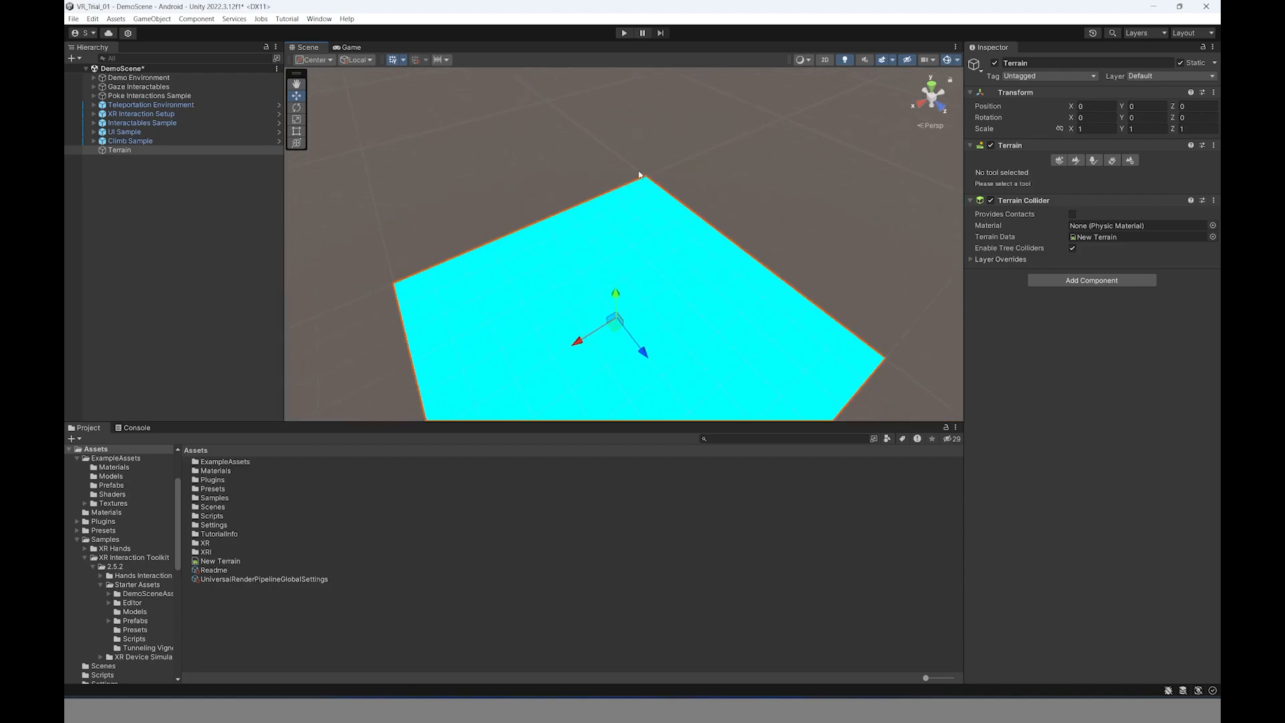
pyautogui.click(298, 108)
pyautogui.moveTo(639, 324); pyautogui.dragTo(633, 295)
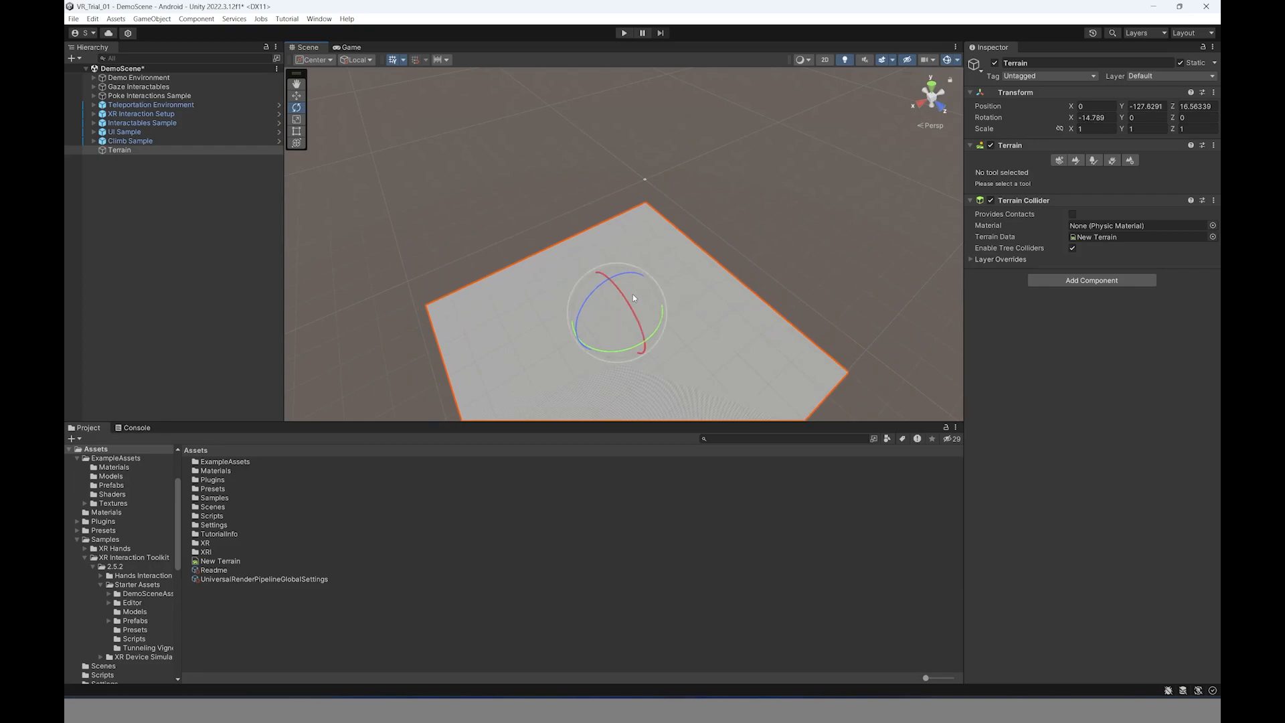
pyautogui.hotkey('ctrl', 'z')
pyautogui.press('r')
pyautogui.moveTo(604, 323)
pyautogui.mouseDown()
pyautogui.moveTo(703, 308)
pyautogui.moveTo(597, 330)
pyautogui.moveTo(671, 307)
pyautogui.moveTo(609, 320)
pyautogui.mouseUp()
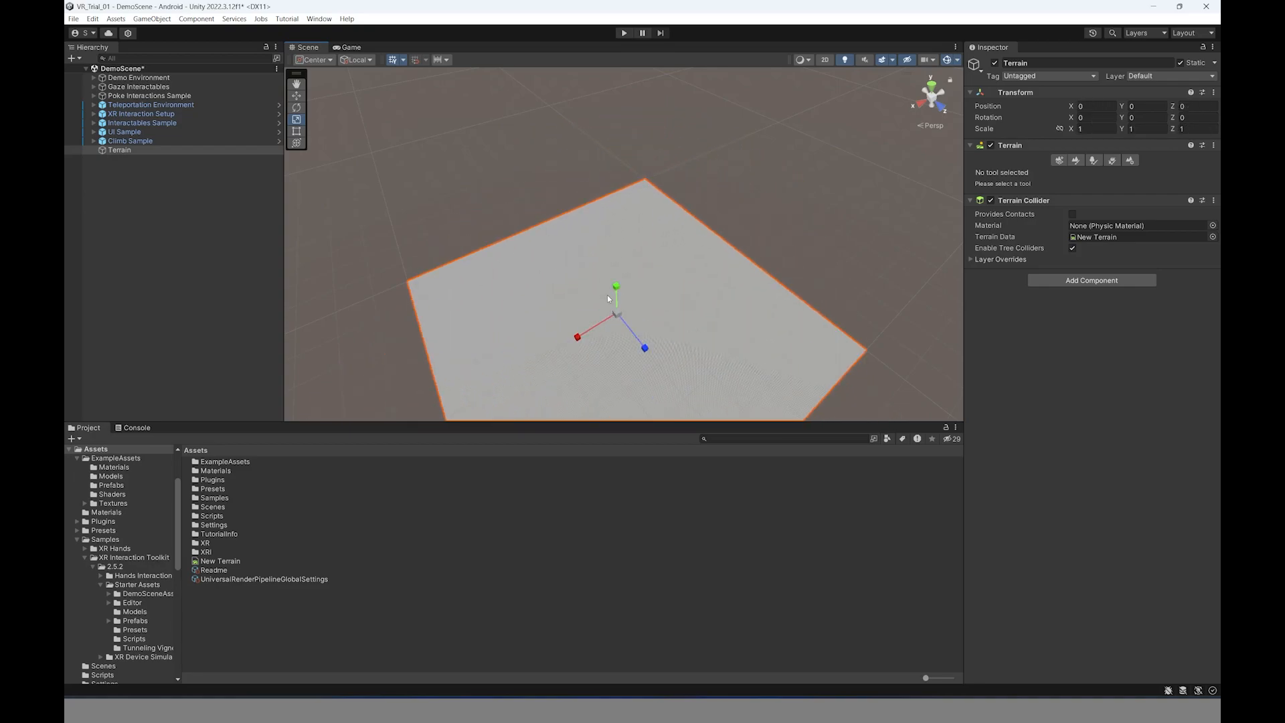
# - Move the terrain under the demo environment along its horizontal axes and set its X position to -500
pyautogui.press('w')
pyautogui.moveTo(647, 346); pyautogui.dragTo(543, 228)
pyautogui.click(1106, 106)
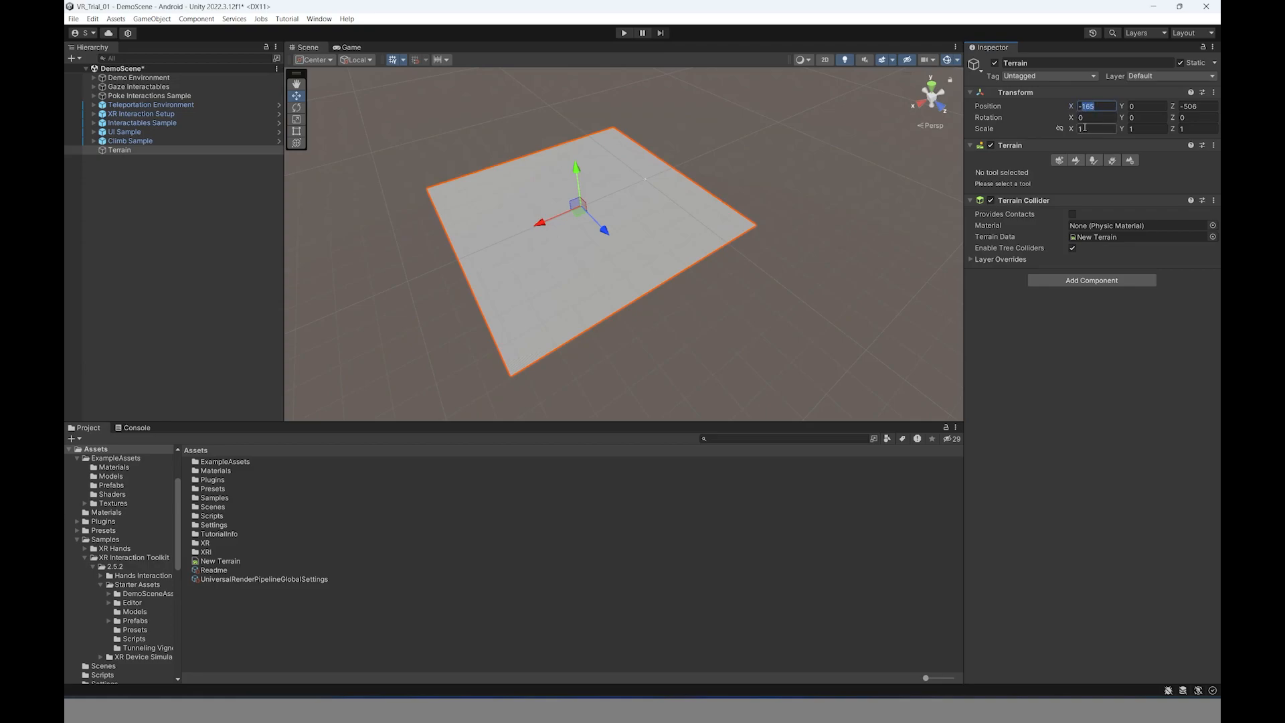
pyautogui.write('-500')
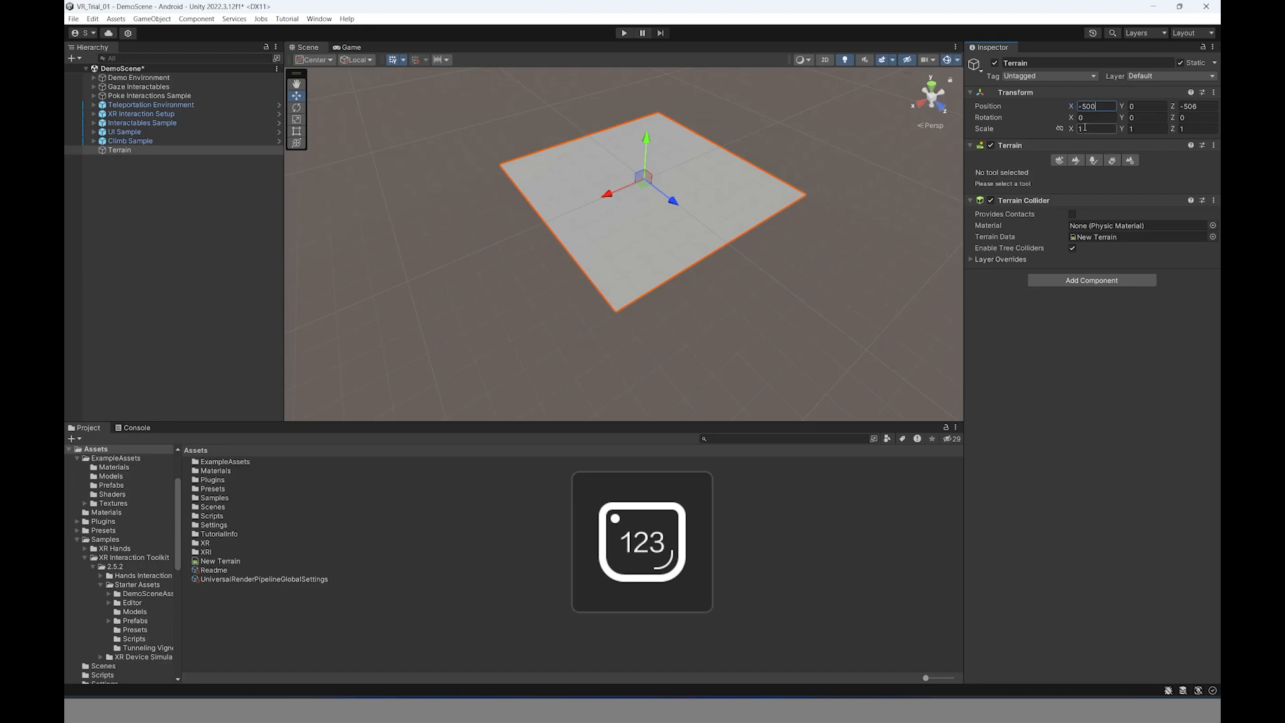
pyautogui.click(849, 310)
# - Set the terrain's Z position to -500 so that it is centred on the demo environment
pyautogui.scroll(4, 663, 147)
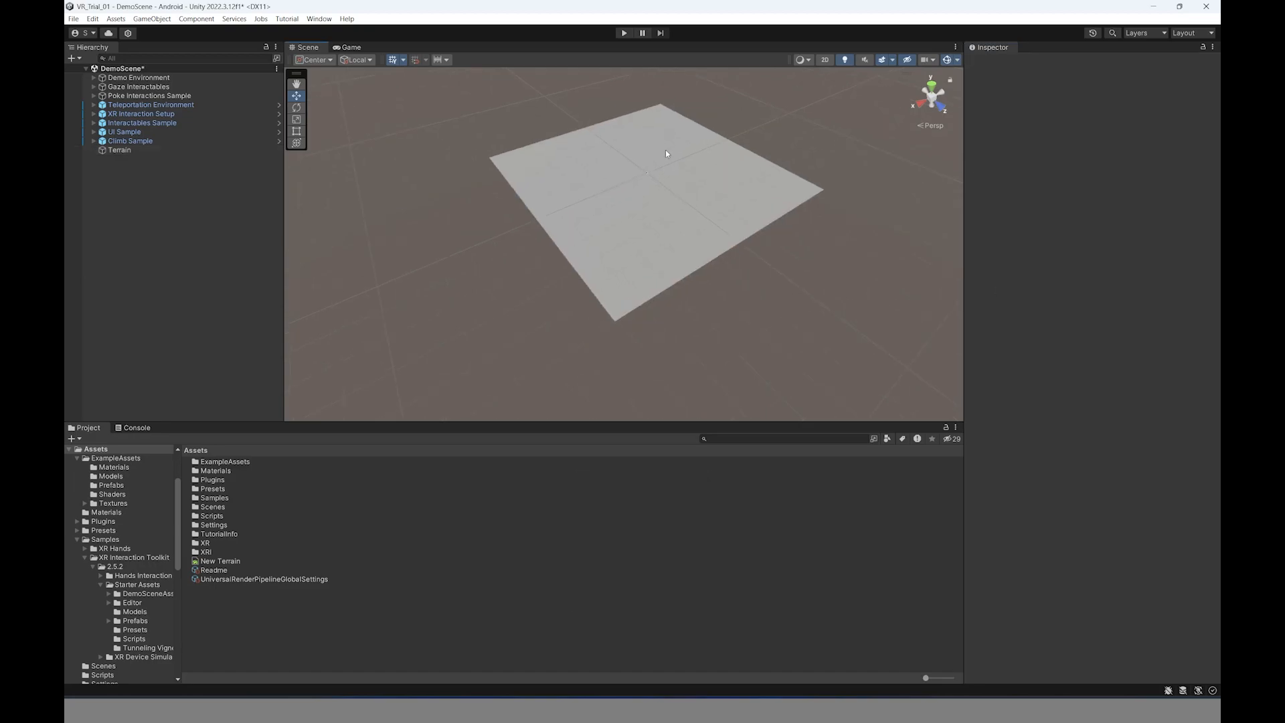
pyautogui.scroll(8, 697, 259)
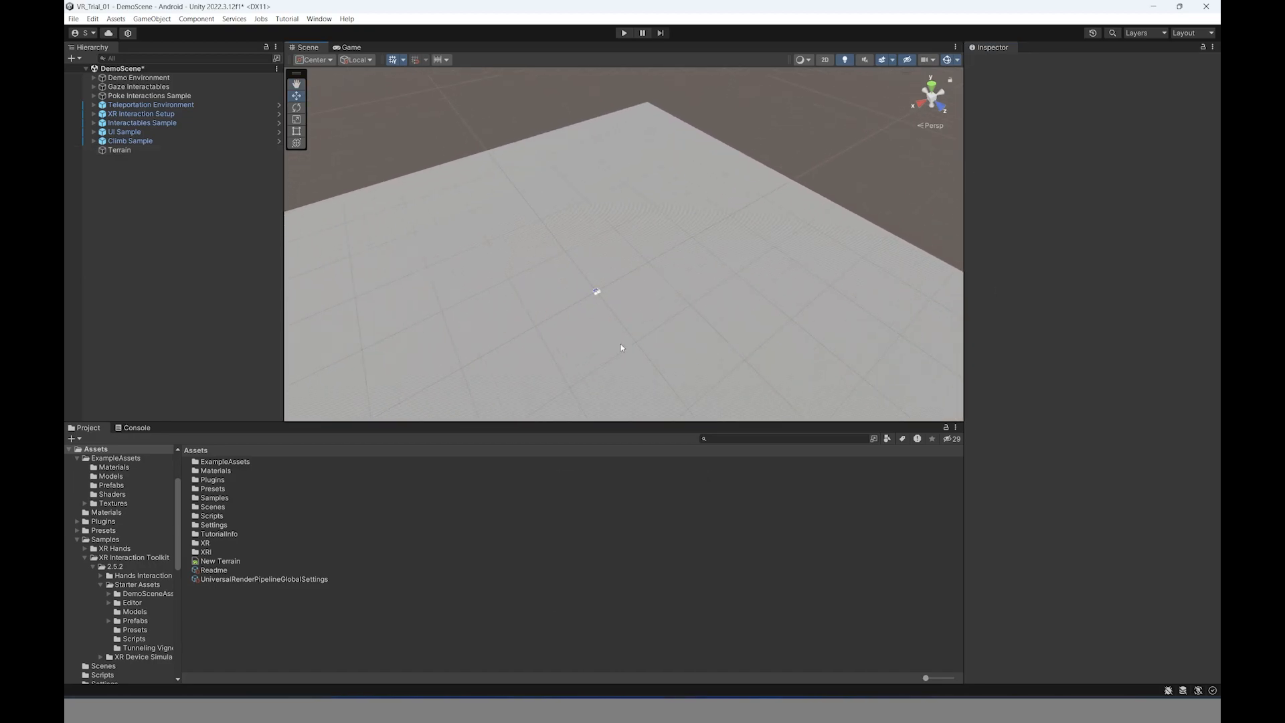
pyautogui.scroll(5, 649, 320)
pyautogui.click(682, 324)
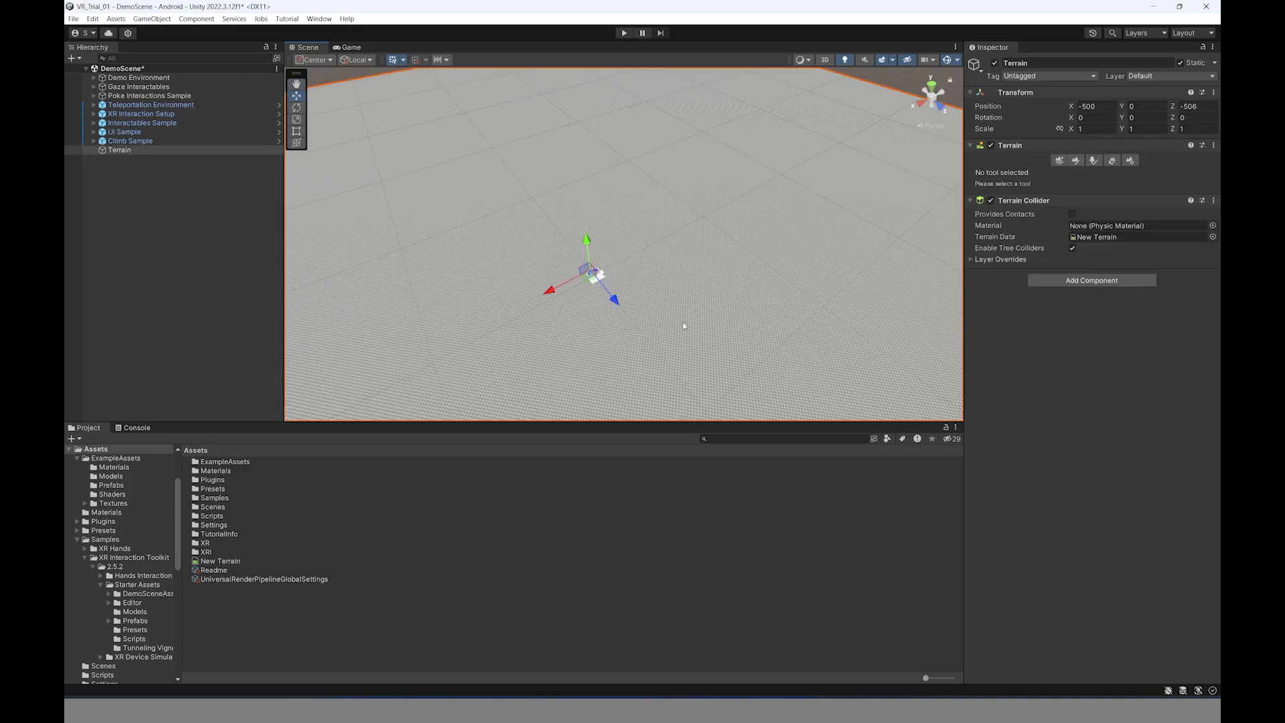
pyautogui.click(1202, 107)
pyautogui.press('BackSpace')
pyautogui.write('0')
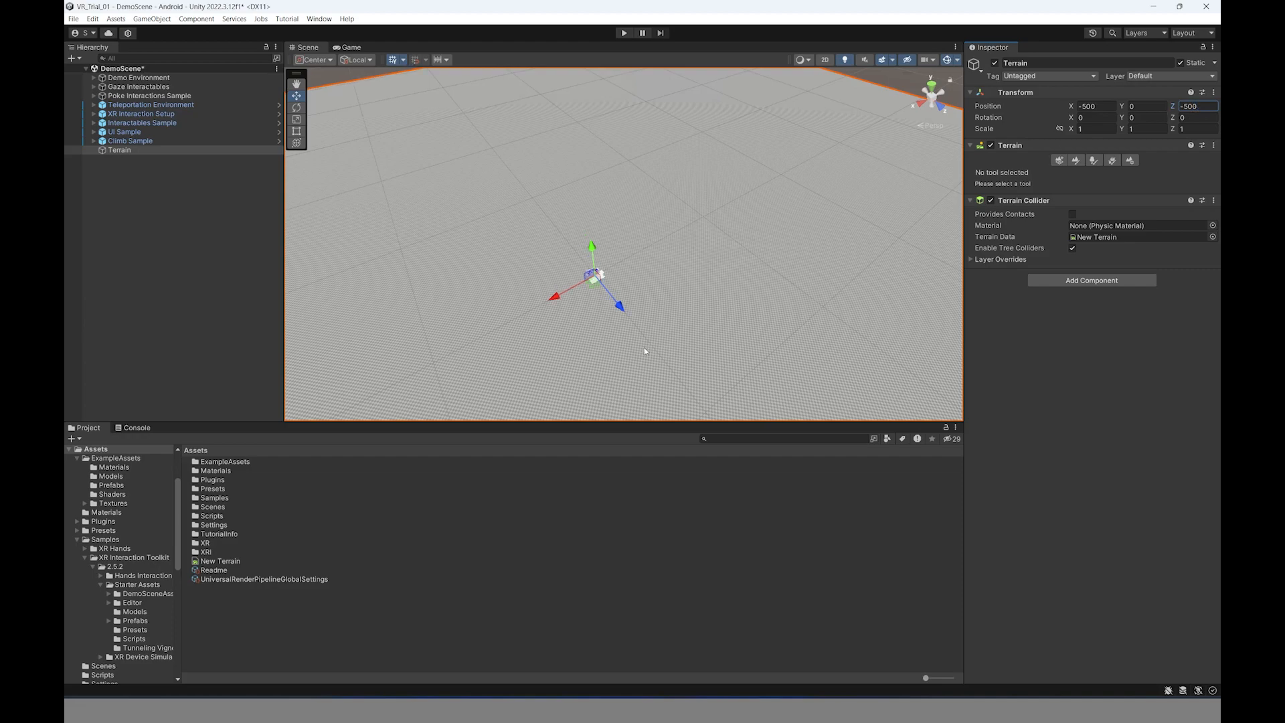
pyautogui.scroll(-3, 659, 167)
pyautogui.click(795, 119)
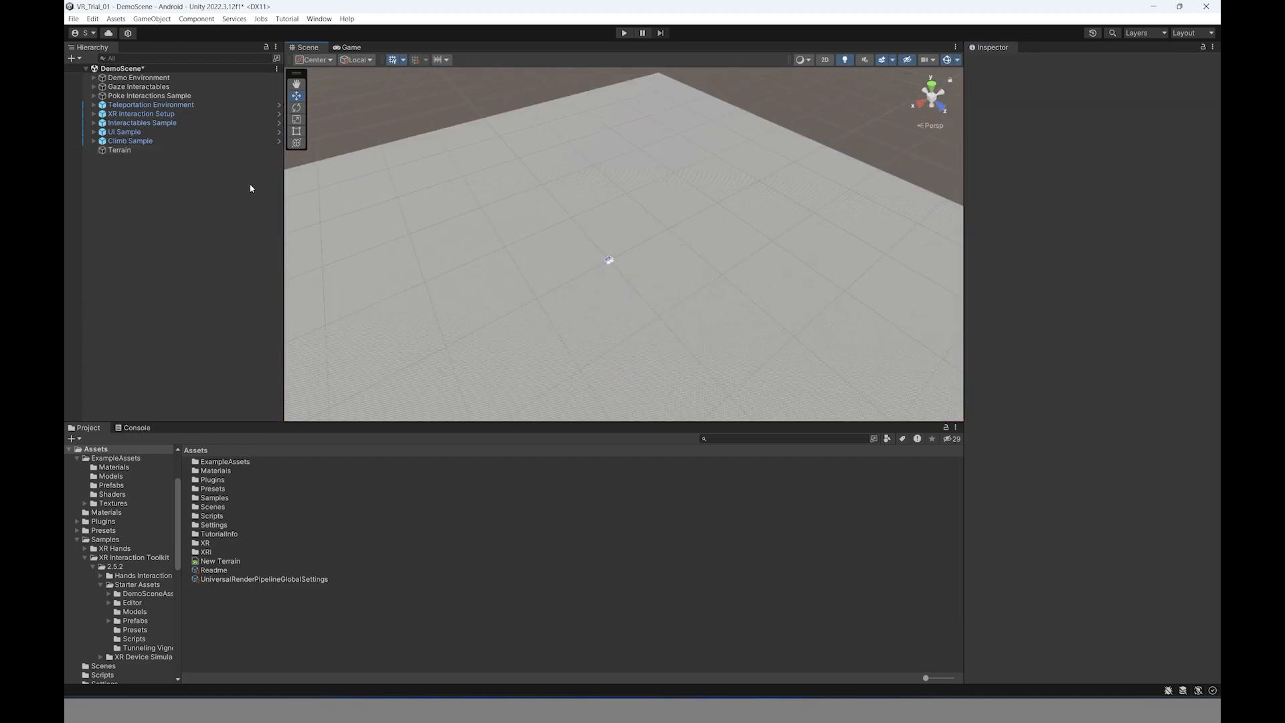
# - Expand the XR Interaction Setup, Interactables Sample and Climb Sample groups, and frame the Ladder in the scene
pyautogui.click(94, 114)
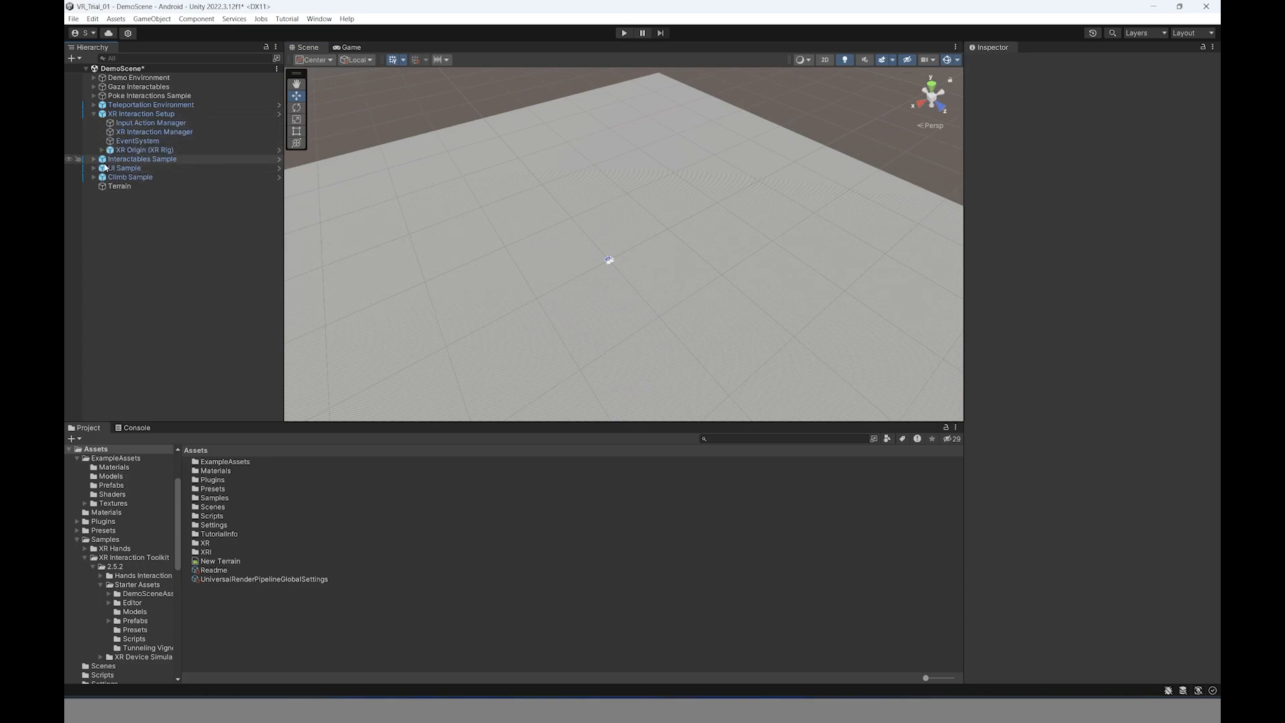
pyautogui.click(95, 159)
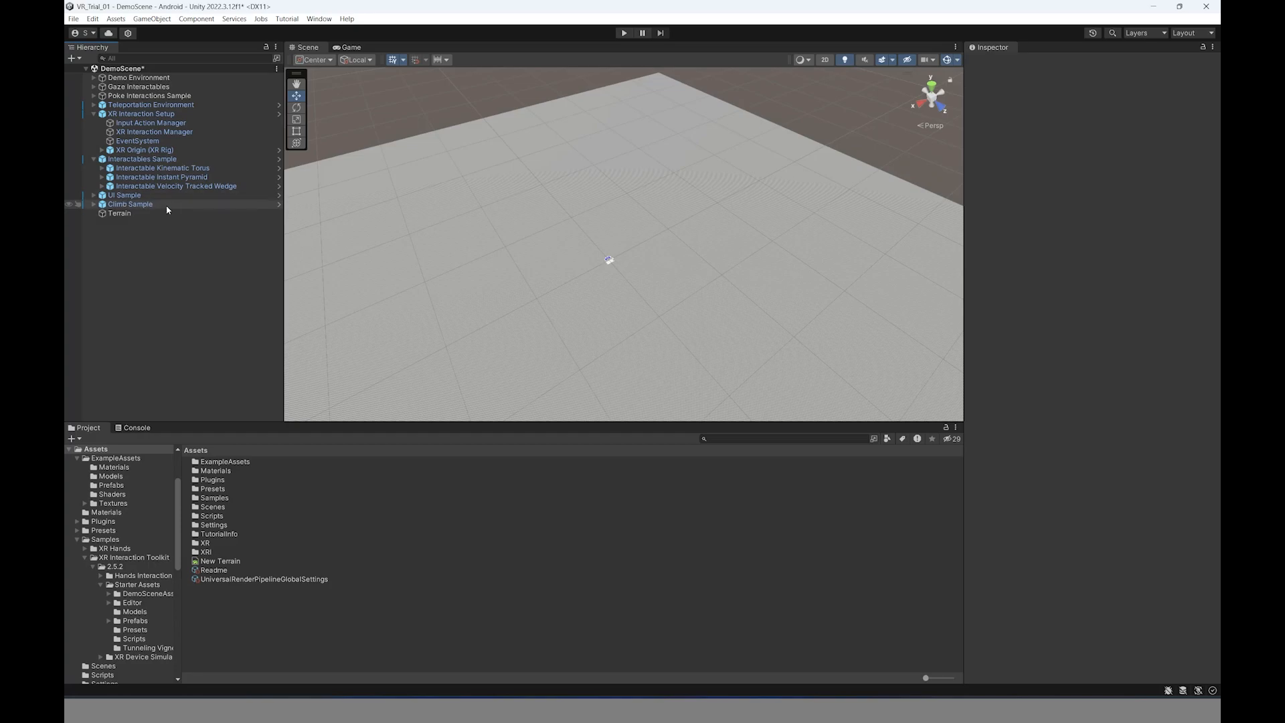
pyautogui.click(88, 205)
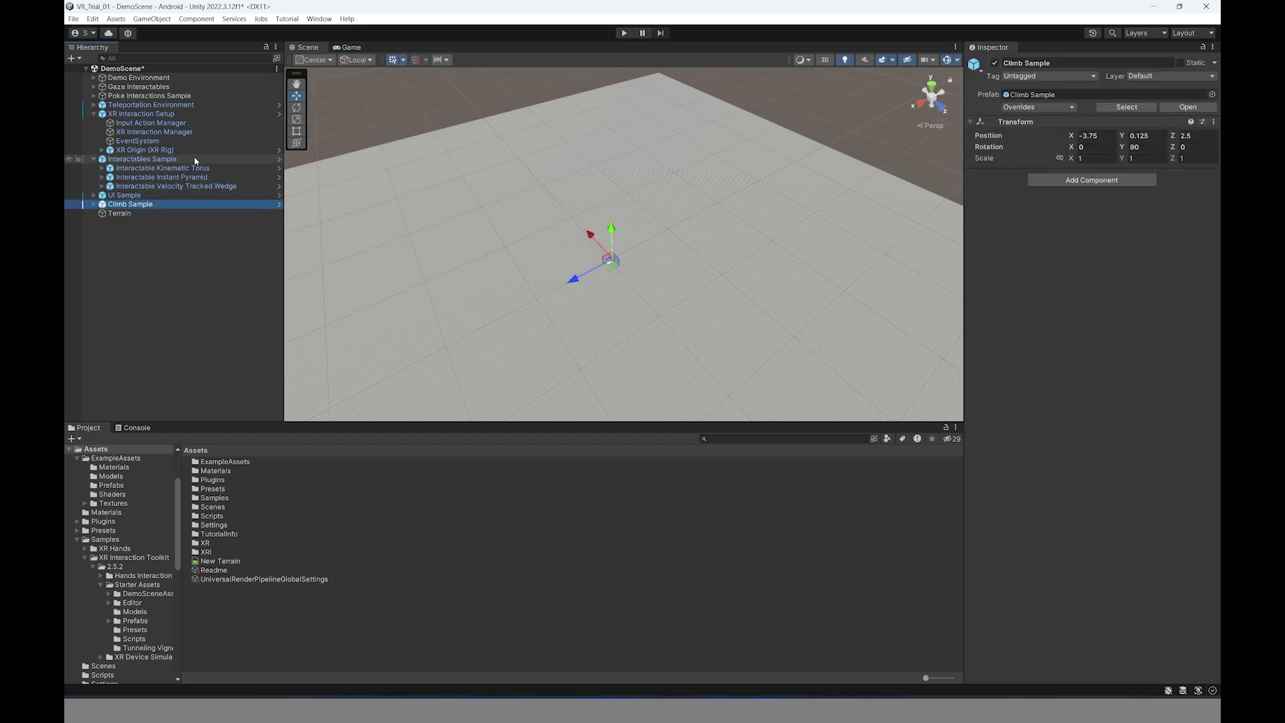
pyautogui.click(94, 204)
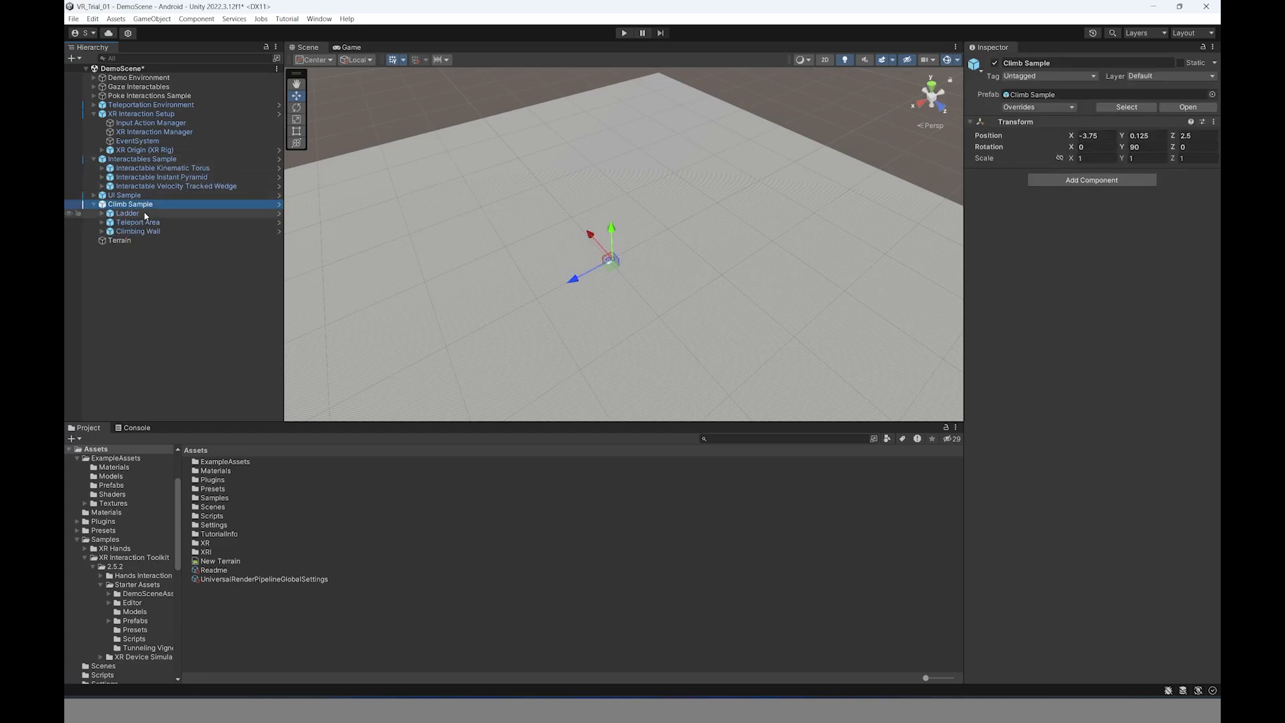
pyautogui.doubleClick(137, 213)
pyautogui.scroll(-10, 635, 194)
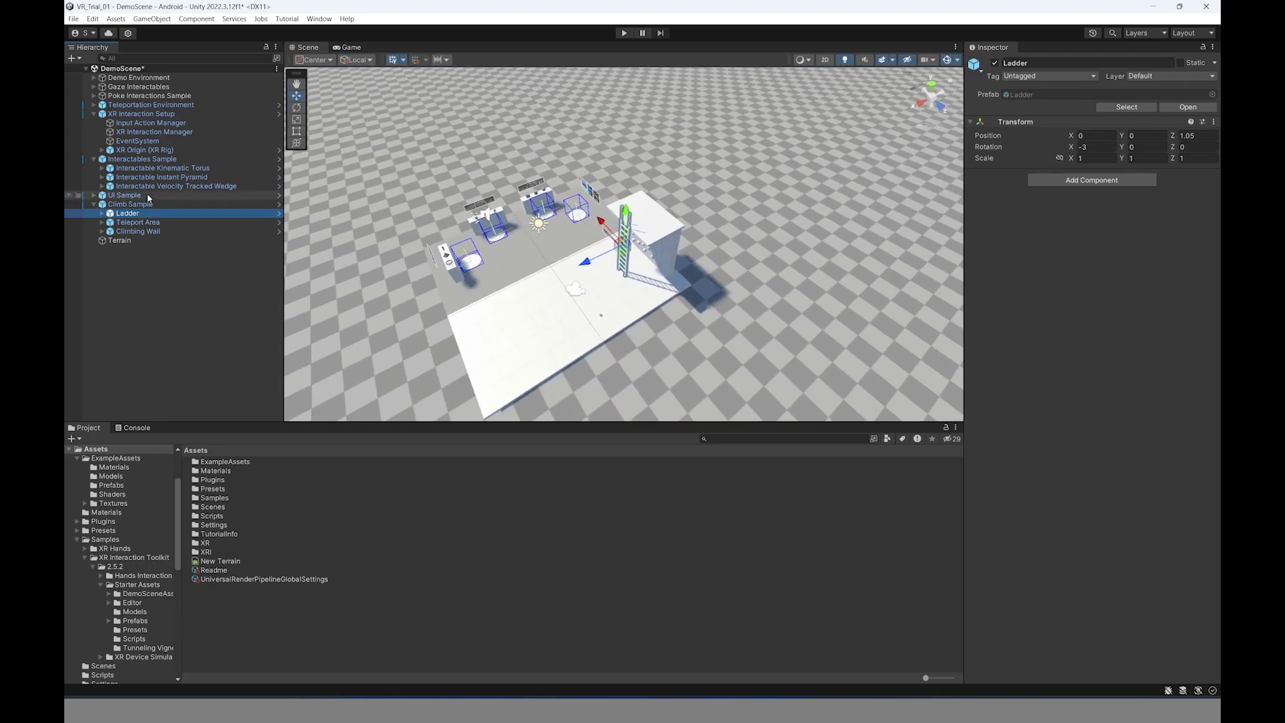
pyautogui.moveTo(632, 296); pyautogui.dragTo(679, 265, button='middle')
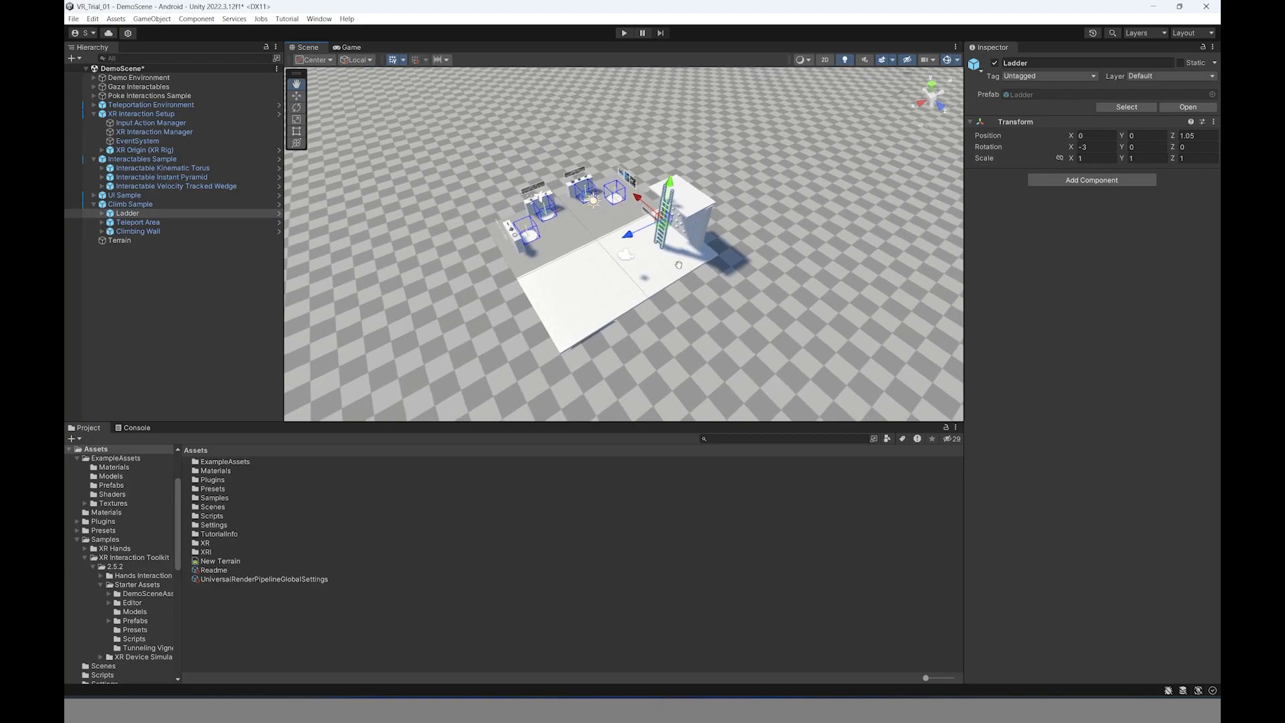
# - Select and frame the Teleport Anchor beside the UI boards to inspect the demo area on the terrain
pyautogui.click(632, 214)
pyautogui.click(615, 203)
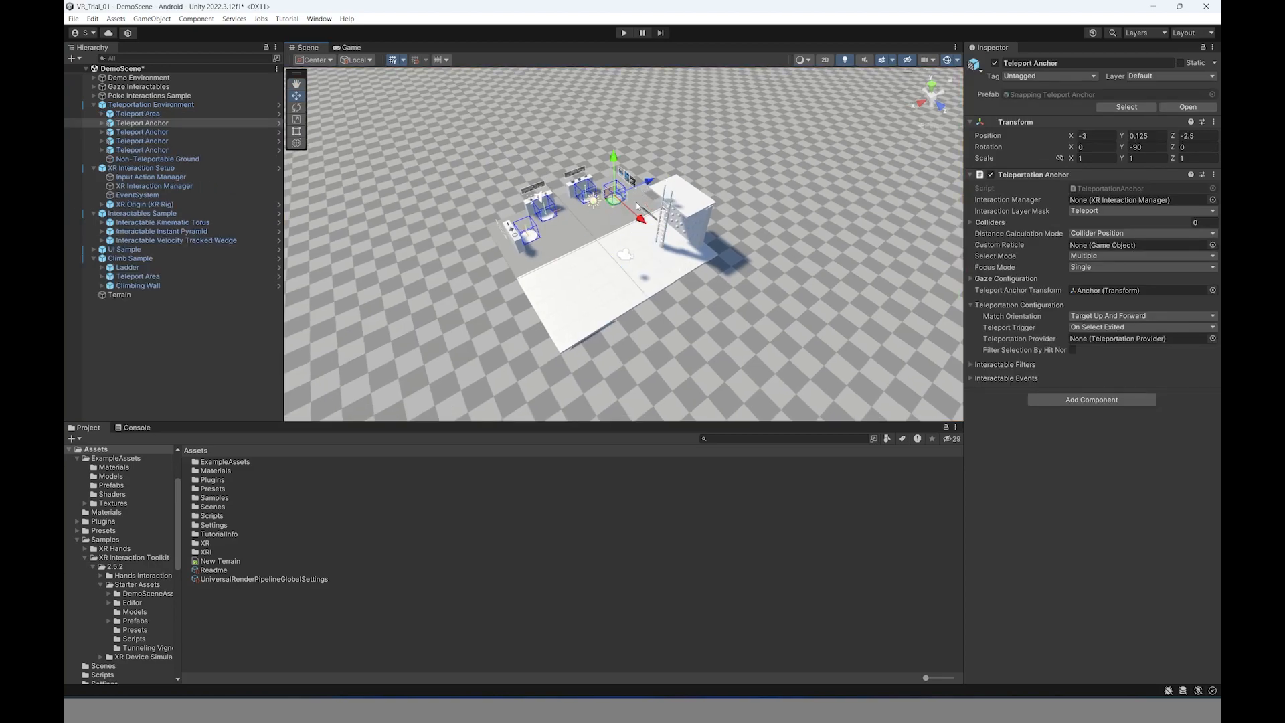
pyautogui.press('f')
pyautogui.scroll(-8, 672, 280)
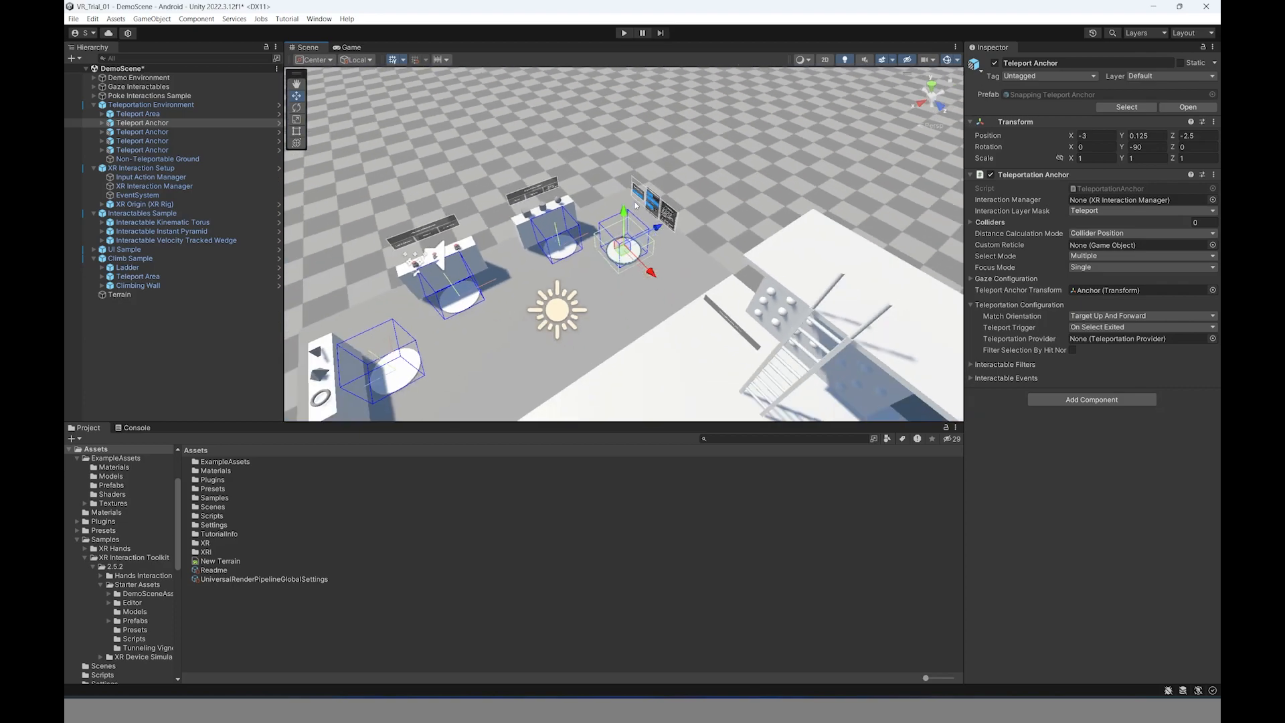
pyautogui.scroll(-6, 672, 280)
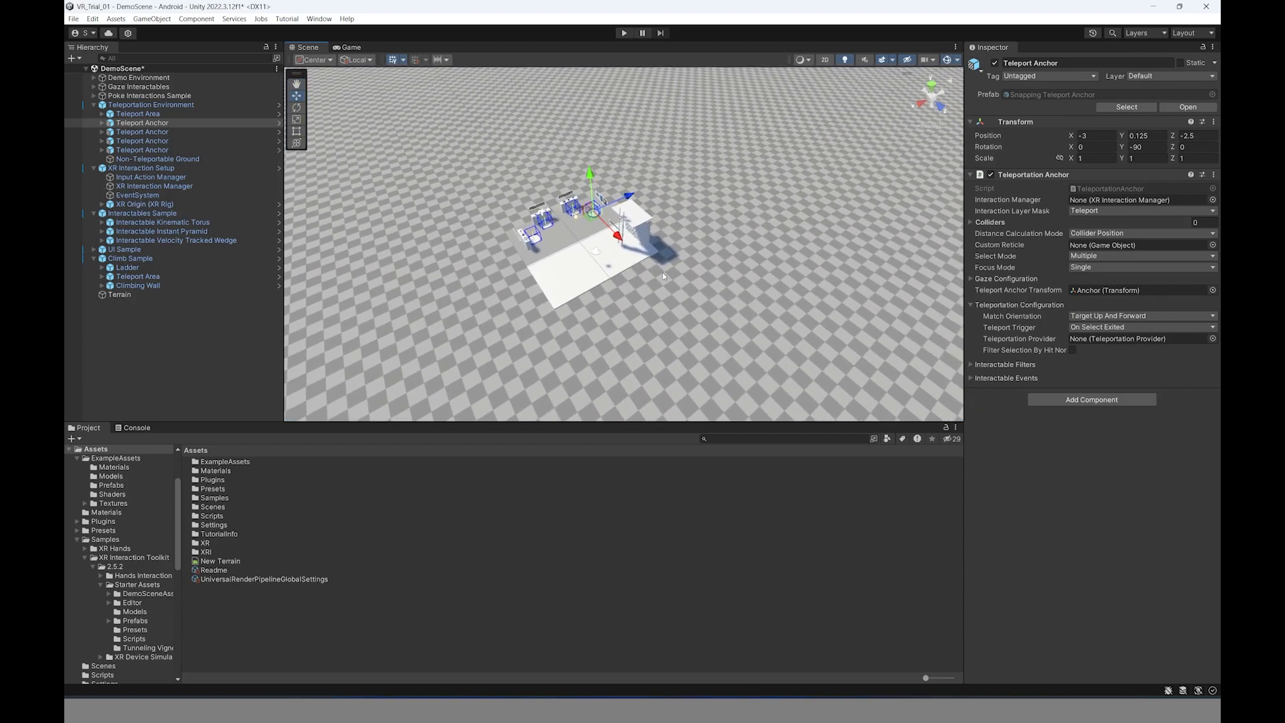
# - Create neighbor terrains on all sides and corners of the terrain to form a three-by-three grid
pyautogui.click(766, 183)
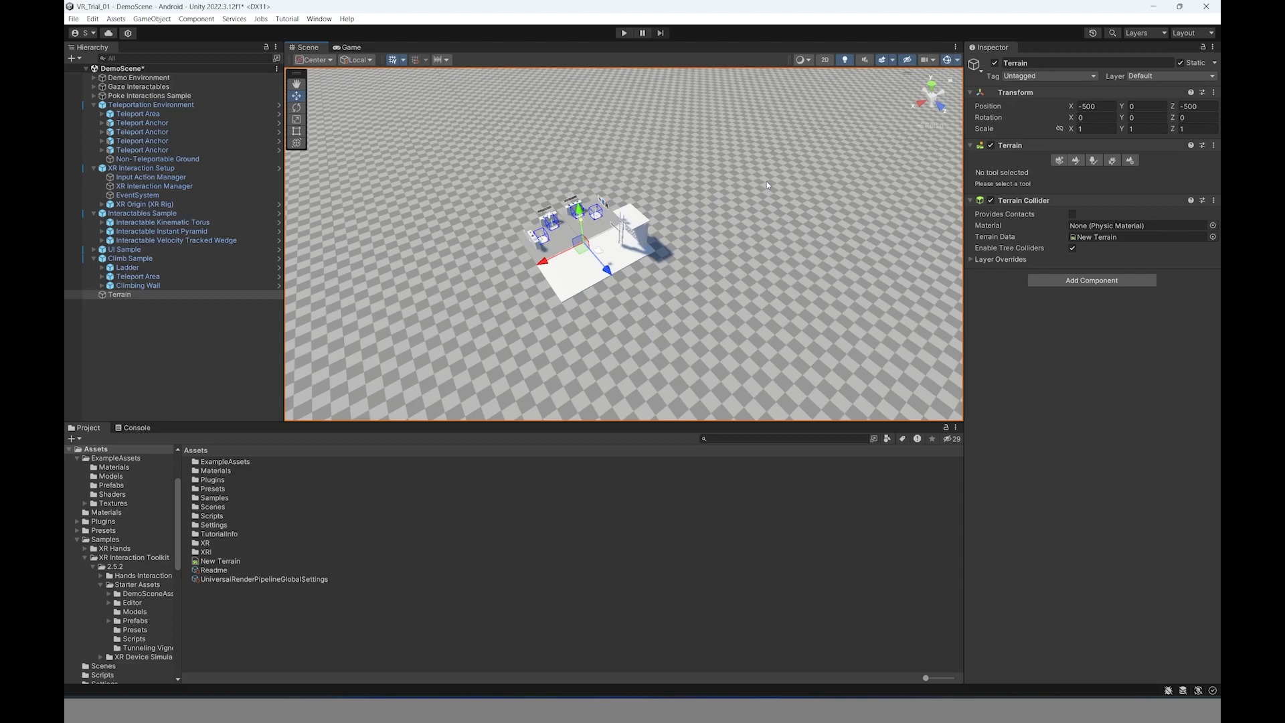
pyautogui.click(1059, 162)
pyautogui.scroll(-10, 591, 233)
pyautogui.scroll(-15, 591, 233)
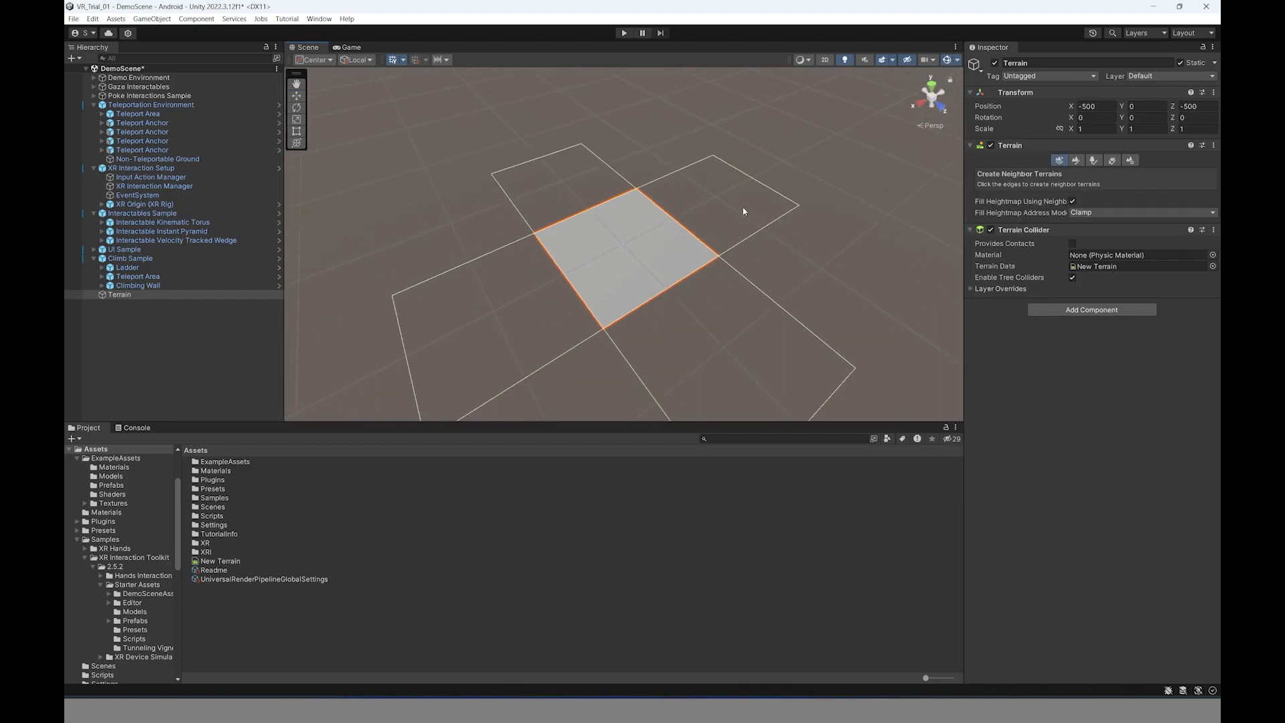
pyautogui.click(743, 211)
pyautogui.click(710, 377)
pyautogui.click(564, 328)
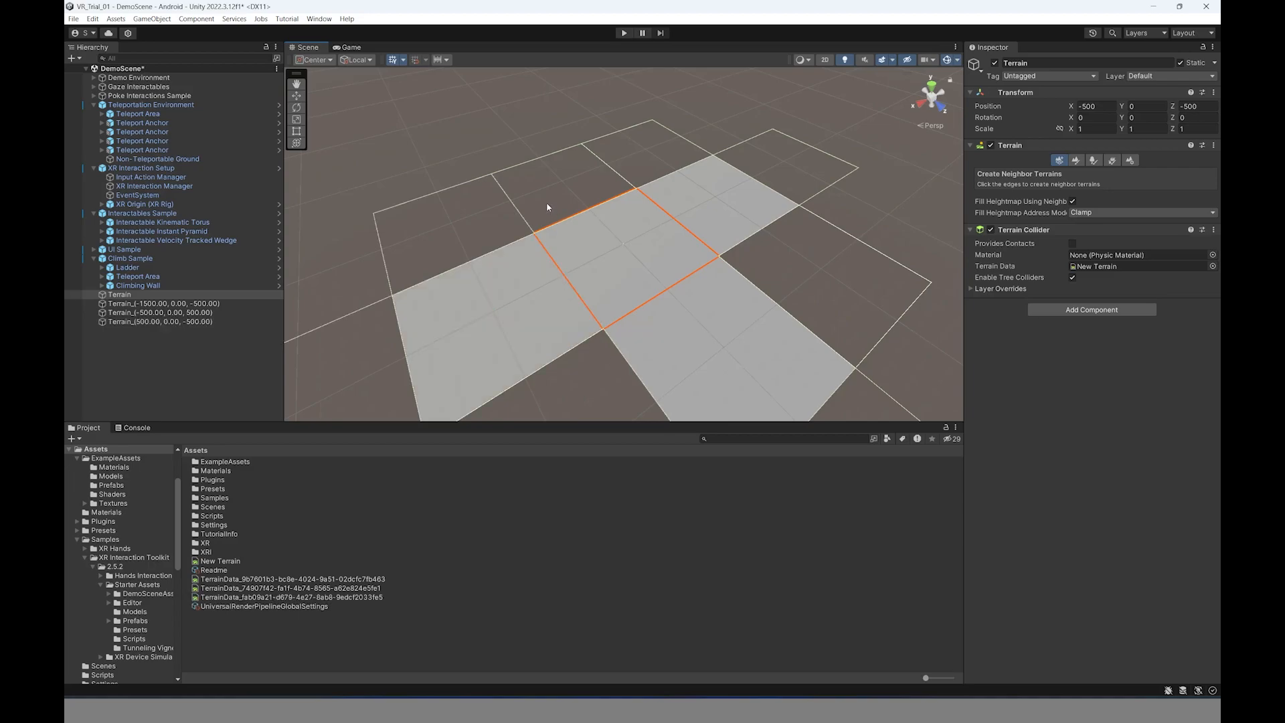
pyautogui.click(550, 201)
pyautogui.click(646, 157)
pyautogui.click(790, 258)
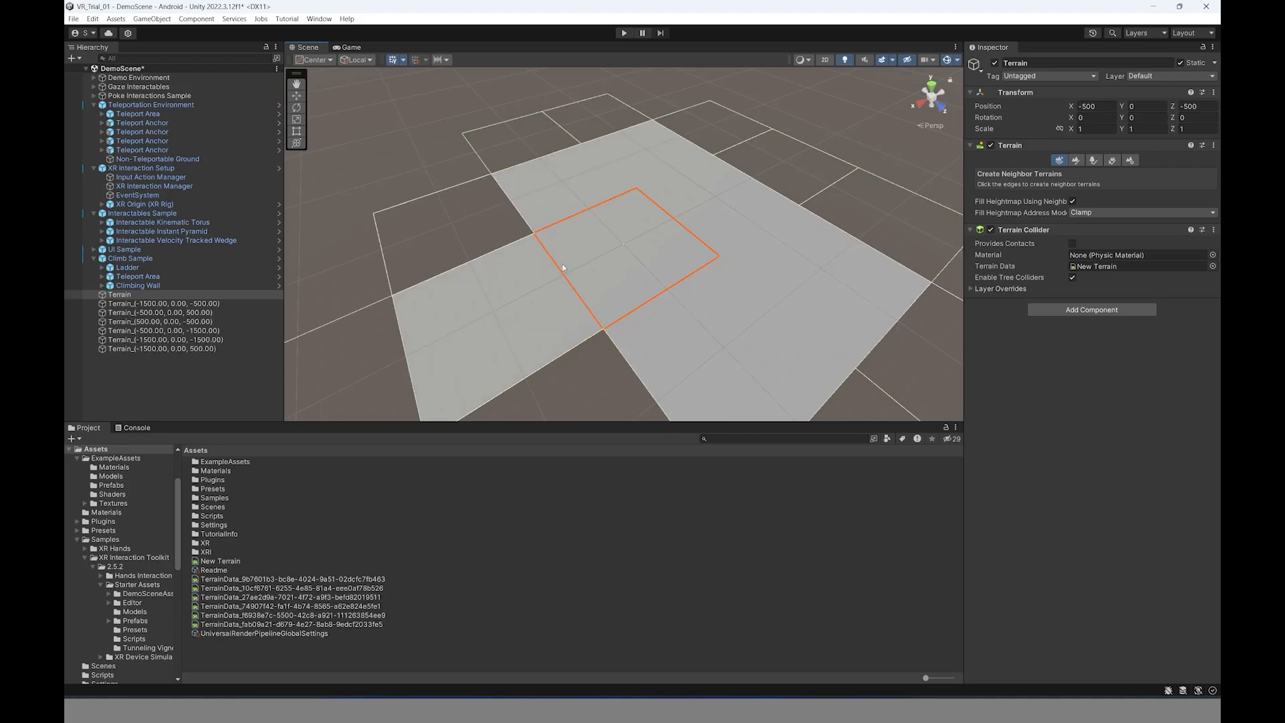
pyautogui.click(565, 364)
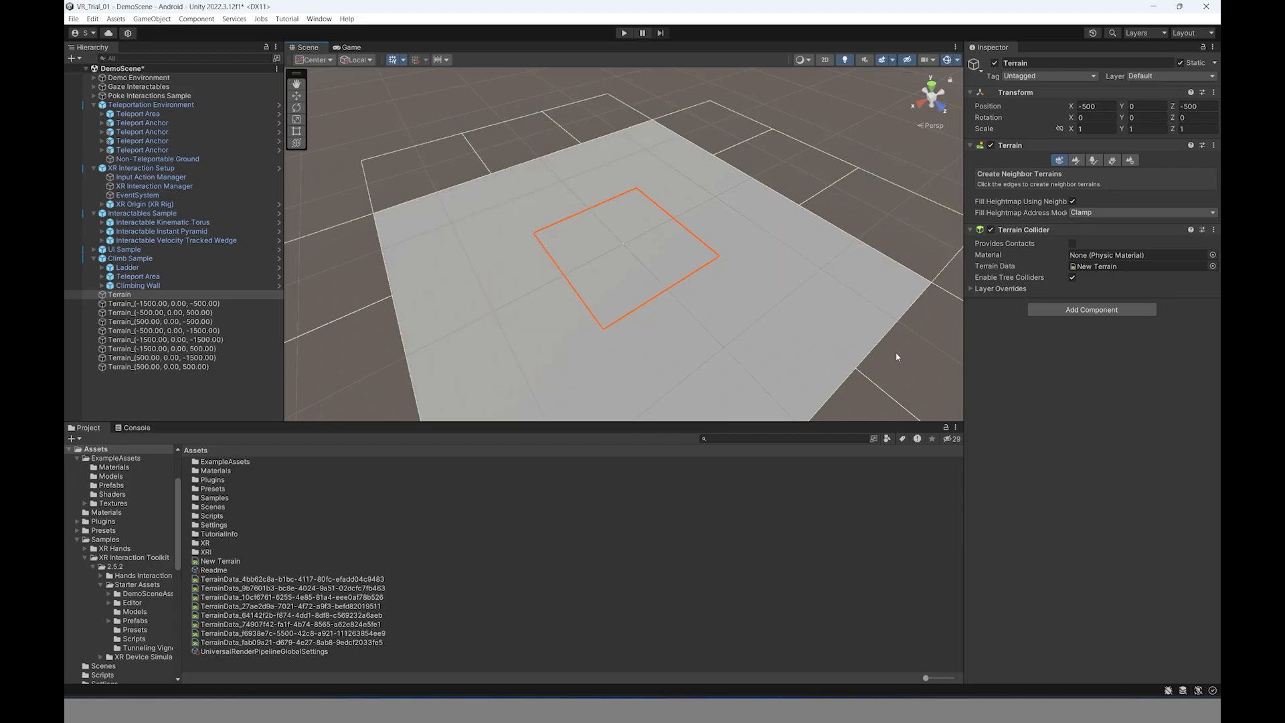
# - Undo all the neighbor terrains, leaving only the original terrain
pyautogui.hotkey('ctrl', 'z')
pyautogui.hotkey('ctrl', 'z')
pyautogui.hotkey('ctrl', 'z')
pyautogui.hotkey('ctrl', 'z')
pyautogui.hotkey('ctrl', 'z')
pyautogui.hotkey('ctrl', 'z')
pyautogui.hotkey('ctrl', 'z')
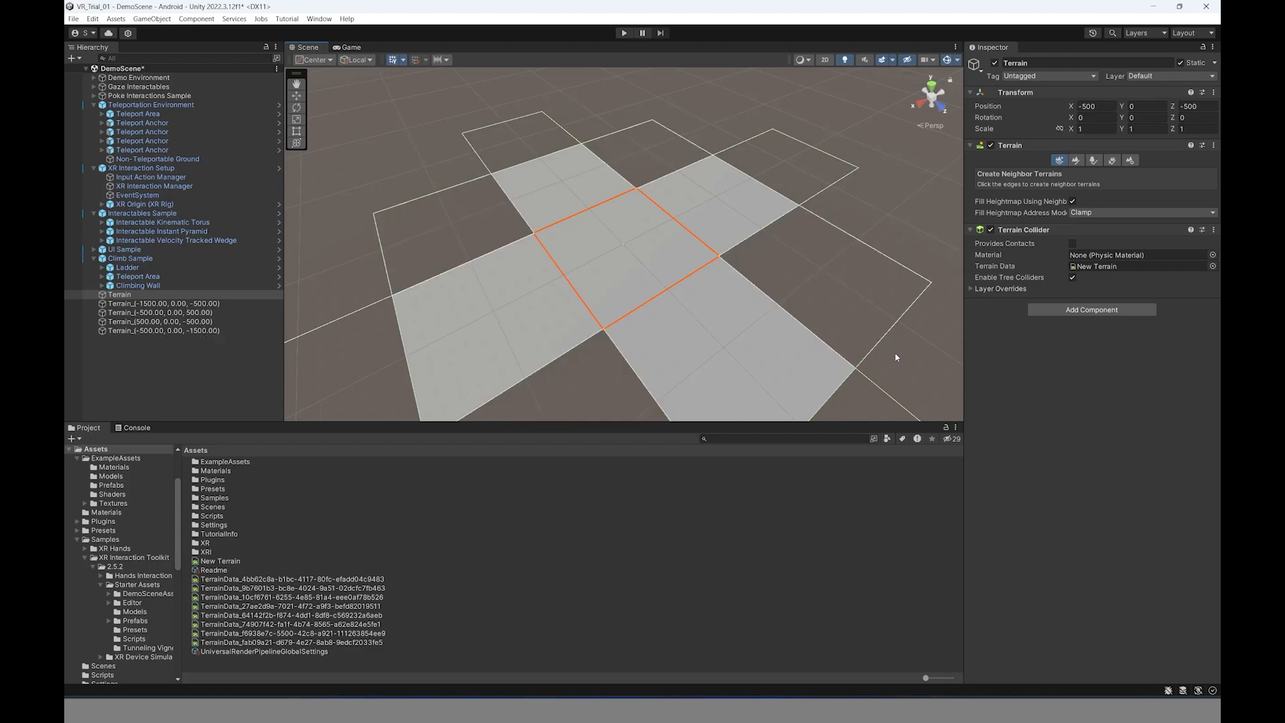
pyautogui.hotkey('ctrl', 'z')
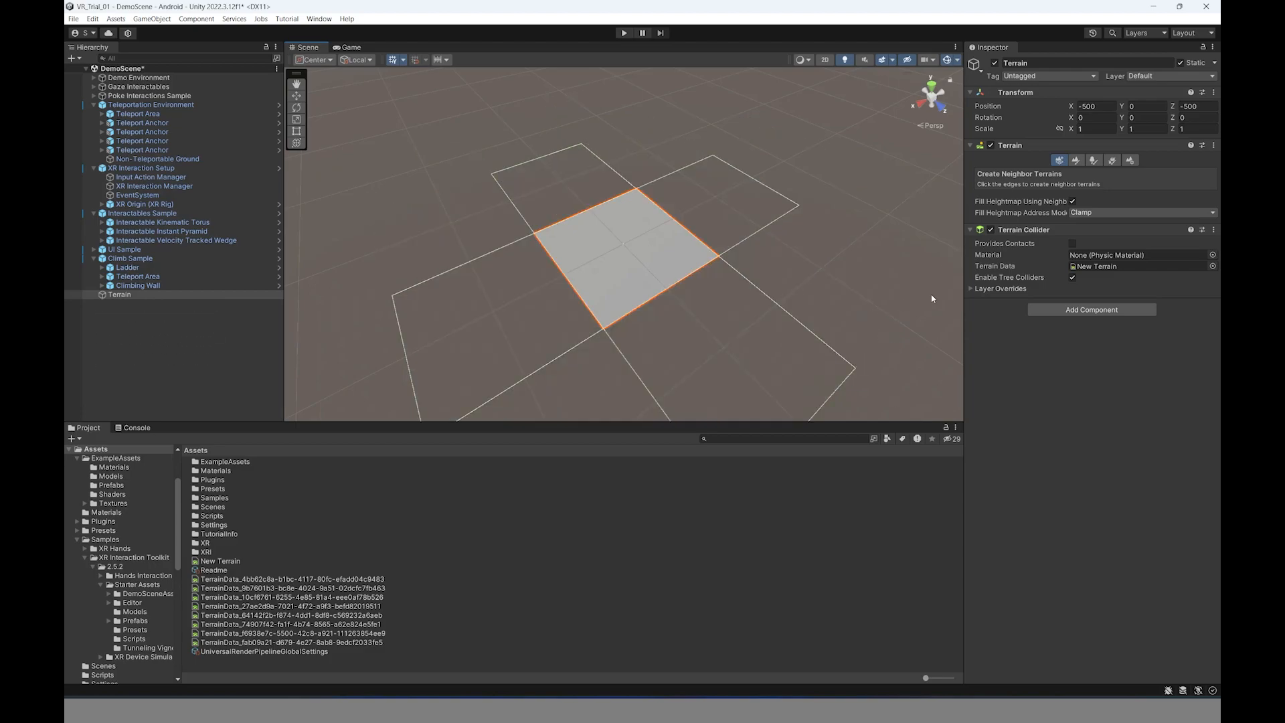
# - Select the terrain around the demo platform and activate its Paint Texture tool
pyautogui.click(847, 313)
pyautogui.scroll(10, 585, 252)
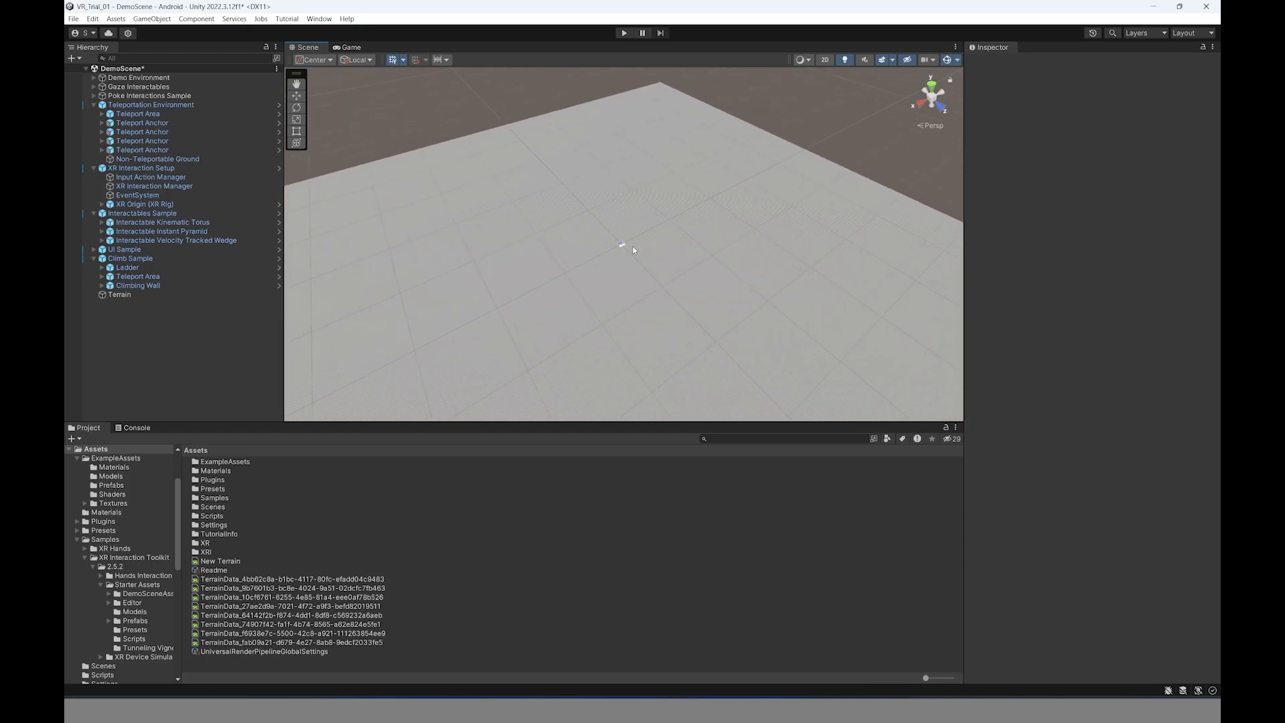
pyautogui.scroll(10, 632, 246)
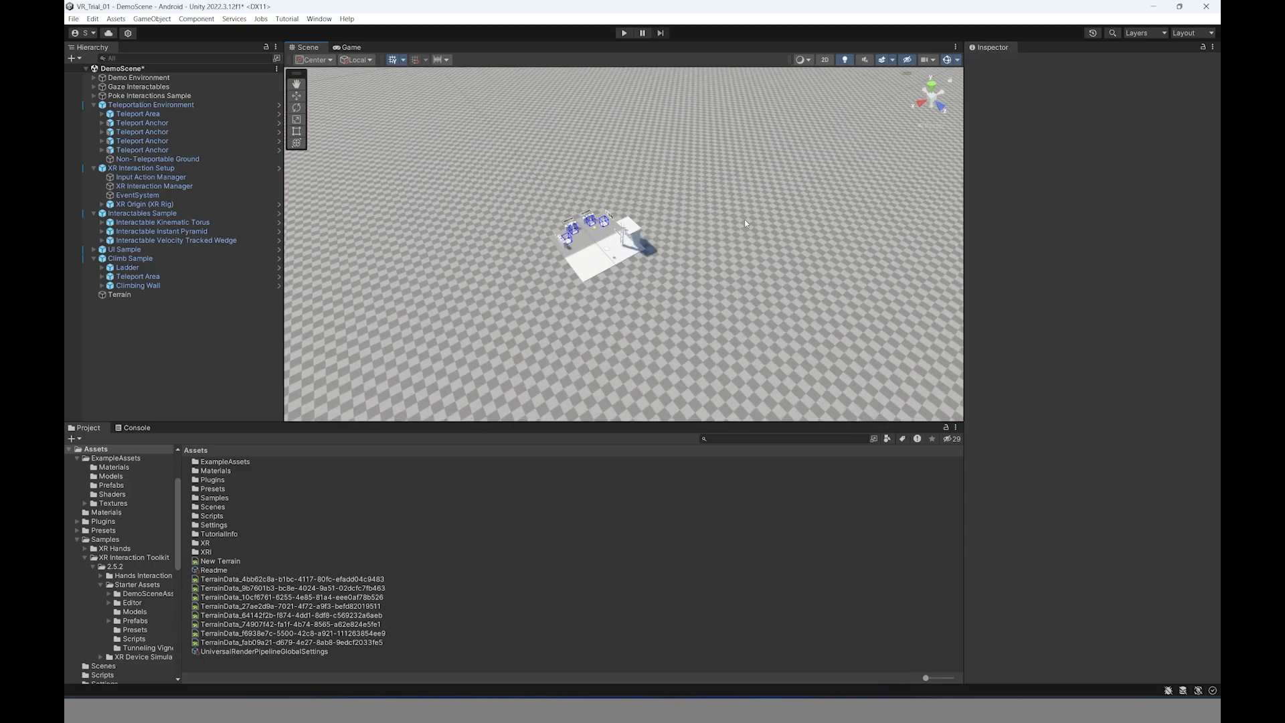
pyautogui.click(745, 223)
pyautogui.click(1076, 162)
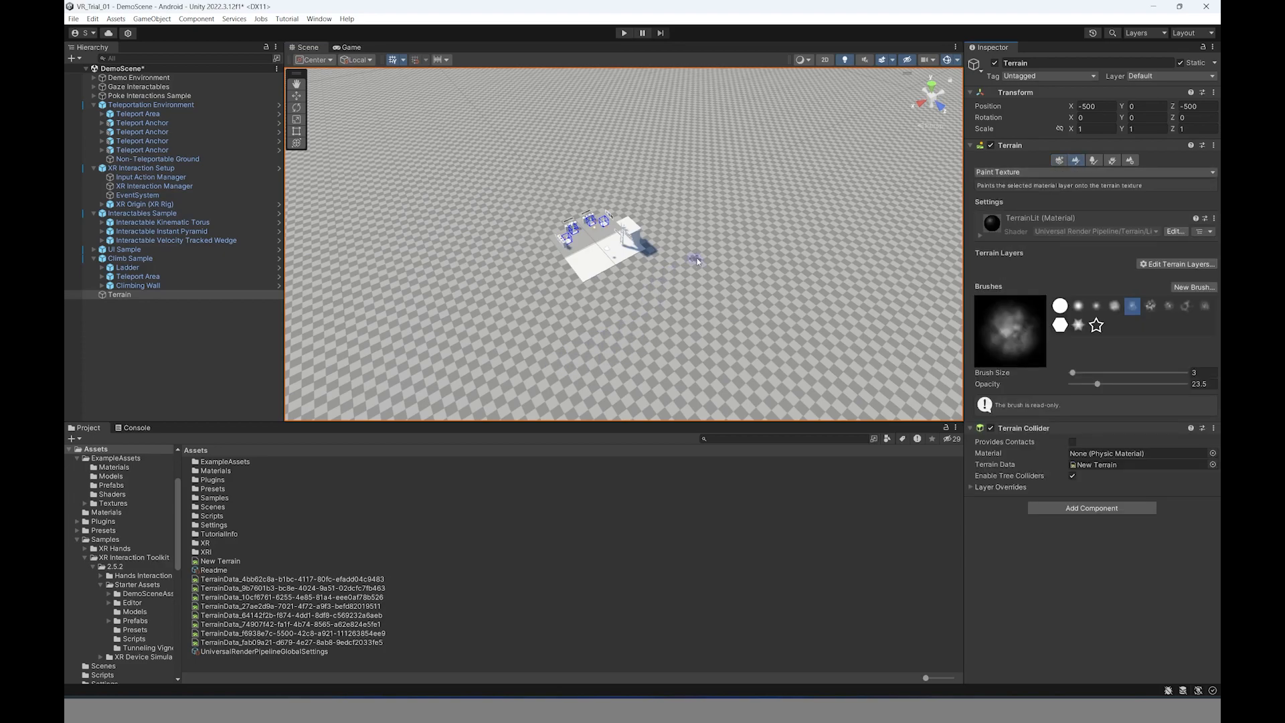
pyautogui.scroll(5, 753, 208)
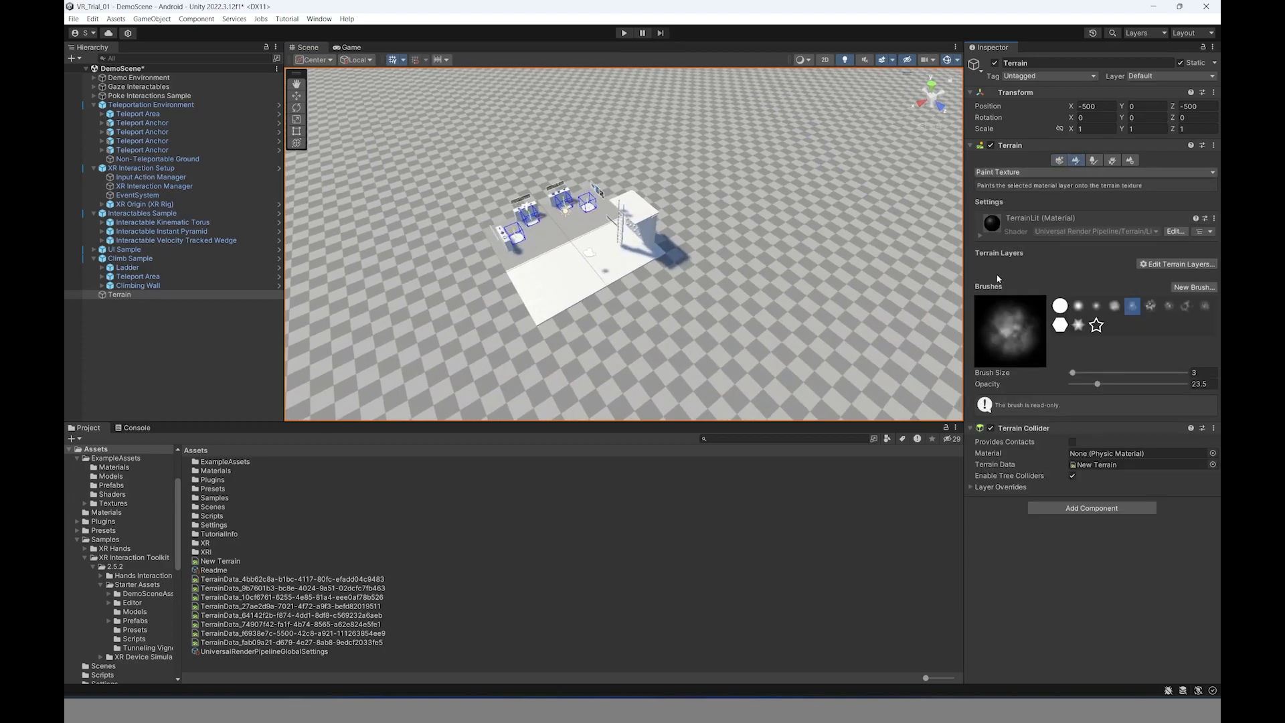
# - Choose the spotted noise brush for the terrain and set its brush size to 5 and opacity to 20
pyautogui.click(1059, 306)
pyautogui.click(1078, 306)
pyautogui.click(1096, 306)
pyautogui.click(1114, 306)
pyautogui.click(1132, 306)
pyautogui.click(1151, 306)
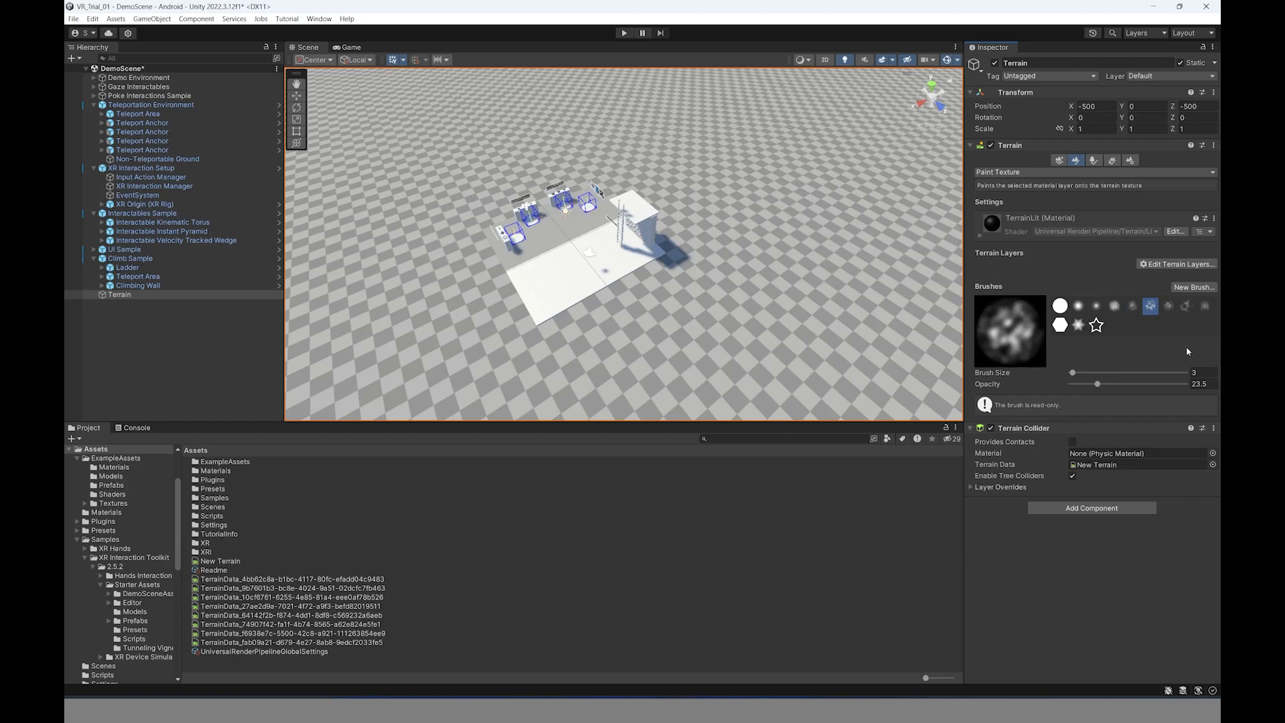
pyautogui.moveTo(1073, 372); pyautogui.dragTo(1093, 387)
pyautogui.moveTo(833, 251)
pyautogui.mouseDown()
pyautogui.moveTo(845, 258)
pyautogui.moveTo(842, 329)
pyautogui.mouseUp()
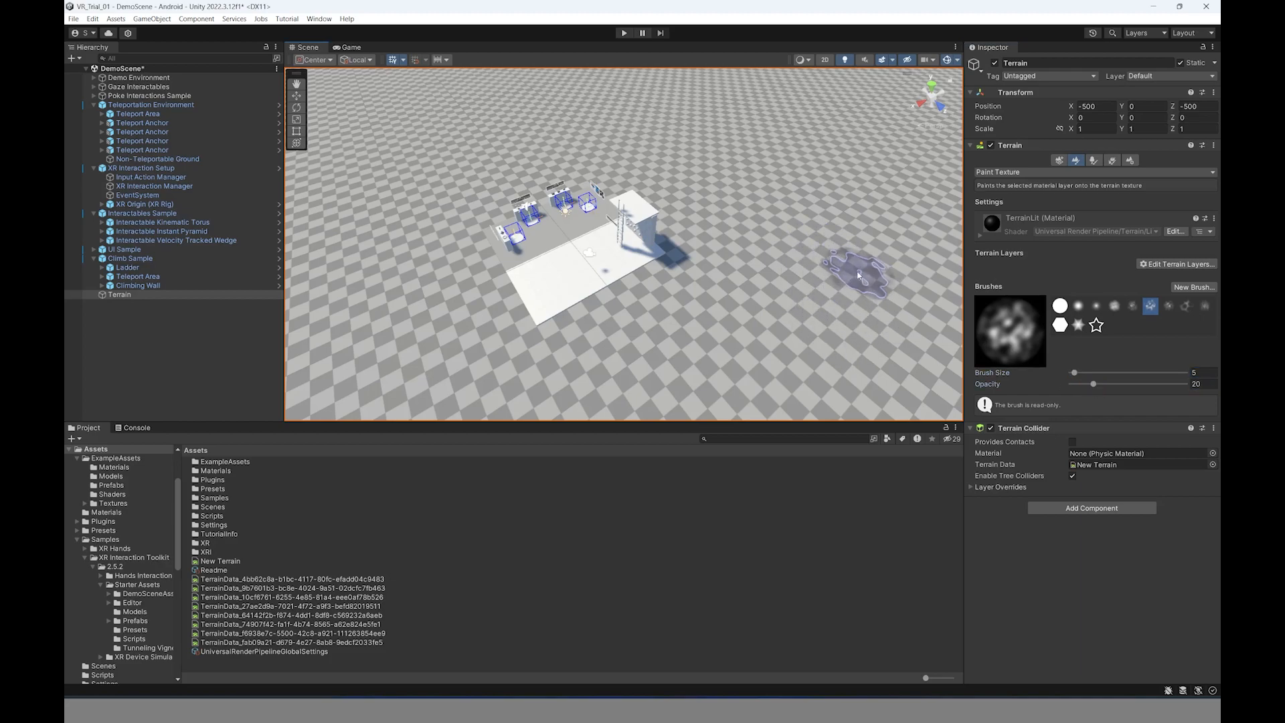
pyautogui.scroll(6, 798, 324)
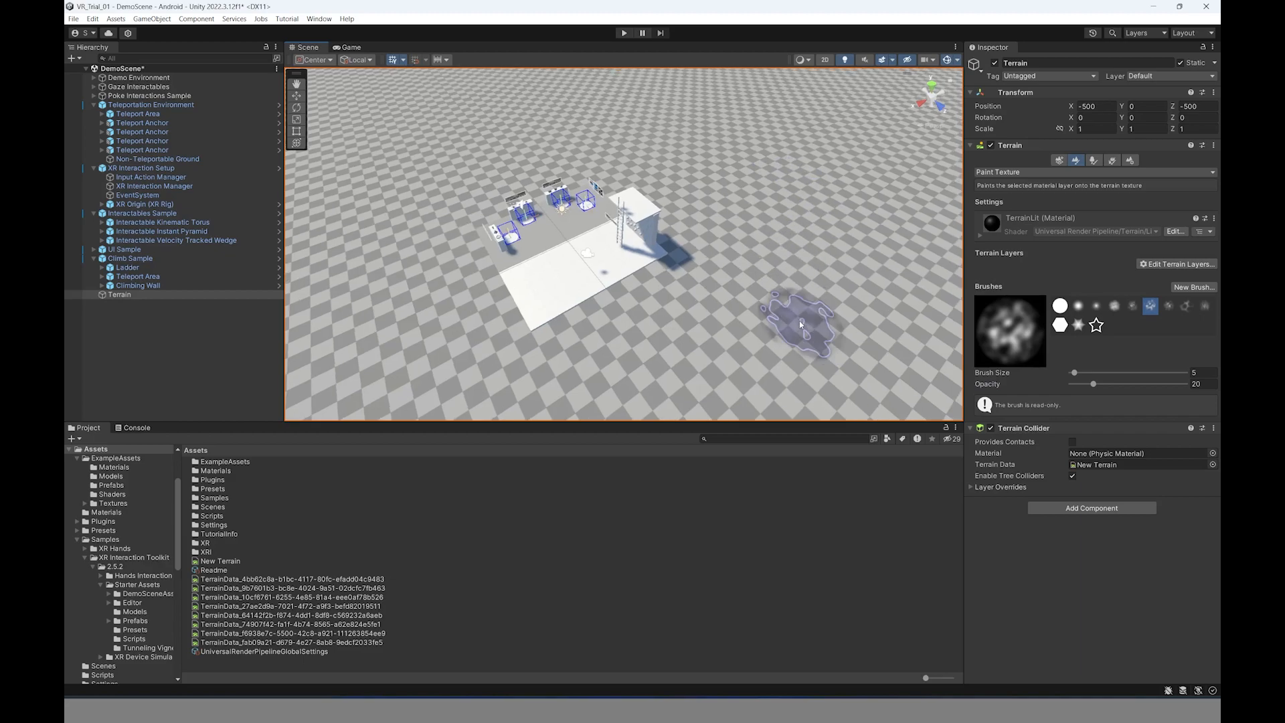
pyautogui.scroll(-8, 576, 258)
pyautogui.scroll(-2, 515, 196)
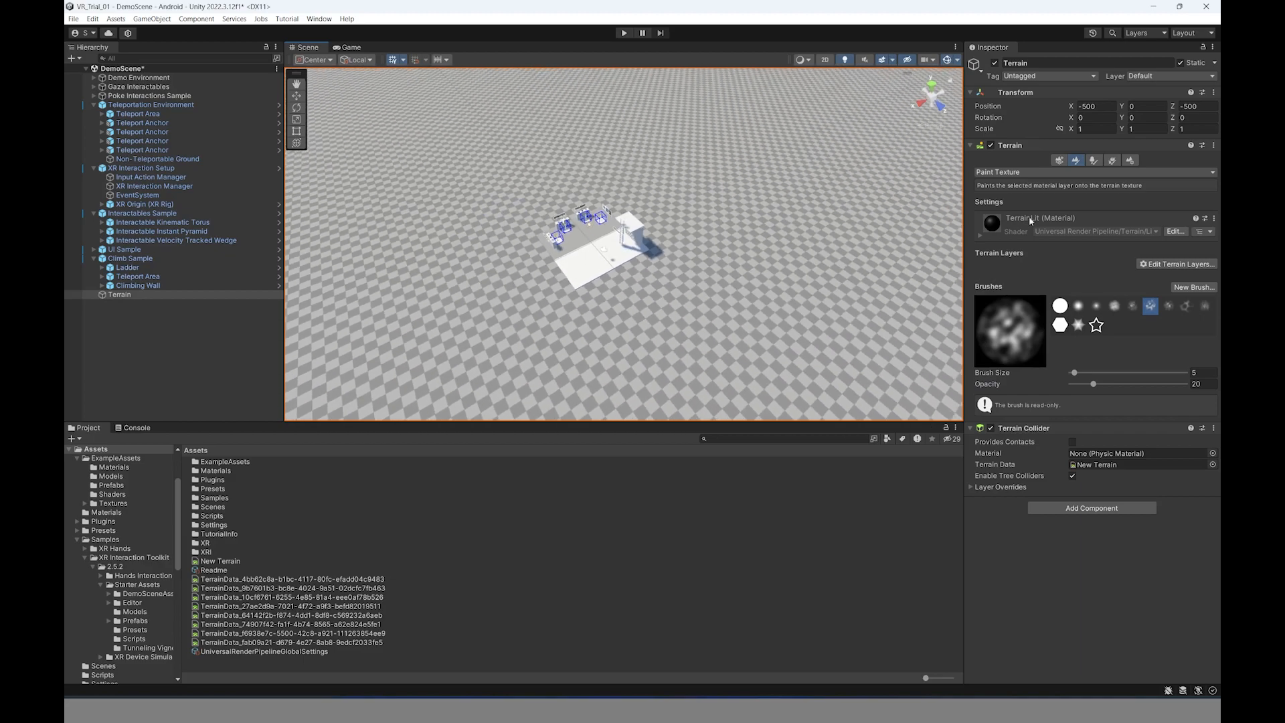
# - Raise a cluster of tall, jagged peaks beside the demo platform with Raise or Lower Terrain
pyautogui.click(1087, 173)
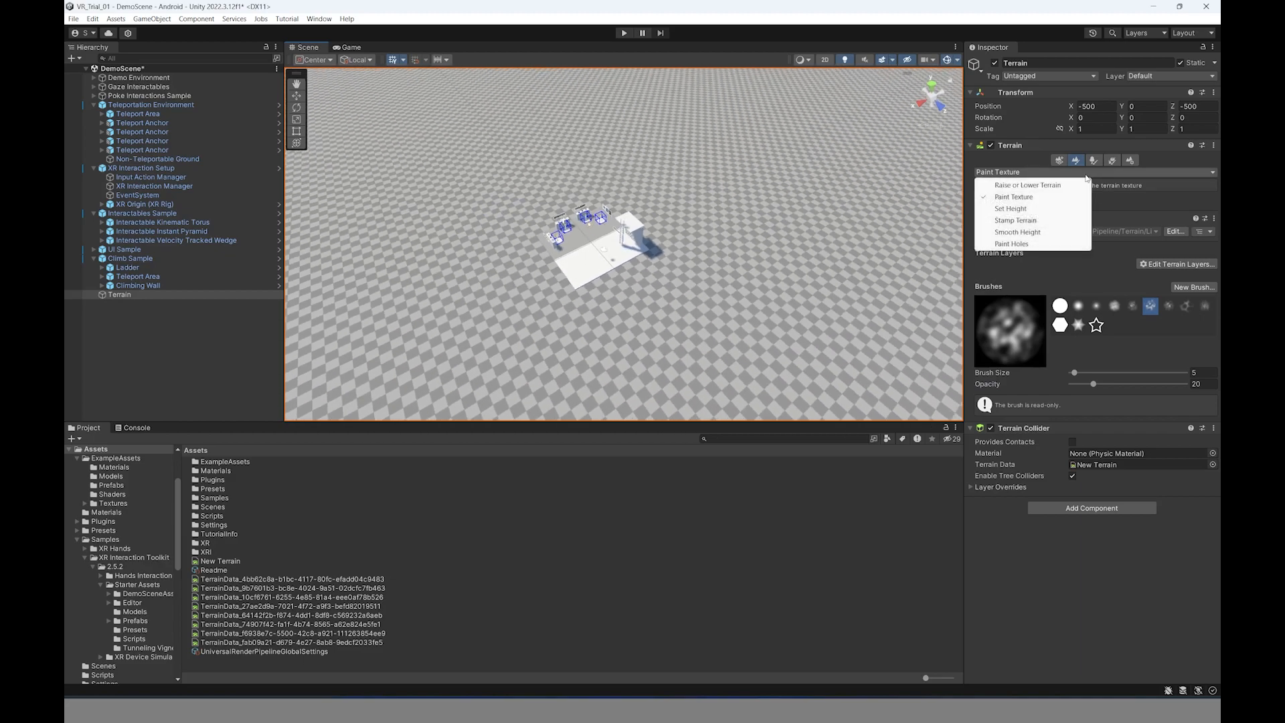
pyautogui.click(1030, 186)
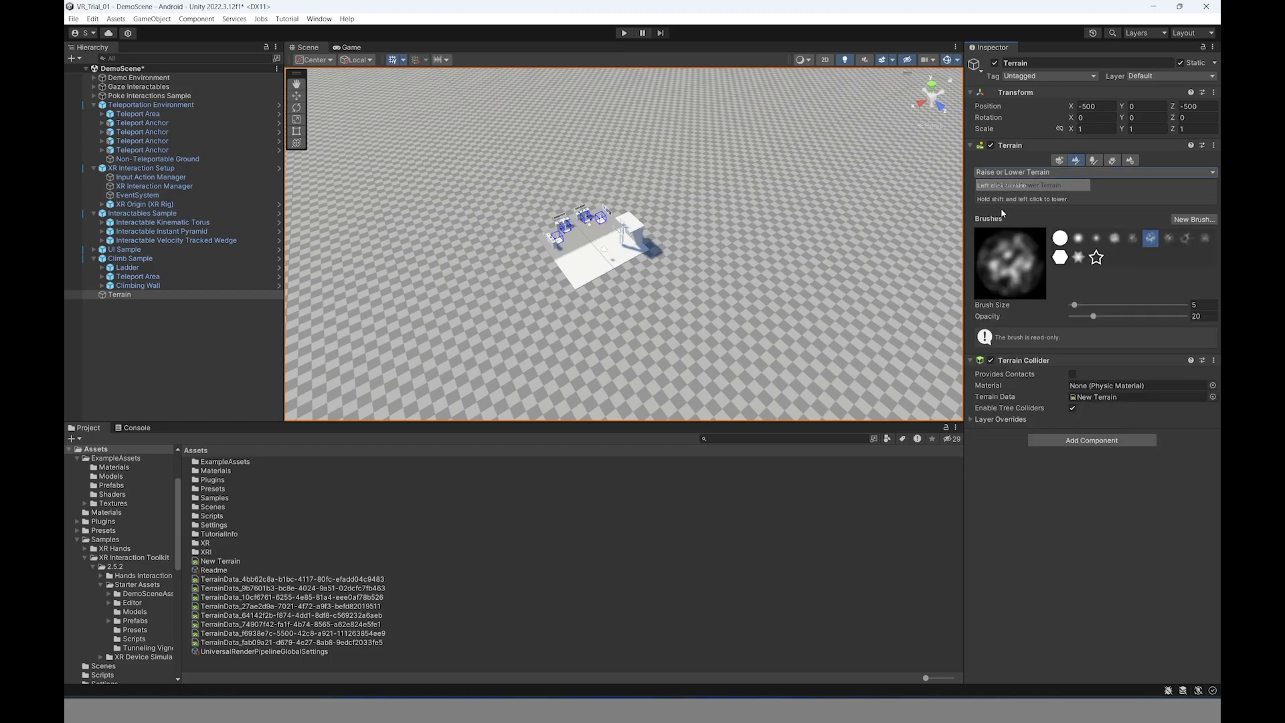
pyautogui.moveTo(776, 208); pyautogui.dragTo(782, 213)
pyautogui.moveTo(912, 262); pyautogui.dragTo(951, 273)
# - Set the brush size to 4, choose the swirled noise brush, and raise a curved ridge behind the demo platform
pyautogui.click(1075, 307)
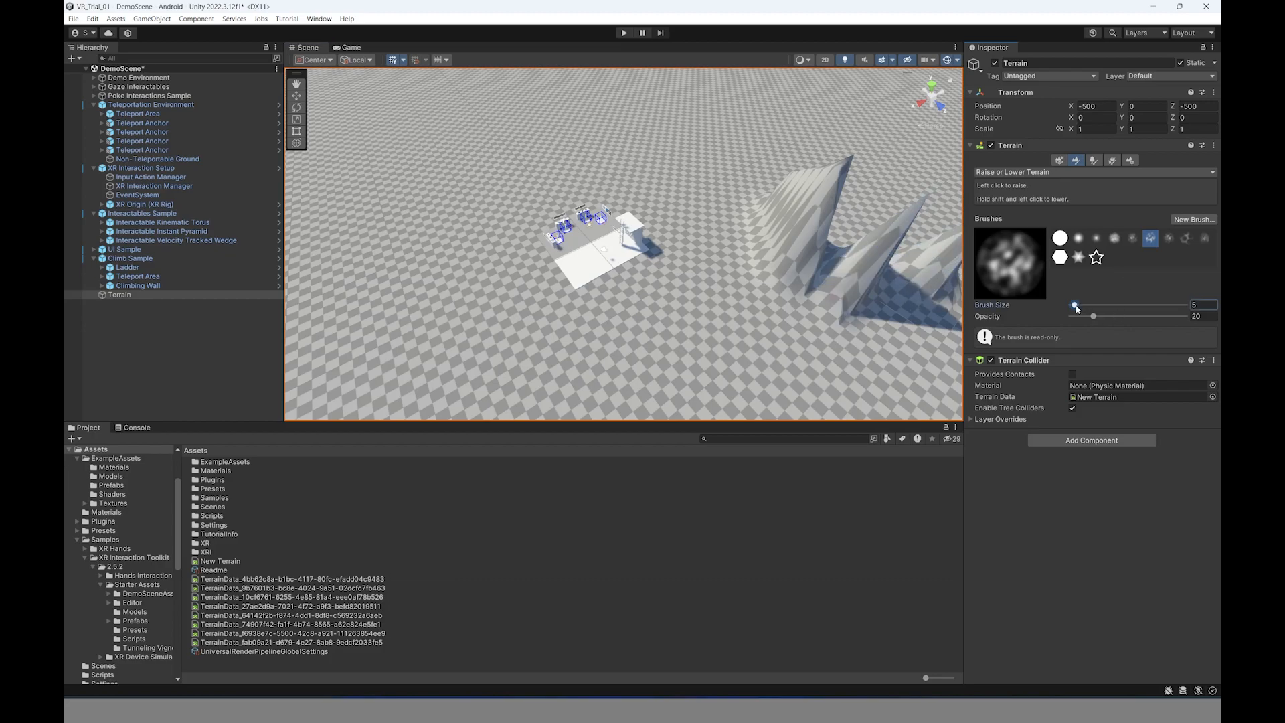
pyautogui.click(1168, 243)
pyautogui.scroll(-8, 626, 194)
pyautogui.moveTo(812, 244)
pyautogui.mouseDown()
pyautogui.moveTo(743, 157)
pyautogui.moveTo(594, 154)
pyautogui.moveTo(502, 200)
pyautogui.moveTo(515, 221)
pyautogui.mouseUp()
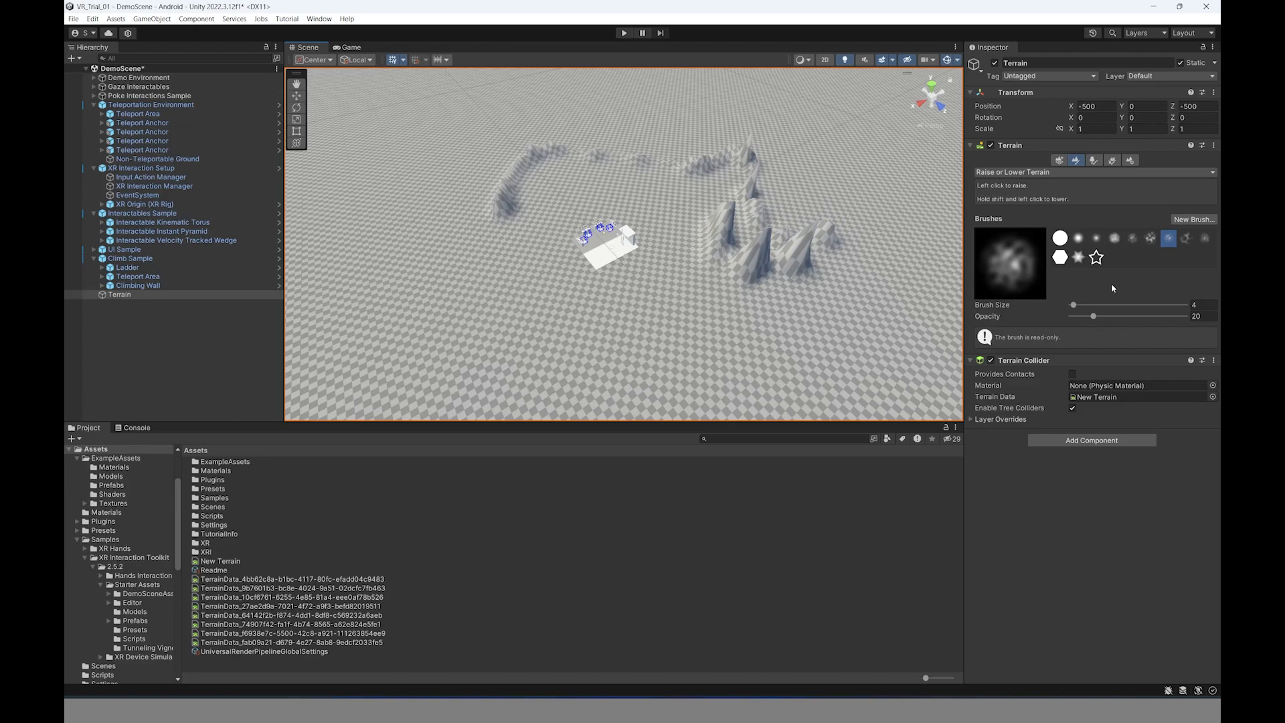
# - Flatten the terrain tile to height 0 in world space with Set Height, and undo the flattening
pyautogui.click(1051, 173)
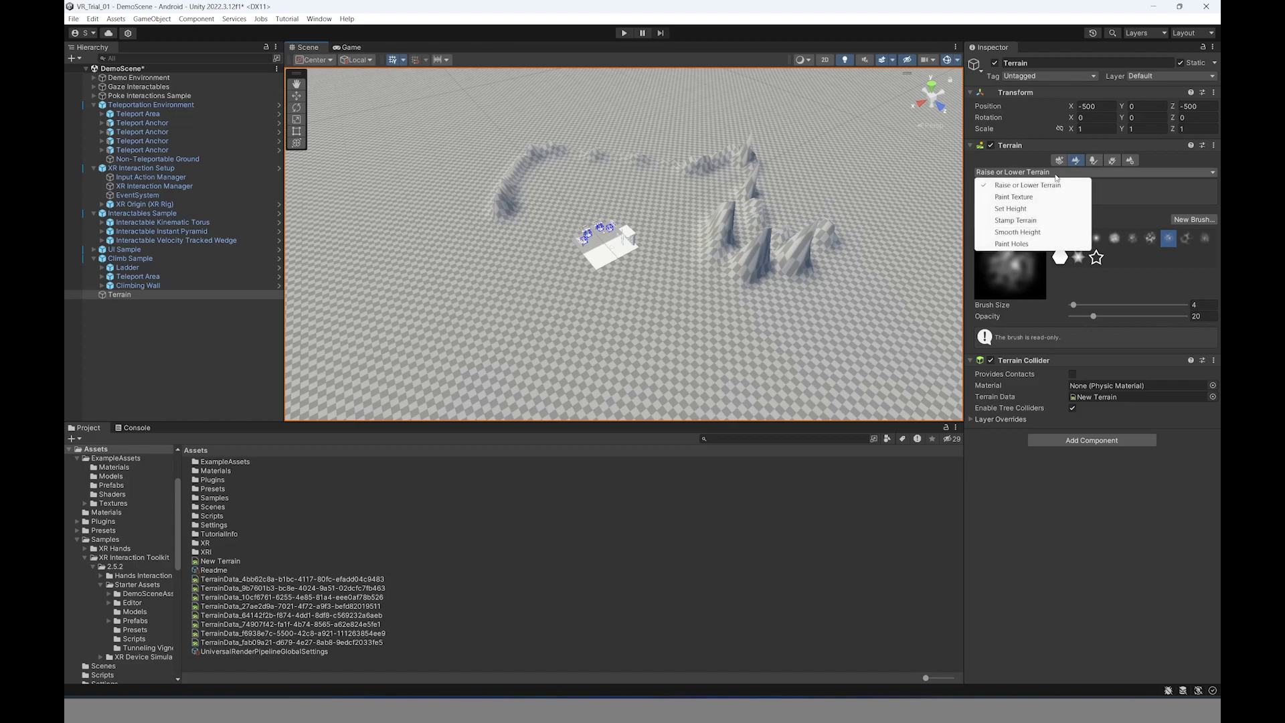
pyautogui.click(1011, 209)
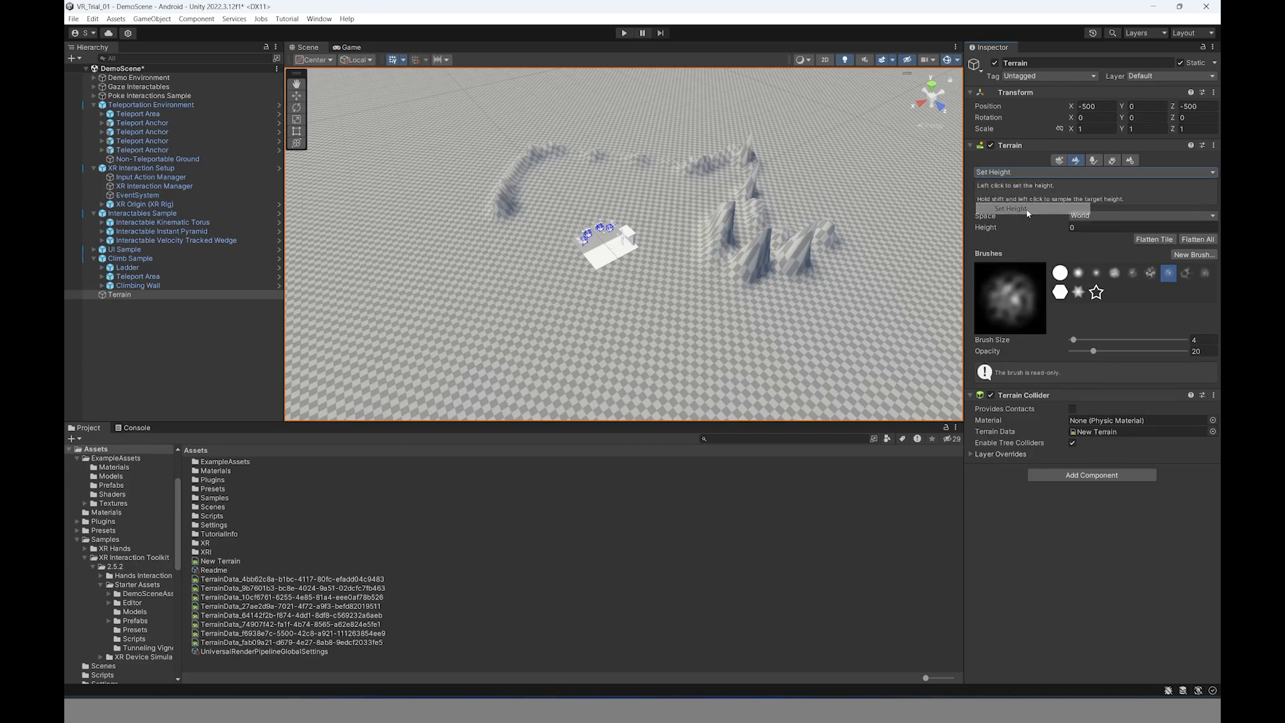
pyautogui.click(1098, 228)
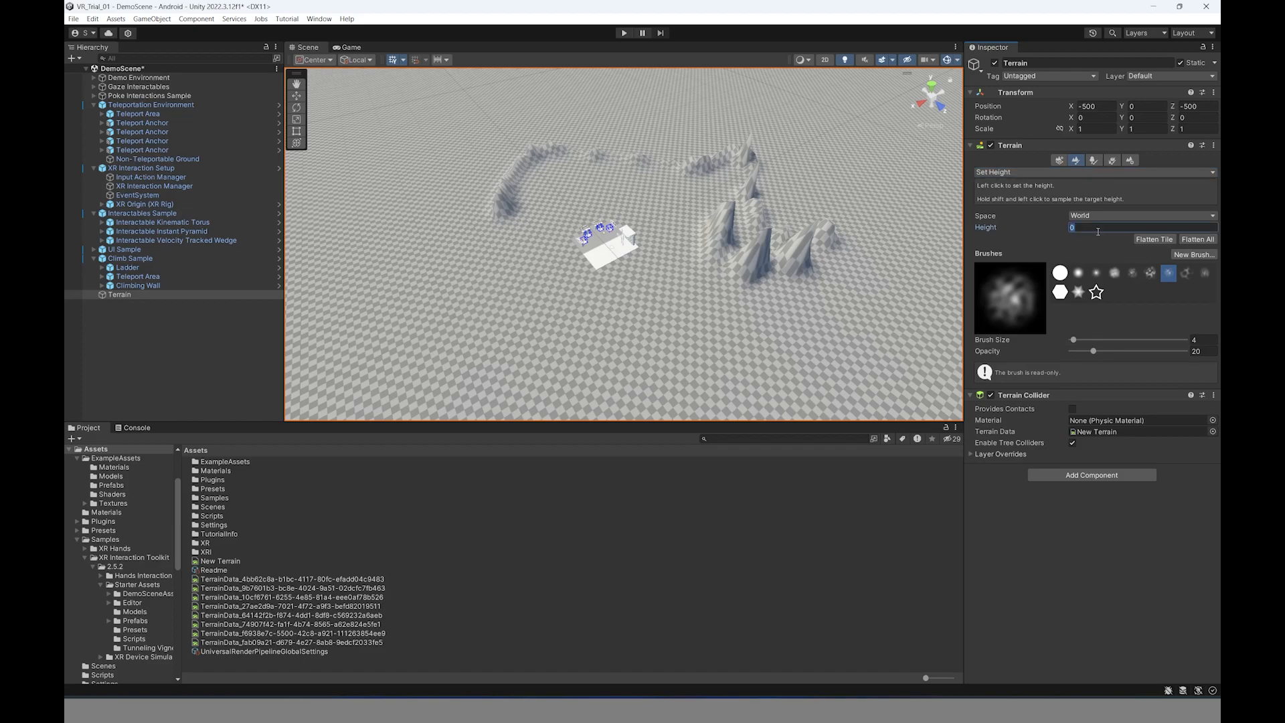
pyautogui.click(1164, 243)
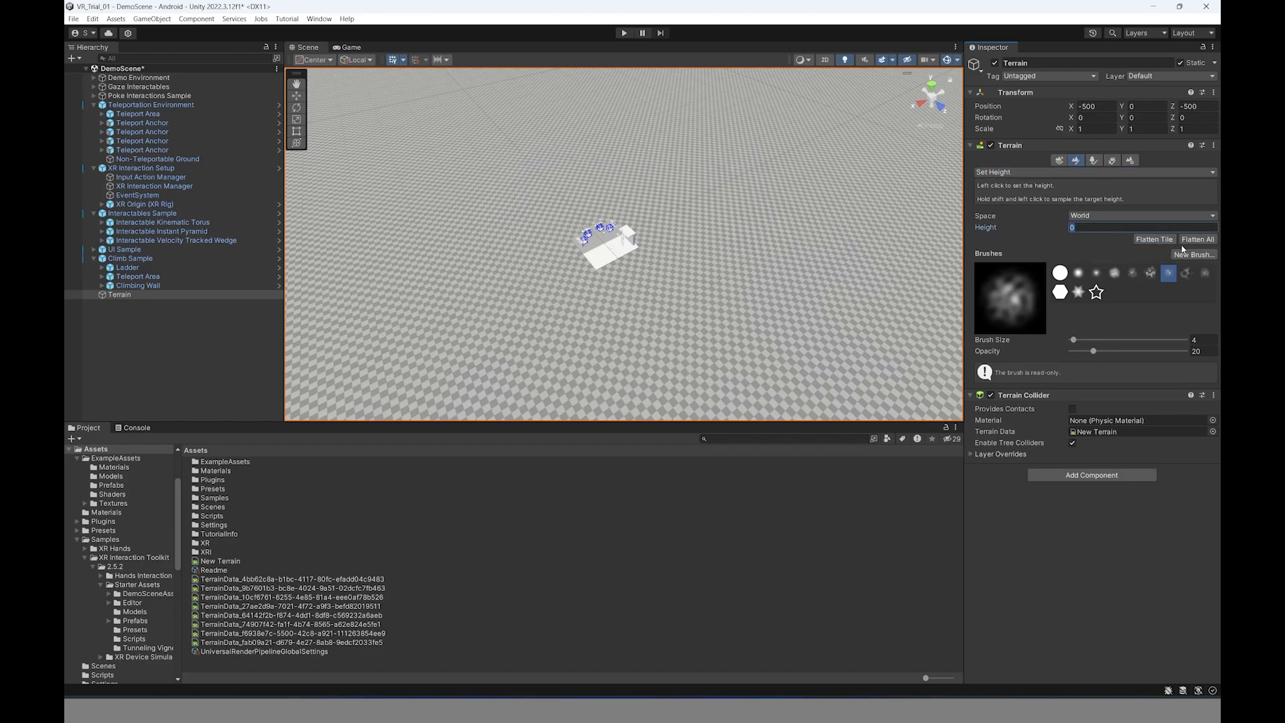
pyautogui.click(830, 271)
pyautogui.hotkey('ctrl', 'z')
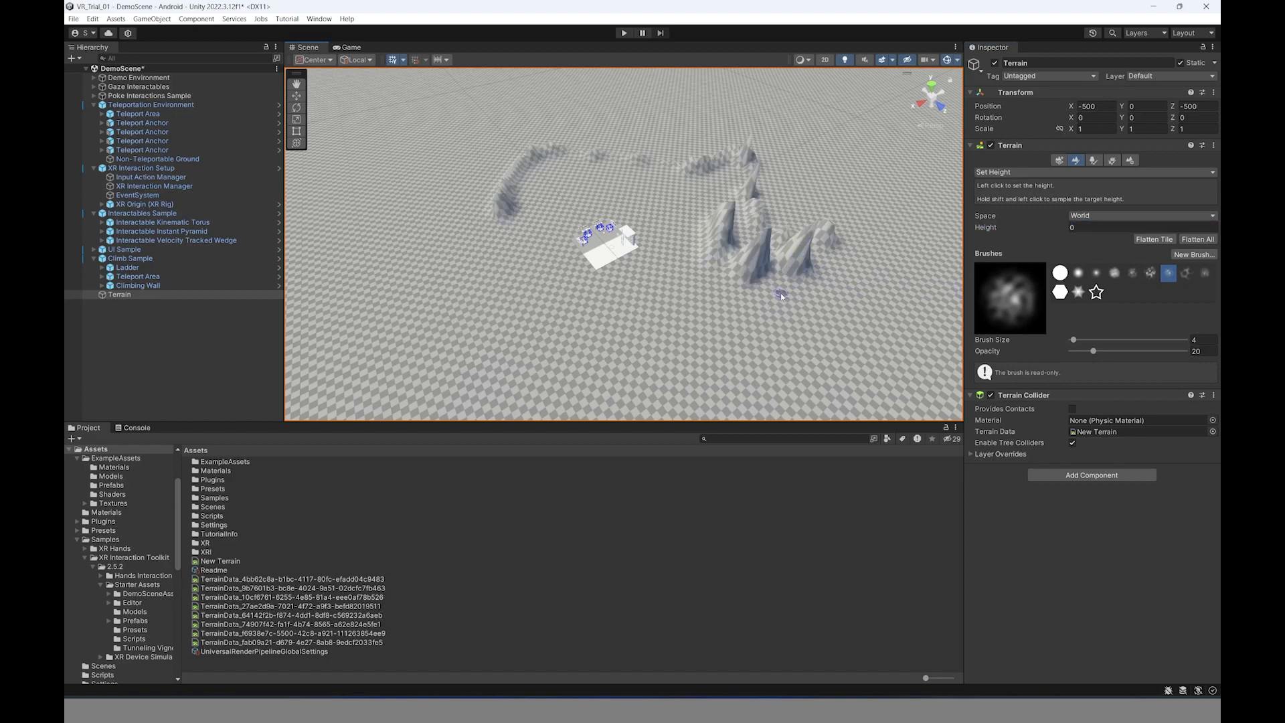
# - Smooth the jagged peaks beside the demo platform with Smooth Height
pyautogui.click(1080, 172)
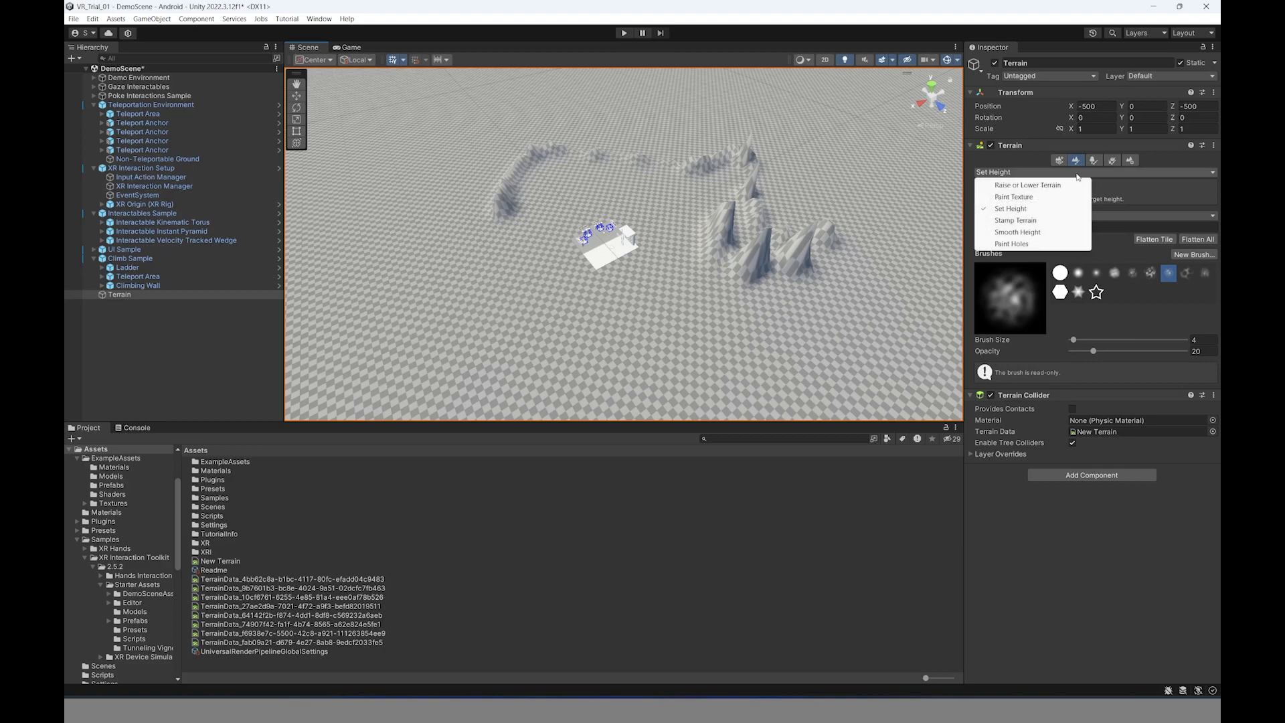
pyautogui.click(1048, 221)
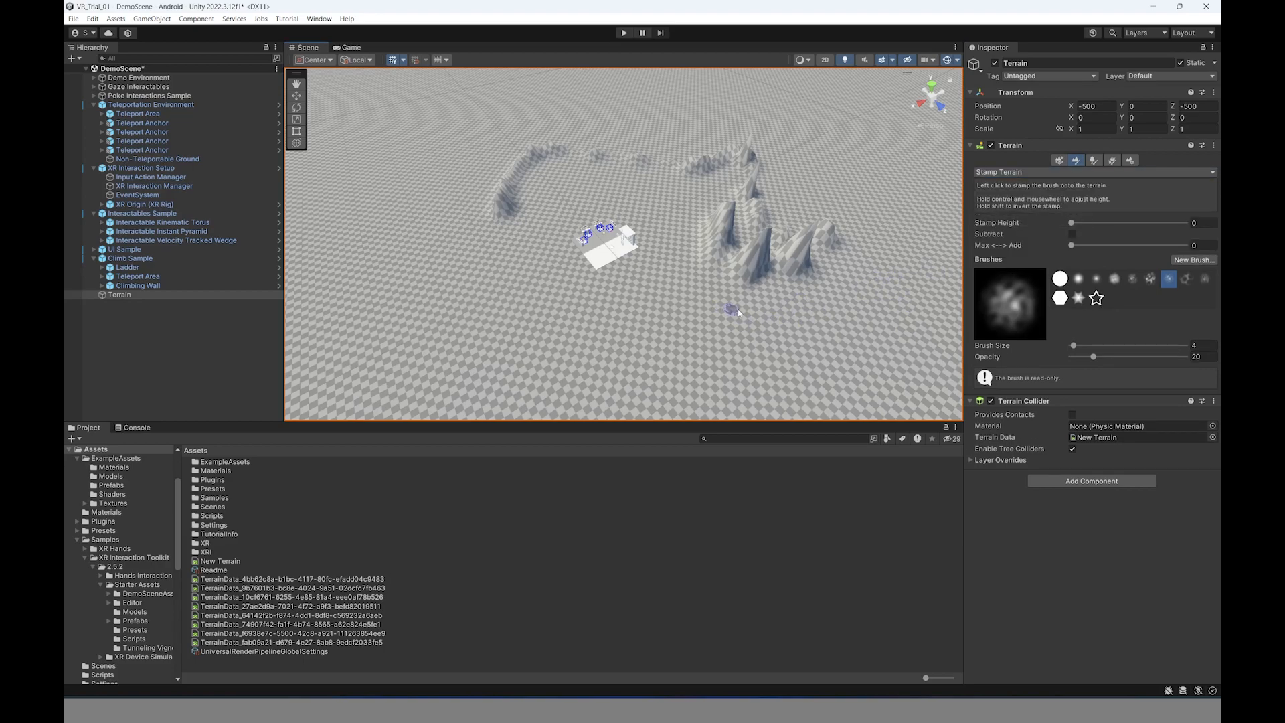
pyautogui.click(1111, 172)
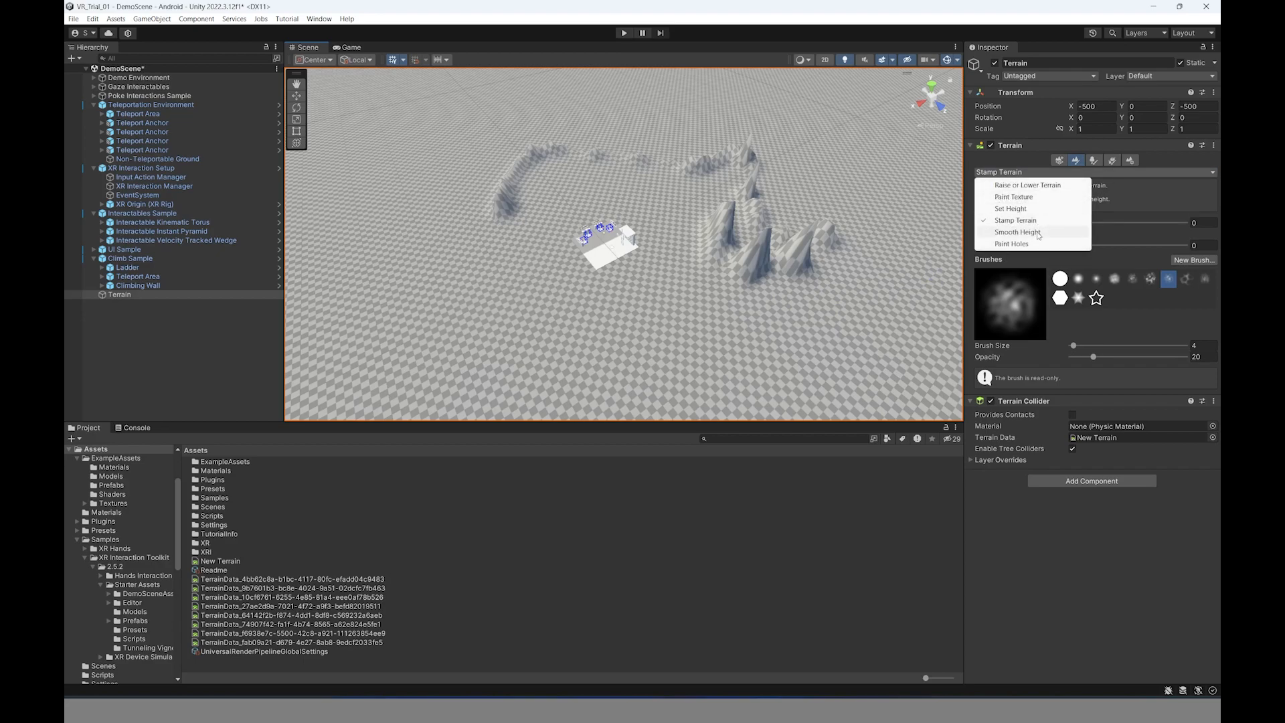
pyautogui.click(1045, 233)
pyautogui.moveTo(781, 233)
pyautogui.mouseDown()
pyautogui.moveTo(756, 250)
pyautogui.moveTo(731, 218)
pyautogui.moveTo(808, 232)
pyautogui.moveTo(754, 171)
pyautogui.moveTo(747, 137)
pyautogui.mouseUp()
# - Create a terrain layer for Paint Texture using the Plywood_Albedo texture
pyautogui.click(1065, 172)
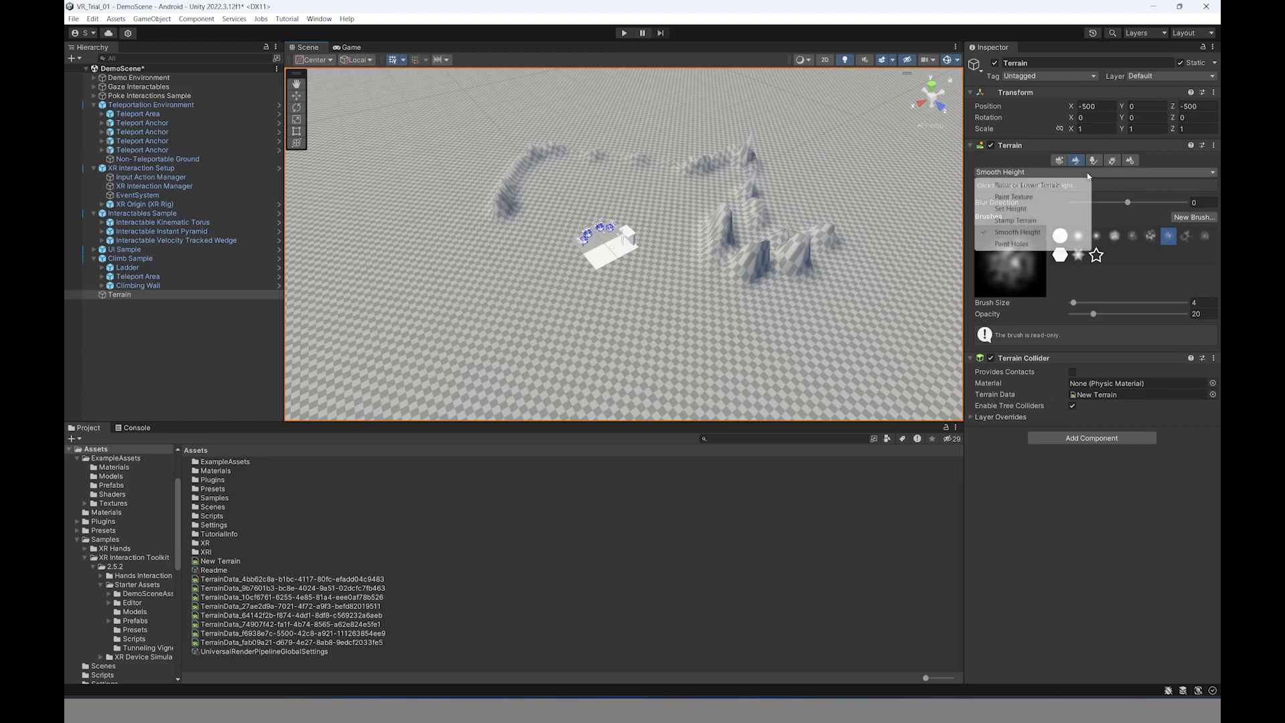
pyautogui.click(1038, 197)
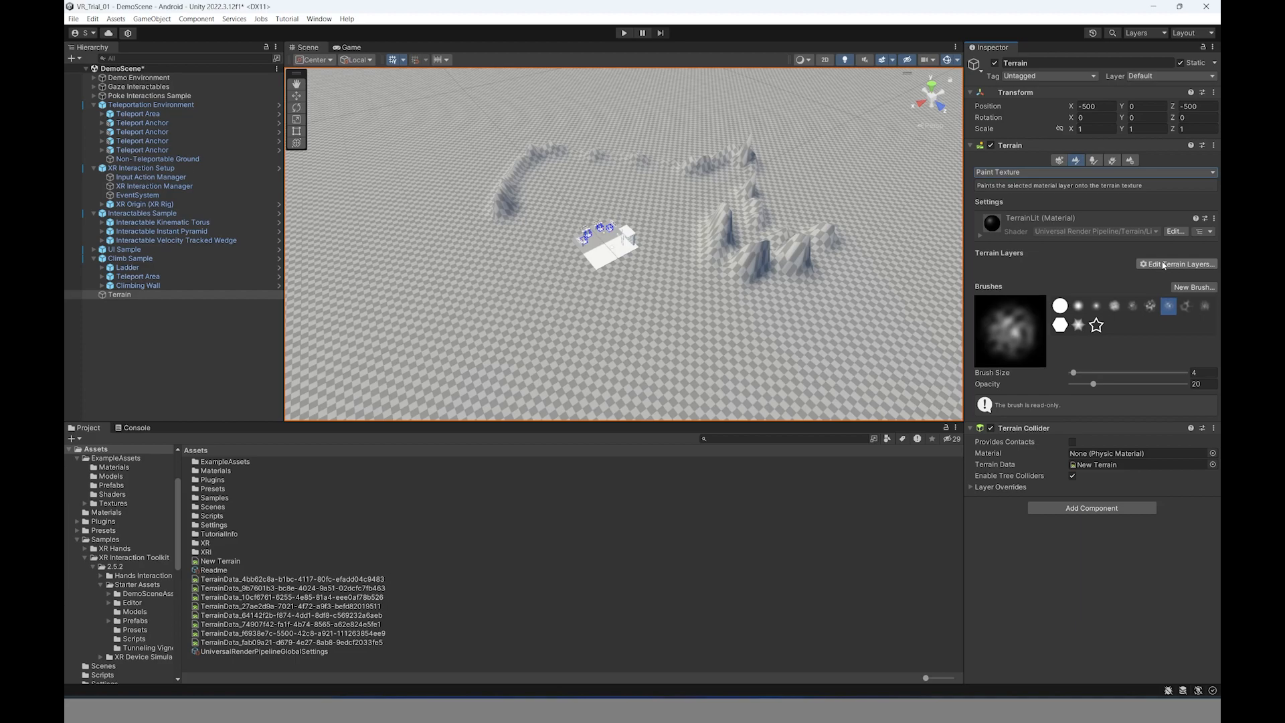
pyautogui.click(1180, 265)
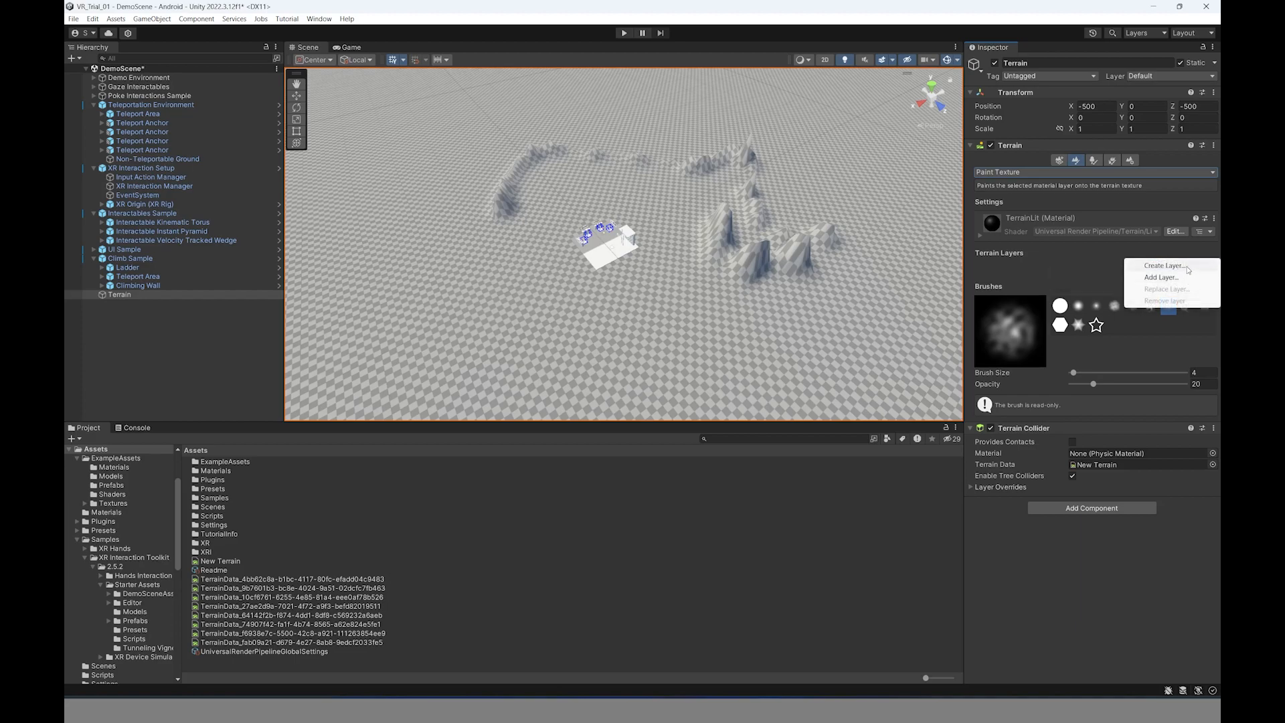
pyautogui.click(1188, 267)
pyautogui.scroll(-1, 872, 396)
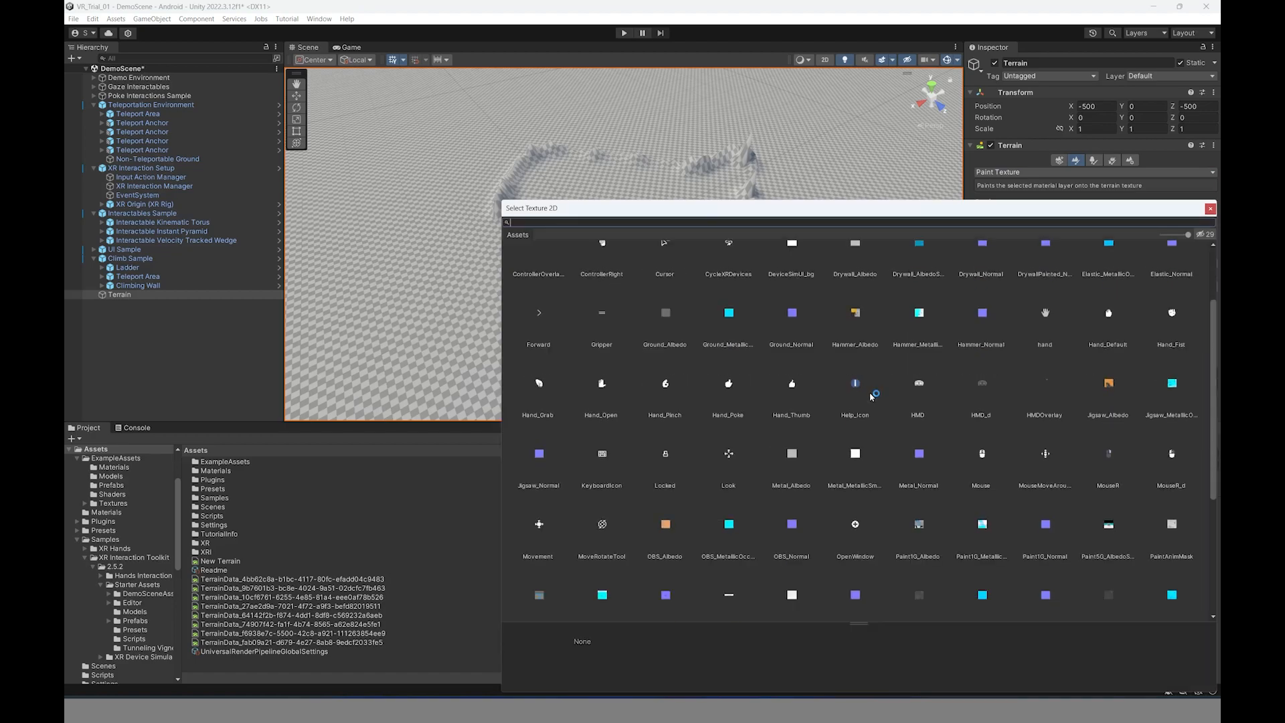
pyautogui.scroll(-4, 871, 396)
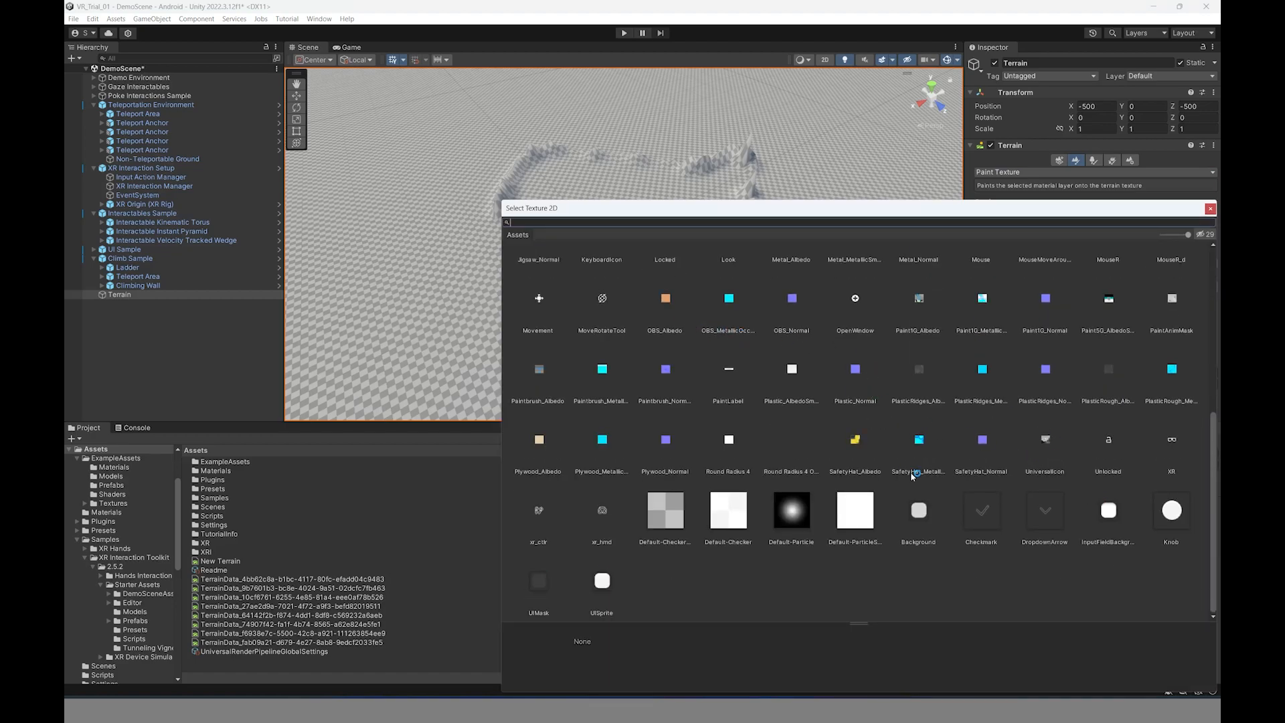
pyautogui.moveTo(1188, 235); pyautogui.dragTo(1192, 234)
pyautogui.scroll(-4, 736, 437)
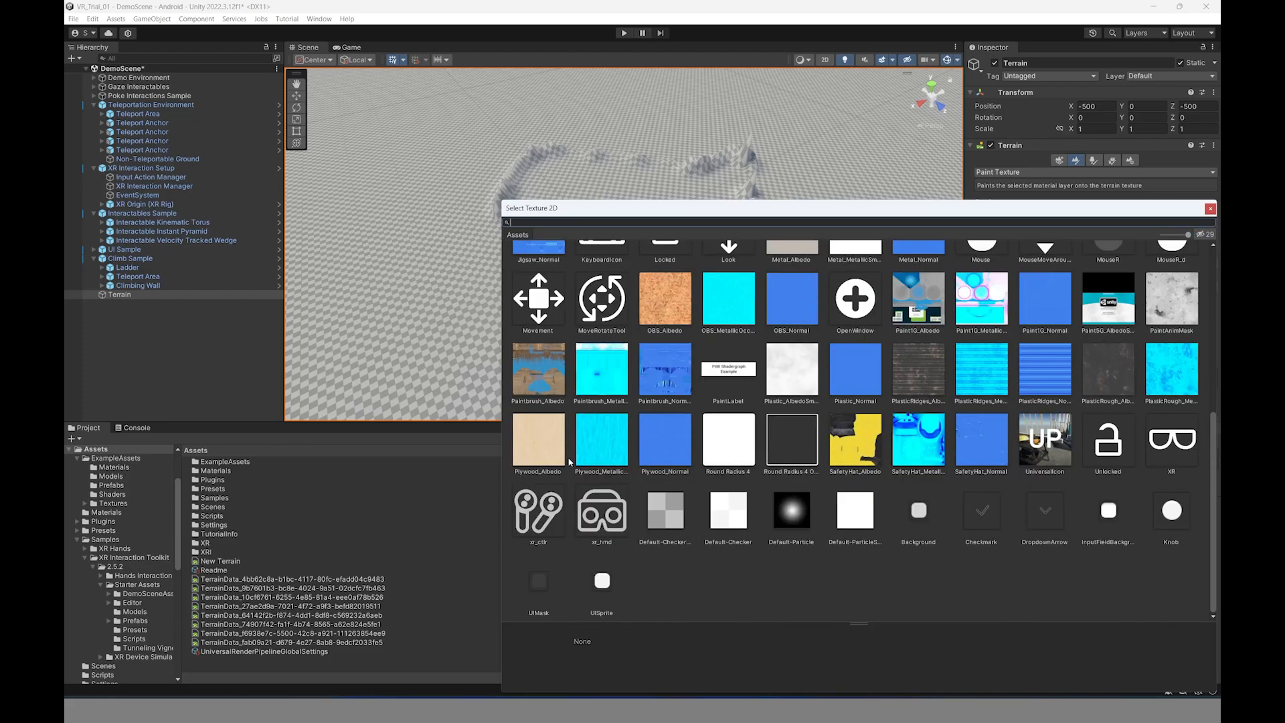
pyautogui.click(544, 452)
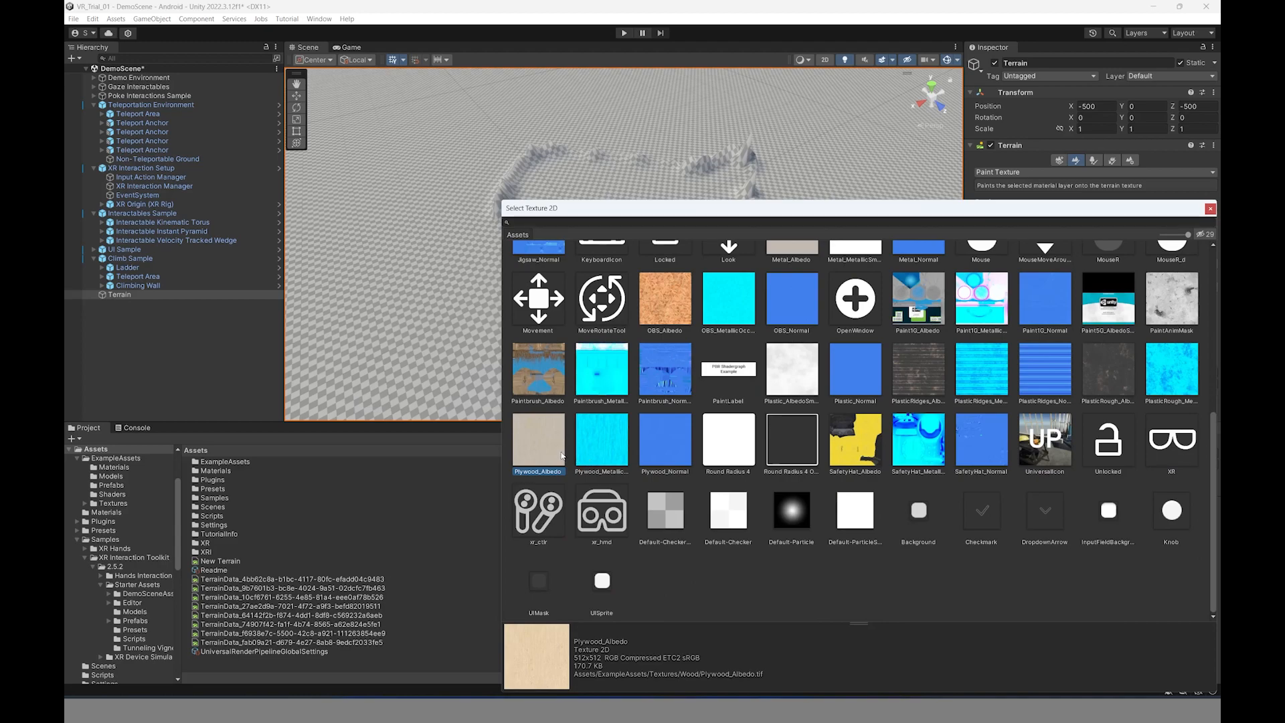
pyautogui.doubleClick(539, 456)
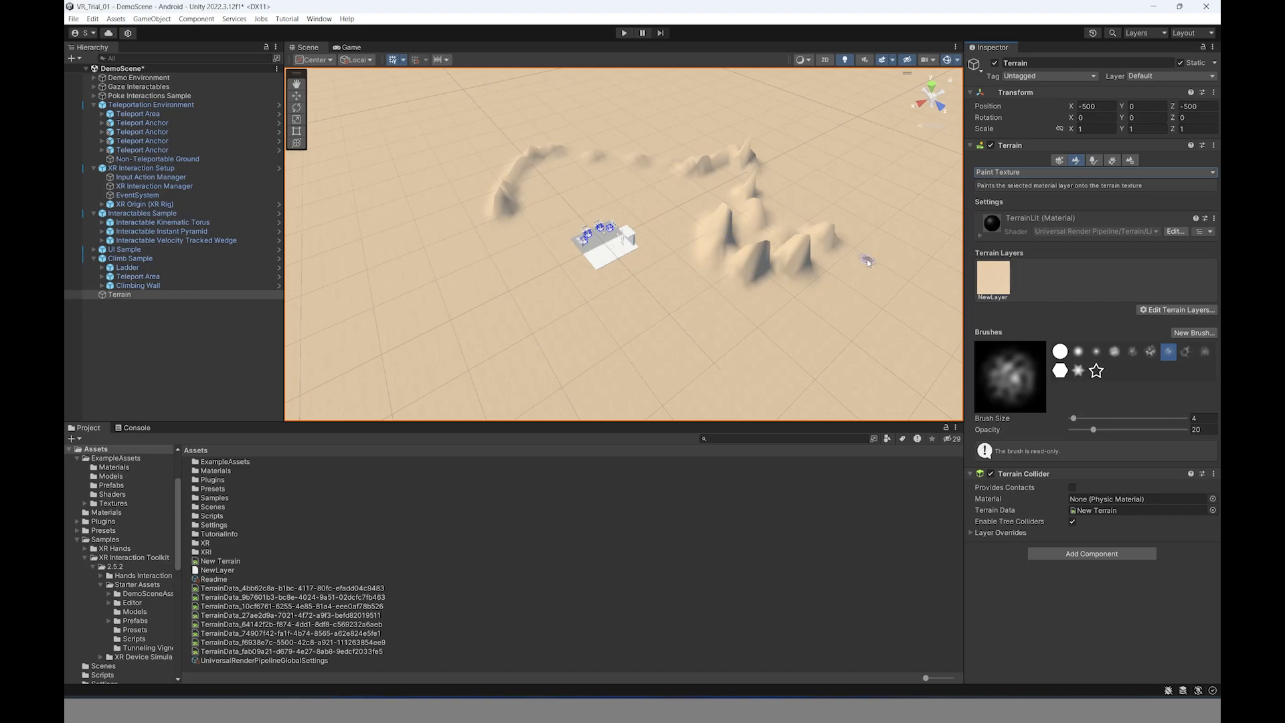
pyautogui.scroll(3, 860, 258)
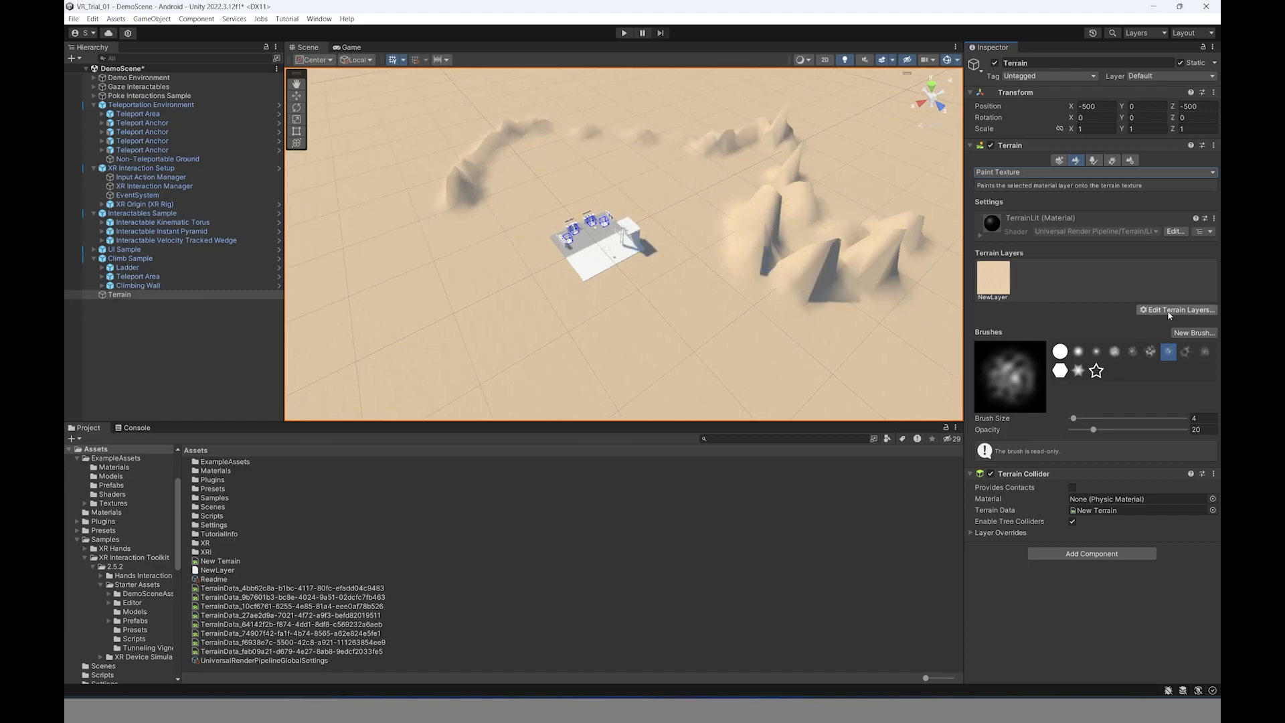
pyautogui.click(1175, 312)
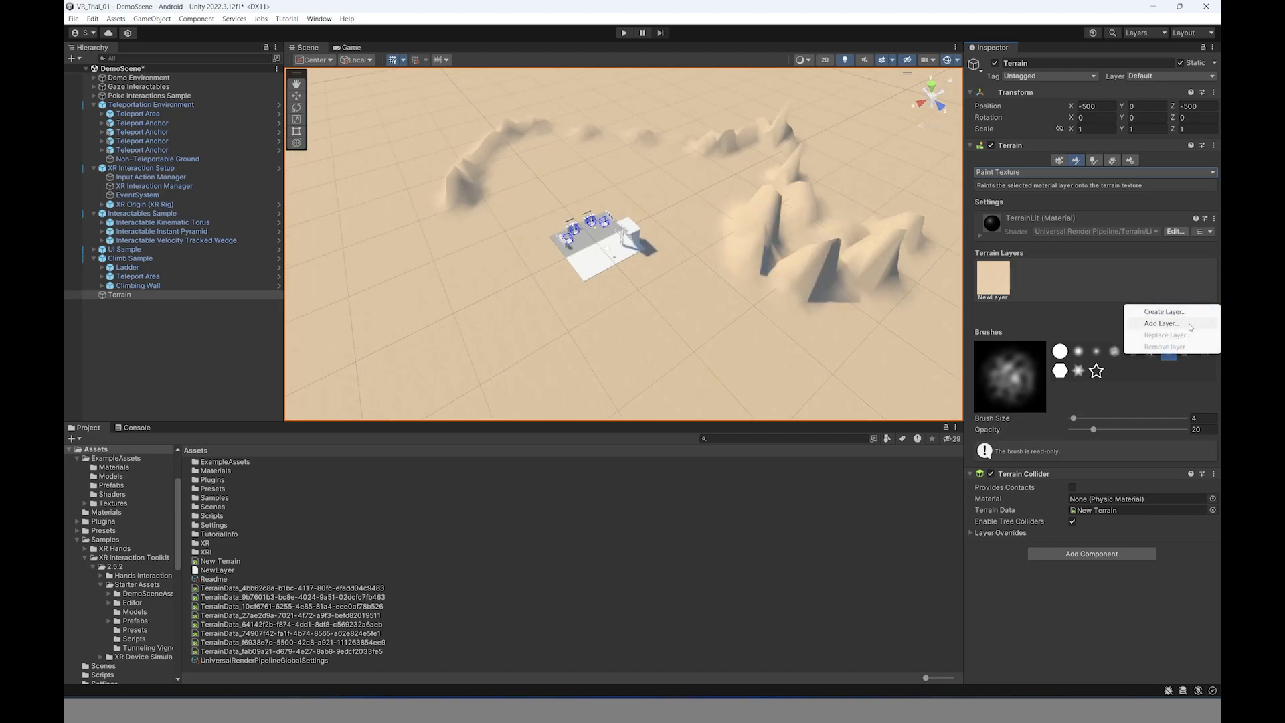
pyautogui.click(1163, 324)
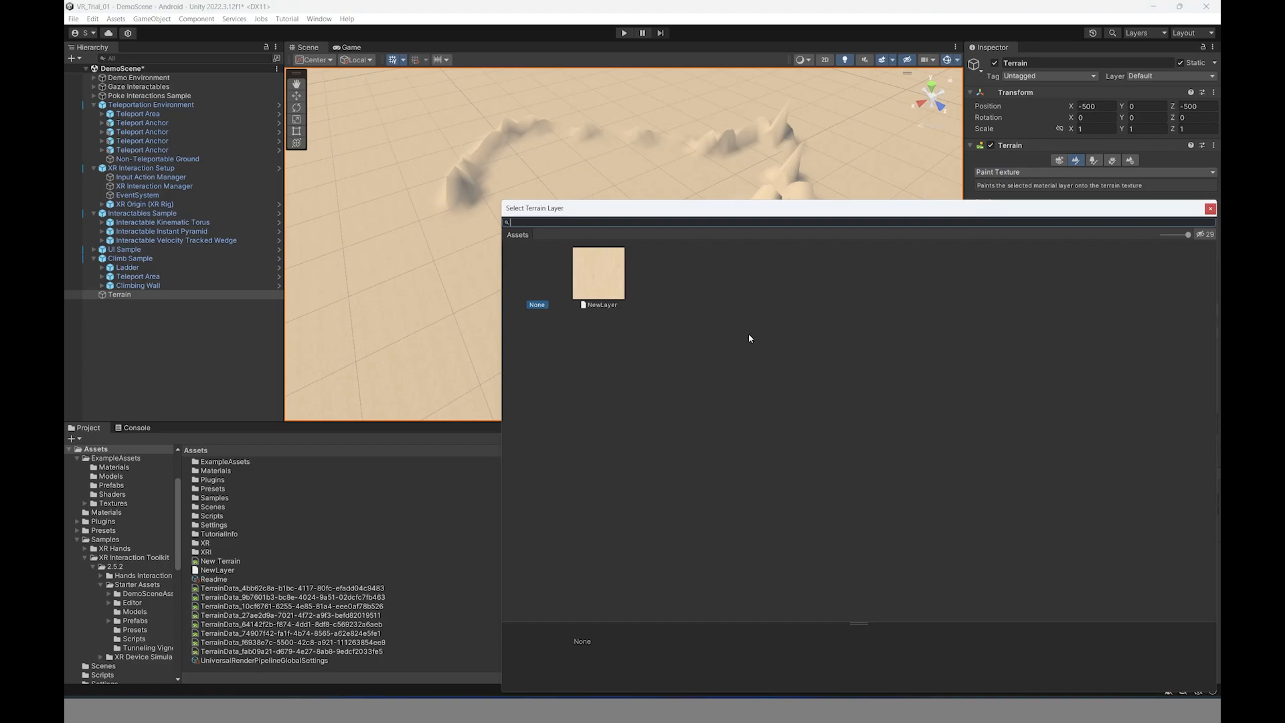
pyautogui.click(1211, 209)
# - Create a second terrain layer from the cyan ConstructionLight texture and select it for painting
pyautogui.click(1176, 312)
pyautogui.click(1168, 313)
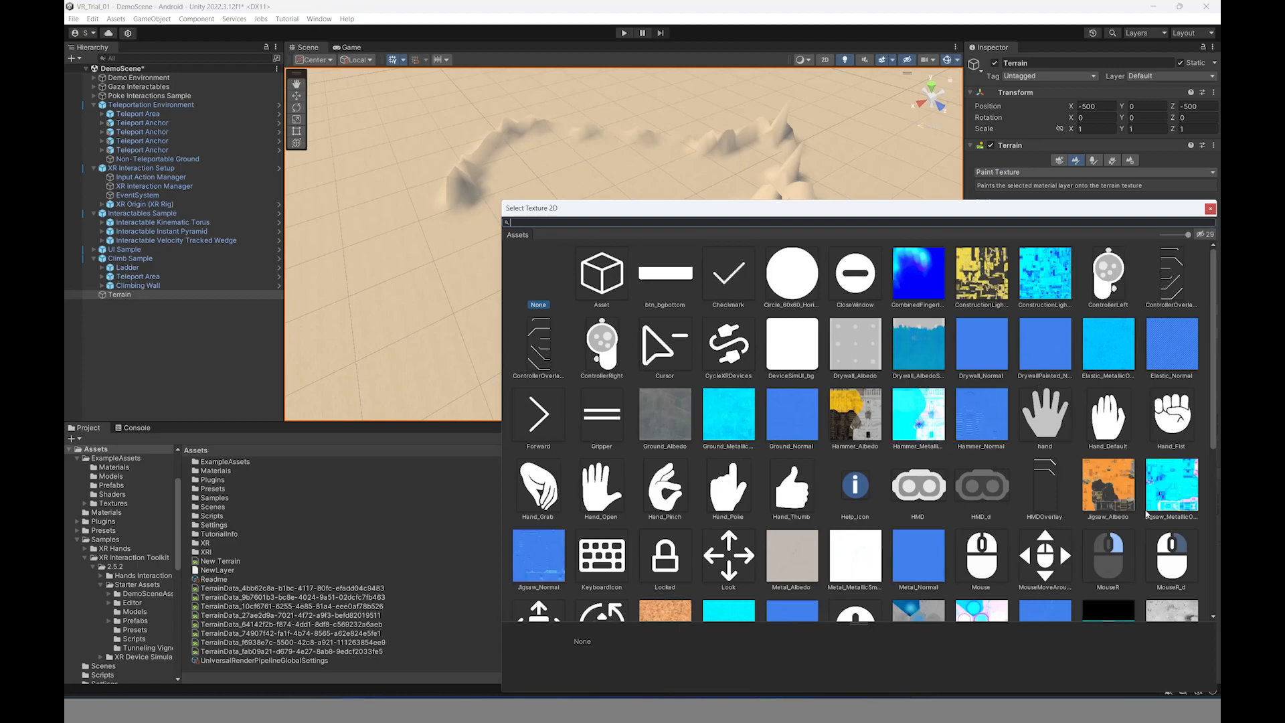
pyautogui.click(989, 285)
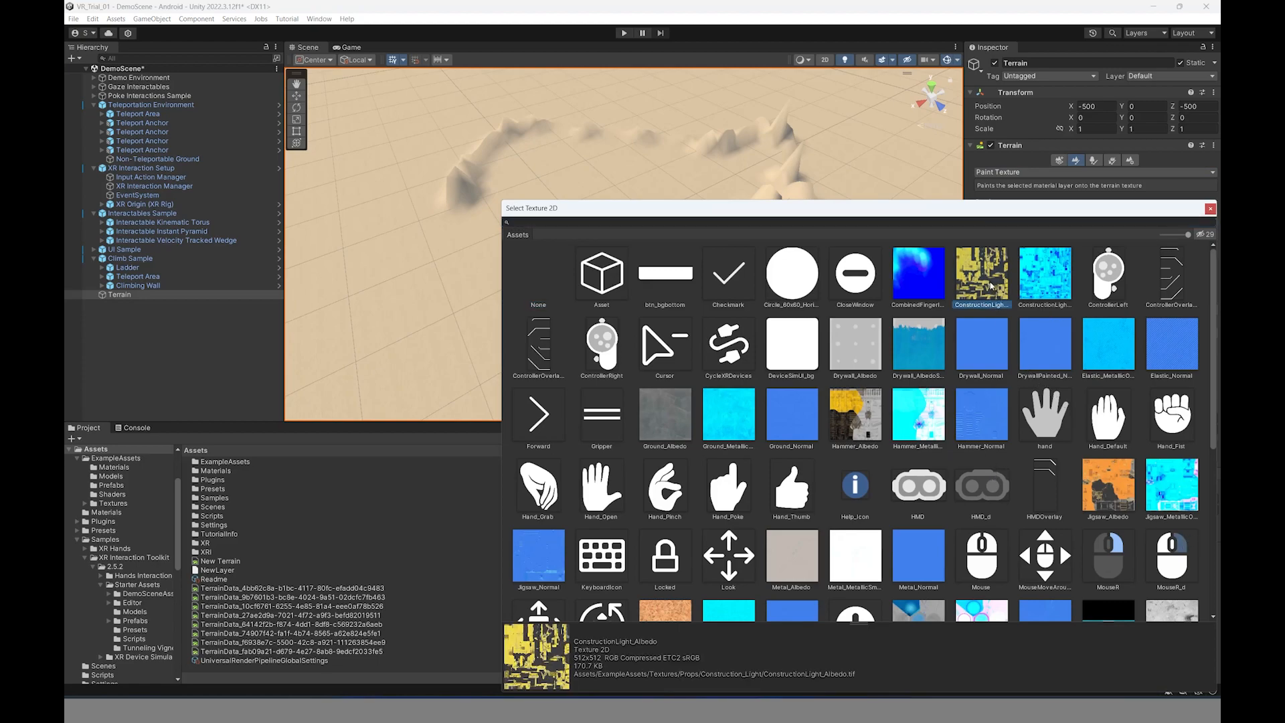
pyautogui.doubleClick(1045, 295)
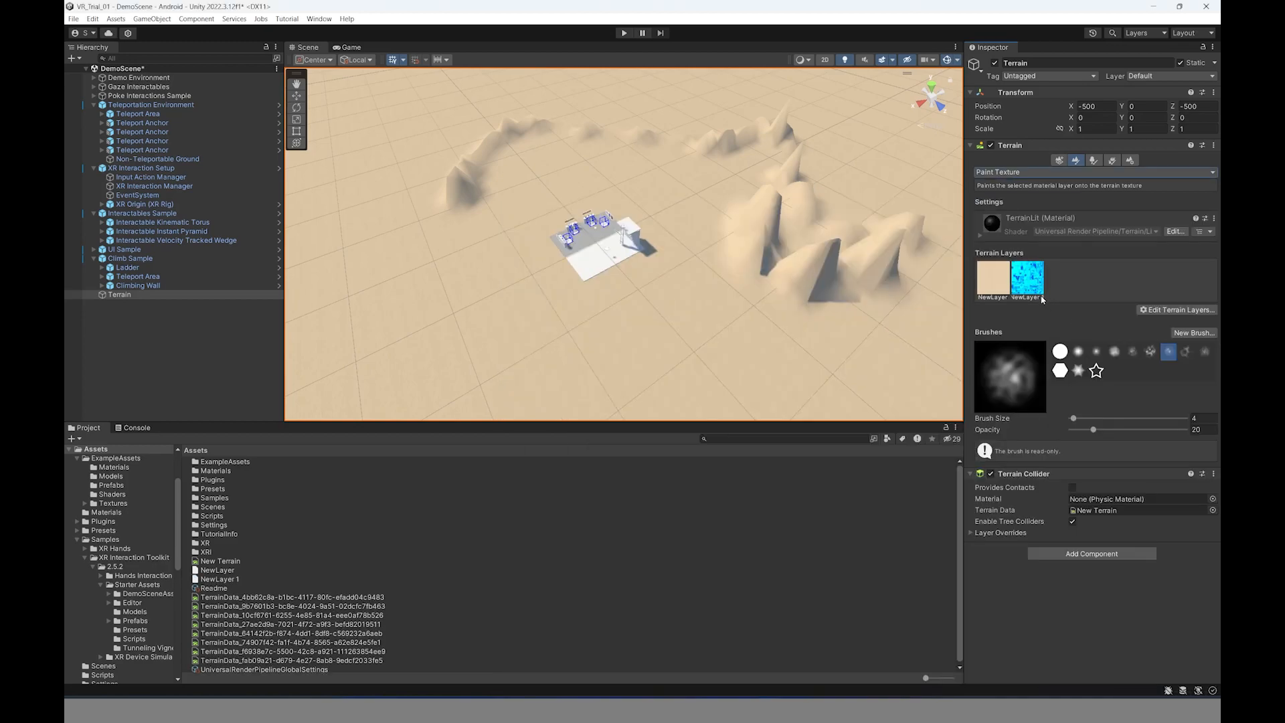
pyautogui.click(1034, 285)
pyautogui.scroll(-3, 1118, 462)
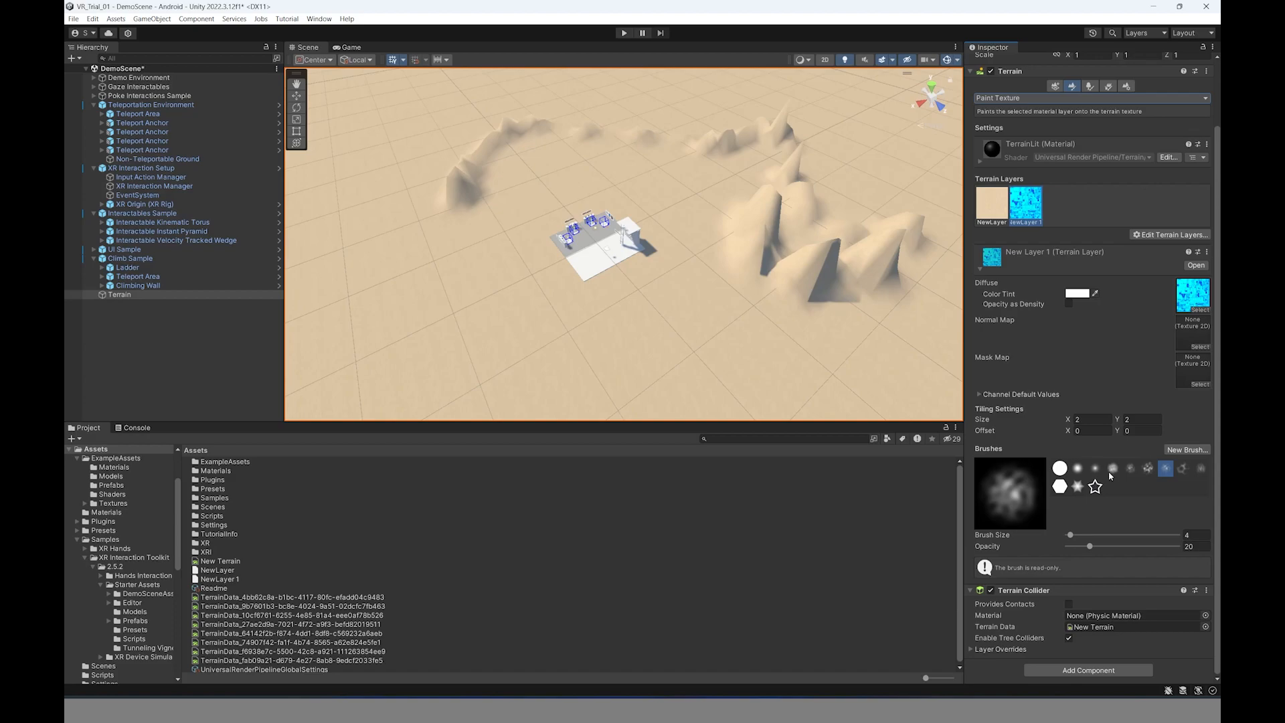
# - Paint a cyan river winding around the demo platform and past the mountains, using a cloudy textured brush at size 4 and opacity 20
pyautogui.click(1131, 469)
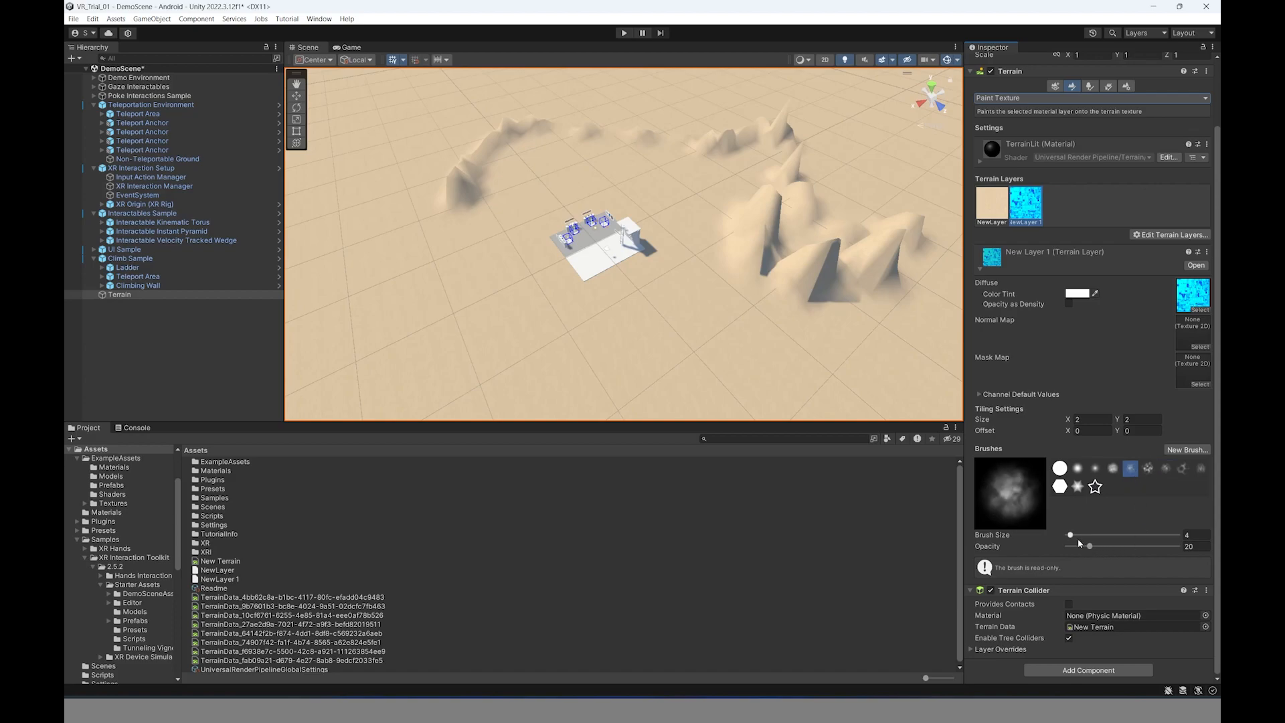
pyautogui.moveTo(723, 311)
pyautogui.mouseDown()
pyautogui.moveTo(659, 347)
pyautogui.moveTo(545, 345)
pyautogui.mouseUp()
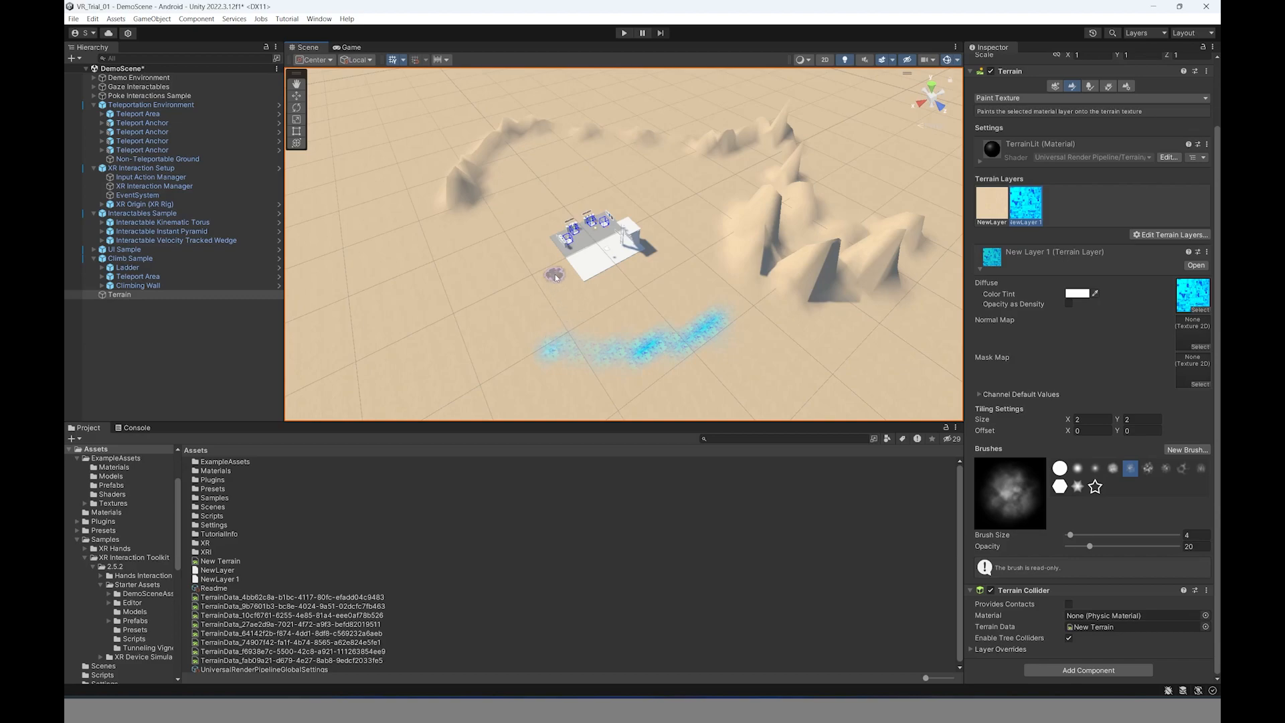
pyautogui.moveTo(559, 271)
pyautogui.mouseDown()
pyautogui.moveTo(510, 284)
pyautogui.moveTo(501, 324)
pyautogui.moveTo(523, 341)
pyautogui.moveTo(591, 357)
pyautogui.moveTo(715, 326)
pyautogui.moveTo(806, 362)
pyautogui.moveTo(897, 331)
pyautogui.moveTo(944, 270)
pyautogui.moveTo(945, 211)
pyautogui.moveTo(867, 178)
pyautogui.moveTo(698, 164)
pyautogui.moveTo(561, 198)
pyautogui.moveTo(534, 241)
pyautogui.moveTo(547, 267)
pyautogui.mouseUp()
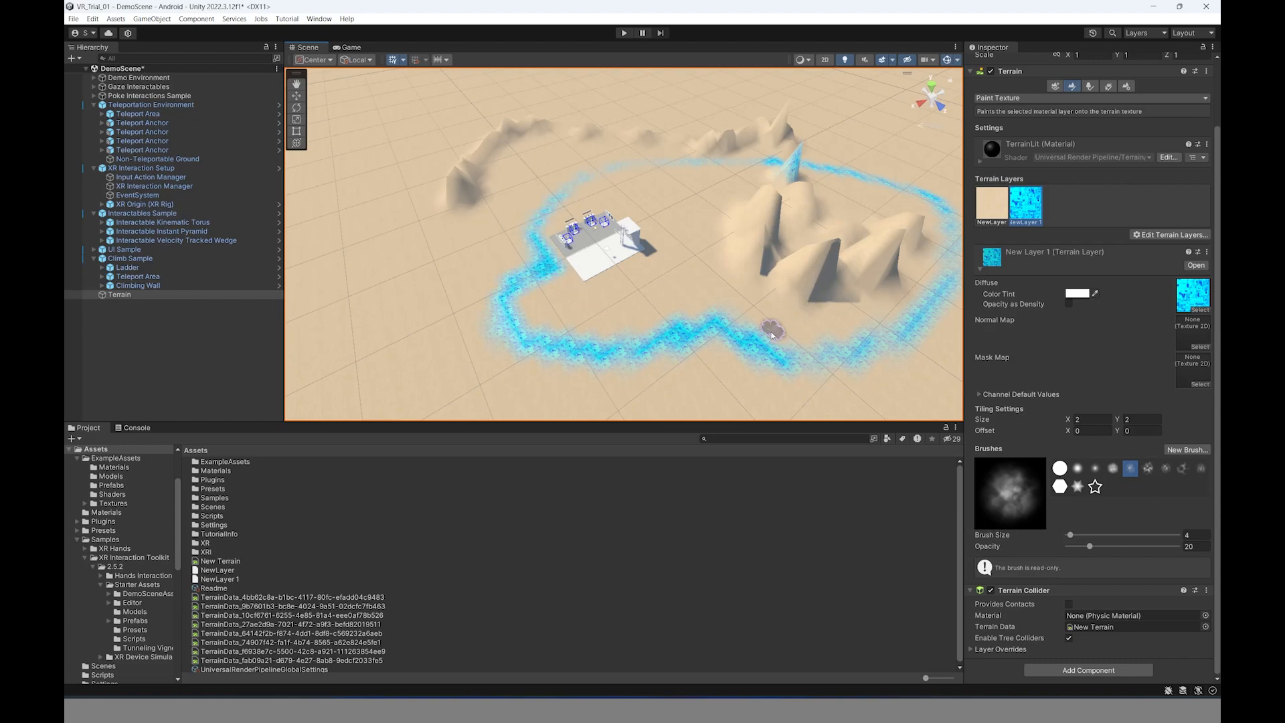
pyautogui.scroll(4, 558, 331)
pyautogui.scroll(3, 557, 331)
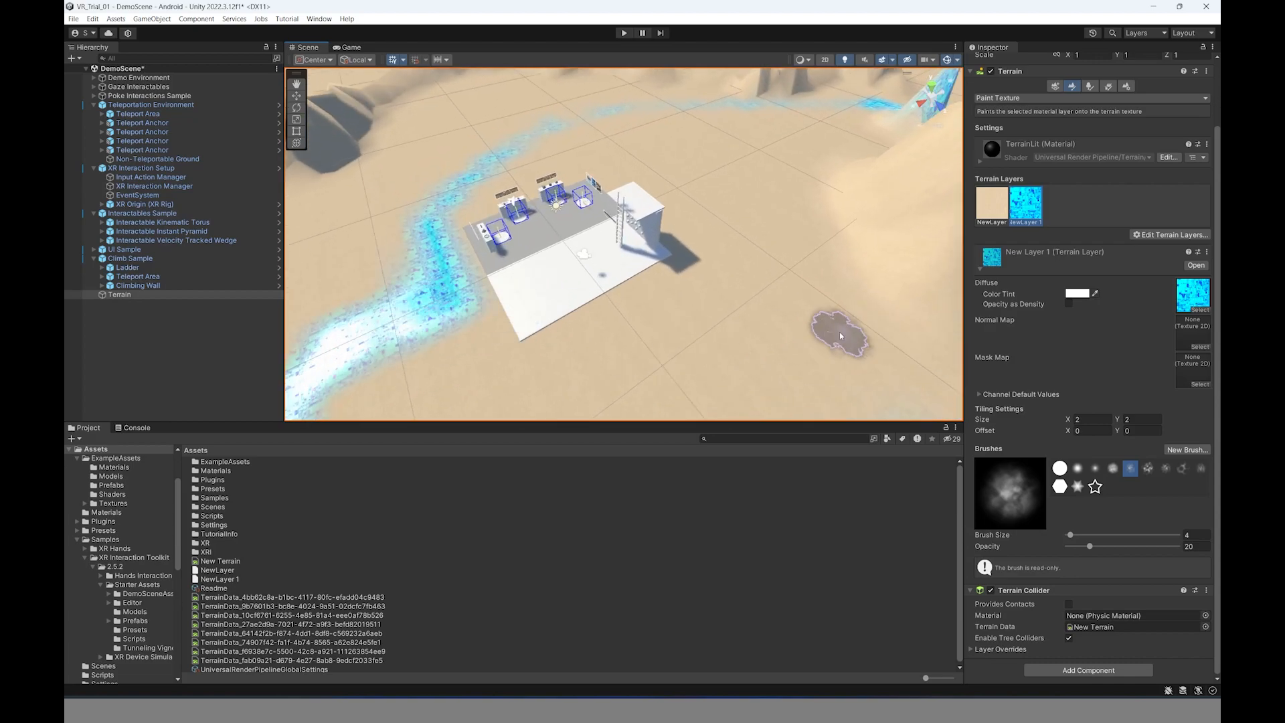
pyautogui.scroll(3, 1048, 196)
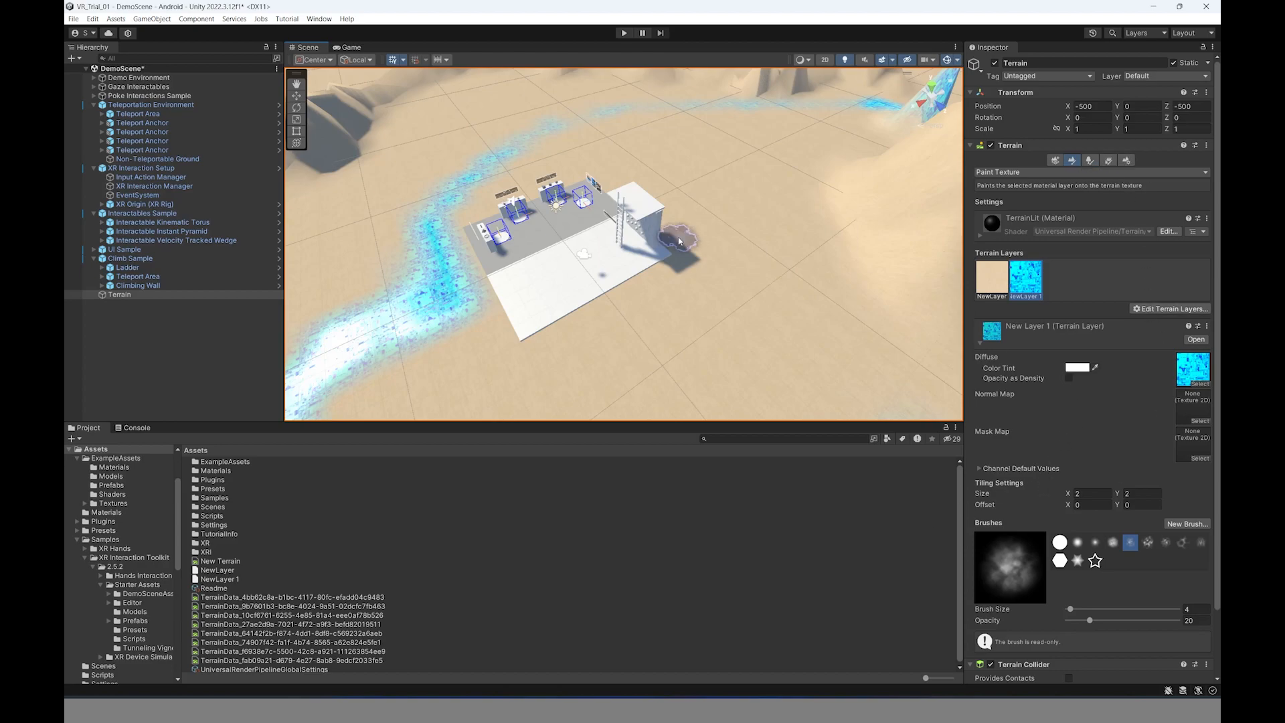
pyautogui.scroll(-5, 666, 237)
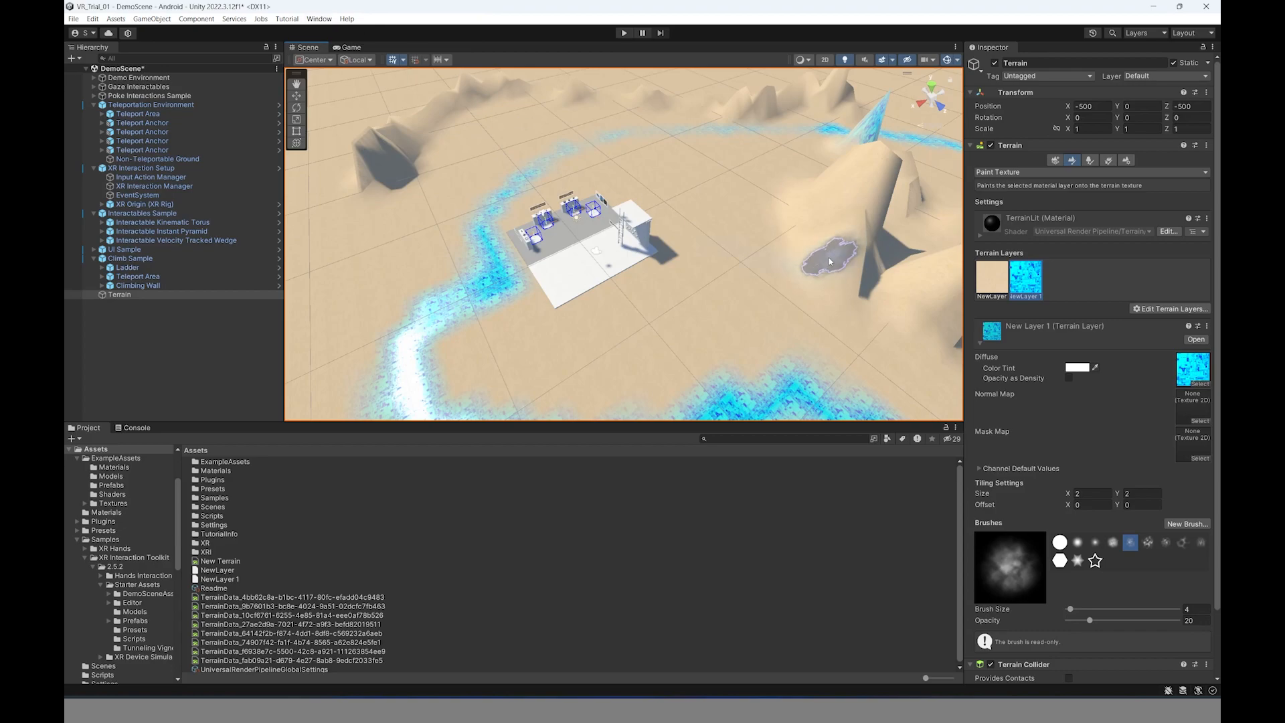
pyautogui.click(250, 339)
# - Find the ProBuilder package in the Unity Registry through the Package Manager and install it
pyautogui.click(319, 19)
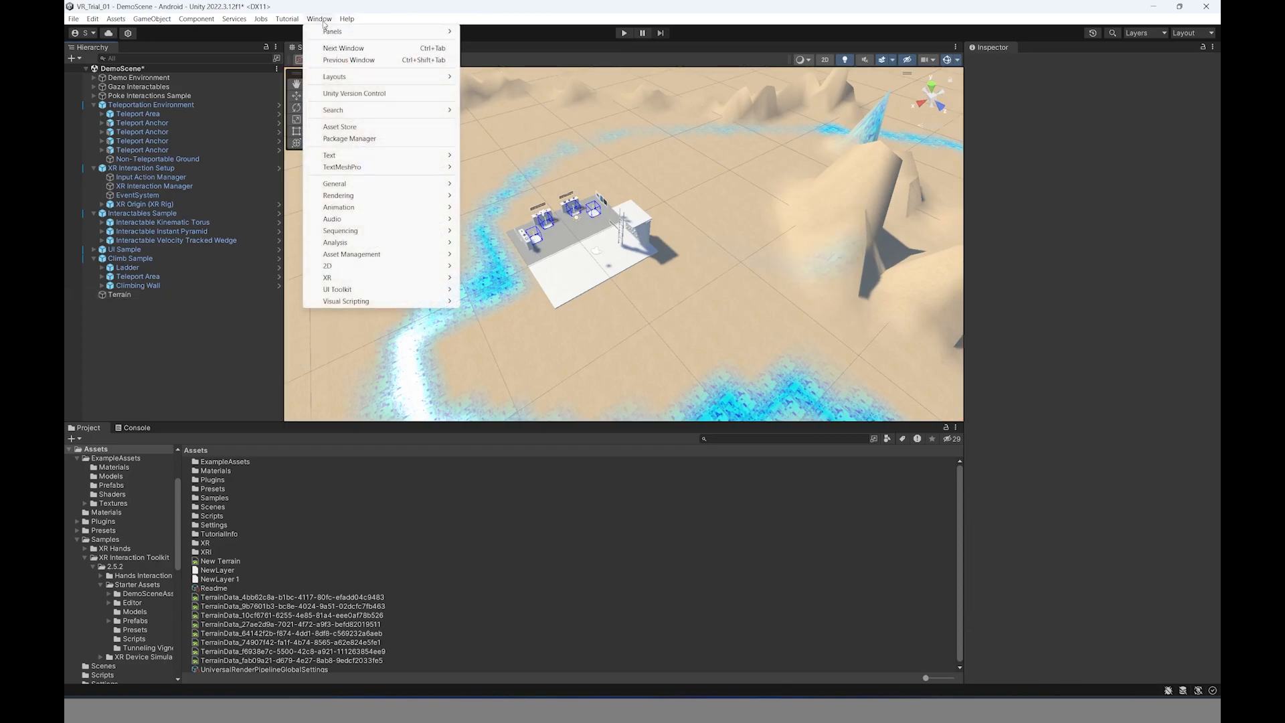
pyautogui.click(349, 138)
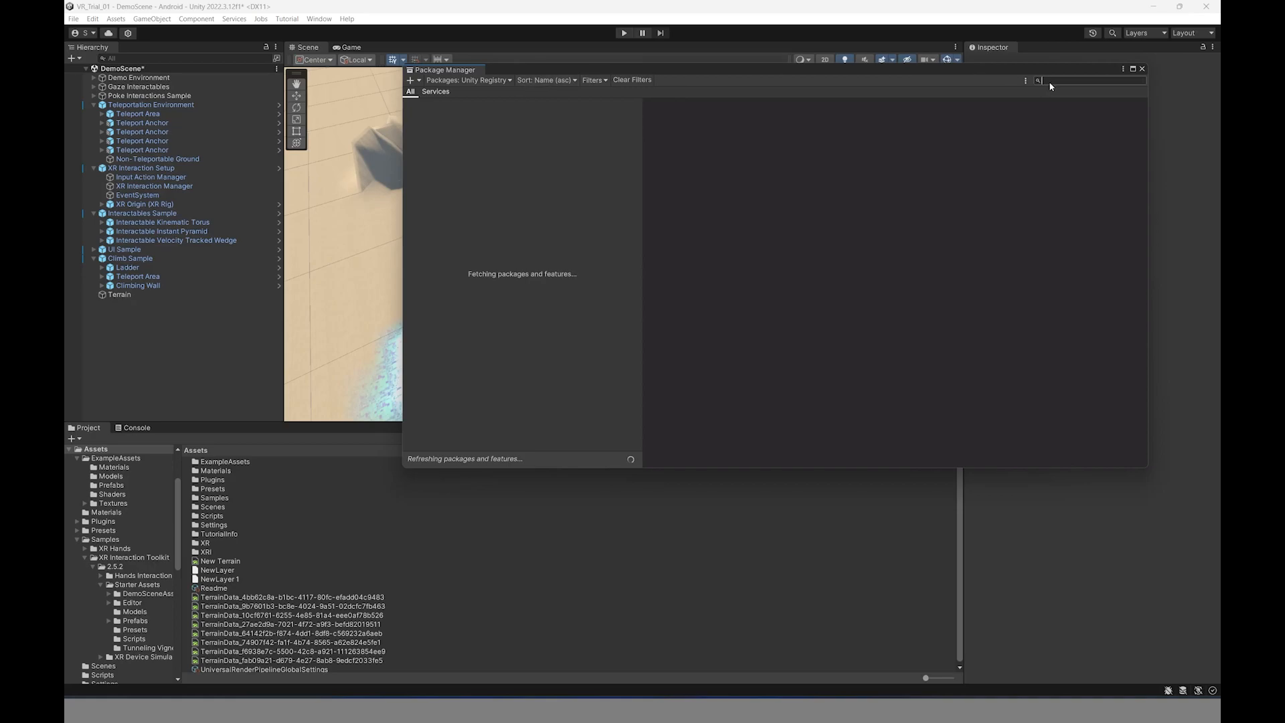
pyautogui.write('lu')
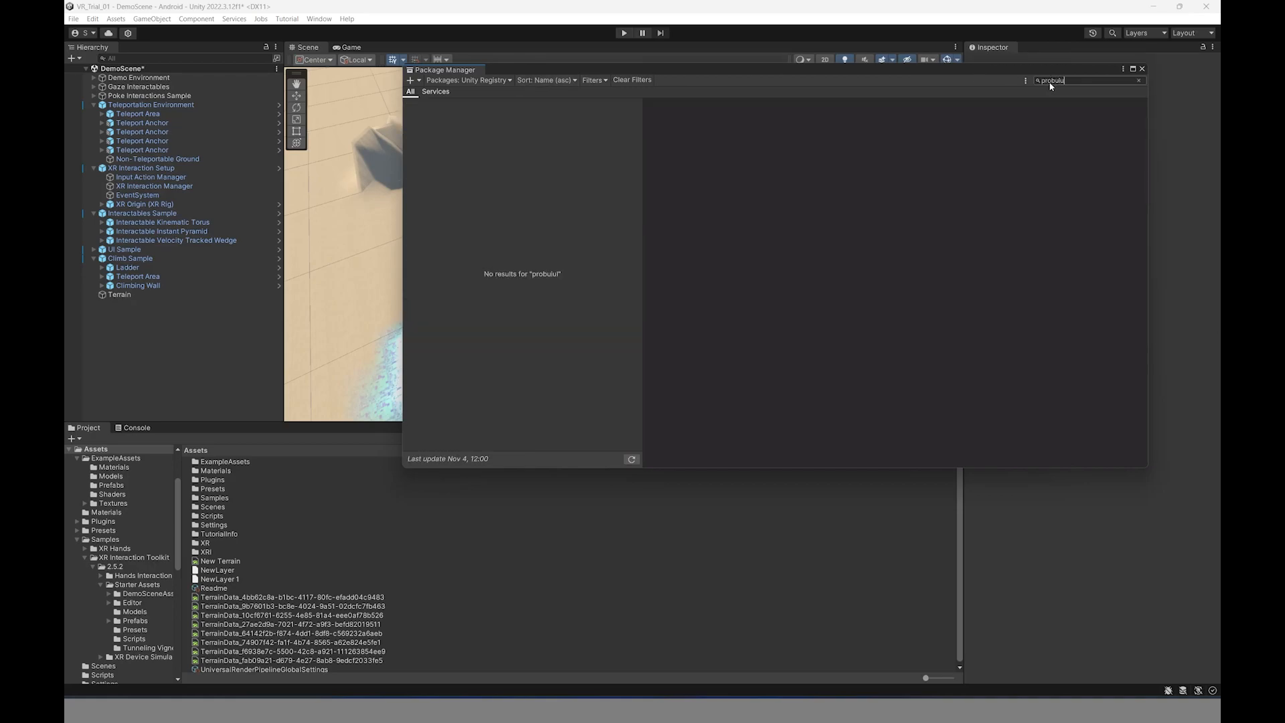
pyautogui.press('BackSpace')
pyautogui.press('BackSpace')
pyautogui.press('BackSpace')
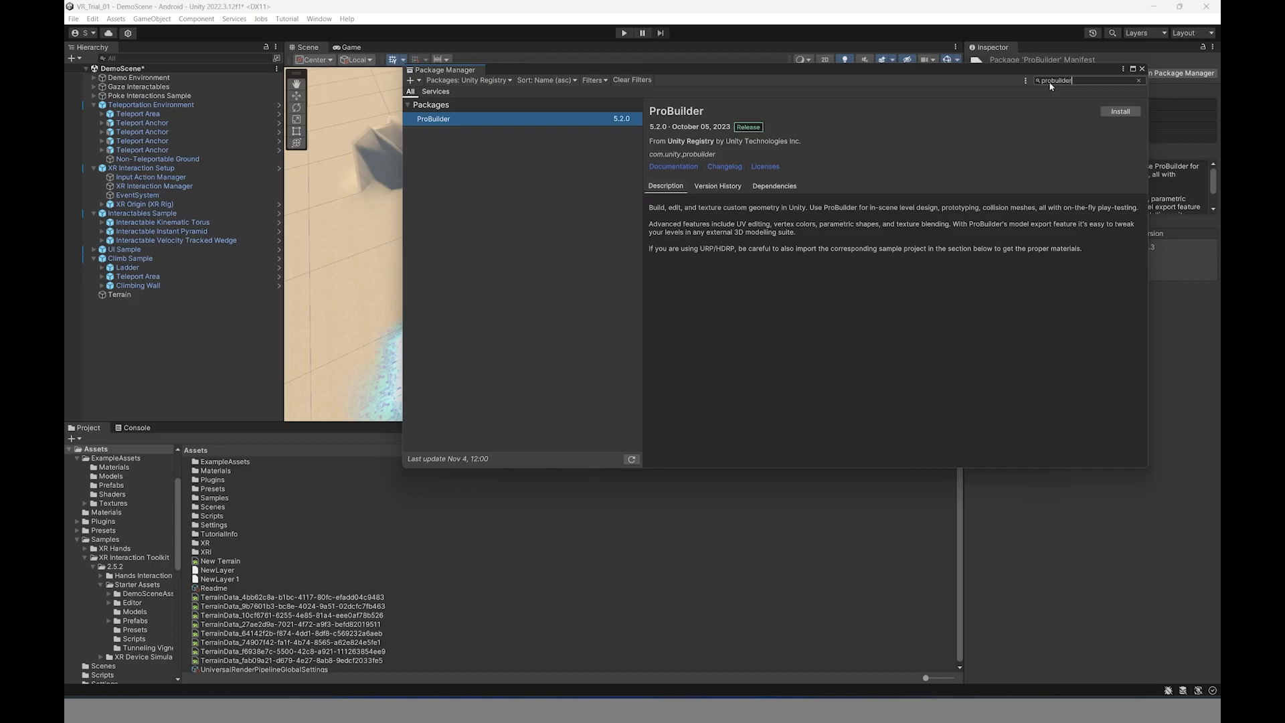
pyautogui.click(519, 122)
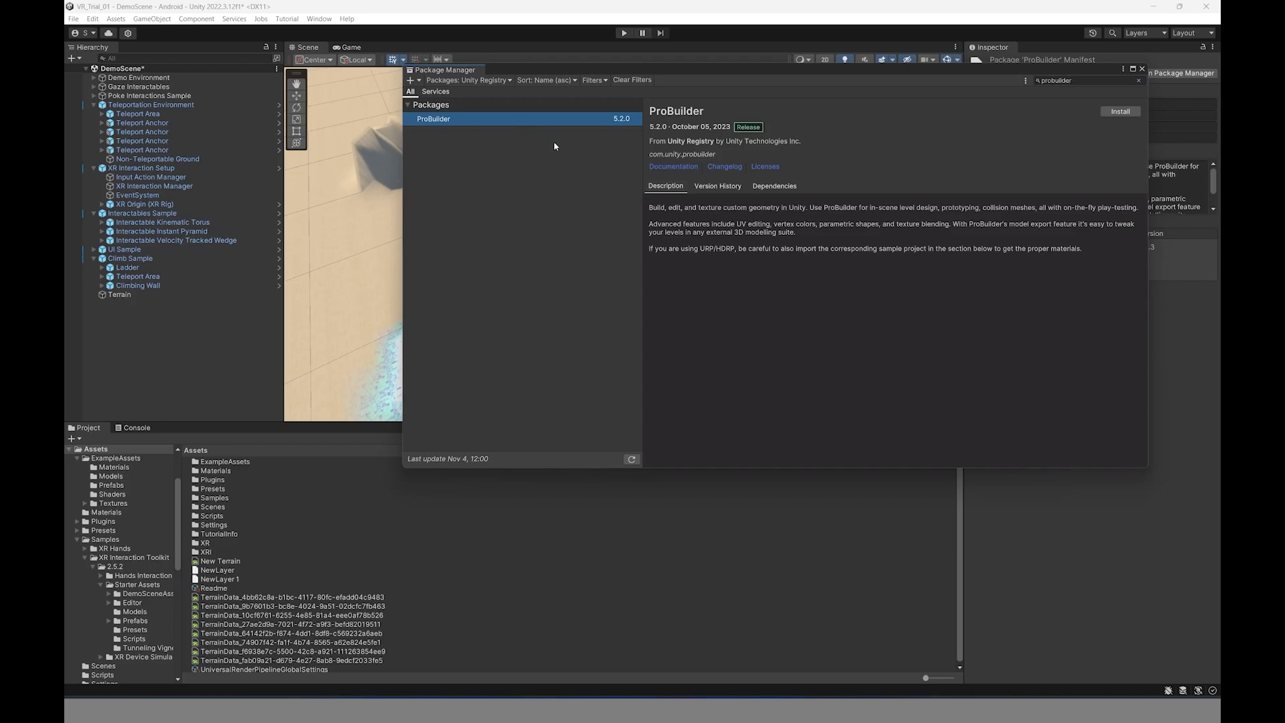
pyautogui.click(1121, 111)
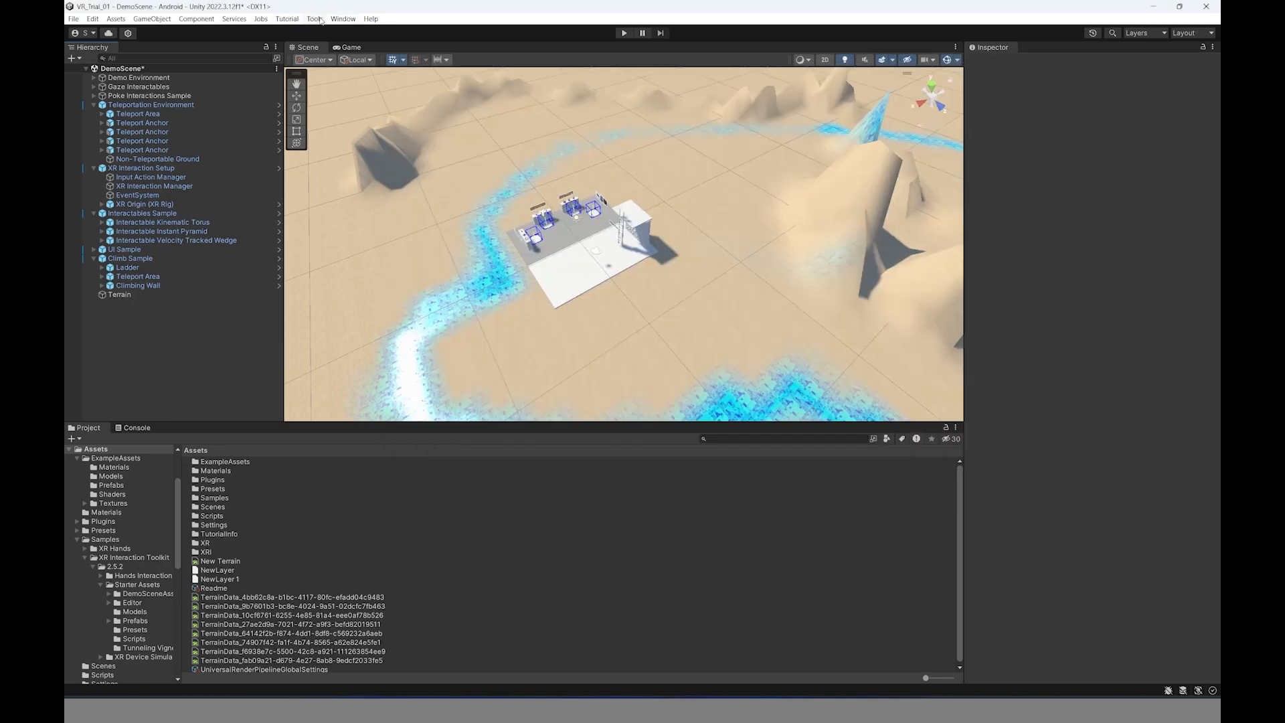
# - Open the ProBuilder window and dock it beside the Inspector
pyautogui.click(320, 18)
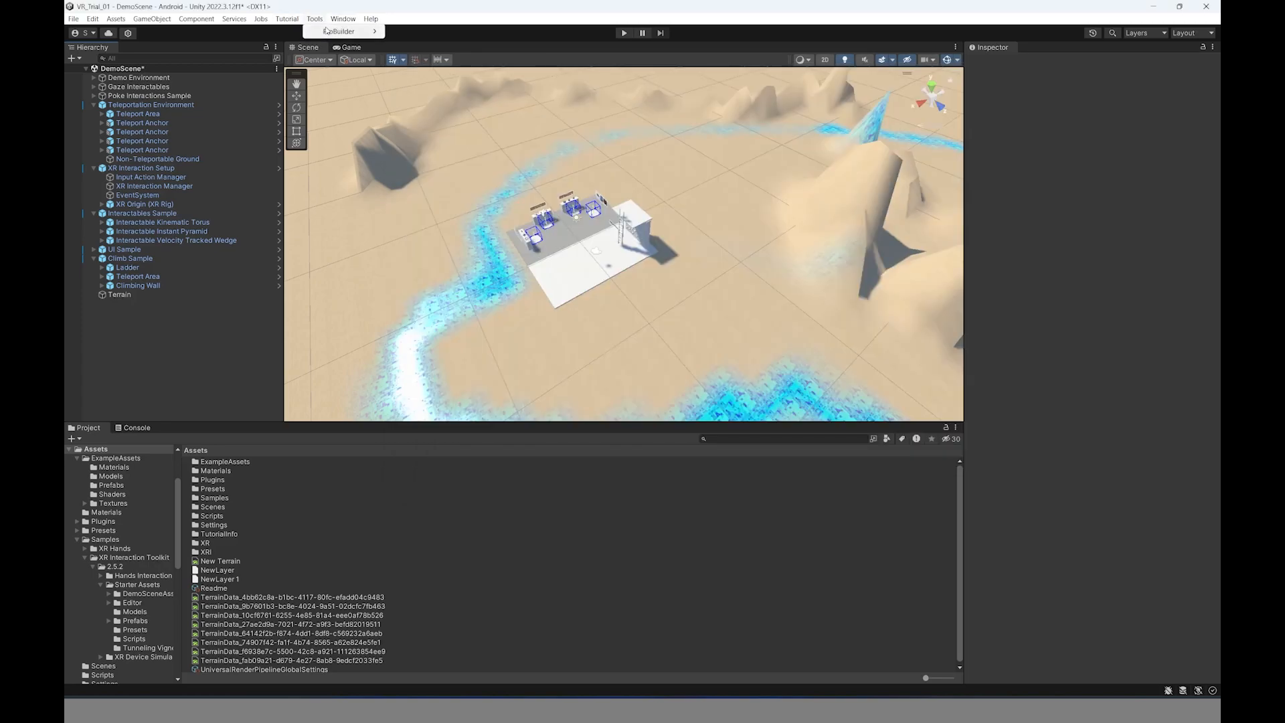
pyautogui.moveTo(326, 34)
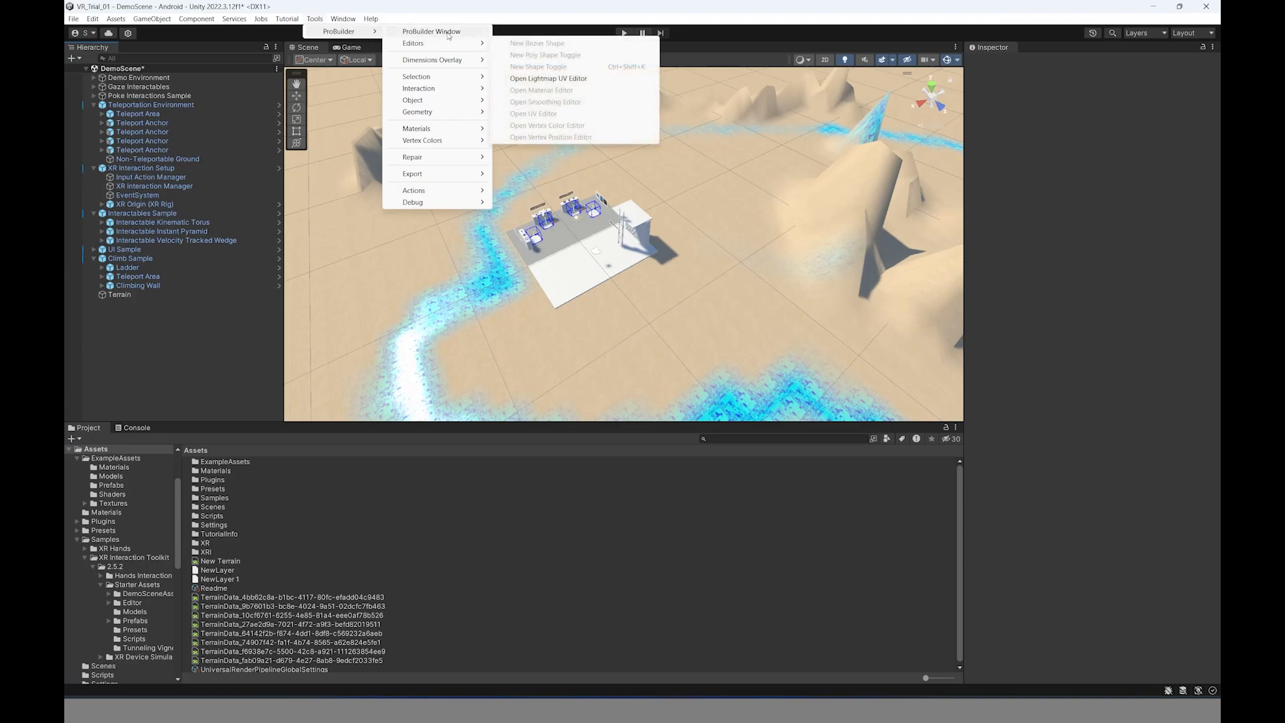
pyautogui.click(446, 32)
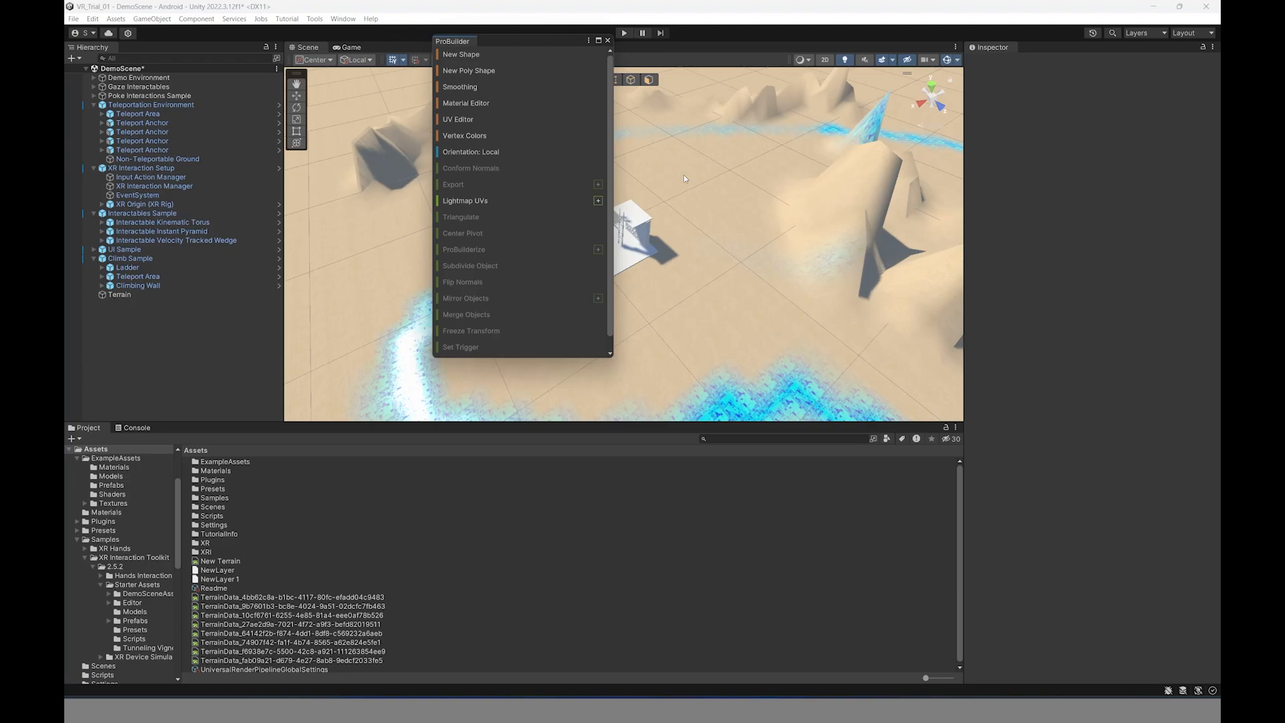
pyautogui.moveTo(505, 42); pyautogui.dragTo(1079, 218)
pyautogui.moveTo(1057, 103); pyautogui.dragTo(1031, 51)
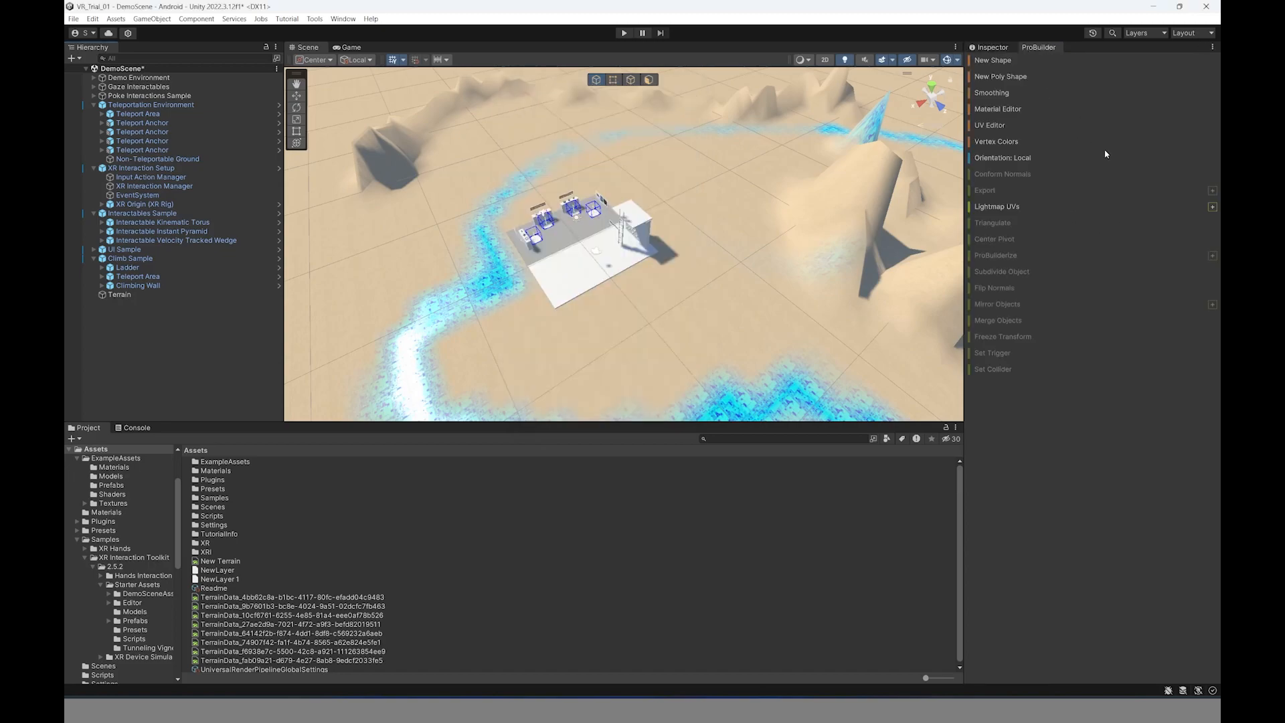
# - Create a ProBuilder cube of about 3.8 × 4.1 × 2.4 on the sand beside the demo platform and show its shape properties
pyautogui.scroll(12, 870, 193)
pyautogui.scroll(-10, 903, 242)
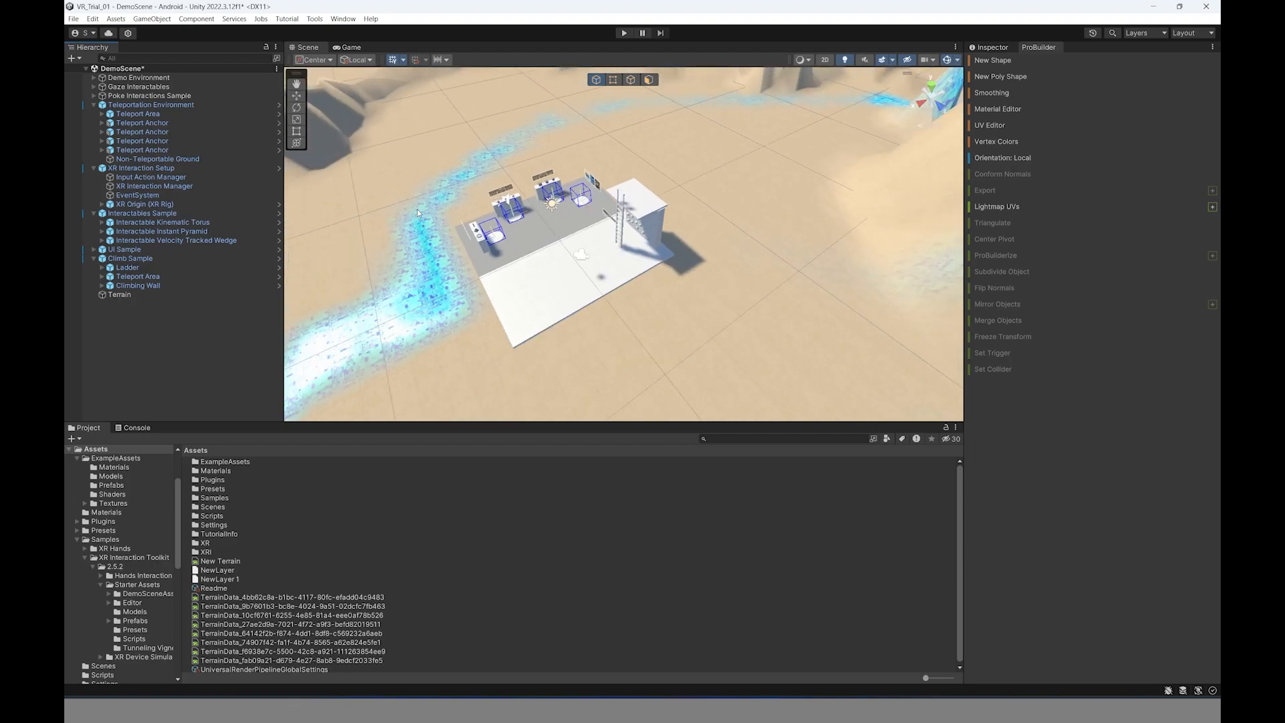
pyautogui.click(993, 61)
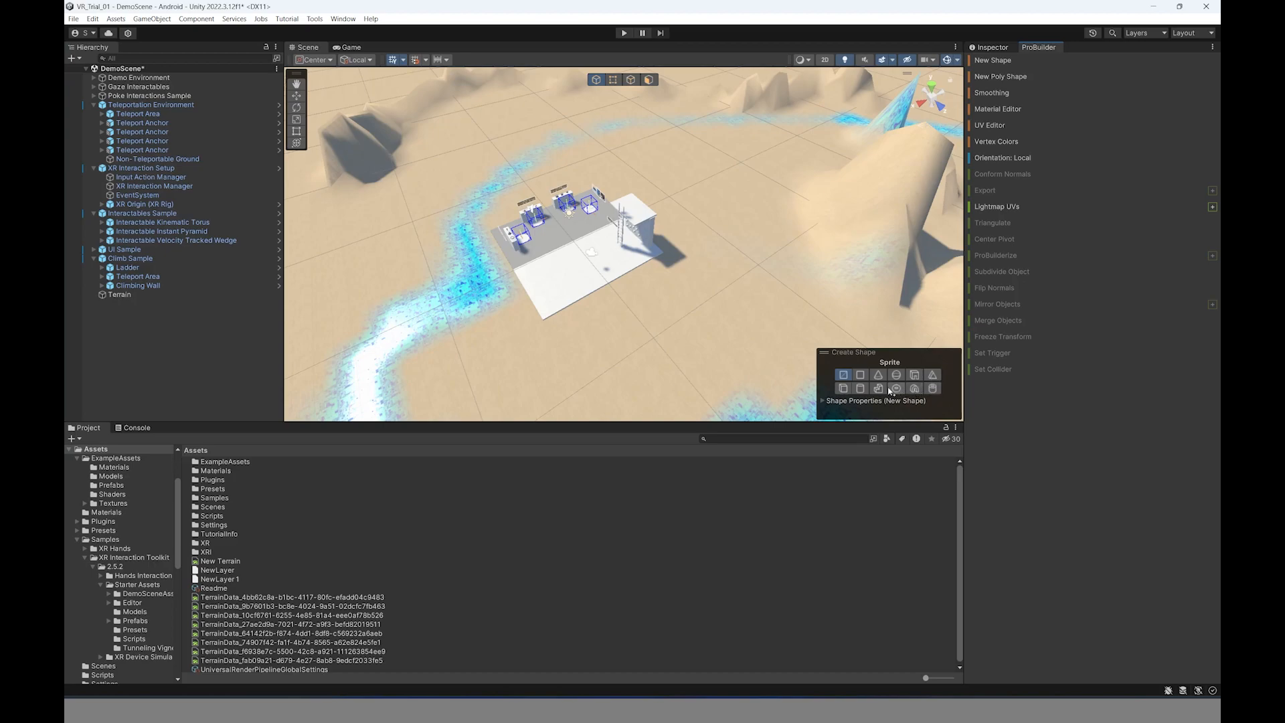
pyautogui.click(844, 388)
pyautogui.scroll(-2, 725, 202)
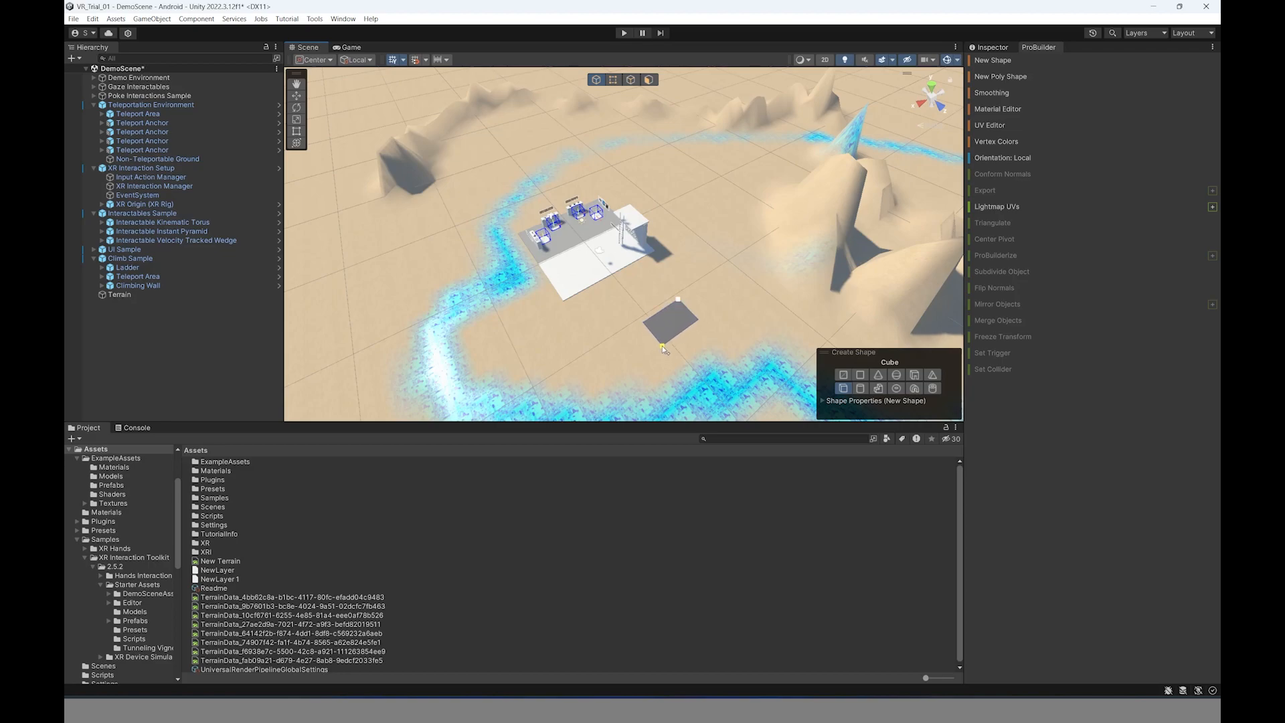
pyautogui.click(724, 354)
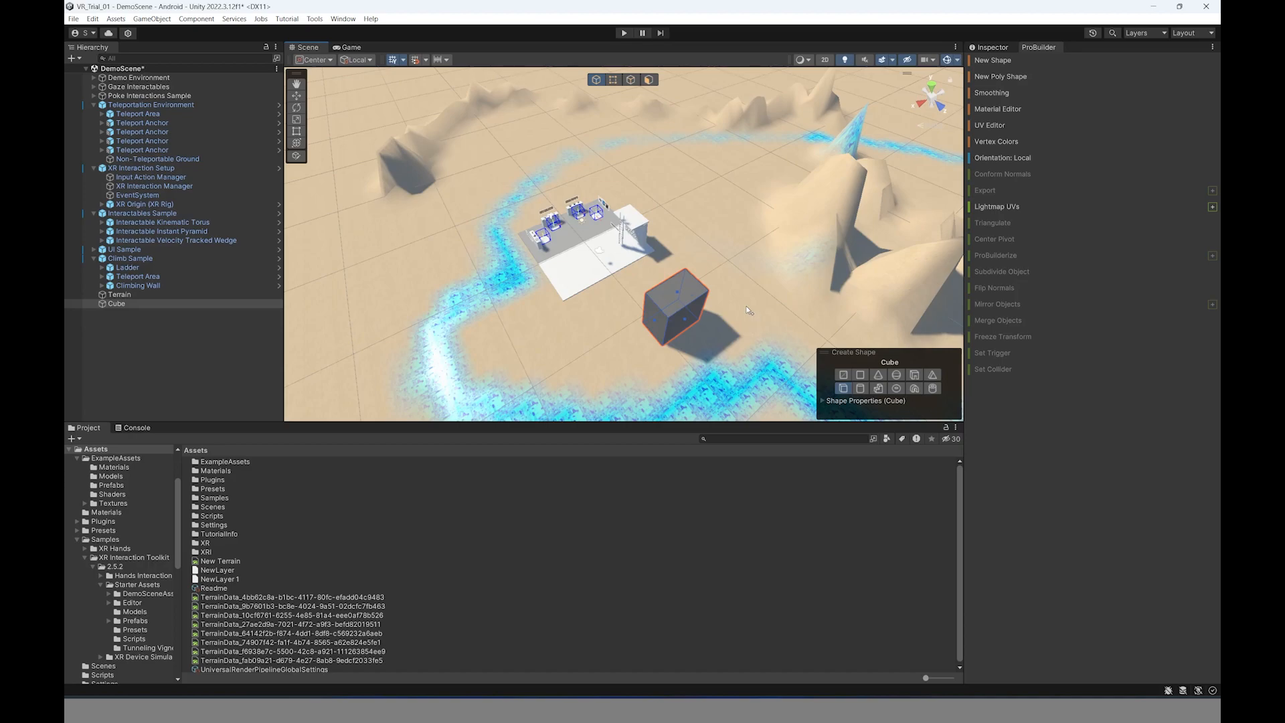
pyautogui.scroll(3, 773, 317)
pyautogui.press('f')
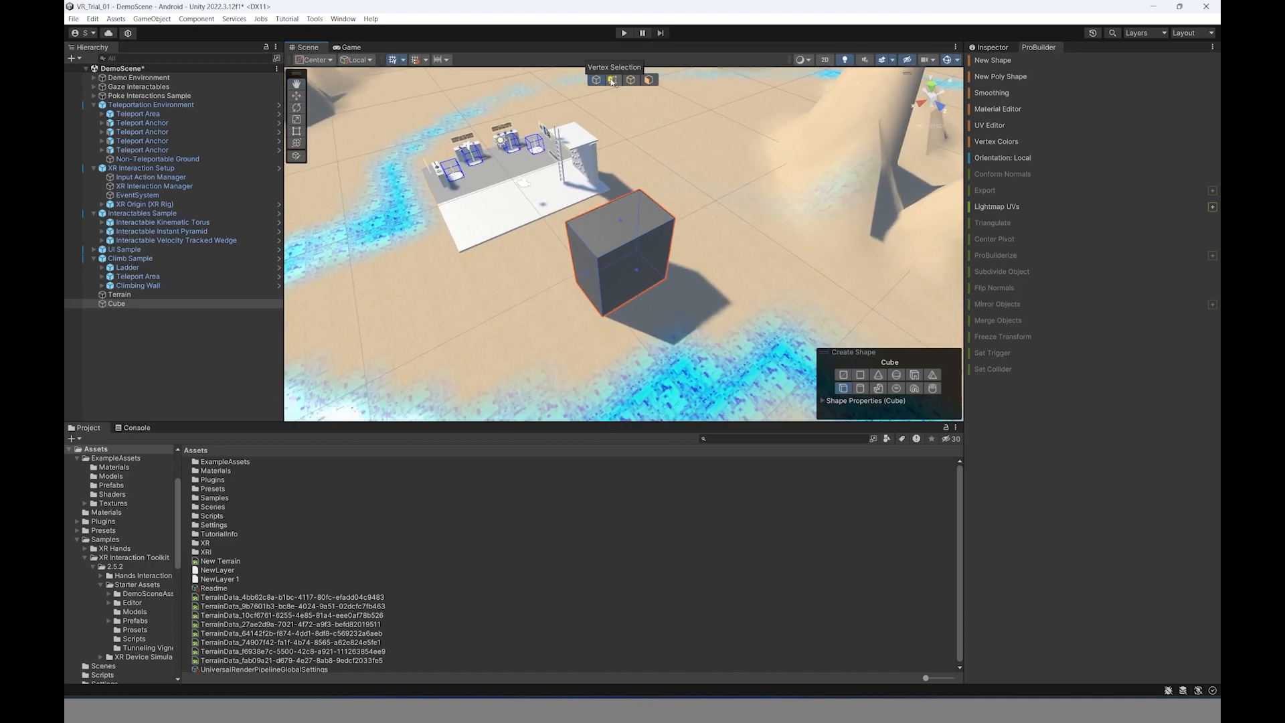
pyautogui.click(823, 400)
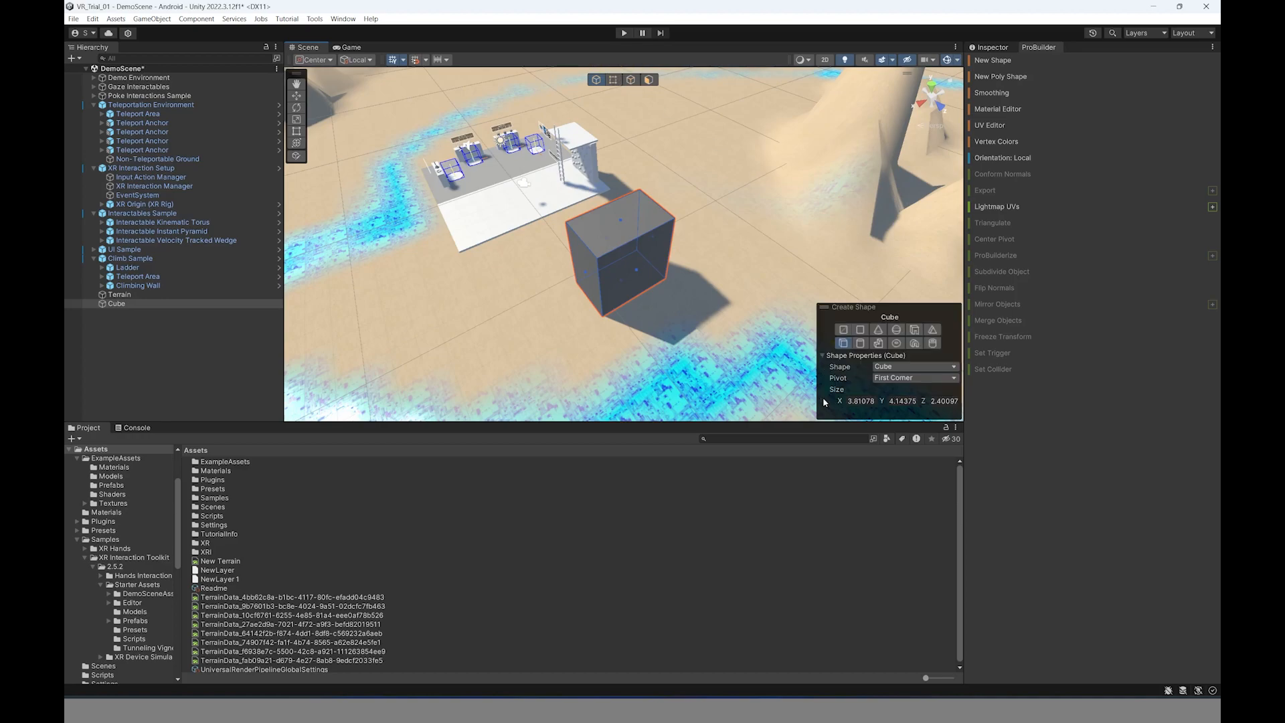
# - Deform the cube by moving its near top corner vertex in vertex selection mode
pyautogui.click(614, 82)
pyautogui.click(599, 258)
pyautogui.moveTo(595, 232); pyautogui.dragTo(601, 203)
pyautogui.moveTo(572, 246)
pyautogui.mouseDown()
pyautogui.moveTo(541, 265)
pyautogui.moveTo(570, 257)
pyautogui.moveTo(577, 269)
pyautogui.mouseUp()
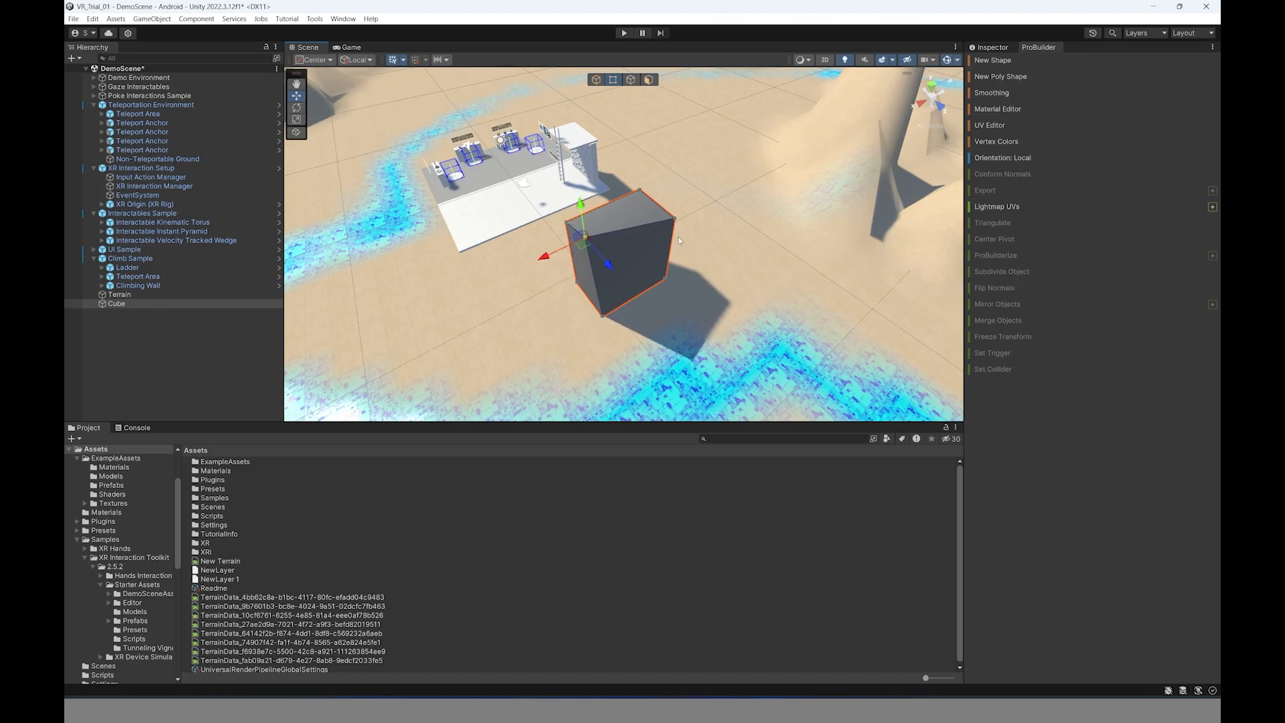
# - Raise one top edge of the cube in edge selection mode, pull it outward and rotate it
pyautogui.click(631, 80)
pyautogui.click(633, 227)
pyautogui.moveTo(636, 193); pyautogui.dragTo(635, 178)
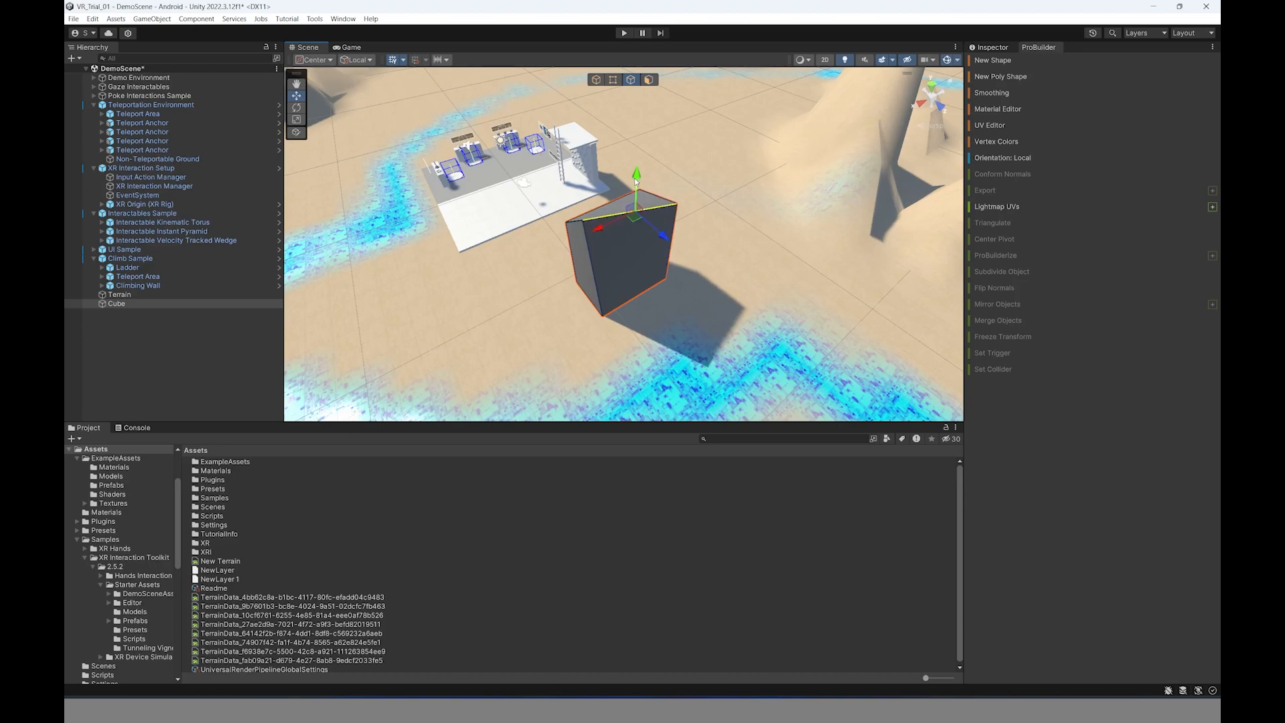
pyautogui.moveTo(667, 240); pyautogui.dragTo(687, 258)
pyautogui.click(297, 107)
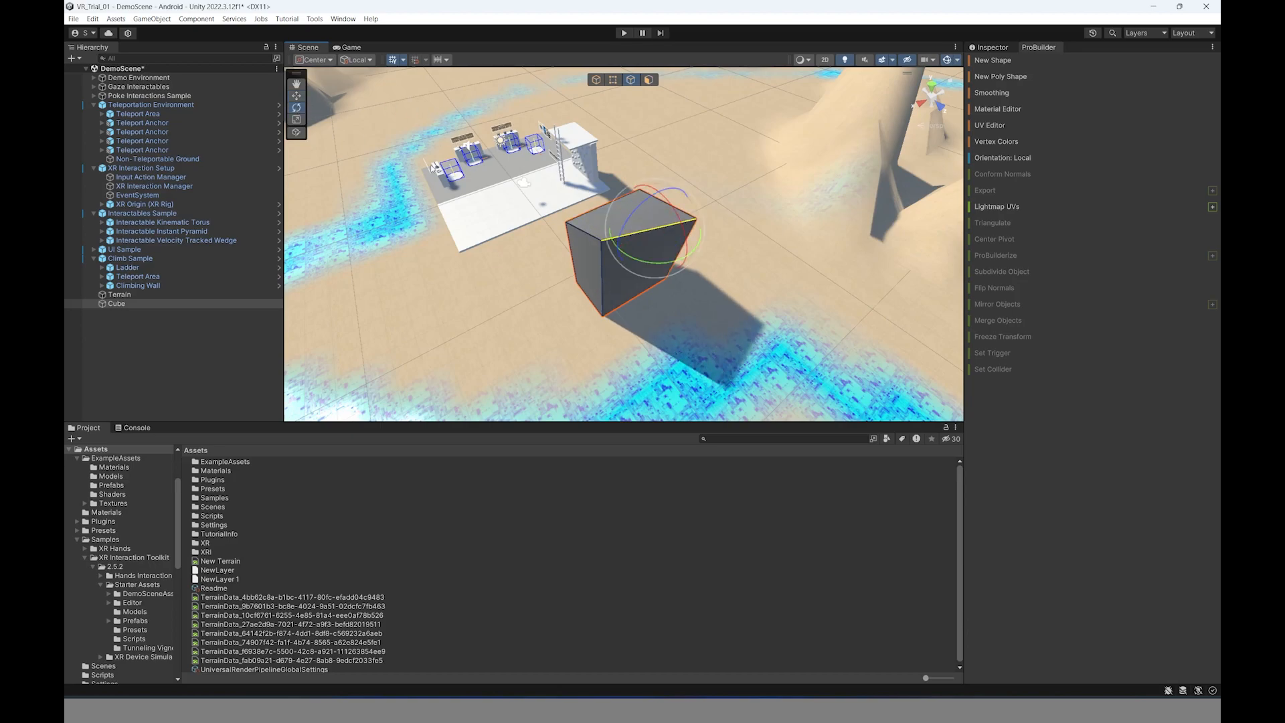
pyautogui.moveTo(647, 209); pyautogui.dragTo(631, 238)
pyautogui.click(302, 119)
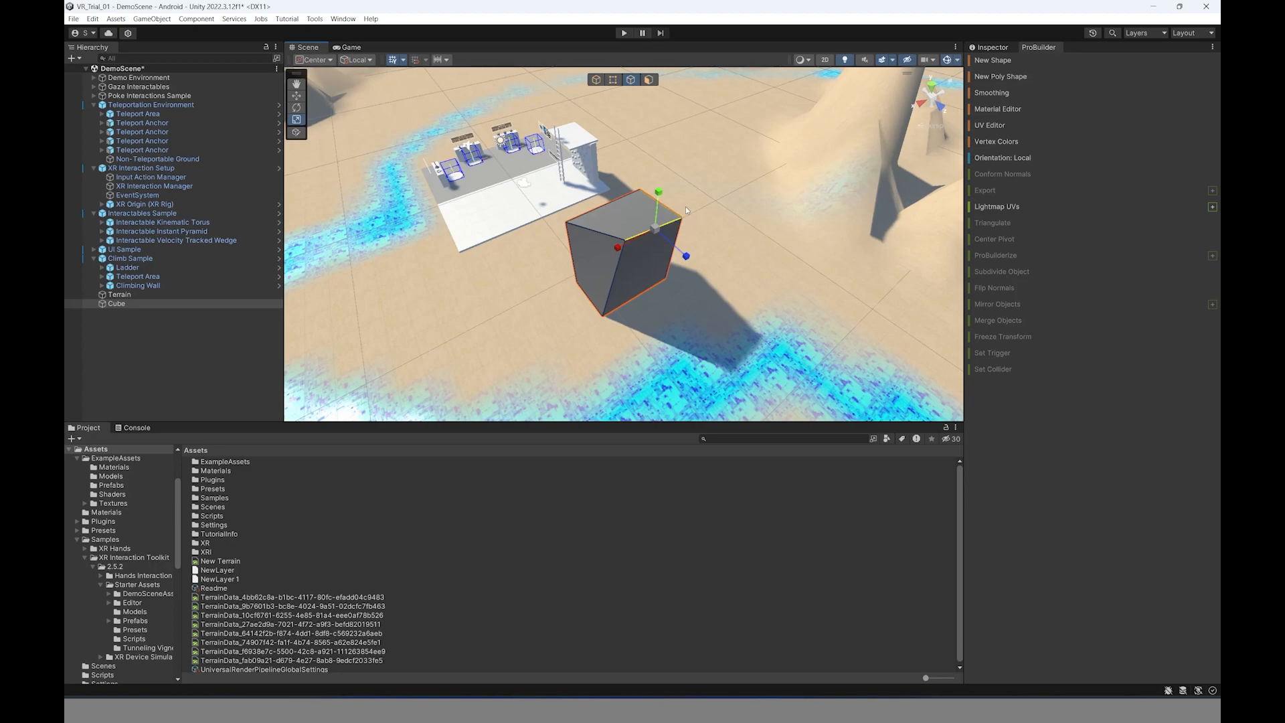
# - Scale down the cube's side face along one axis in face selection mode and shift it along its outward axis
pyautogui.click(650, 80)
pyautogui.click(604, 256)
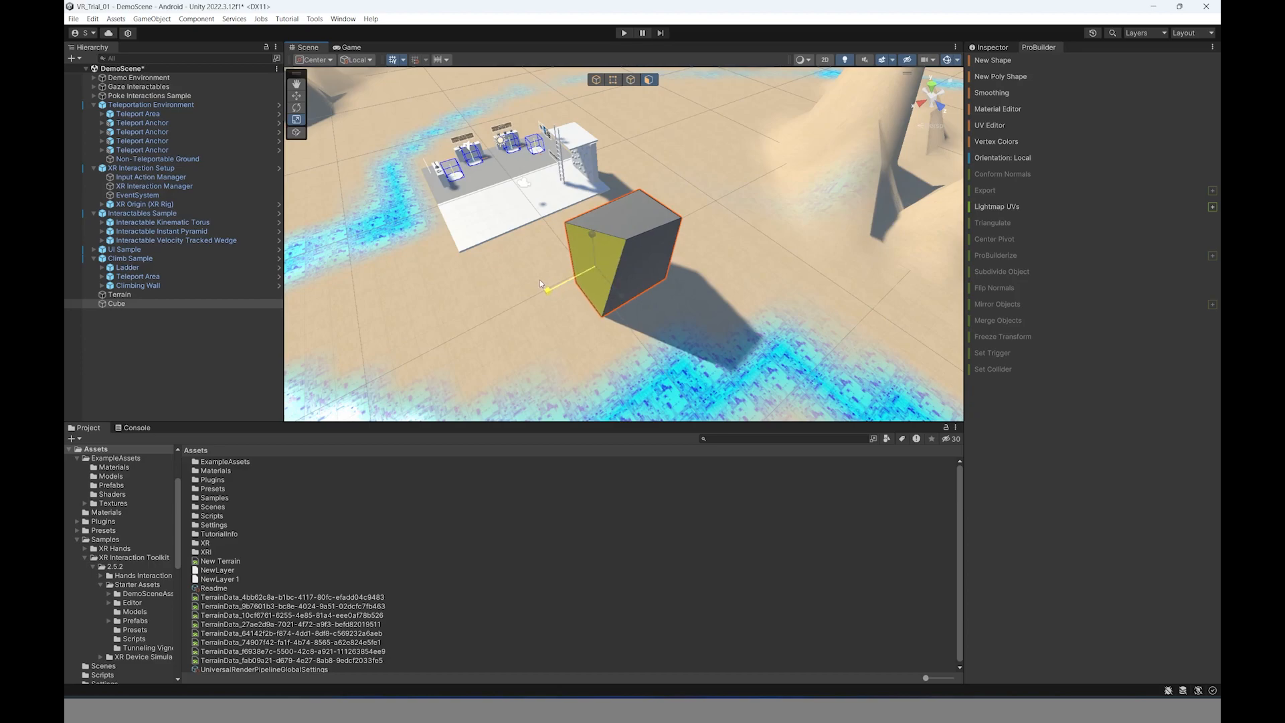
pyautogui.moveTo(595, 268); pyautogui.dragTo(591, 271)
pyautogui.click(300, 95)
pyautogui.moveTo(563, 289)
pyautogui.mouseDown()
pyautogui.moveTo(540, 296)
pyautogui.moveTo(571, 285)
pyautogui.mouseUp()
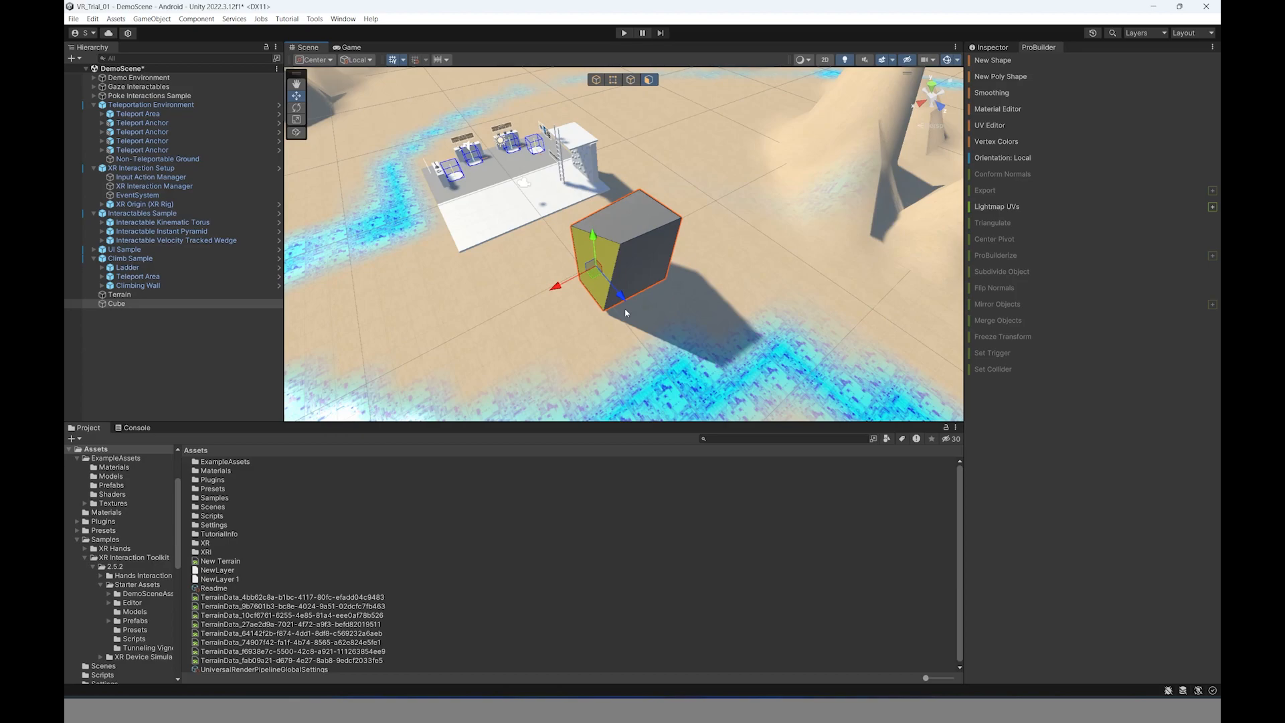
# - Extrude the side face outward into a long wall and rotate its end face so the shape turns upward
pyautogui.keyDown('shift'); pyautogui.moveTo(556, 287); pyautogui.dragTo(447, 335); pyautogui.keyUp('shift')
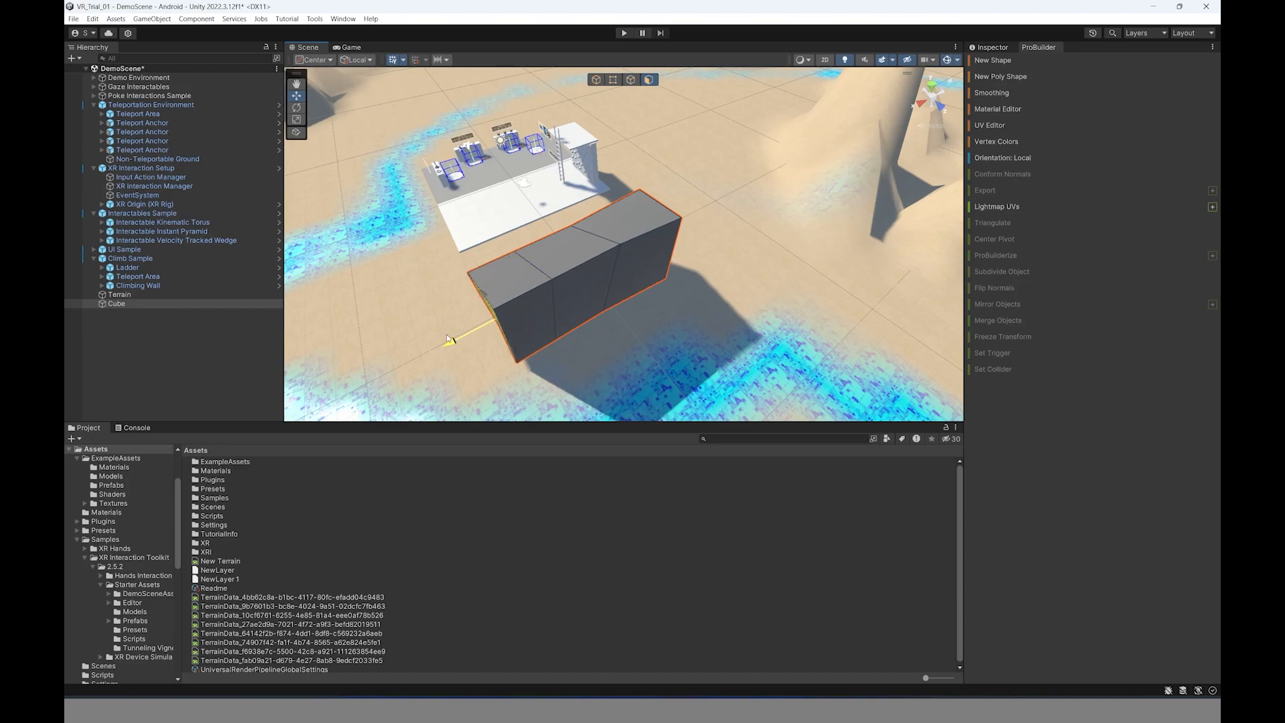
pyautogui.moveTo(607, 312); pyautogui.dragTo(721, 334, button='middle')
pyautogui.moveTo(741, 382); pyautogui.dragTo(411, 168, button='middle')
pyautogui.press('e')
pyautogui.moveTo(573, 265); pyautogui.dragTo(509, 186)
pyautogui.click(297, 96)
pyautogui.scroll(-3, 669, 202)
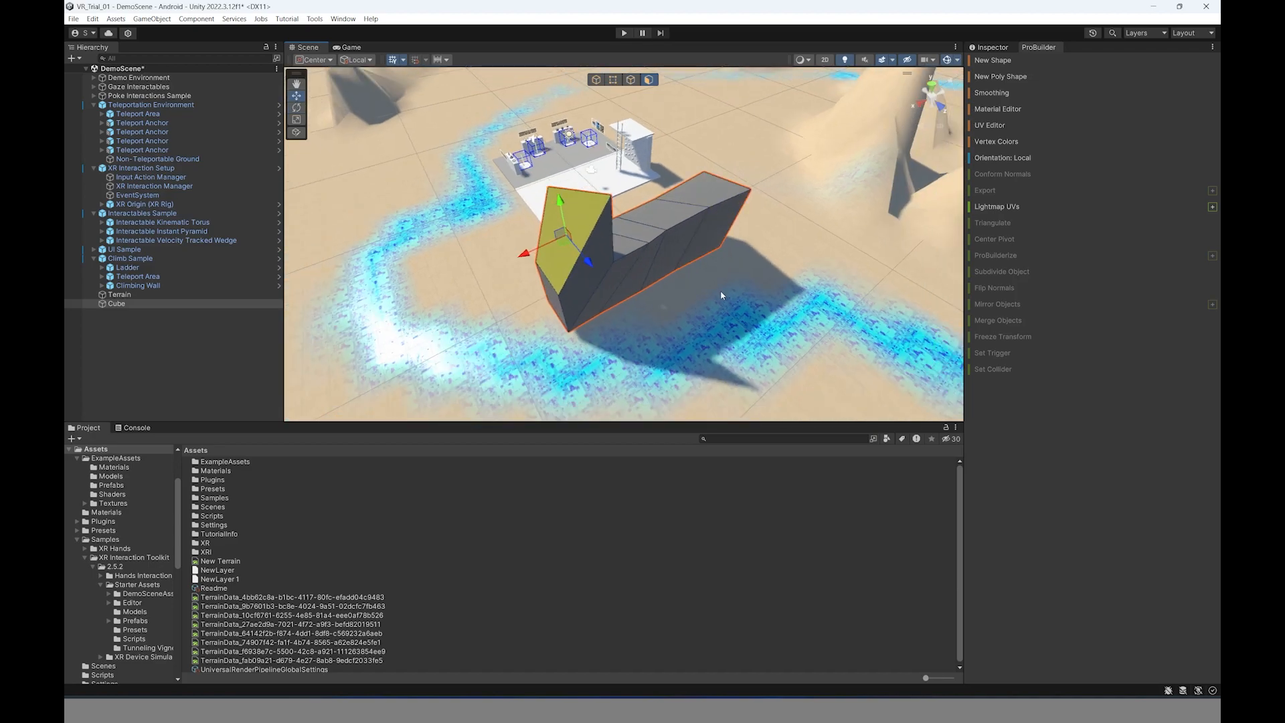
# - Rotate the raised end face back toward horizontal, extrude it outward as an overhanging arm, and deselect the shape
pyautogui.moveTo(720, 295); pyautogui.dragTo(678, 277, button='middle')
pyautogui.click(297, 108)
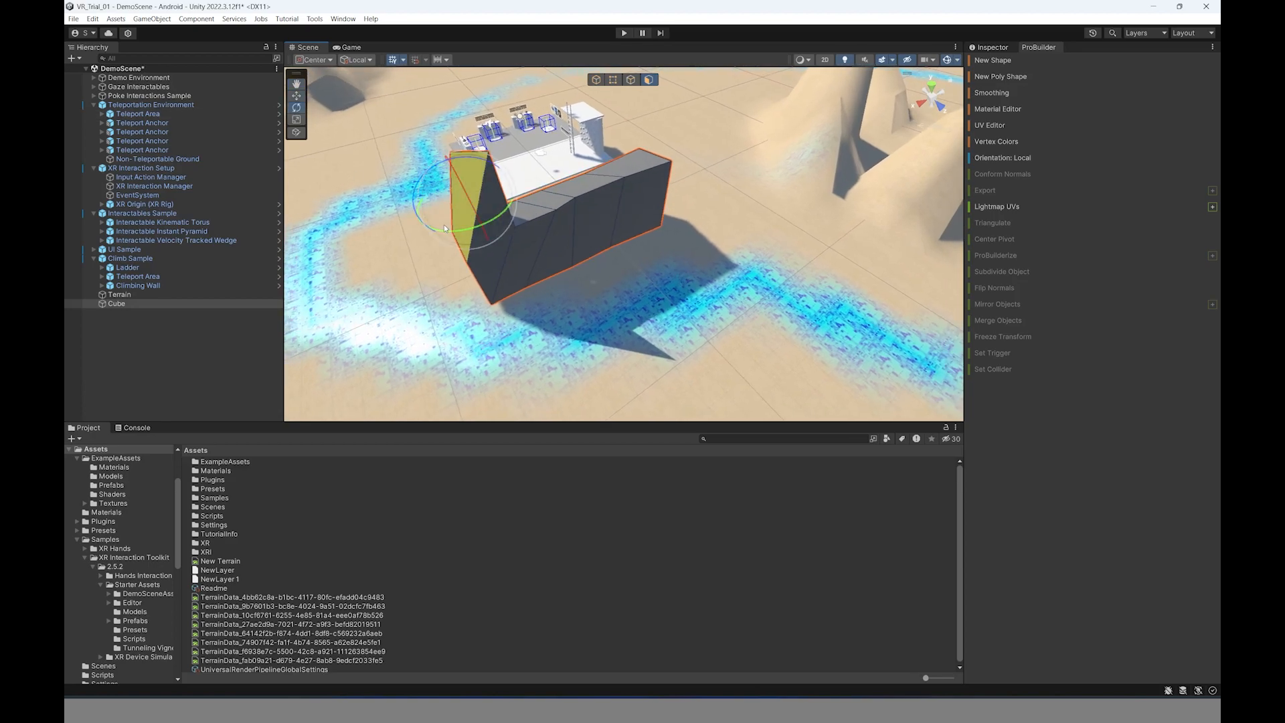
pyautogui.moveTo(439, 230); pyautogui.dragTo(430, 203)
pyautogui.click(296, 120)
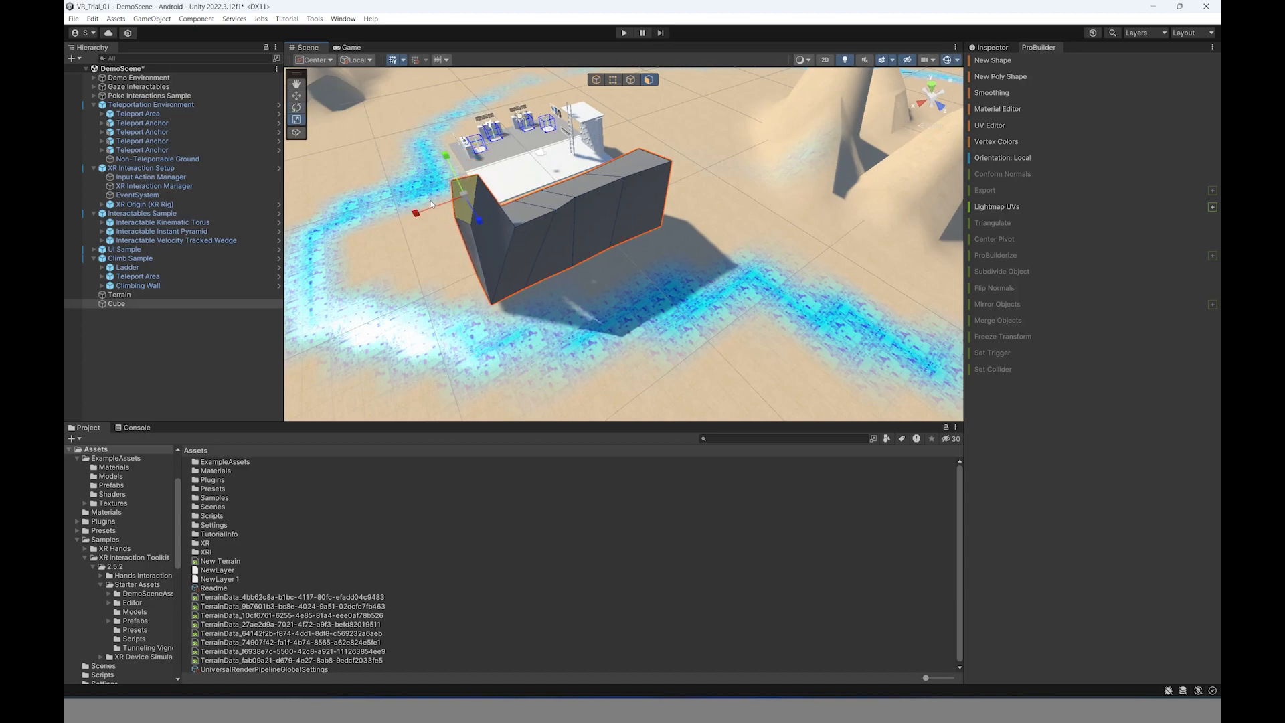
pyautogui.press('w')
pyautogui.keyDown('shift'); pyautogui.moveTo(422, 213); pyautogui.dragTo(366, 263); pyautogui.keyUp('shift')
pyautogui.scroll(-5, 681, 282)
pyautogui.scroll(3, 681, 281)
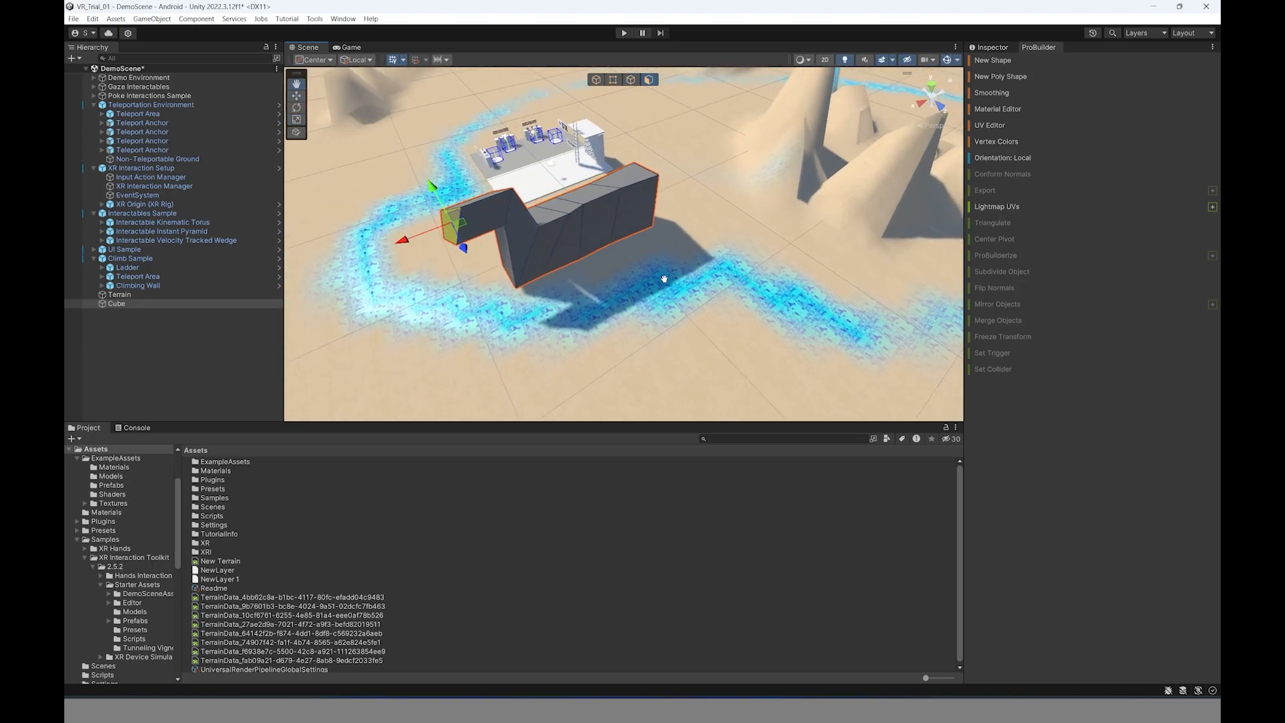
pyautogui.scroll(2, 707, 256)
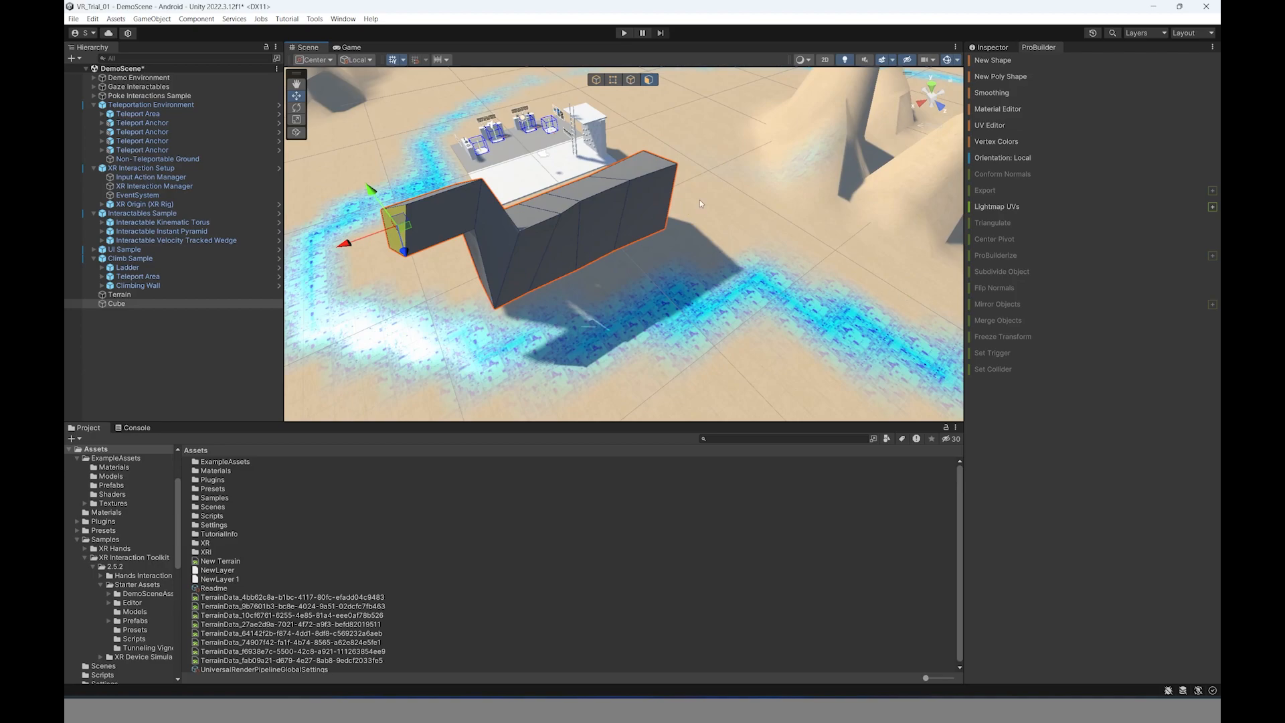
pyautogui.click(818, 218)
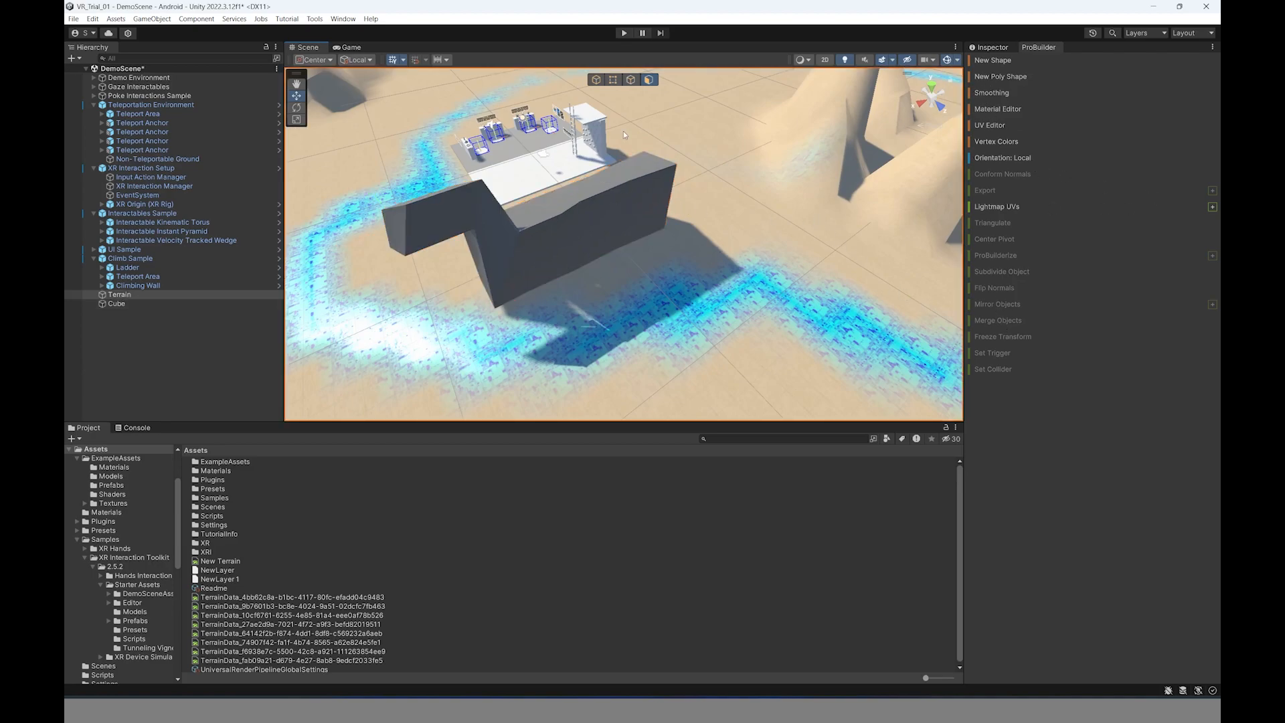
# - Select the whole reshaped cube and shift it slightly backward along its local axis toward the demo platform
pyautogui.click(636, 200)
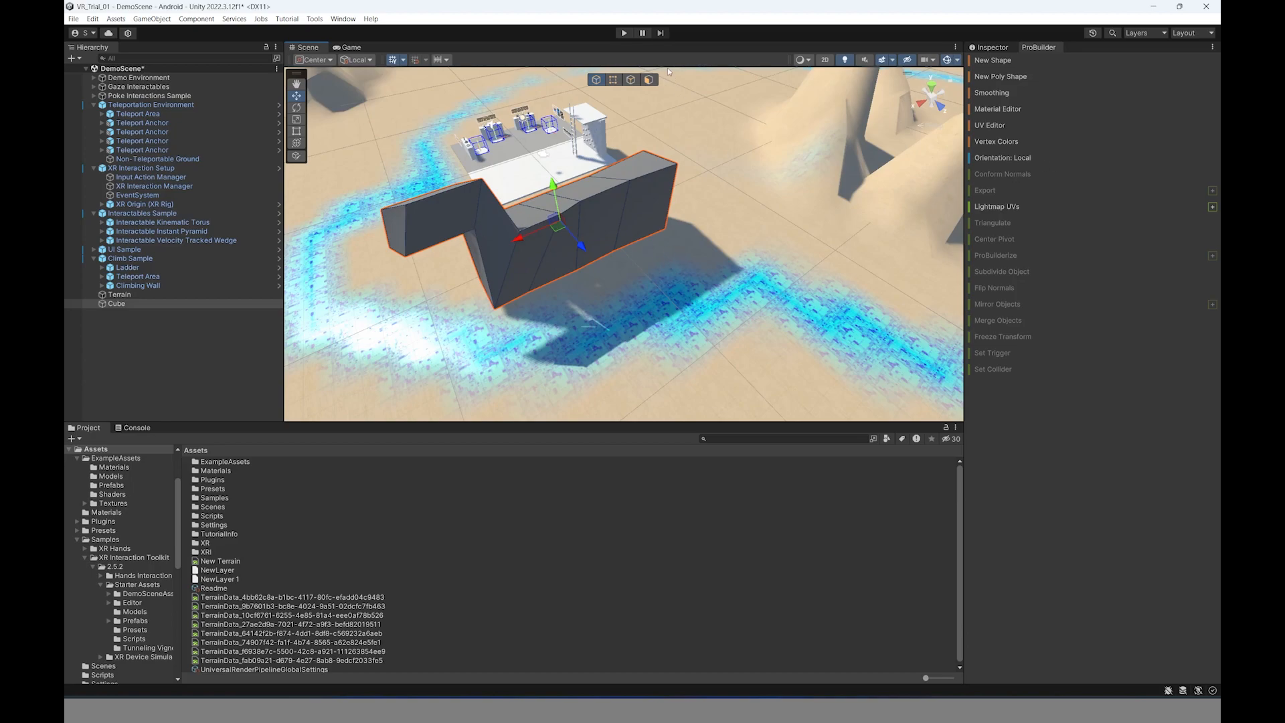
pyautogui.moveTo(583, 246)
pyautogui.mouseDown()
pyautogui.moveTo(623, 294)
pyautogui.moveTo(576, 236)
pyautogui.mouseUp()
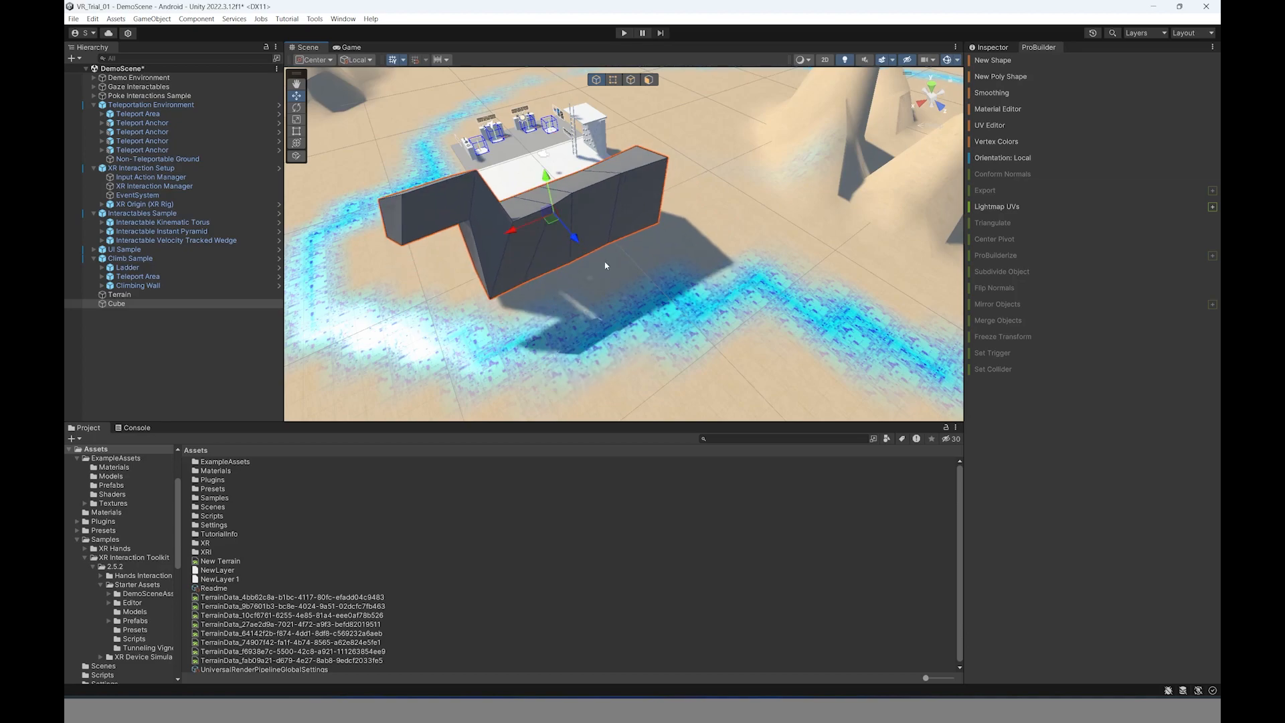
pyautogui.scroll(-3, 596, 258)
pyautogui.moveTo(636, 279); pyautogui.dragTo(633, 319, button='middle')
pyautogui.scroll(3, 708, 357)
pyautogui.moveTo(716, 321); pyautogui.dragTo(718, 292, button='middle')
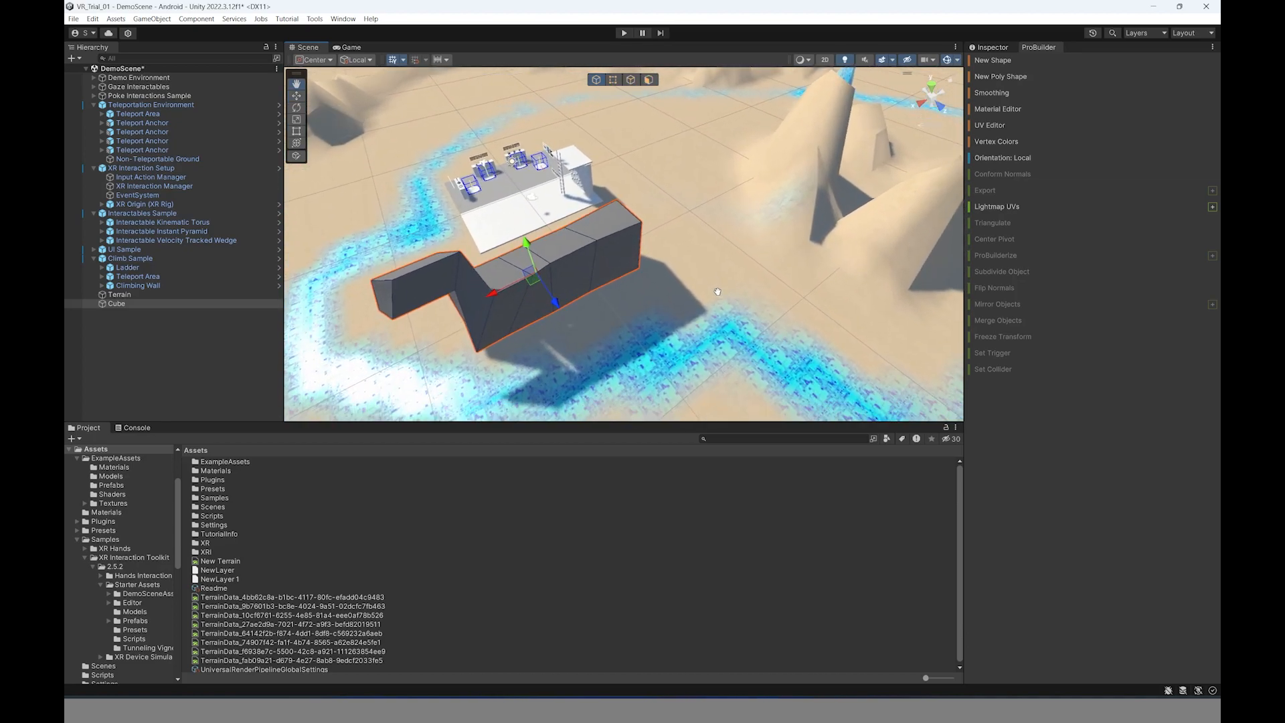
# - Create a prism of about 2.5 × 3.3 × 3.7 on the terrain beside the cube wall and select it
pyautogui.click(995, 62)
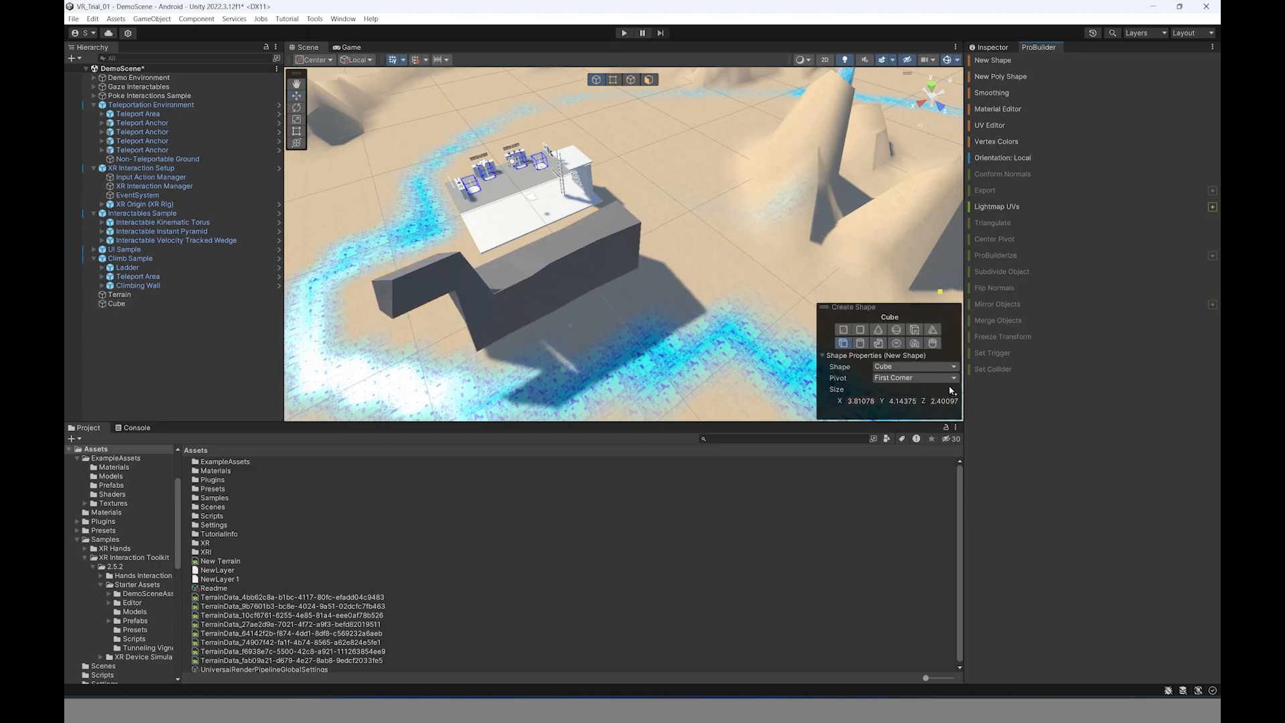
pyautogui.click(932, 329)
pyautogui.moveTo(715, 284); pyautogui.dragTo(789, 292)
pyautogui.click(777, 241)
pyautogui.press('f')
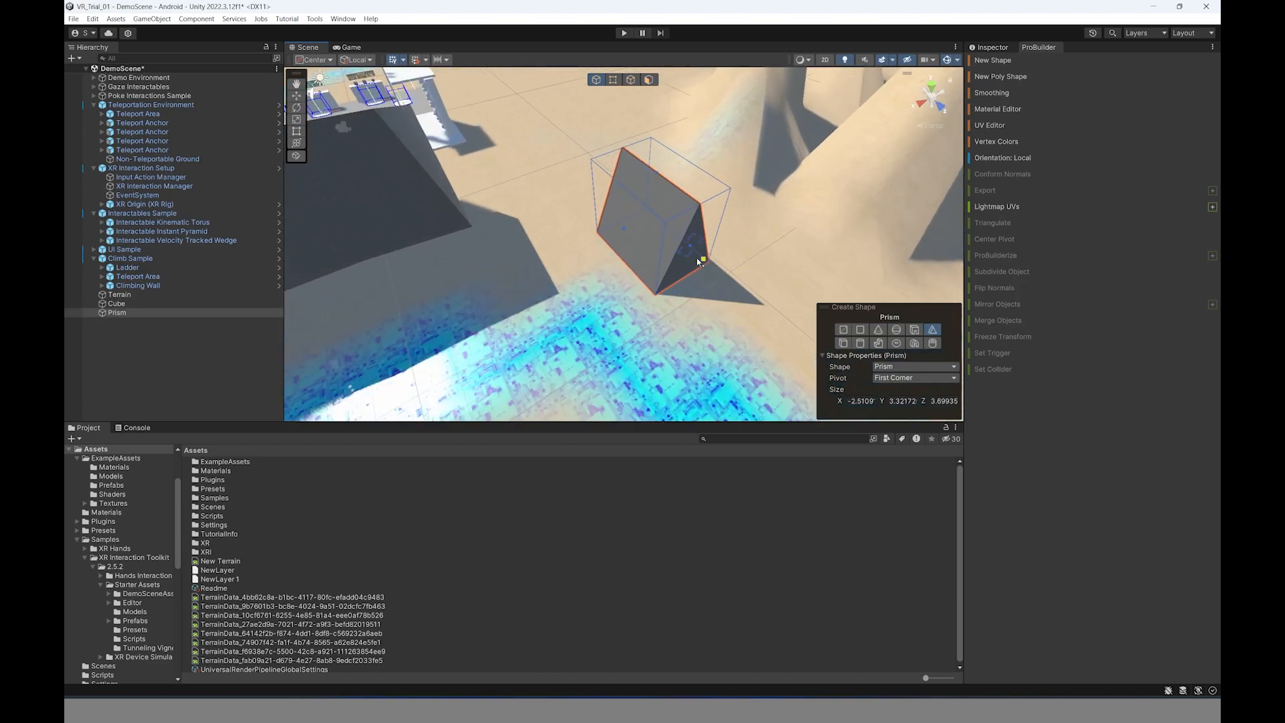
pyautogui.click(166, 314)
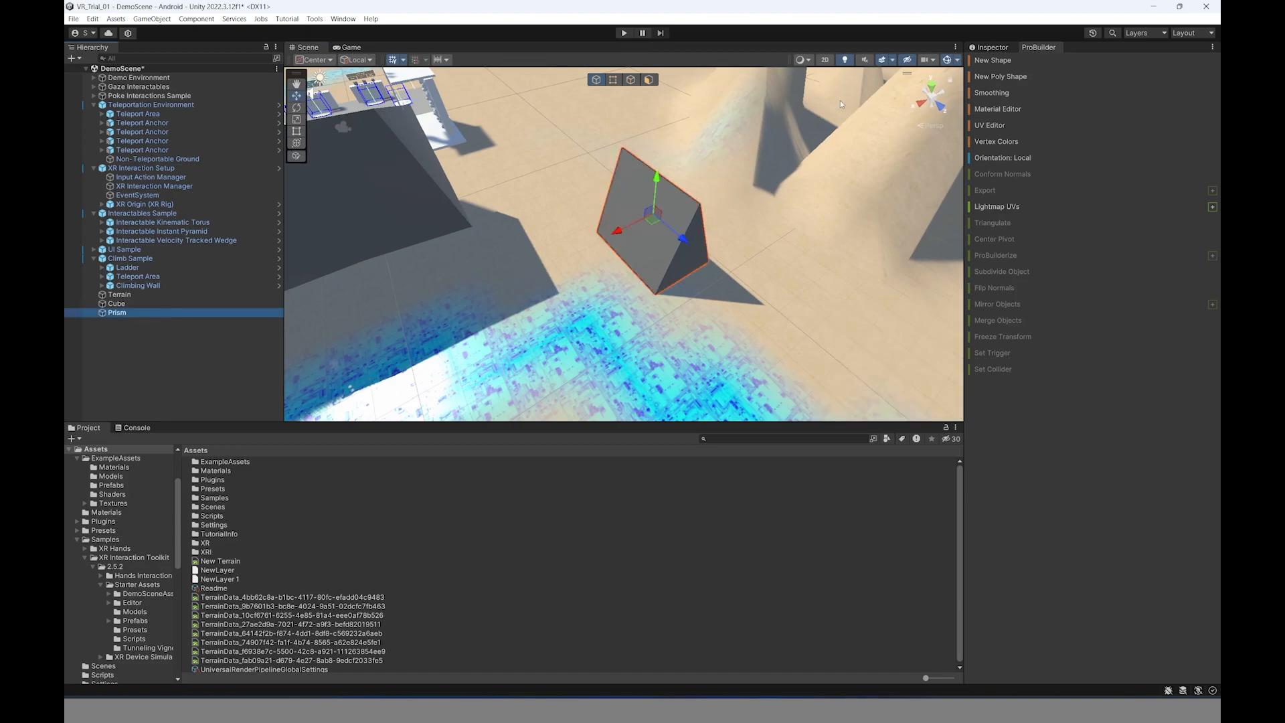
# - Pull the prism's lower edge outward along the ground in edge selection mode and deselect the shape
pyautogui.click(630, 81)
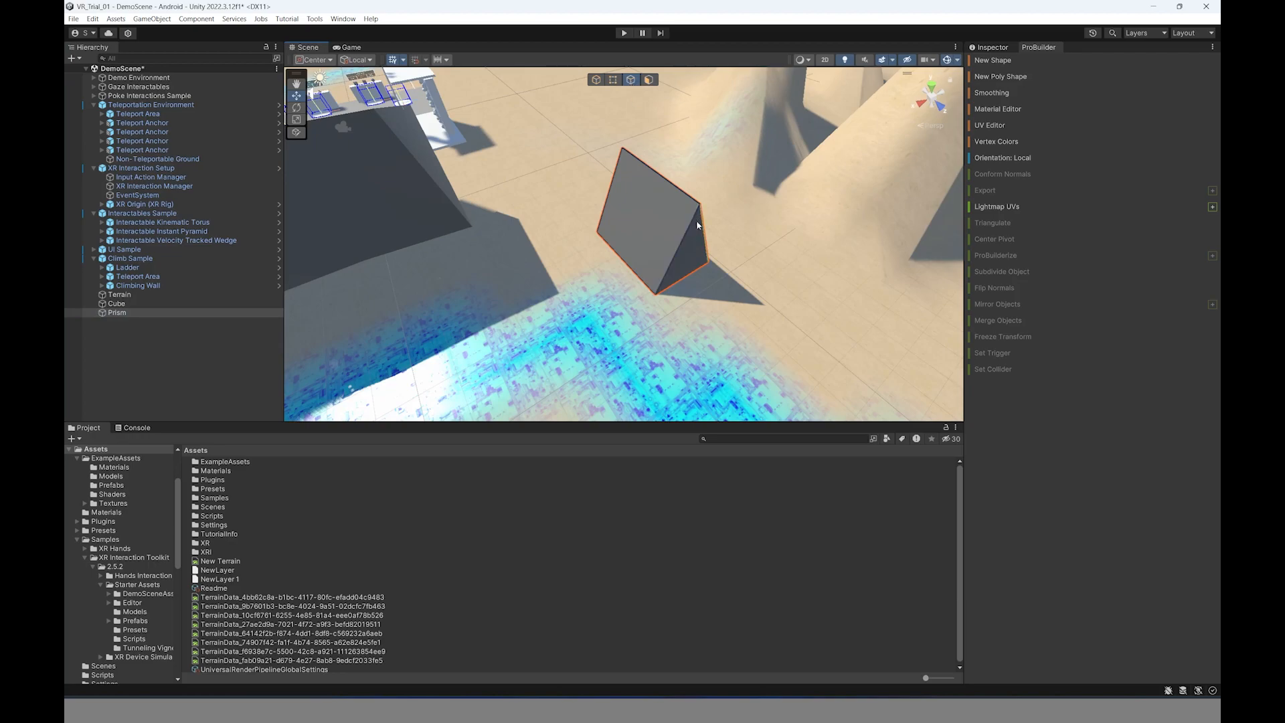
pyautogui.click(688, 234)
pyautogui.click(1026, 282)
pyautogui.moveTo(642, 273); pyautogui.dragTo(591, 298)
pyautogui.click(694, 288)
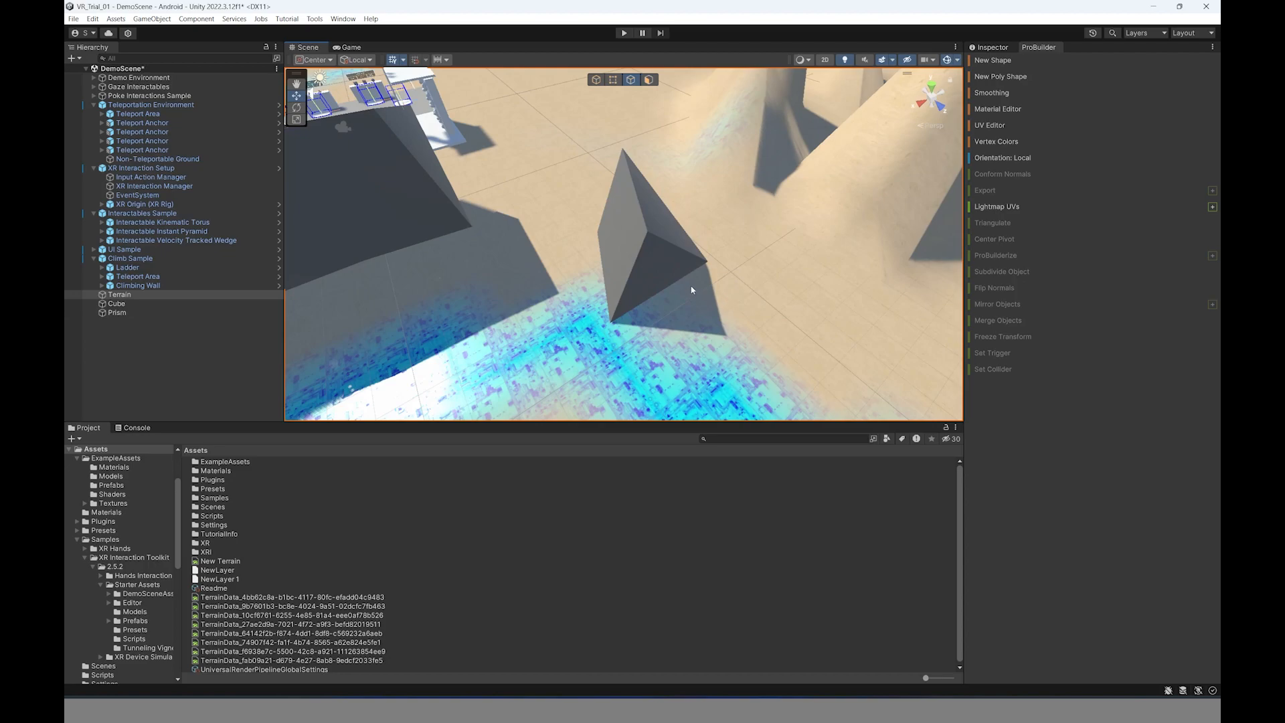
# - Select the prism's triangular end face in face selection mode and nudge it slightly outward
pyautogui.press('h')
pyautogui.click(660, 258)
pyautogui.moveTo(700, 289)
pyautogui.mouseDown()
pyautogui.moveTo(729, 315)
pyautogui.moveTo(703, 292)
pyautogui.mouseUp()
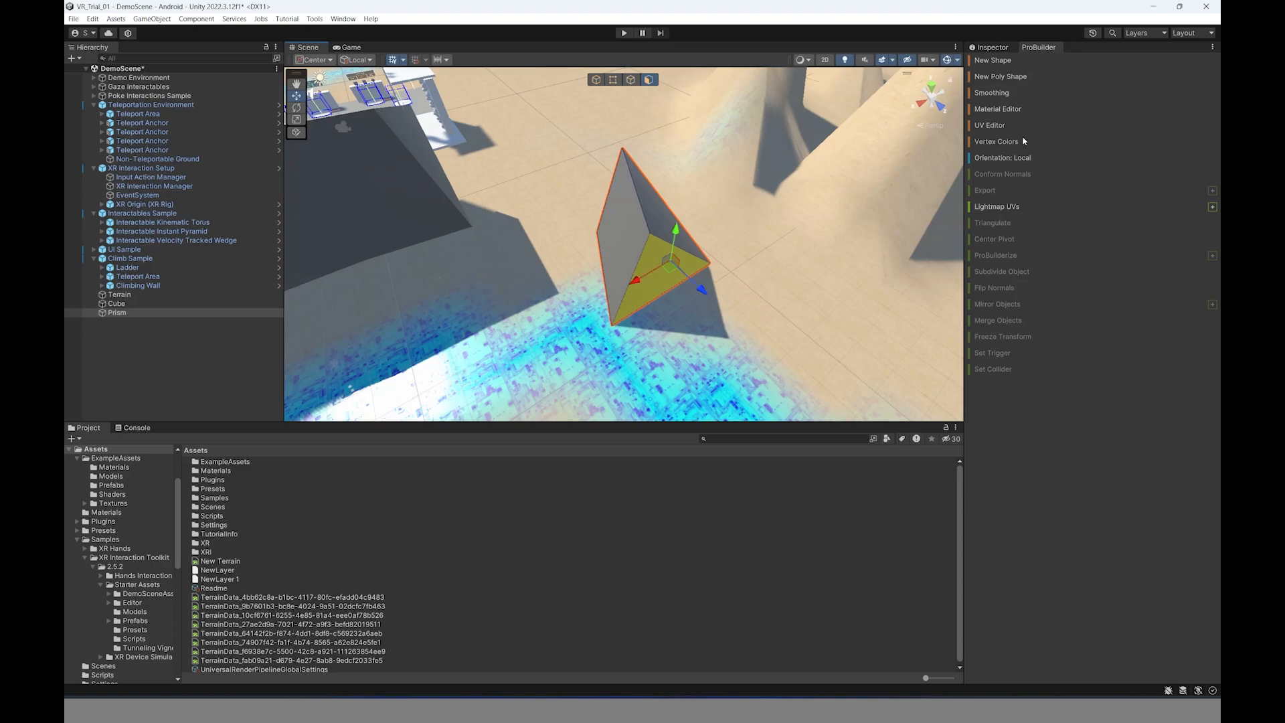
# - Open the Smooth Group Editor and select the entire cube wall in object selection mode
pyautogui.click(1001, 76)
pyautogui.click(992, 92)
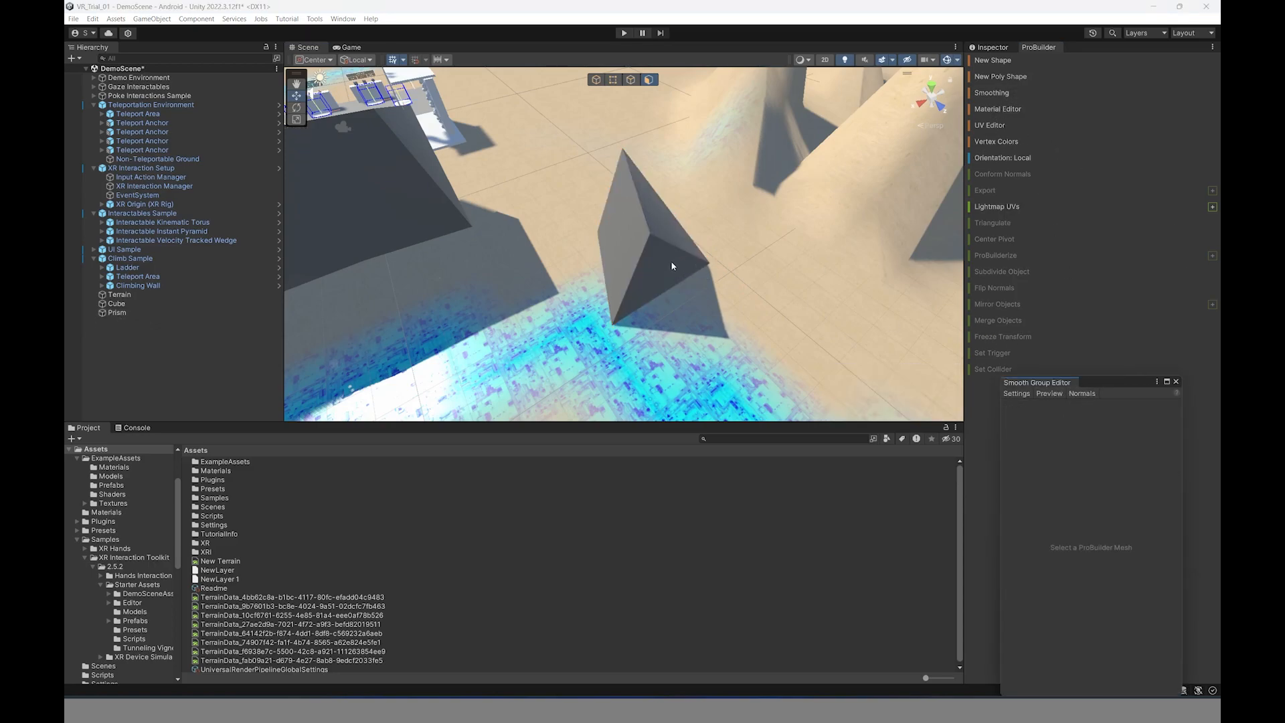
pyautogui.scroll(-5, 751, 247)
pyautogui.moveTo(474, 272); pyautogui.dragTo(617, 277, button='middle')
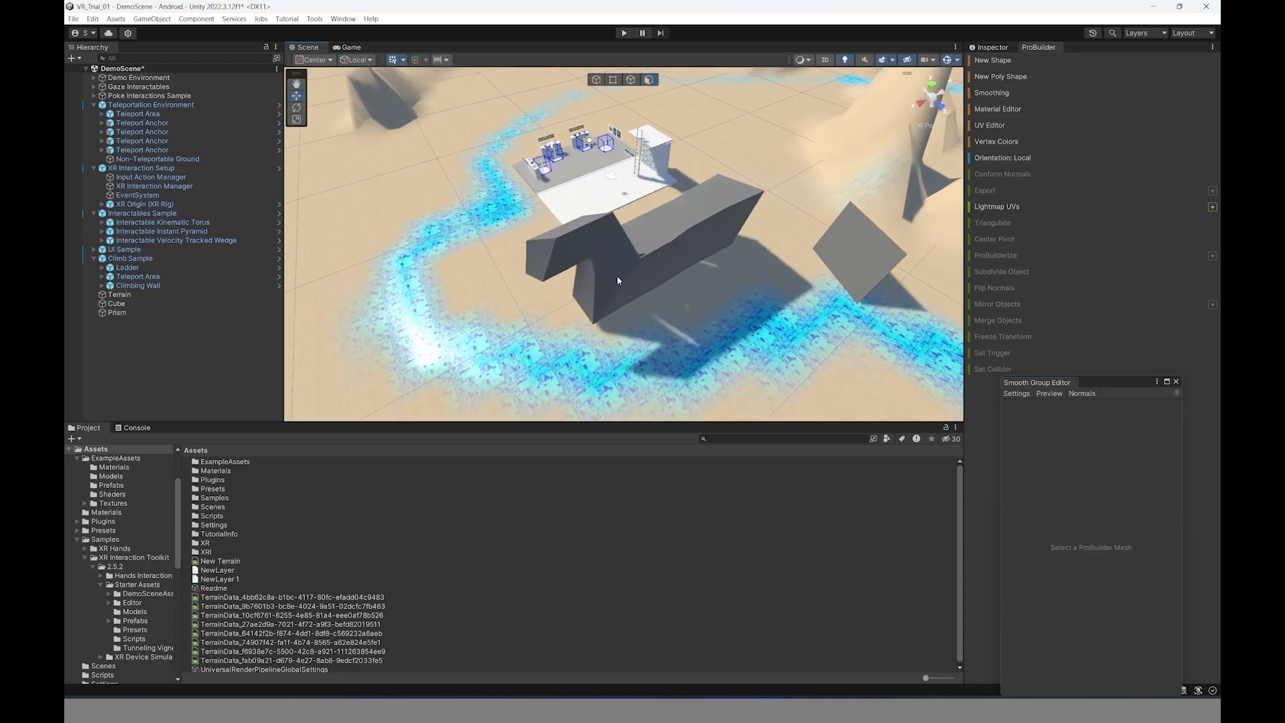
pyautogui.scroll(3, 701, 270)
pyautogui.click(621, 279)
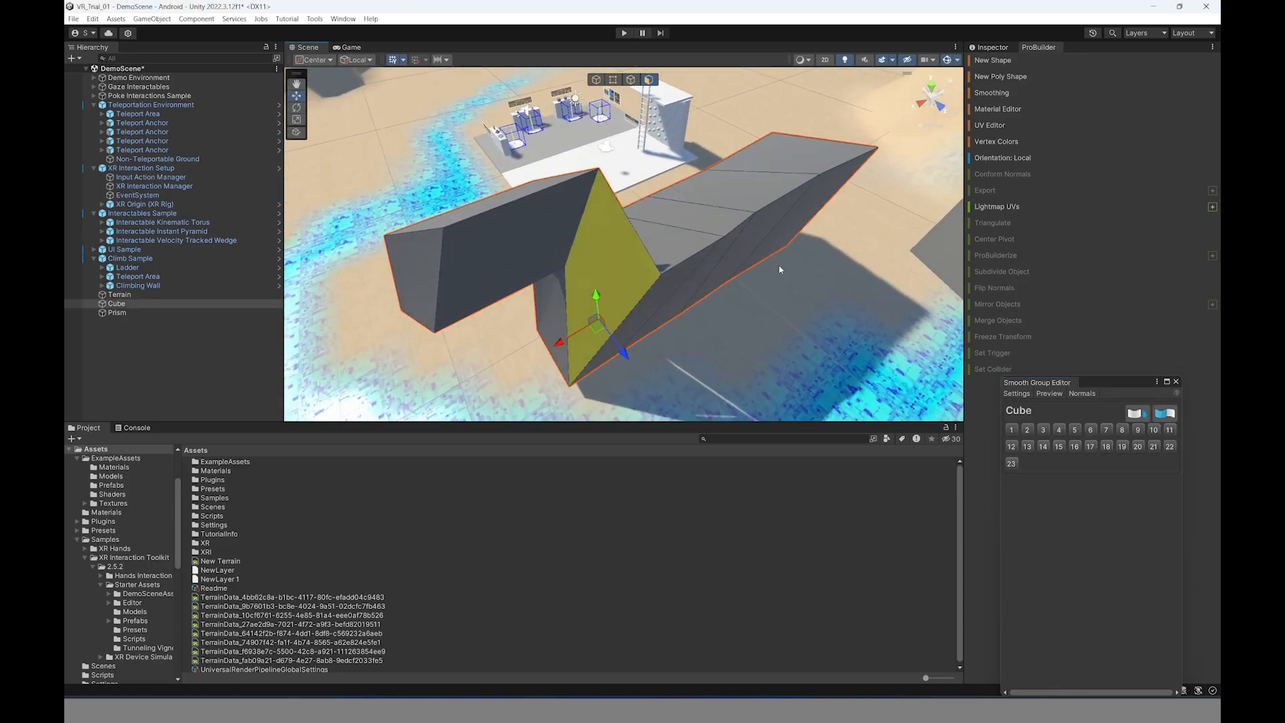
pyautogui.click(597, 80)
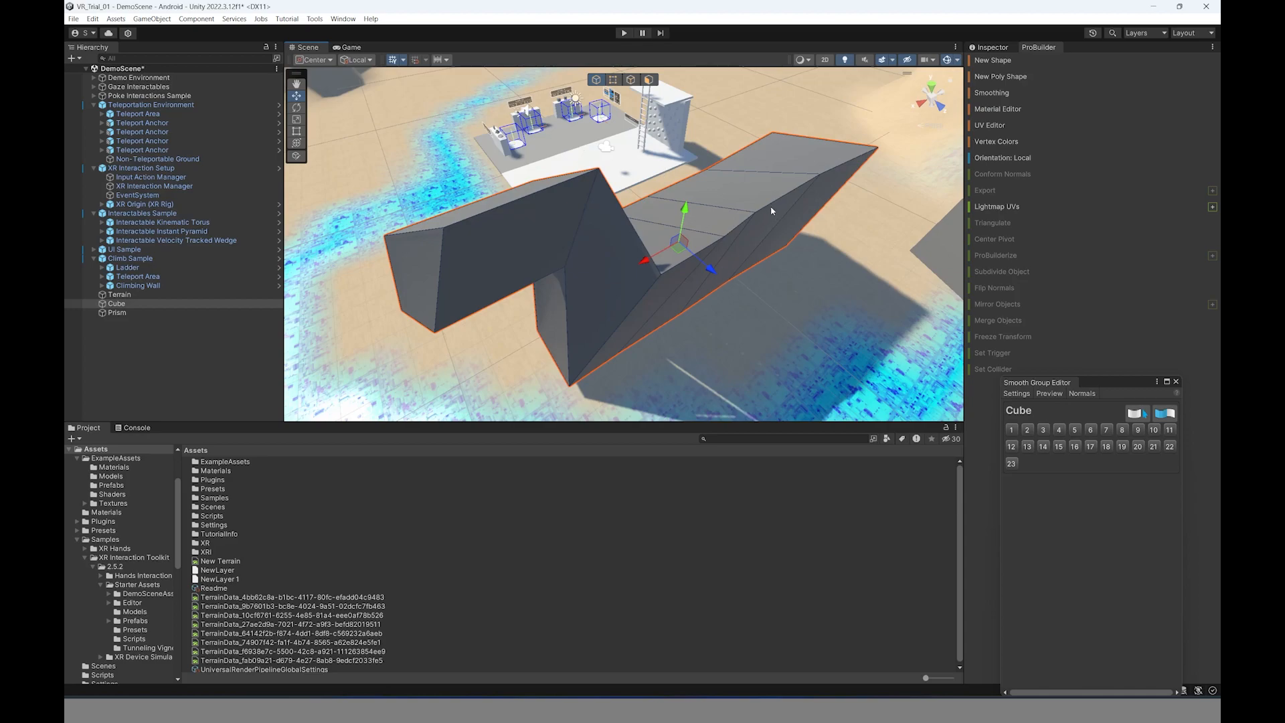
# - Assign the cube wall to smoothing group 23 and deselect it
pyautogui.click(1012, 468)
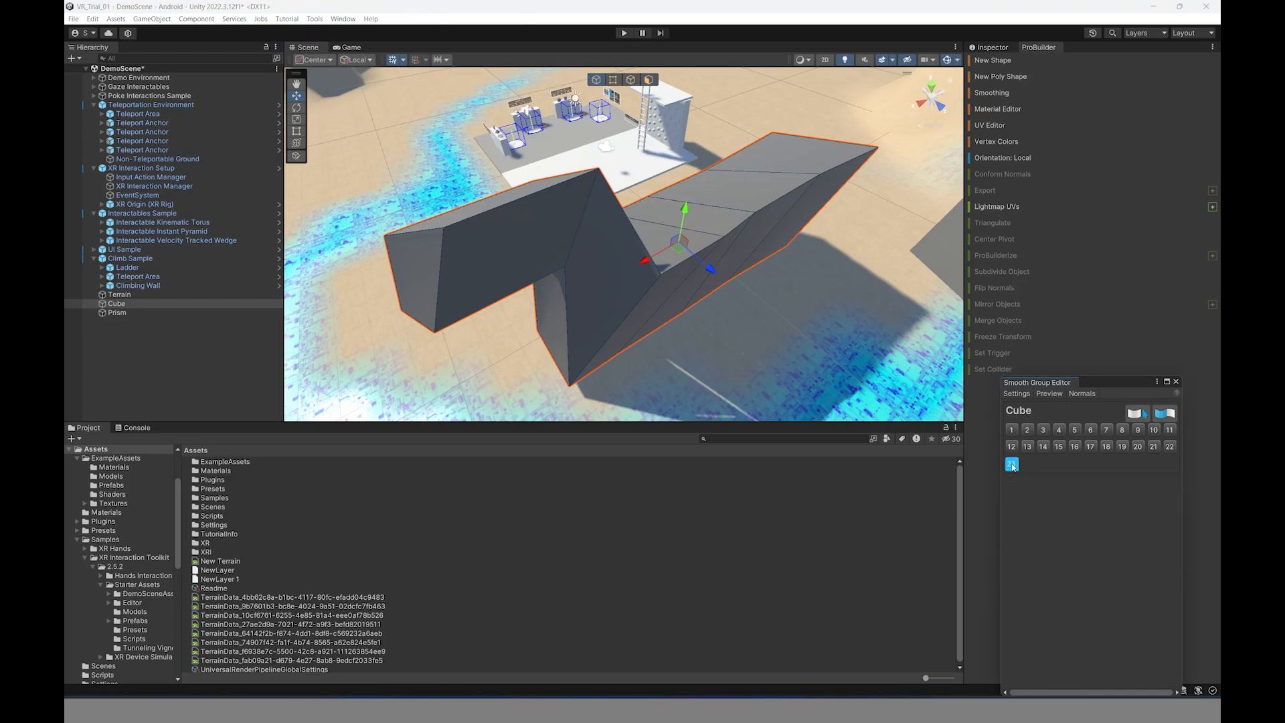
pyautogui.click(427, 278)
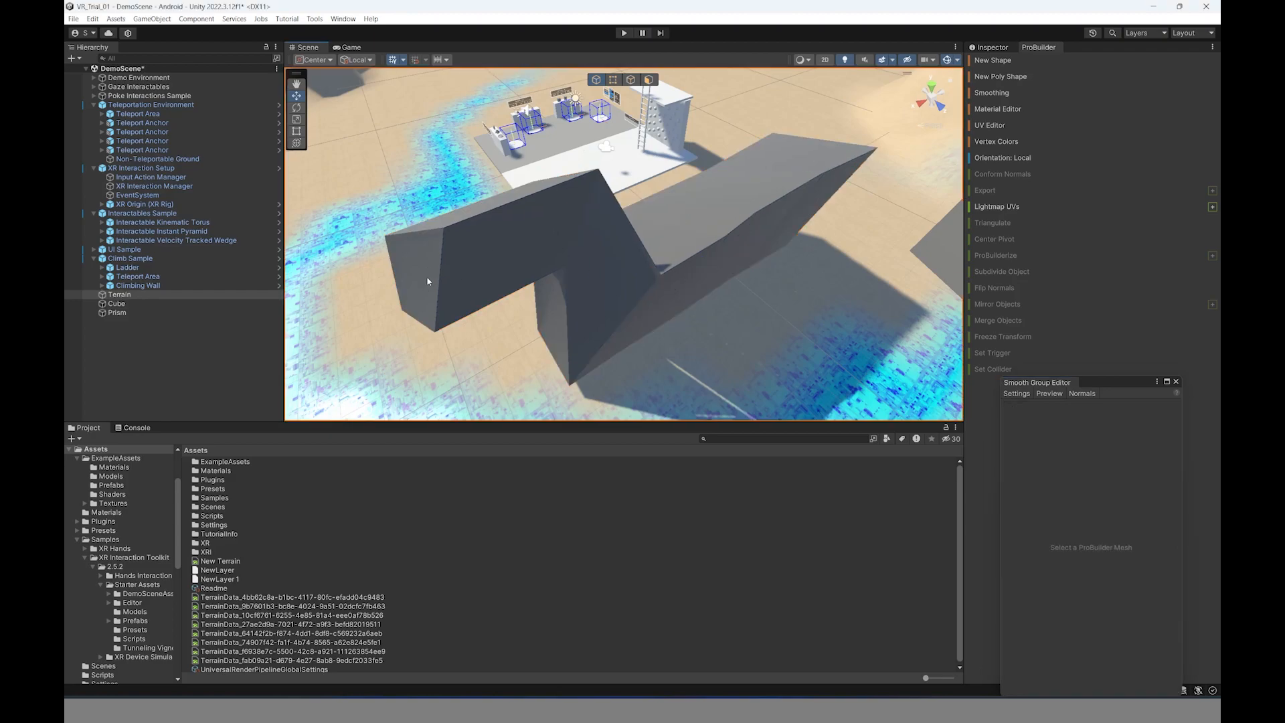
pyautogui.moveTo(713, 226); pyautogui.dragTo(711, 363, button='right')
pyautogui.moveTo(827, 342); pyautogui.dragTo(666, 246, button='right')
pyautogui.click(667, 246)
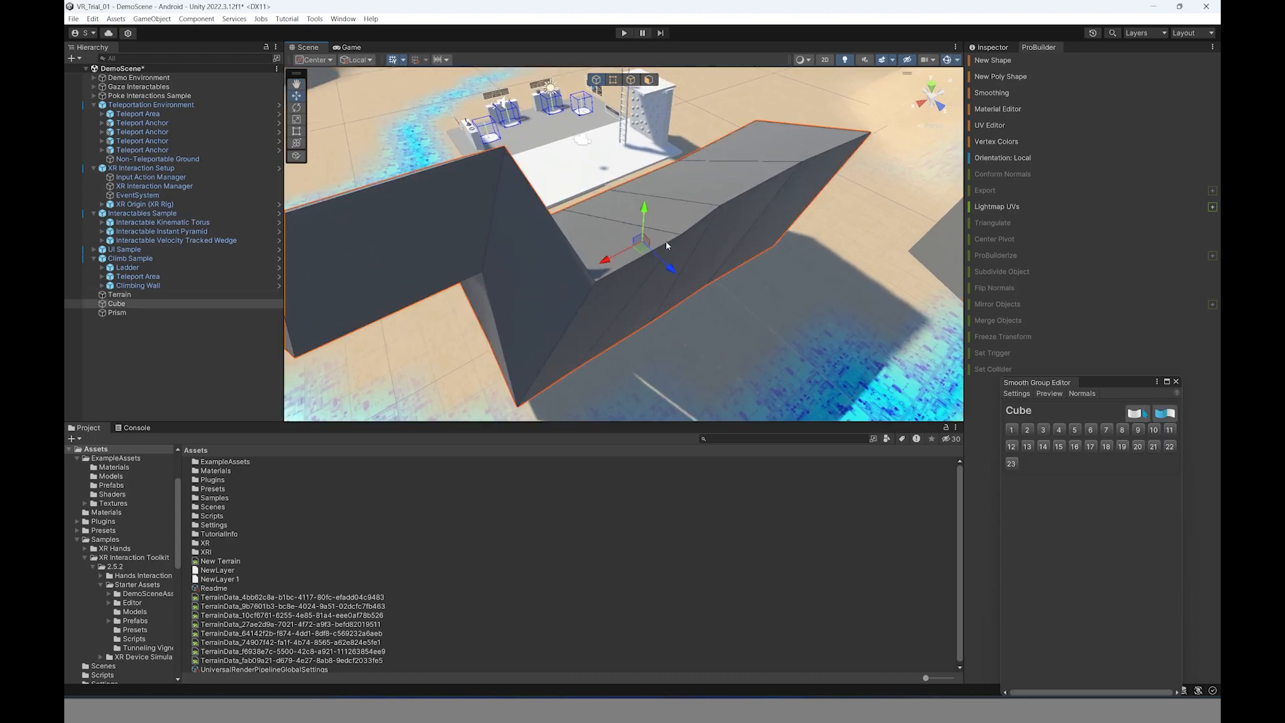
pyautogui.click(1011, 464)
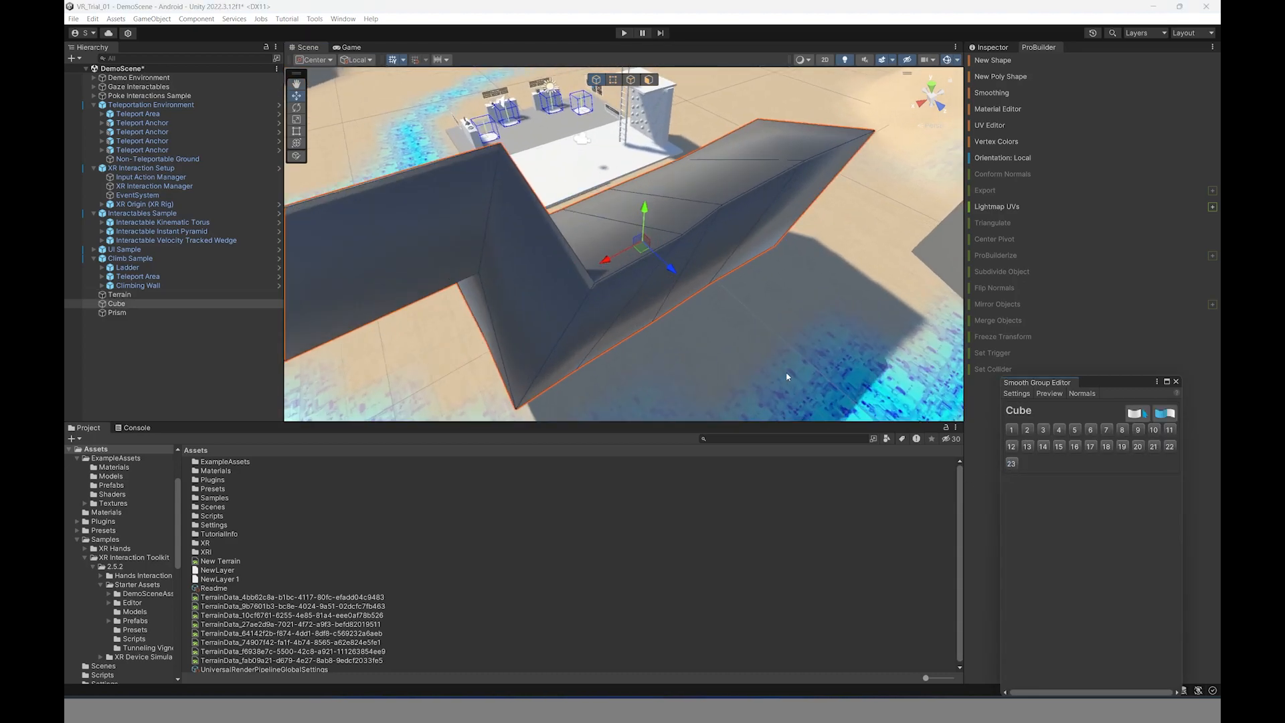
pyautogui.click(824, 283)
pyautogui.moveTo(823, 283); pyautogui.dragTo(637, 241, button='right')
pyautogui.moveTo(637, 241); pyautogui.dragTo(635, 244, button='middle')
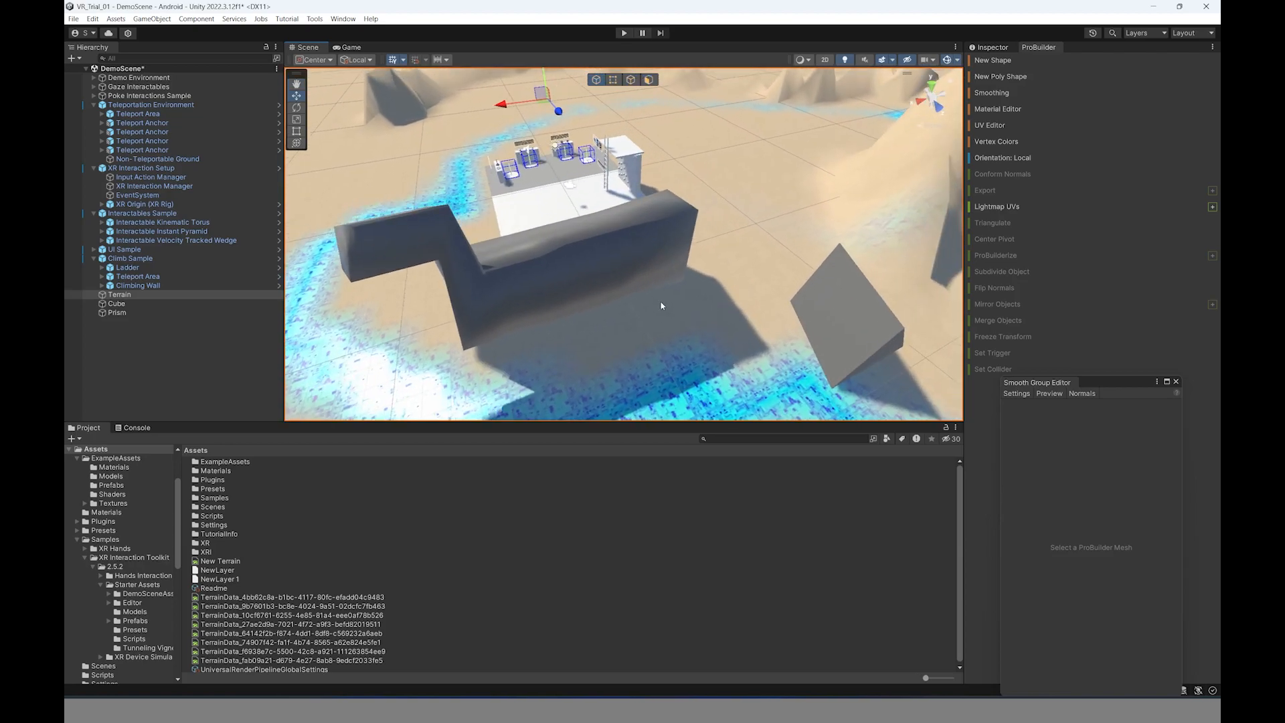
# - Show the contents of the ExampleAssets Materials folder as large thumbnails
pyautogui.scroll(-4, 591, 248)
pyautogui.moveTo(591, 247); pyautogui.dragTo(699, 309, button='right')
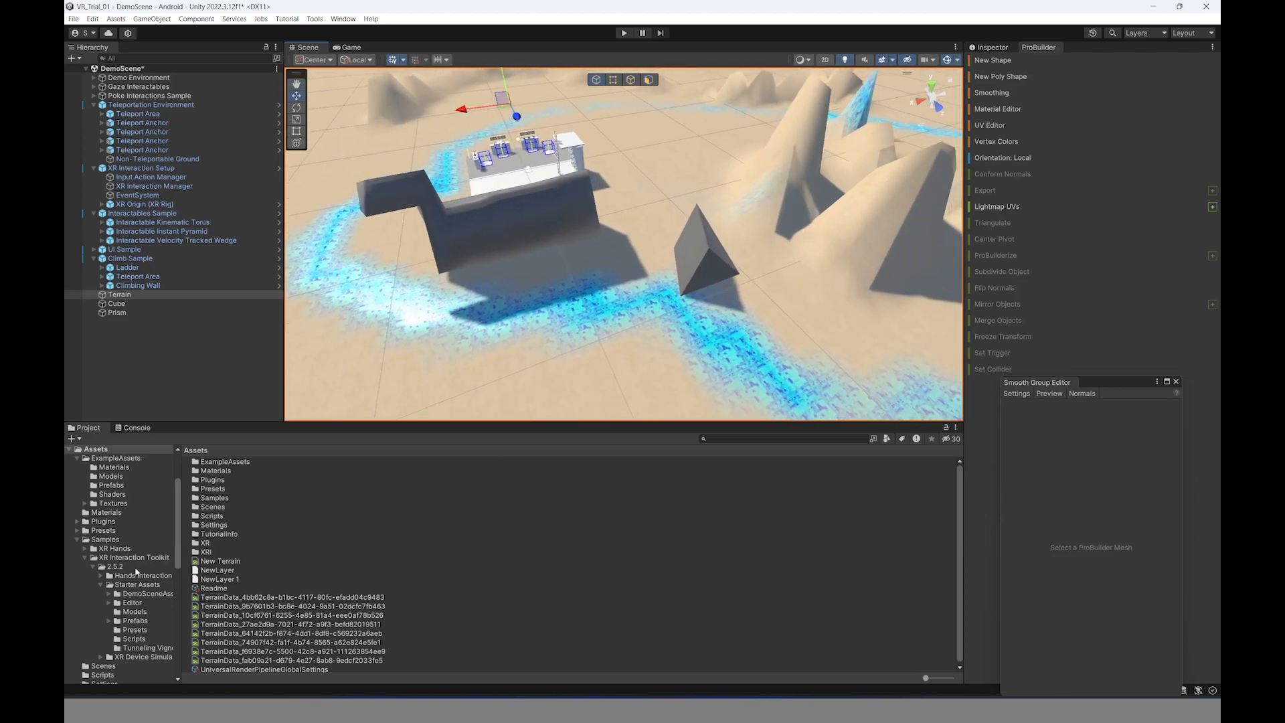
pyautogui.scroll(4, 134, 566)
pyautogui.click(114, 539)
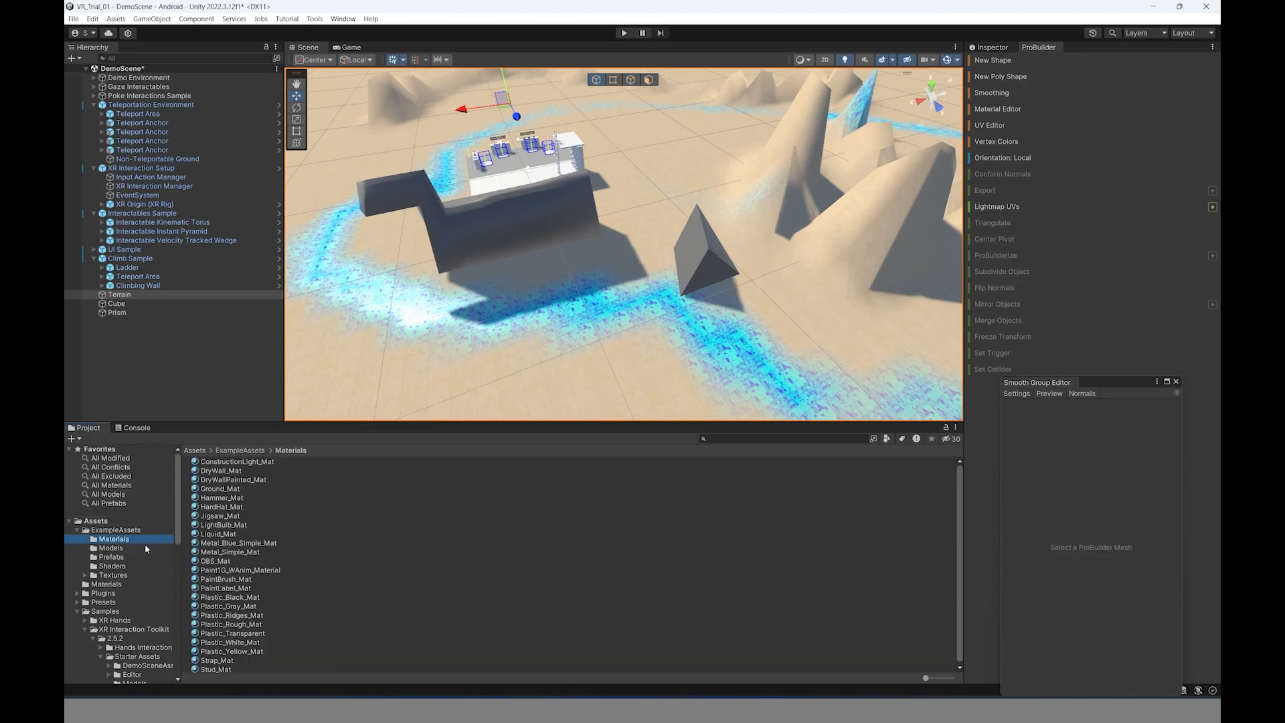
pyautogui.moveTo(925, 678); pyautogui.dragTo(967, 679)
# - Apply the yellow plastic material to only the side face of the cube's overhanging arm, using face selection mode
pyautogui.scroll(3, 462, 245)
pyautogui.moveTo(450, 259); pyautogui.dragTo(603, 279, button='middle')
pyautogui.click(633, 276)
pyautogui.press('f')
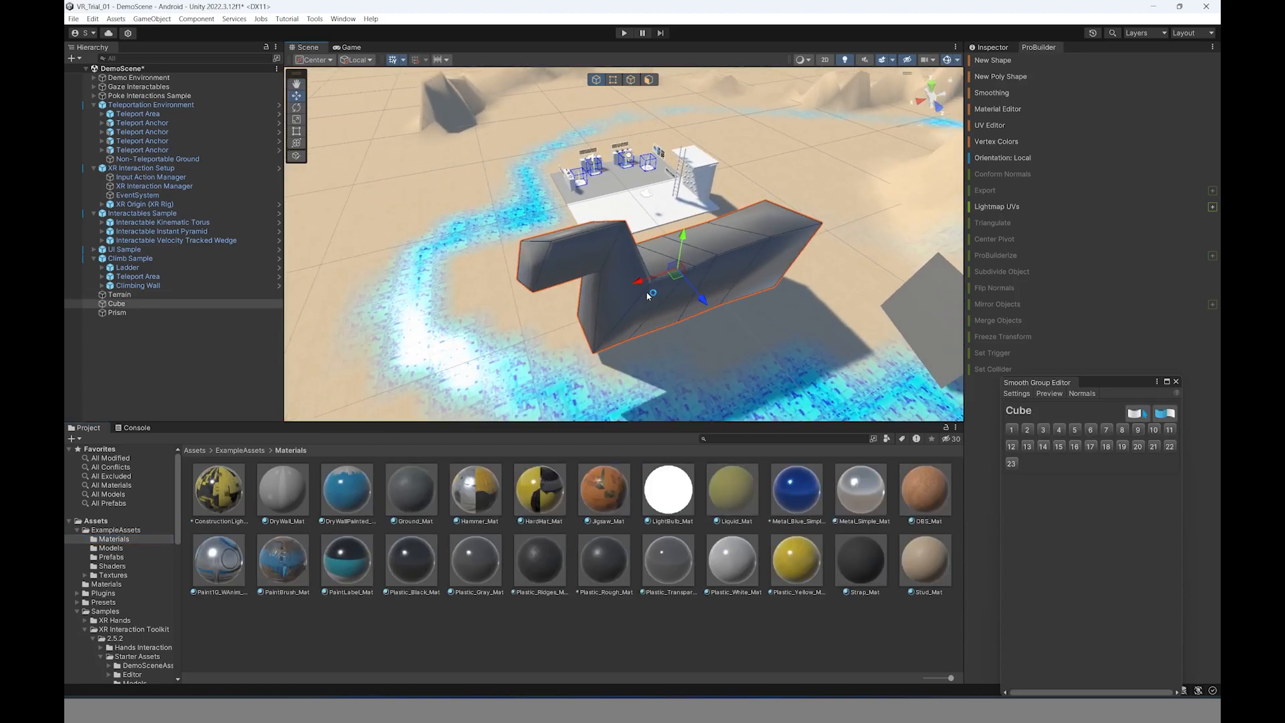
pyautogui.click(646, 82)
pyautogui.click(542, 270)
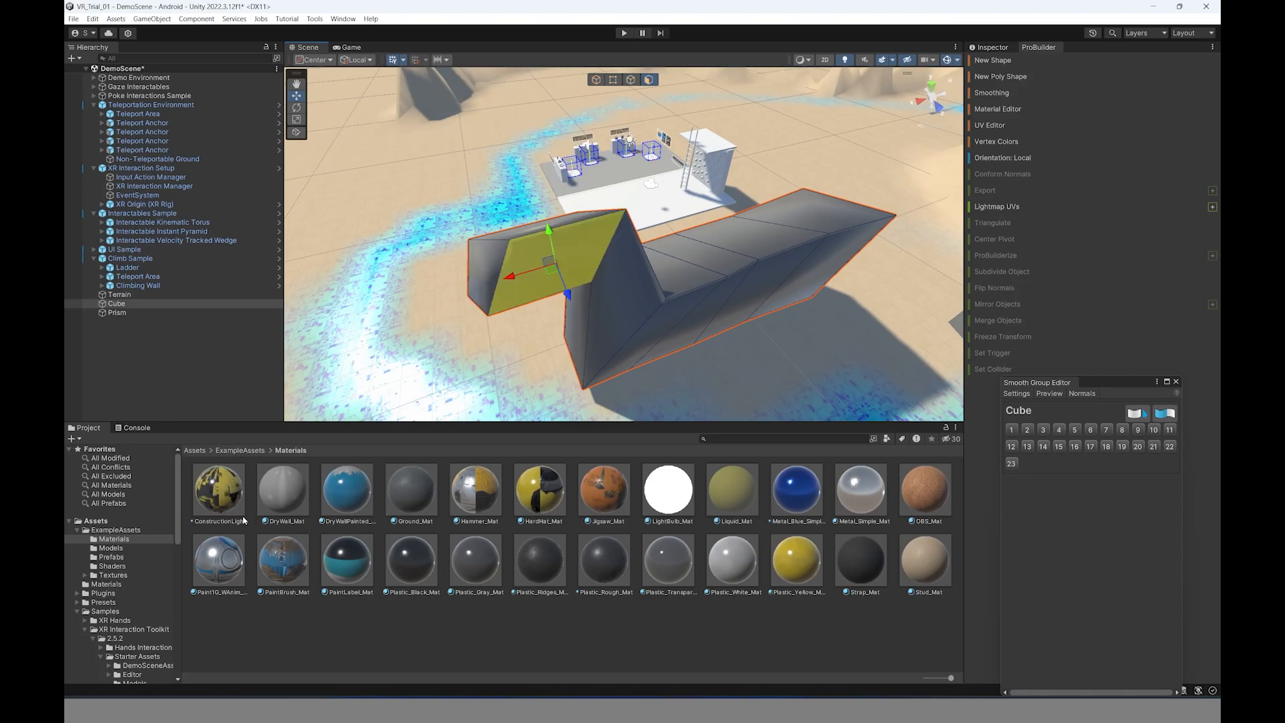
pyautogui.moveTo(814, 580); pyautogui.dragTo(606, 312)
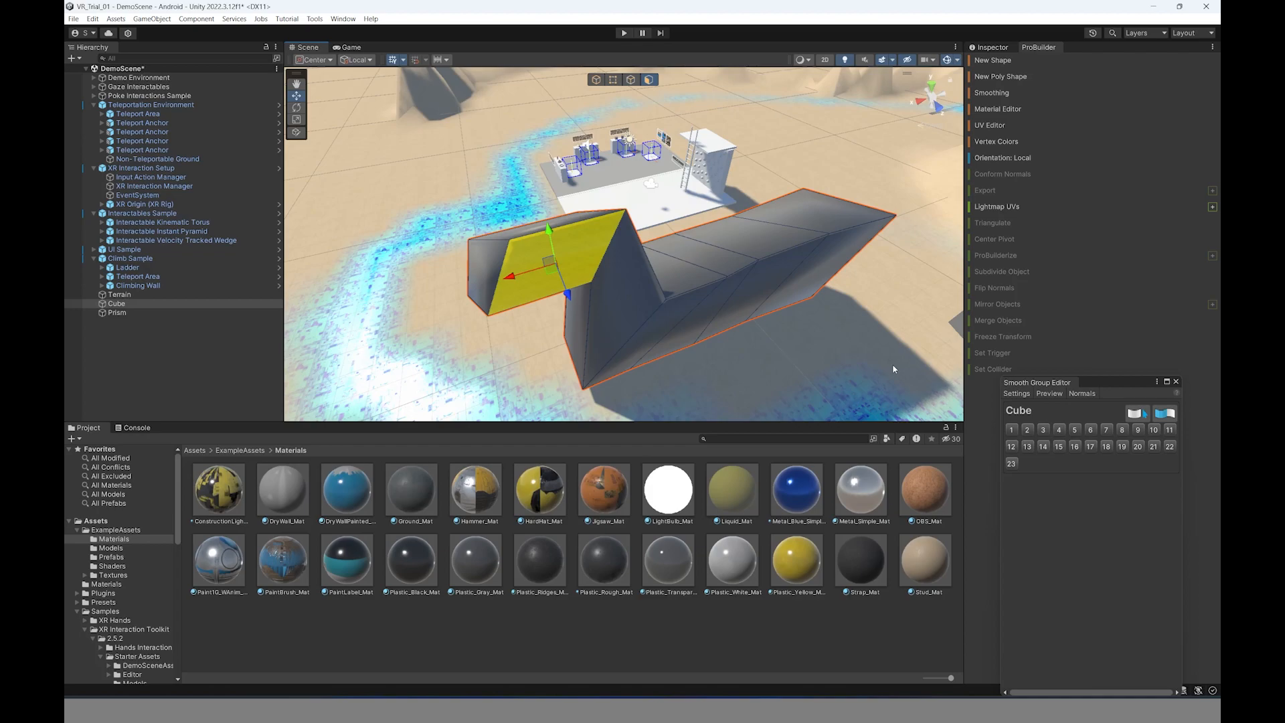
pyautogui.click(897, 336)
# - Apply the Metal_Simple_Mat material to the prism
pyautogui.scroll(-3, 701, 276)
pyautogui.moveTo(691, 293); pyautogui.dragTo(604, 281, button='middle')
pyautogui.click(809, 336)
pyautogui.press('f')
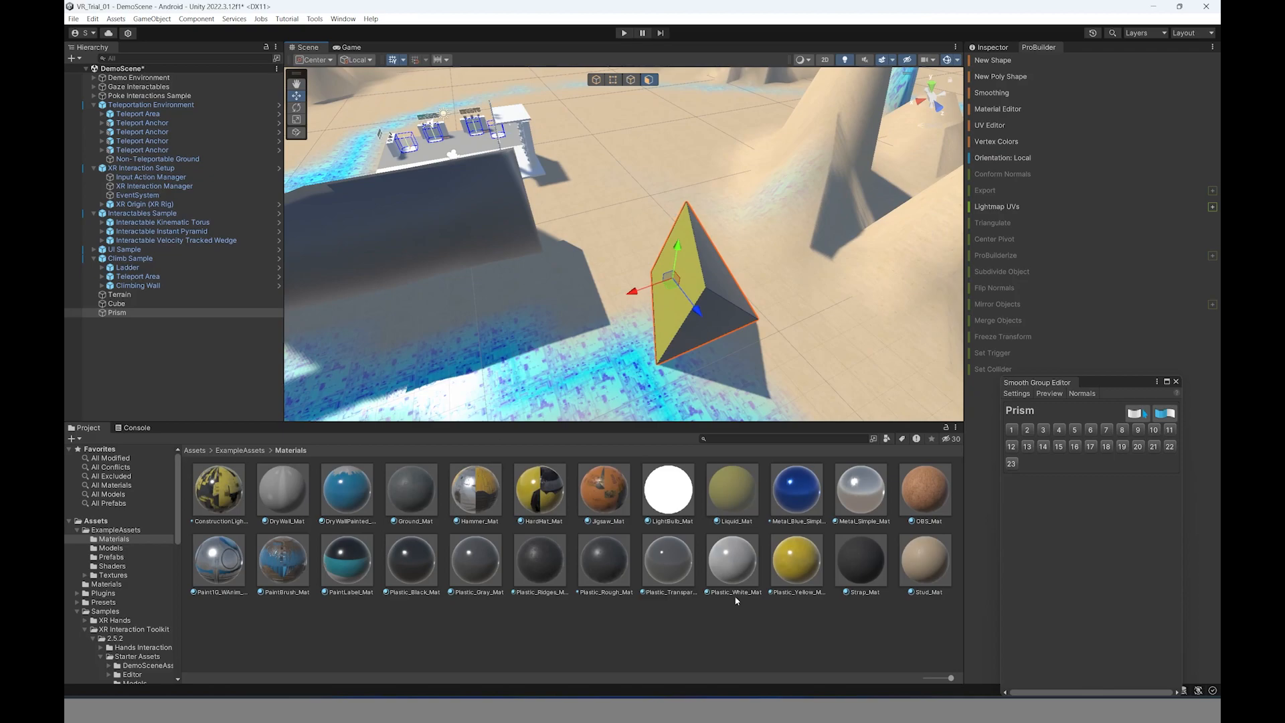
pyautogui.click(794, 500)
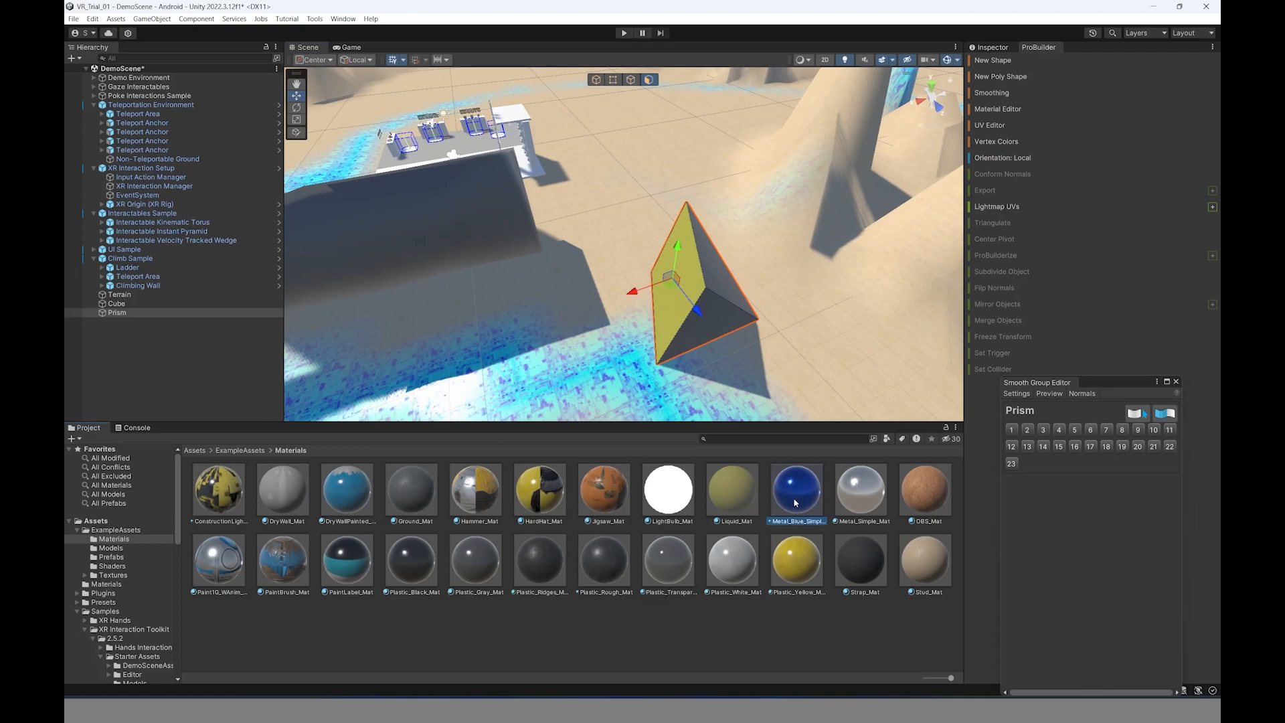
pyautogui.click(860, 501)
pyautogui.moveTo(860, 501); pyautogui.dragTo(712, 306)
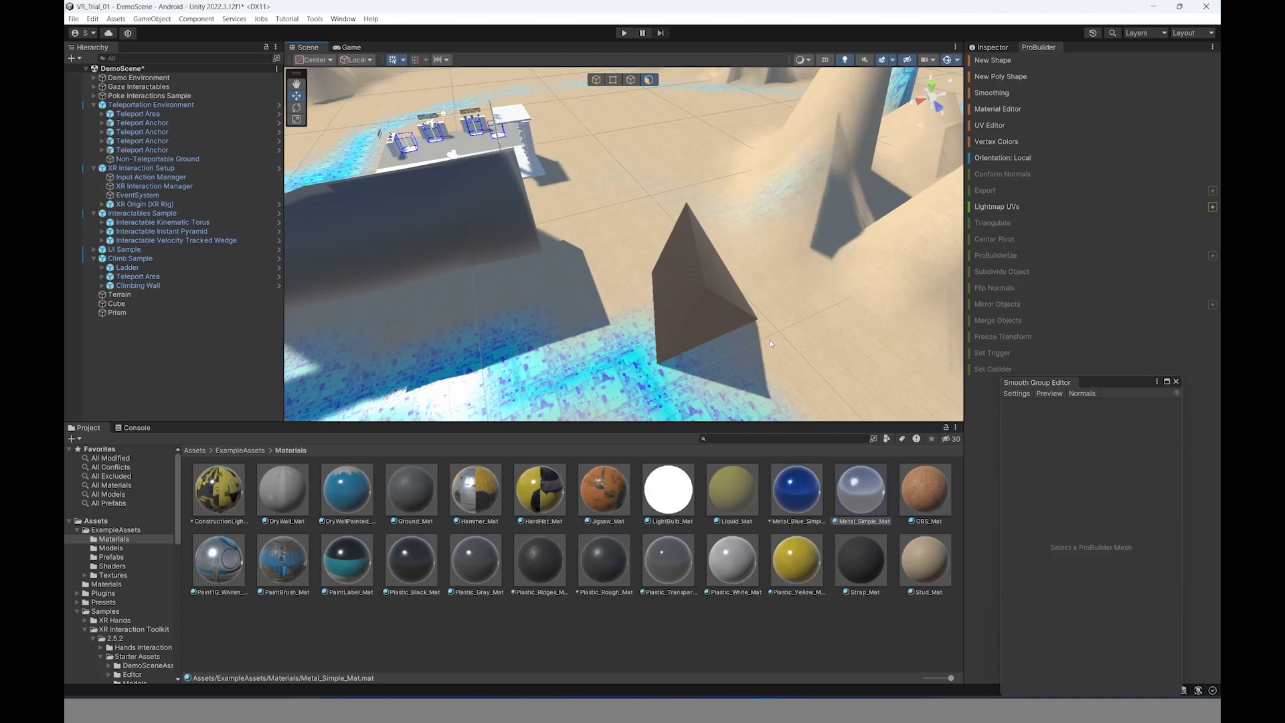
pyautogui.click(797, 366)
pyautogui.scroll(4, 817, 380)
pyautogui.moveTo(818, 380); pyautogui.dragTo(788, 342, button='middle')
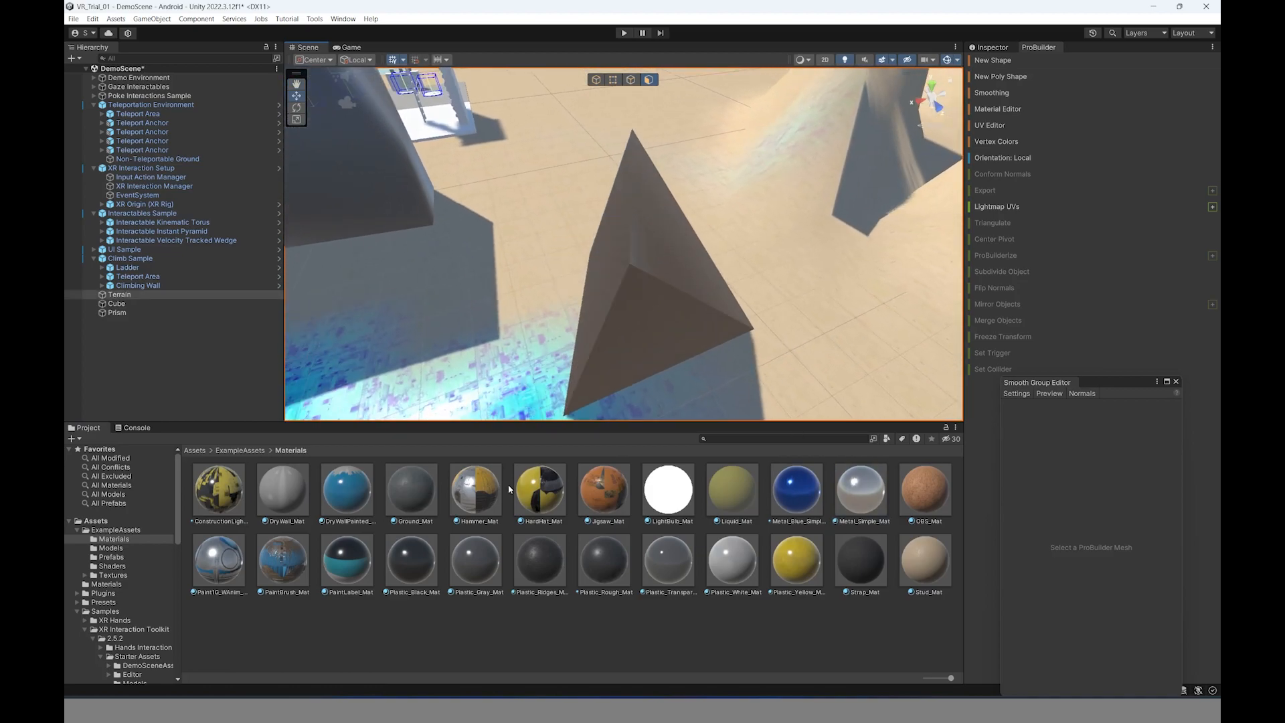
# - Apply the ConstructionLight_Mat material to the prism and close the Smooth Group Editor
pyautogui.click(230, 499)
pyautogui.moveTo(594, 419); pyautogui.dragTo(656, 323)
pyautogui.scroll(-8, 479, 303)
pyautogui.moveTo(480, 302); pyautogui.dragTo(630, 340, button='middle')
pyautogui.scroll(5, 539, 262)
pyautogui.scroll(-2, 514, 272)
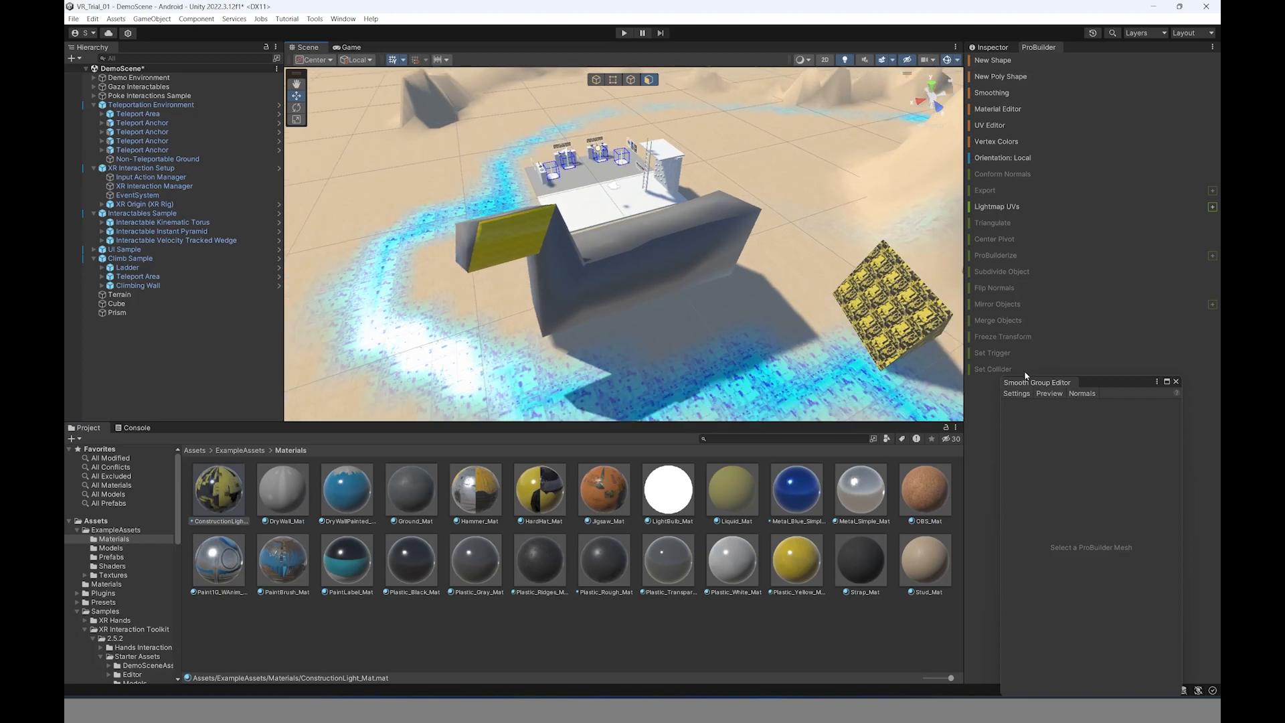
pyautogui.click(1177, 382)
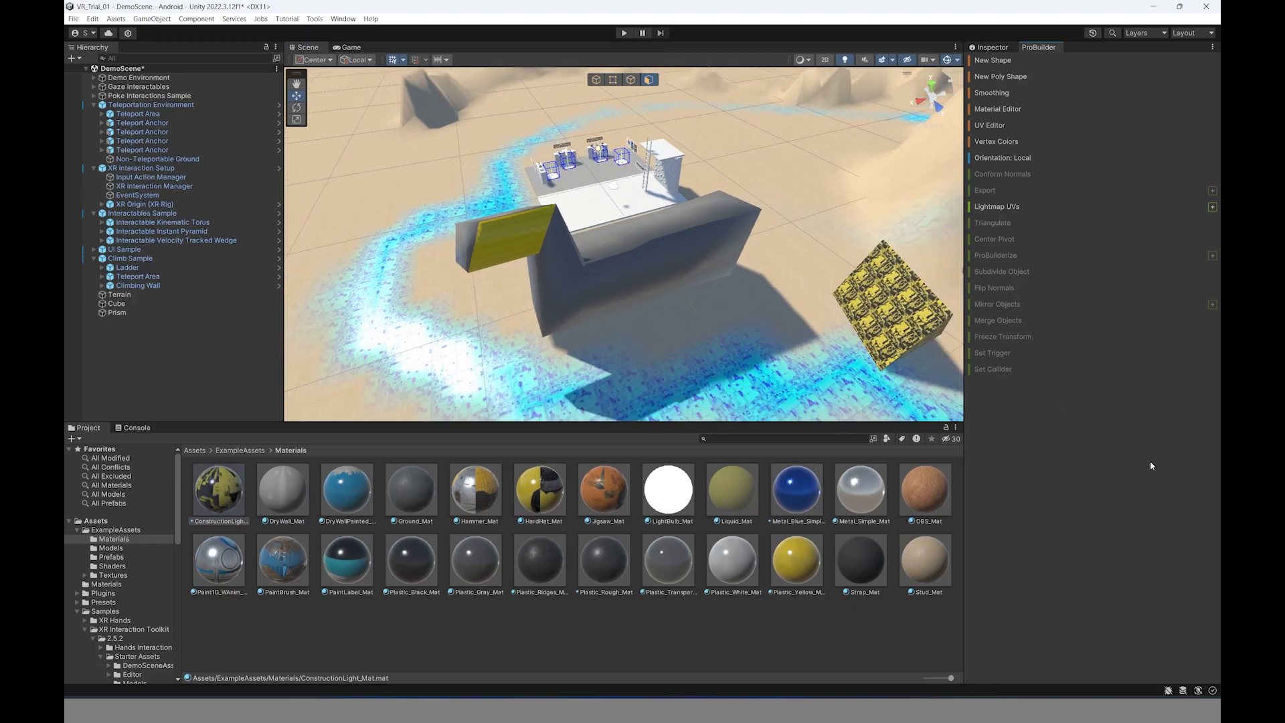
pyautogui.click(689, 206)
# - Create a Stairs shape of about 7.8 × 4.0 × 2.5 with 10 steps in front of the cube wall
pyautogui.click(993, 61)
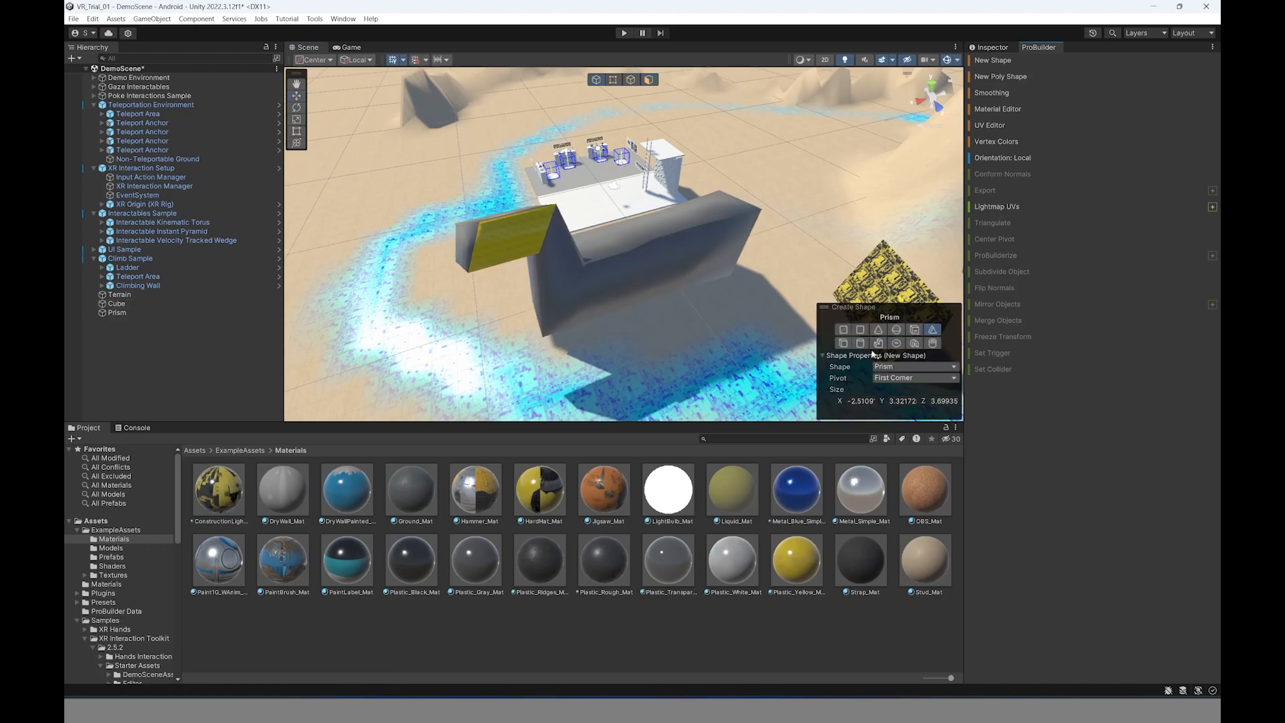
pyautogui.click(879, 346)
pyautogui.scroll(-6, 534, 162)
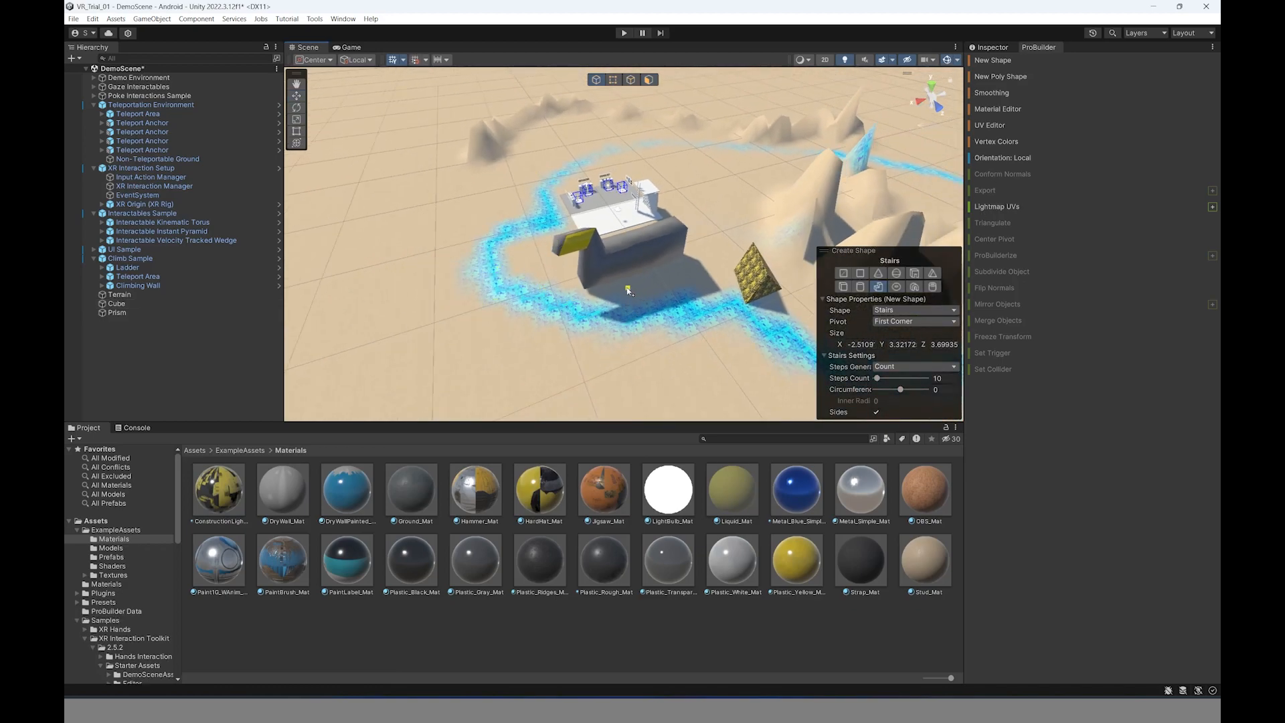
pyautogui.moveTo(617, 286)
pyautogui.mouseDown()
pyautogui.moveTo(696, 265)
pyautogui.moveTo(693, 252)
pyautogui.mouseUp()
pyautogui.click(692, 245)
pyautogui.scroll(3, 702, 281)
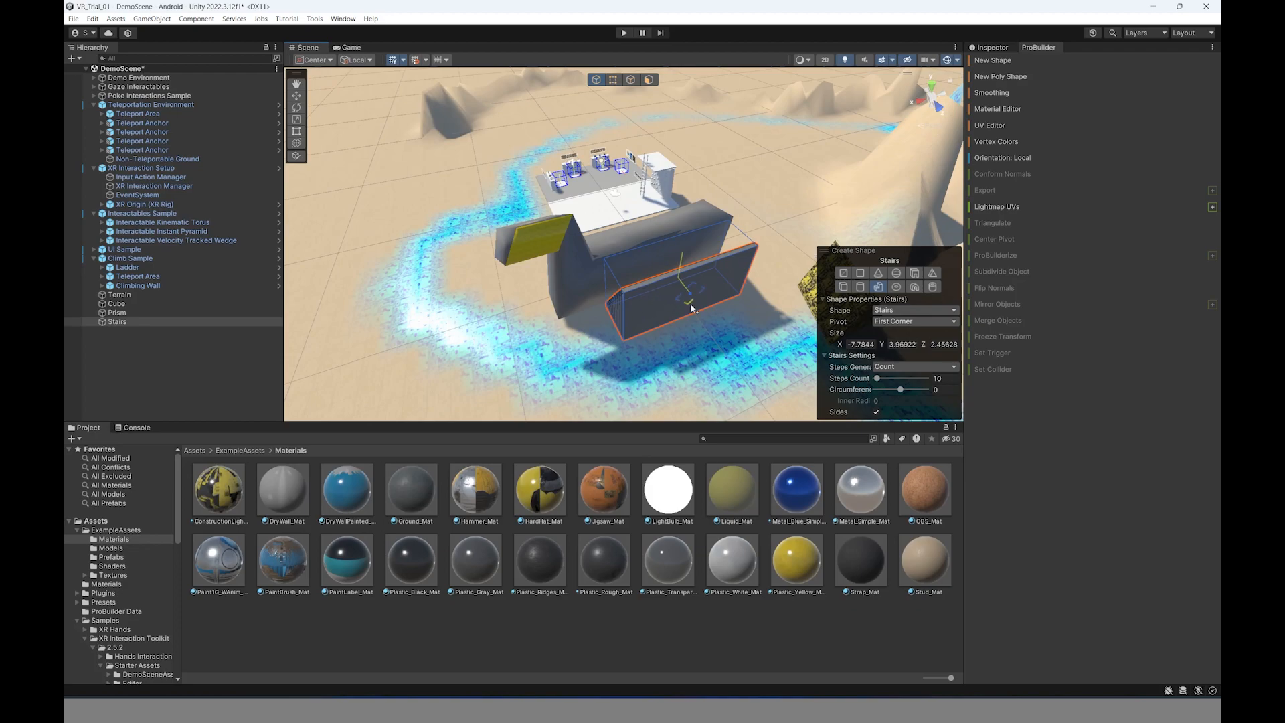
# - Turn the new stairs within their bounding box so the steps face away from the cube wall
pyautogui.click(680, 297)
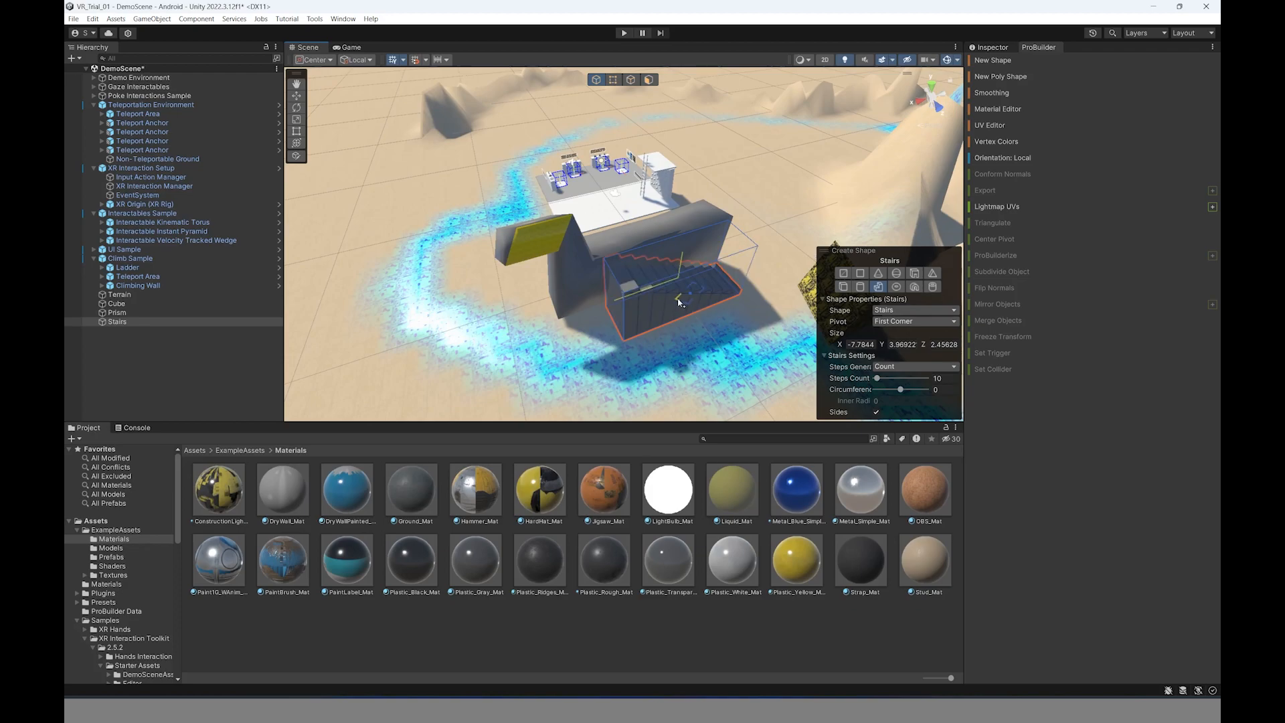
pyautogui.click(681, 301)
pyautogui.scroll(3, 779, 323)
pyautogui.scroll(-4, 780, 327)
pyautogui.moveTo(729, 263); pyautogui.dragTo(556, 249, button='middle')
pyautogui.scroll(-4, 535, 215)
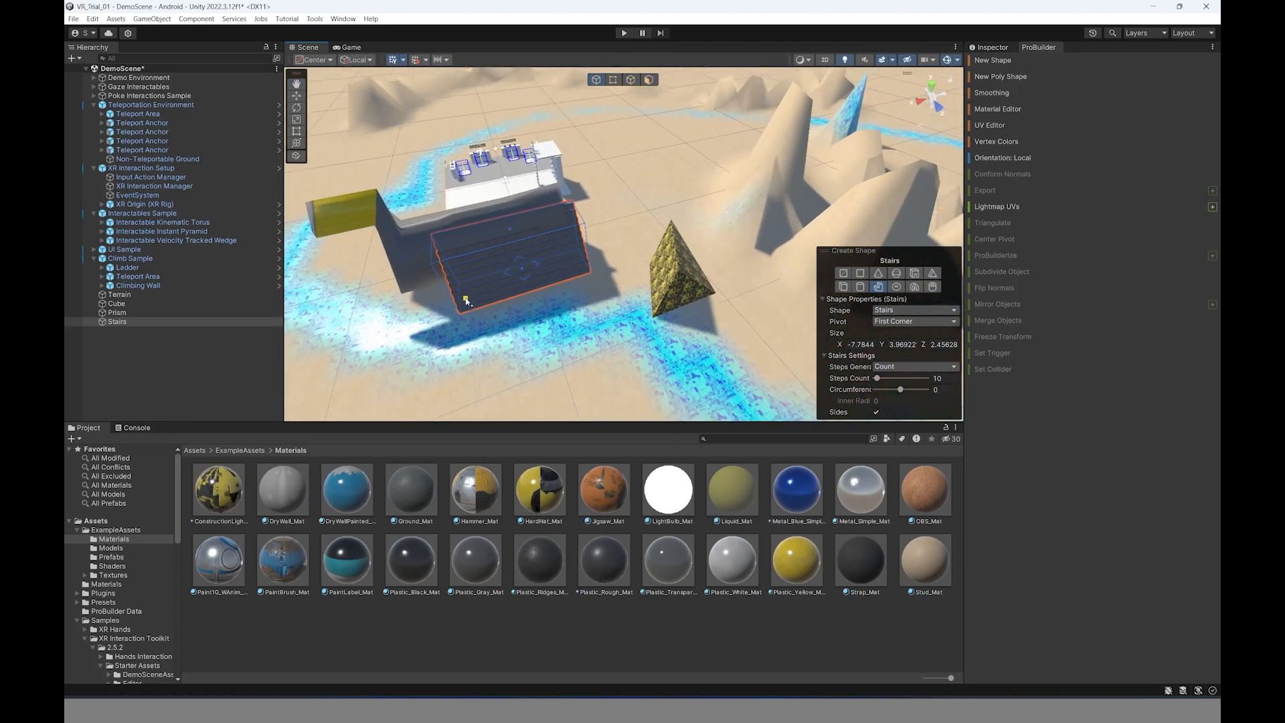
pyautogui.moveTo(436, 305); pyautogui.dragTo(463, 311, button='middle')
pyautogui.moveTo(464, 312); pyautogui.dragTo(658, 291, button='right')
pyautogui.press('f')
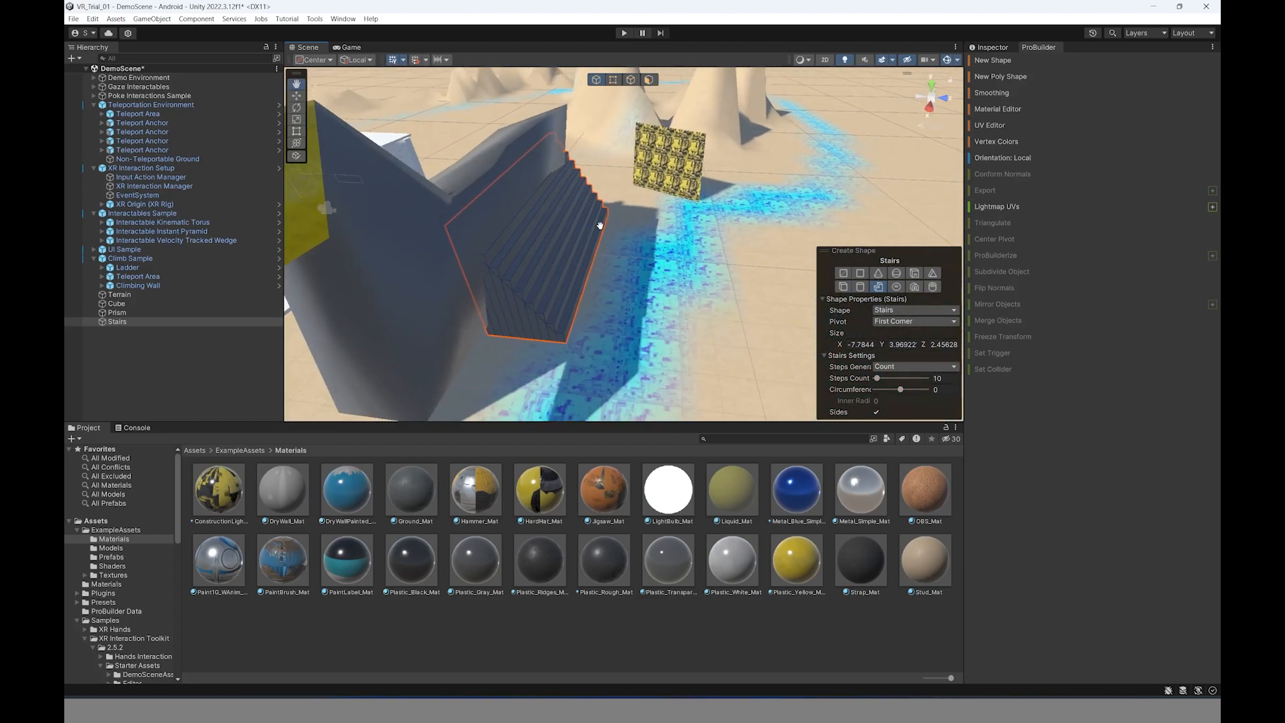
# - Place a tiny Stairs shape of about 0.18 × 0.70 × 0.43 at the large stairs' foot and shift the large stairs outward from the cube wall
pyautogui.moveTo(543, 285); pyautogui.dragTo(558, 290)
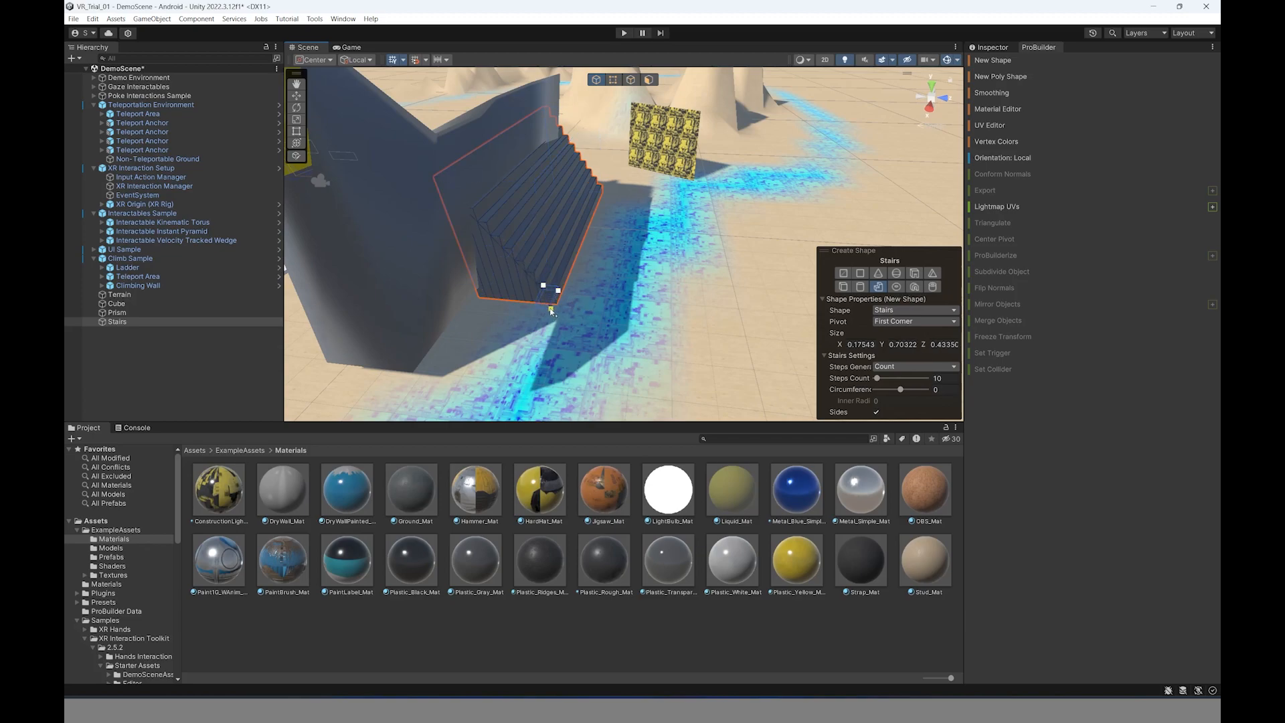
pyautogui.click(546, 295)
pyautogui.click(496, 241)
pyautogui.moveTo(592, 189); pyautogui.dragTo(620, 191)
pyautogui.scroll(2, 621, 316)
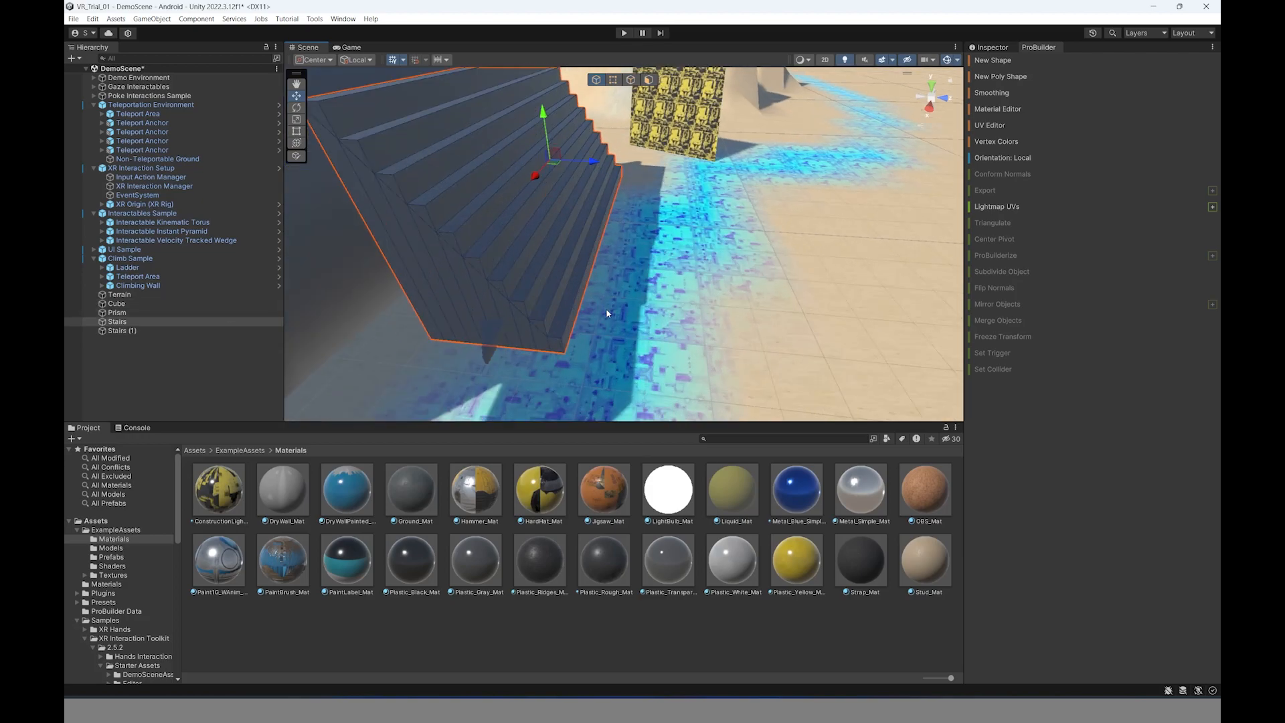
pyautogui.scroll(-3, 600, 306)
pyautogui.moveTo(715, 306); pyautogui.dragTo(577, 332, button='middle')
pyautogui.scroll(-2, 577, 332)
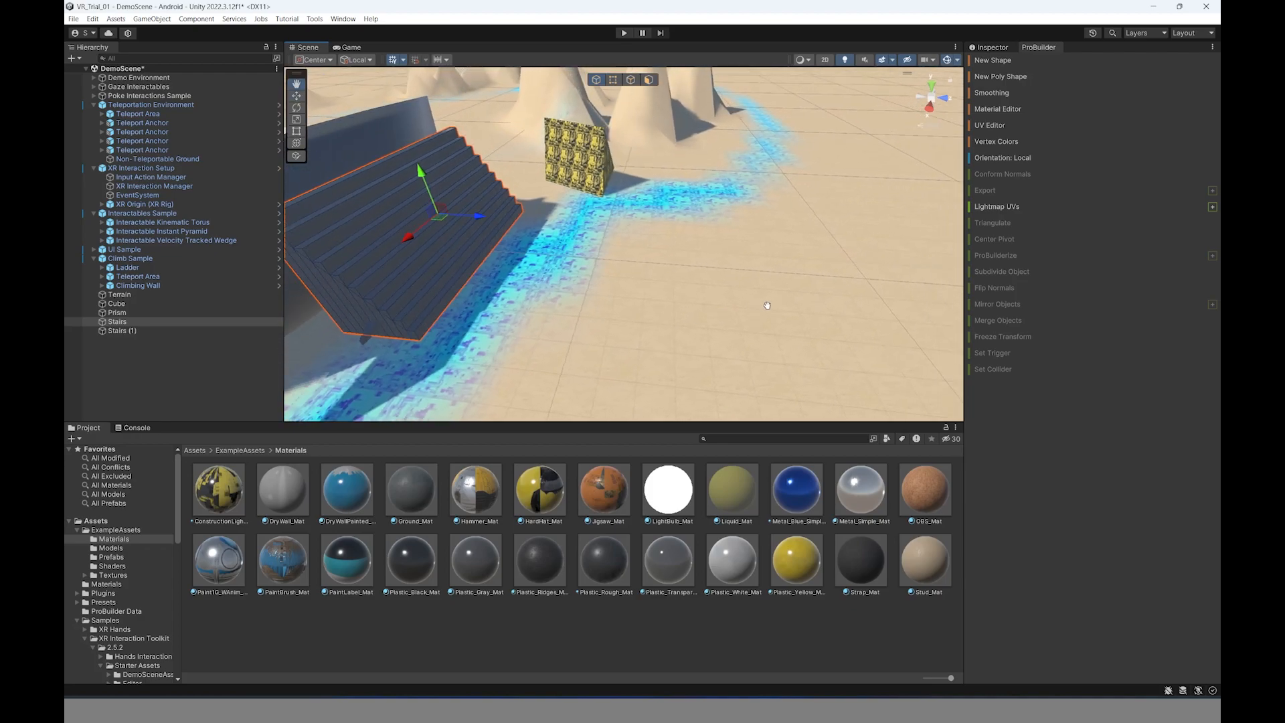
pyautogui.scroll(-4, 629, 223)
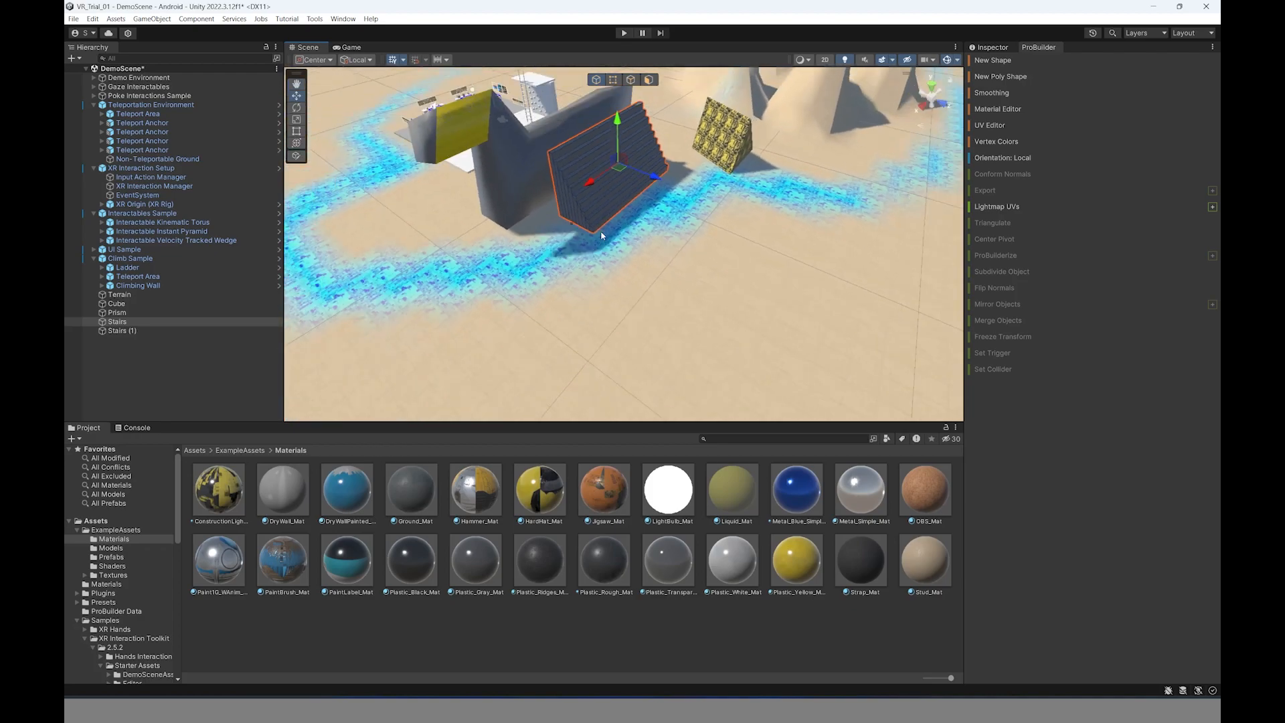
# - Raise the top face of the large stairs and pull it upward and back toward the cube wall to extend the stairs
pyautogui.scroll(6, 619, 216)
pyautogui.moveTo(608, 206); pyautogui.dragTo(706, 280, button='middle')
pyautogui.scroll(-3, 786, 306)
pyautogui.scroll(3, 707, 304)
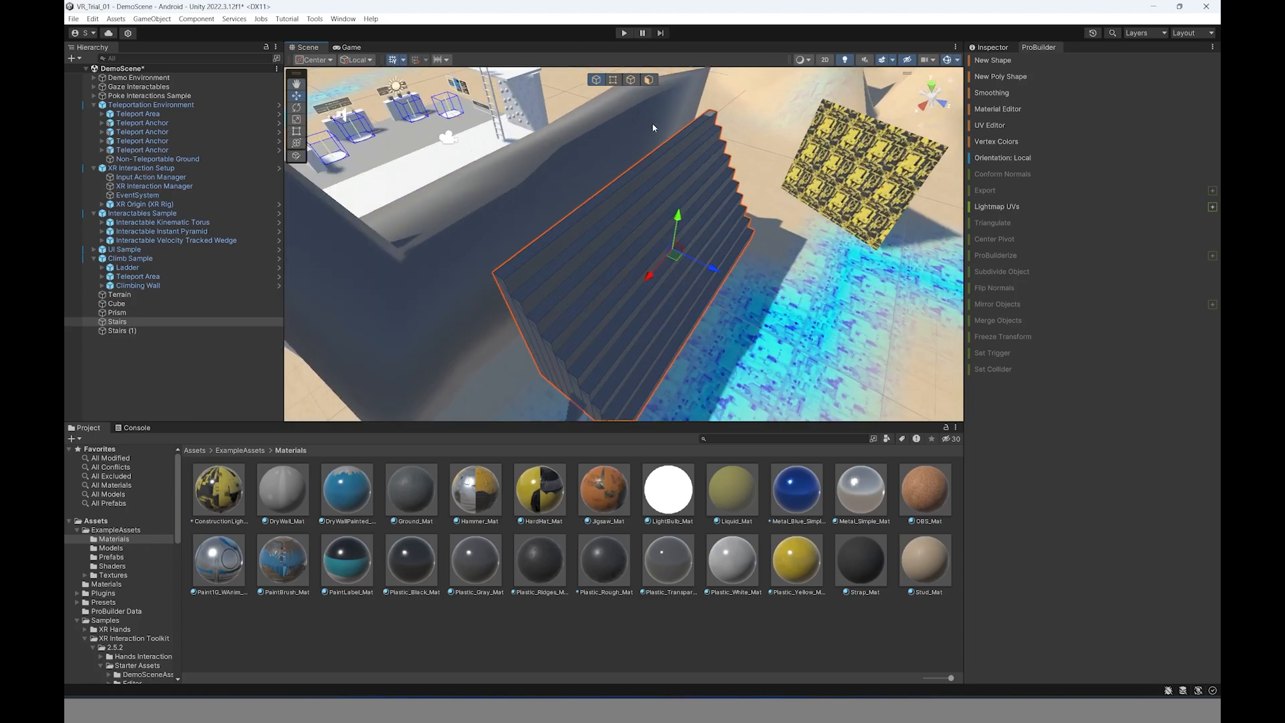
pyautogui.click(648, 79)
pyautogui.click(693, 140)
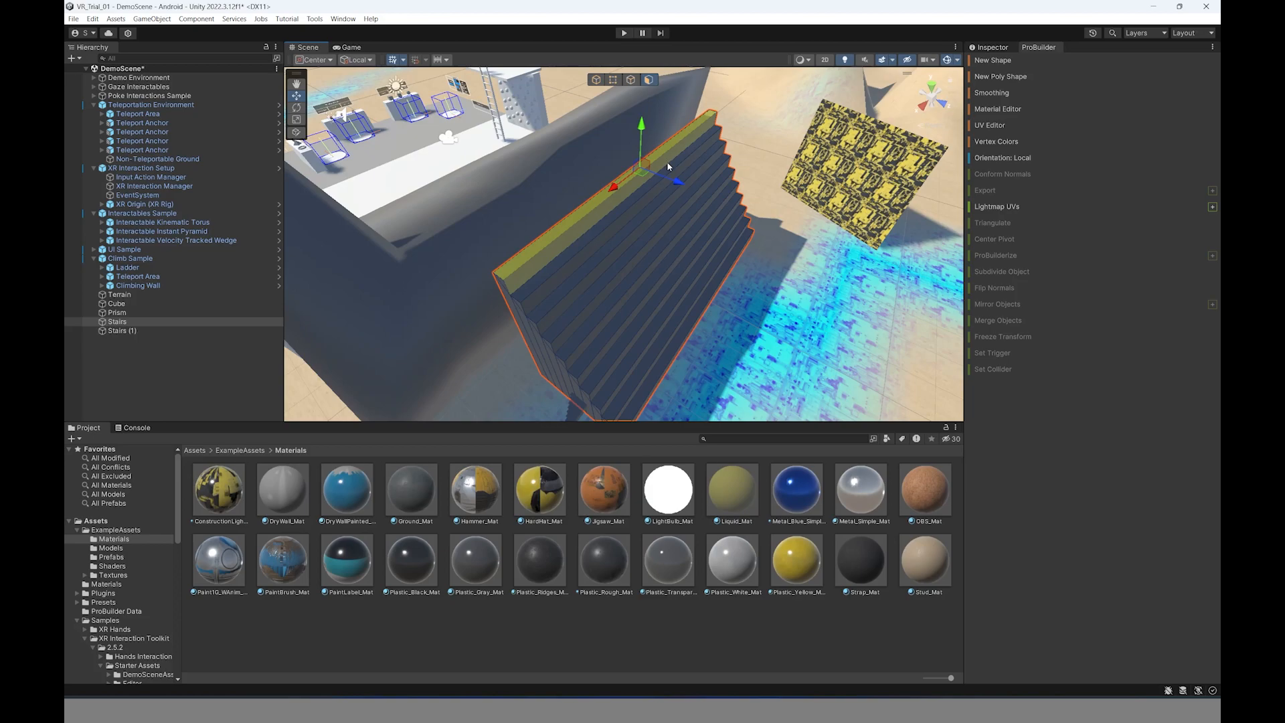
pyautogui.moveTo(642, 137); pyautogui.dragTo(643, 118)
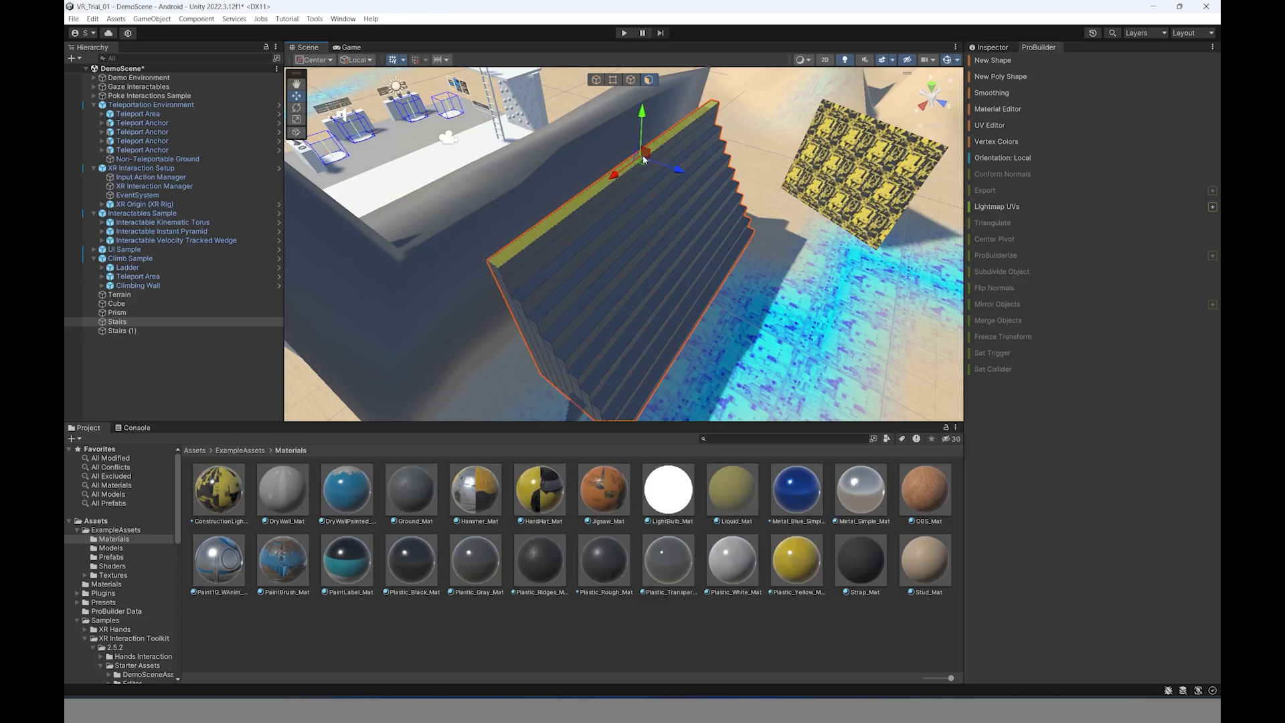
pyautogui.moveTo(678, 169); pyautogui.dragTo(660, 163)
pyautogui.moveTo(627, 109); pyautogui.dragTo(604, 81)
pyautogui.click(744, 235)
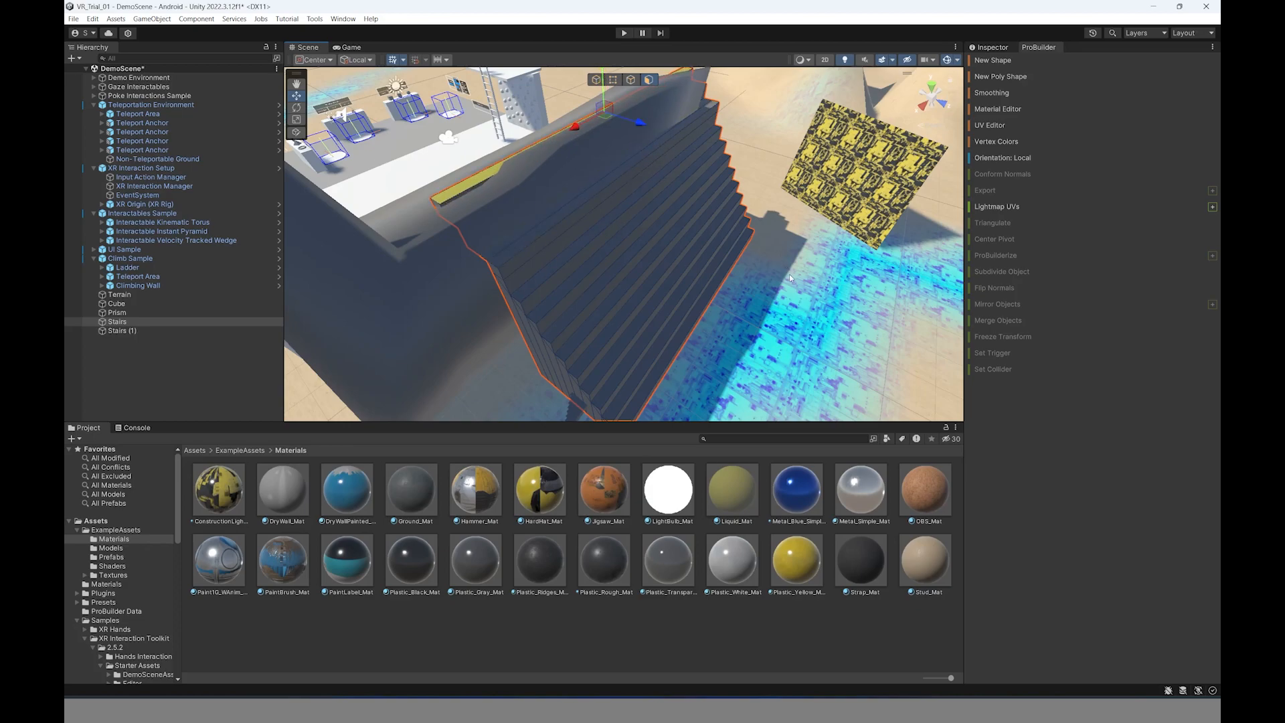
pyautogui.click(742, 236)
pyautogui.click(690, 183)
# - Return to object selection and move the whole extended stairs outward, away from the cube wall
pyautogui.click(596, 79)
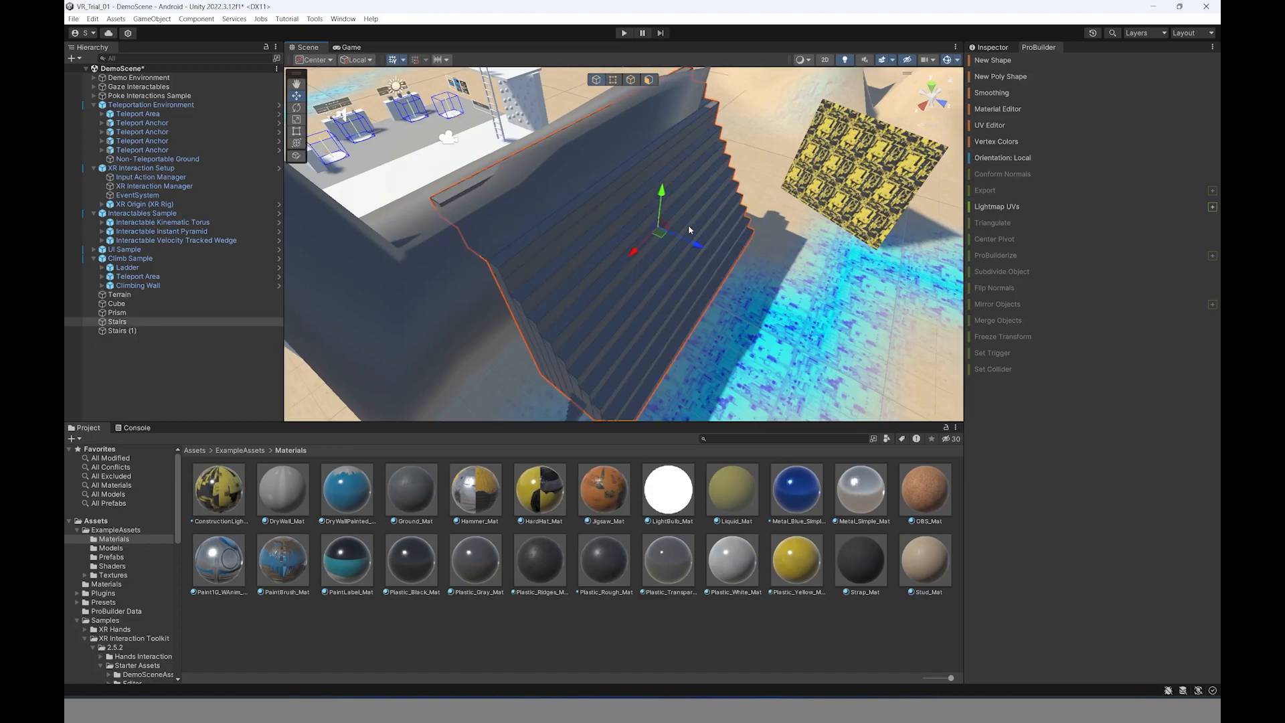
pyautogui.moveTo(696, 242); pyautogui.dragTo(736, 271)
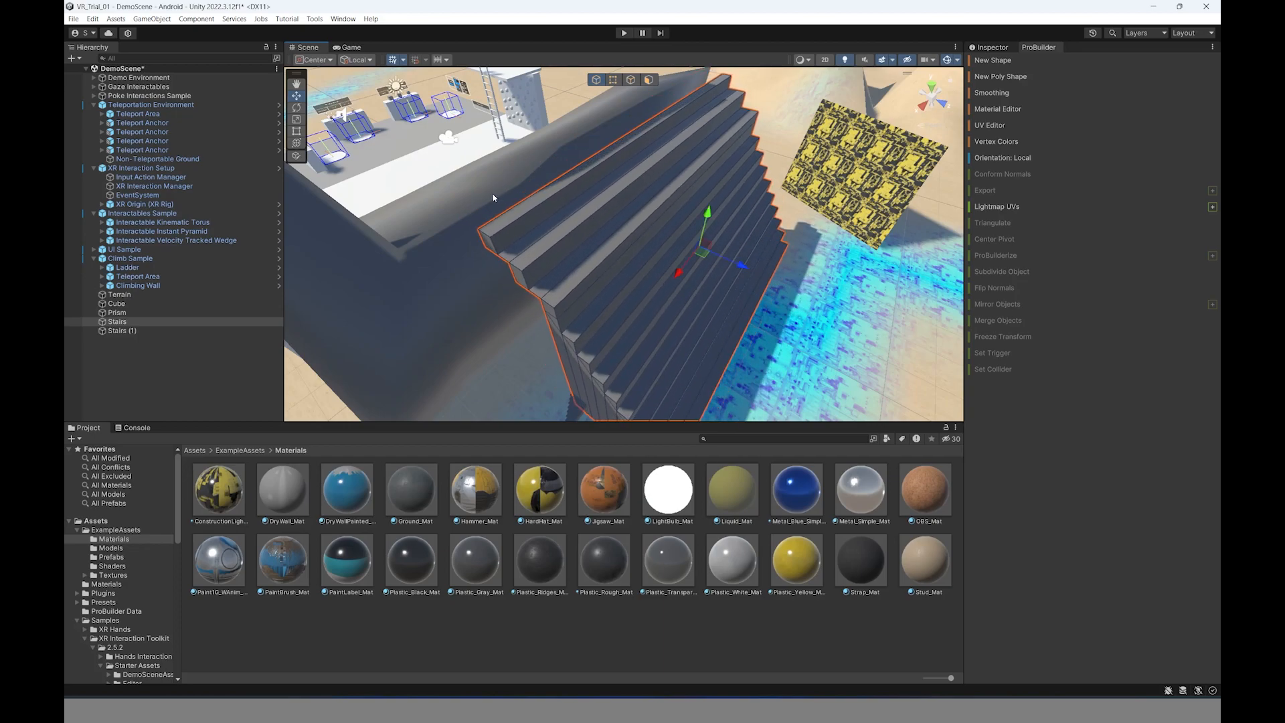
pyautogui.scroll(-10, 770, 314)
pyautogui.scroll(5, 770, 332)
pyautogui.click(718, 315)
pyautogui.click(385, 189)
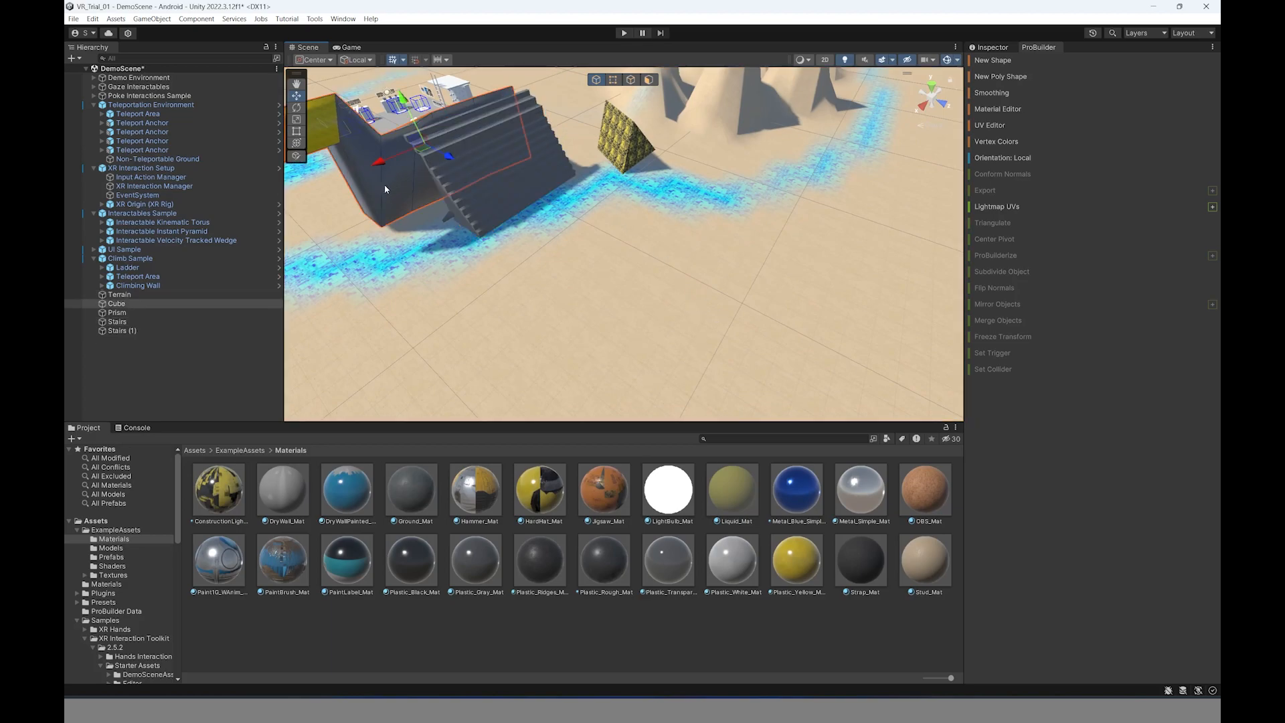
# - Create a Cube shape of about 2.4 × 2.7 × 2.9 on the sand in front of the stairs
pyautogui.click(1008, 61)
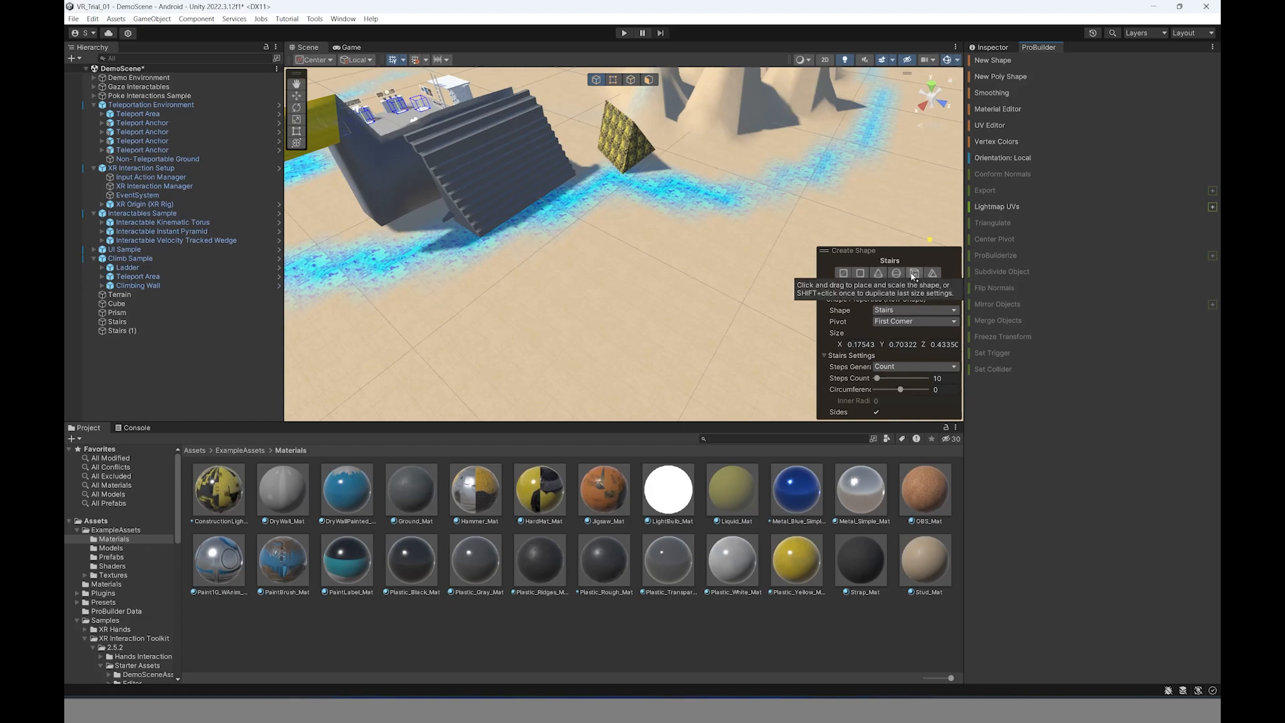
pyautogui.click(900, 275)
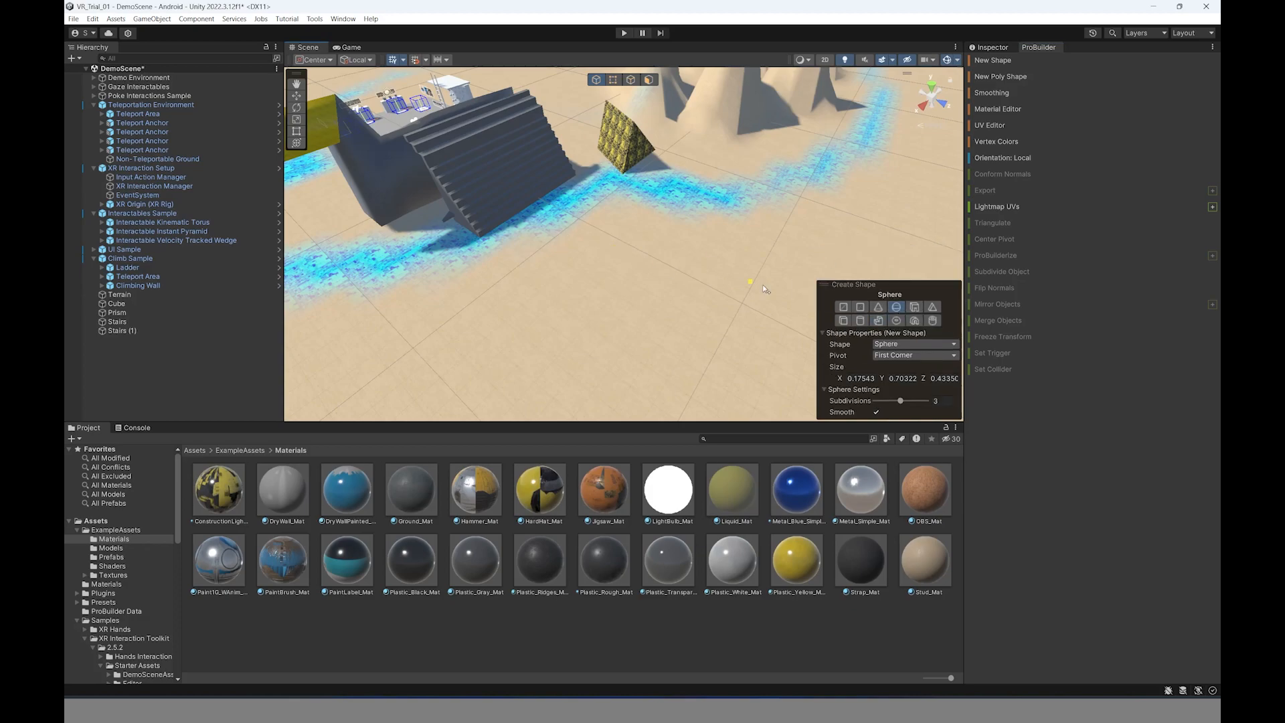
pyautogui.click(843, 320)
pyautogui.moveTo(583, 246); pyautogui.dragTo(596, 302)
pyautogui.click(586, 266)
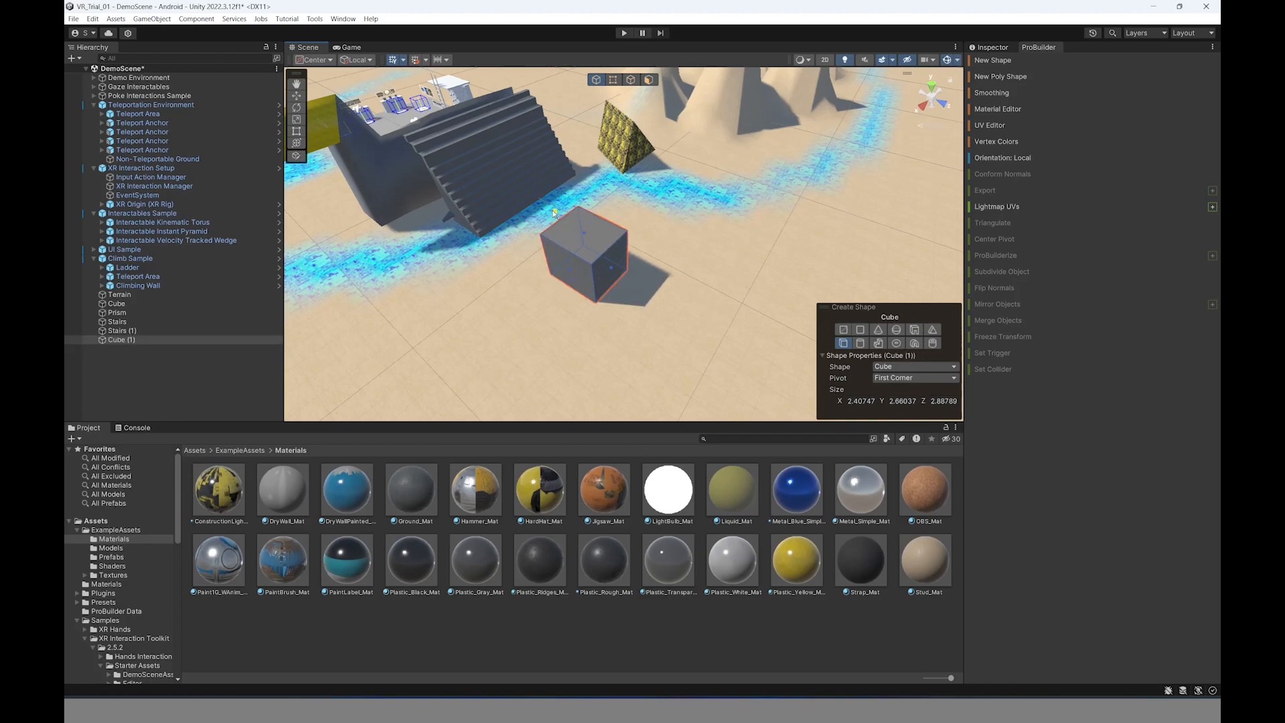
# - Move the new cube up to the cube wall, above its yellow section
pyautogui.scroll(3, 587, 247)
pyautogui.moveTo(609, 235); pyautogui.dragTo(730, 282, button='middle')
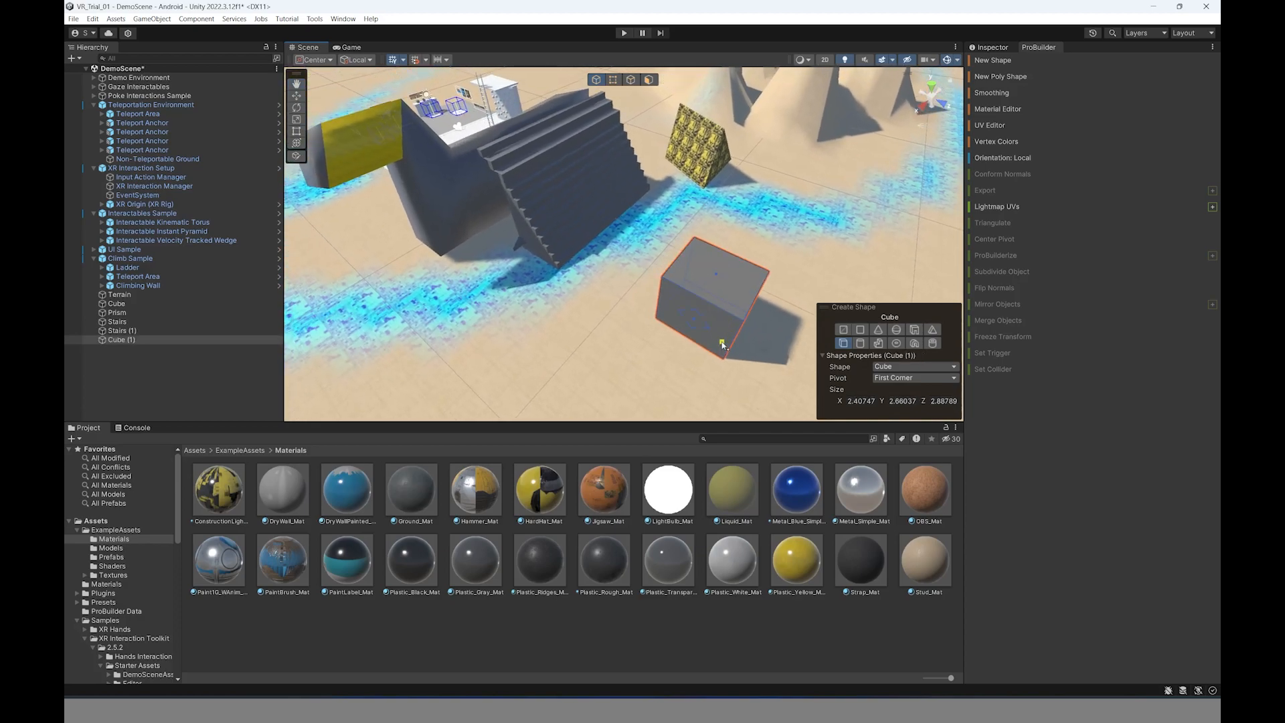
pyautogui.moveTo(607, 275)
pyautogui.mouseDown(button='middle')
pyautogui.moveTo(648, 312)
pyautogui.moveTo(605, 308)
pyautogui.moveTo(583, 275)
pyautogui.mouseUp(button='middle')
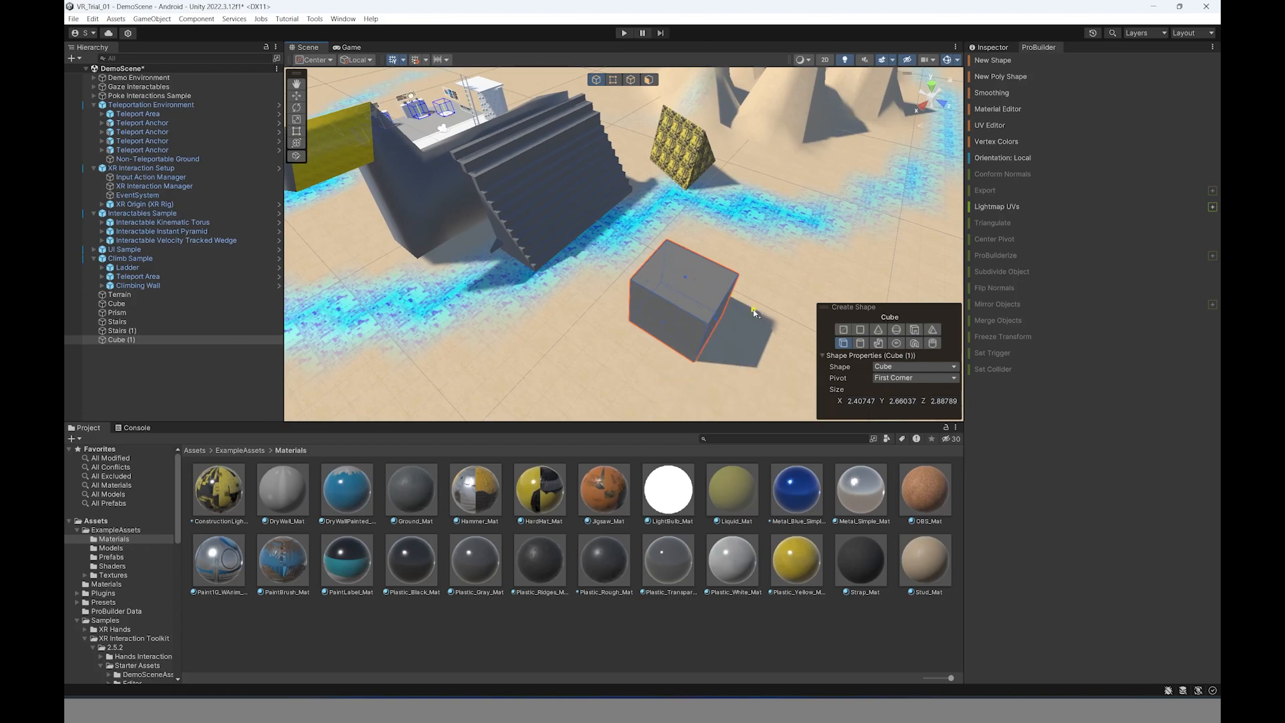
pyautogui.press('w')
pyautogui.moveTo(679, 306); pyautogui.dragTo(338, 115)
pyautogui.scroll(-3, 362, 131)
pyautogui.moveTo(423, 232); pyautogui.dragTo(522, 241, button='middle')
pyautogui.scroll(-1, 522, 240)
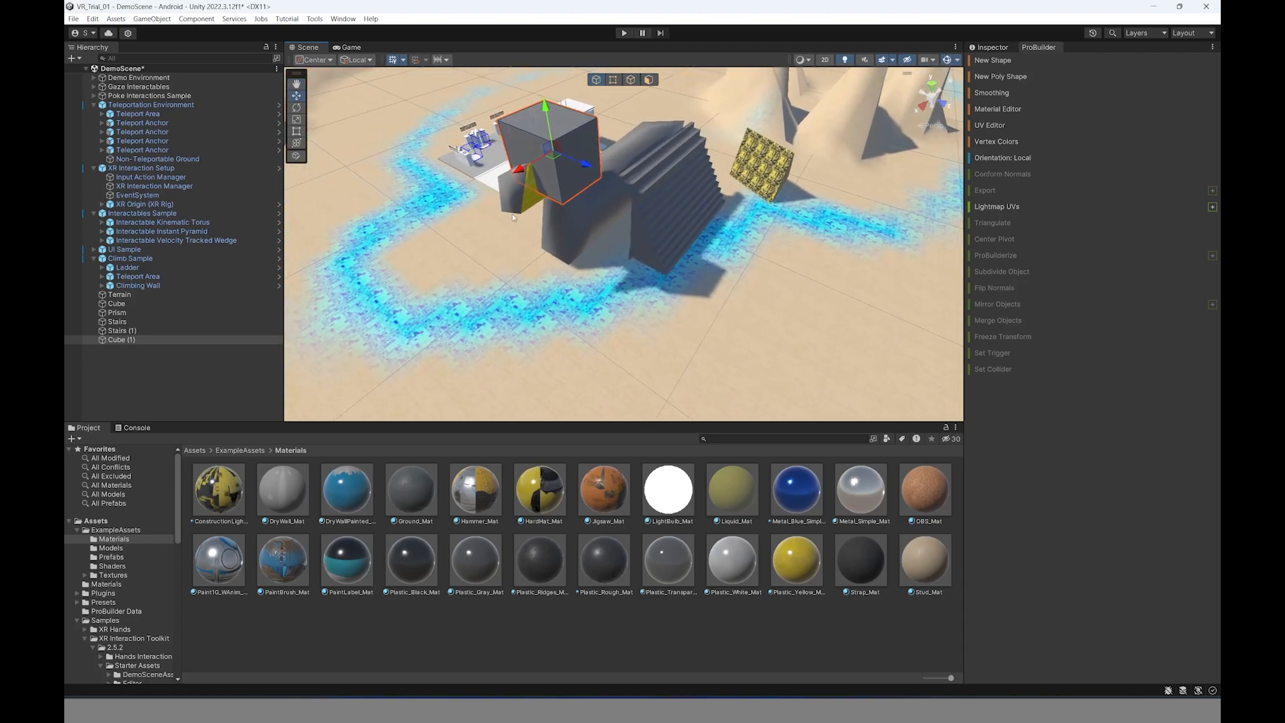
# - Bring the new cube over to the patterned prism, vertex-snap its lower corner onto the prism and deselect it
pyautogui.scroll(2, 623, 166)
pyautogui.moveTo(534, 131); pyautogui.dragTo(820, 255)
pyautogui.scroll(2, 820, 254)
pyautogui.moveTo(867, 244); pyautogui.dragTo(557, 256, button='middle')
pyautogui.scroll(3, 632, 202)
pyautogui.moveTo(669, 224); pyautogui.dragTo(631, 280, button='middle')
pyautogui.click(621, 373)
pyautogui.click(521, 306)
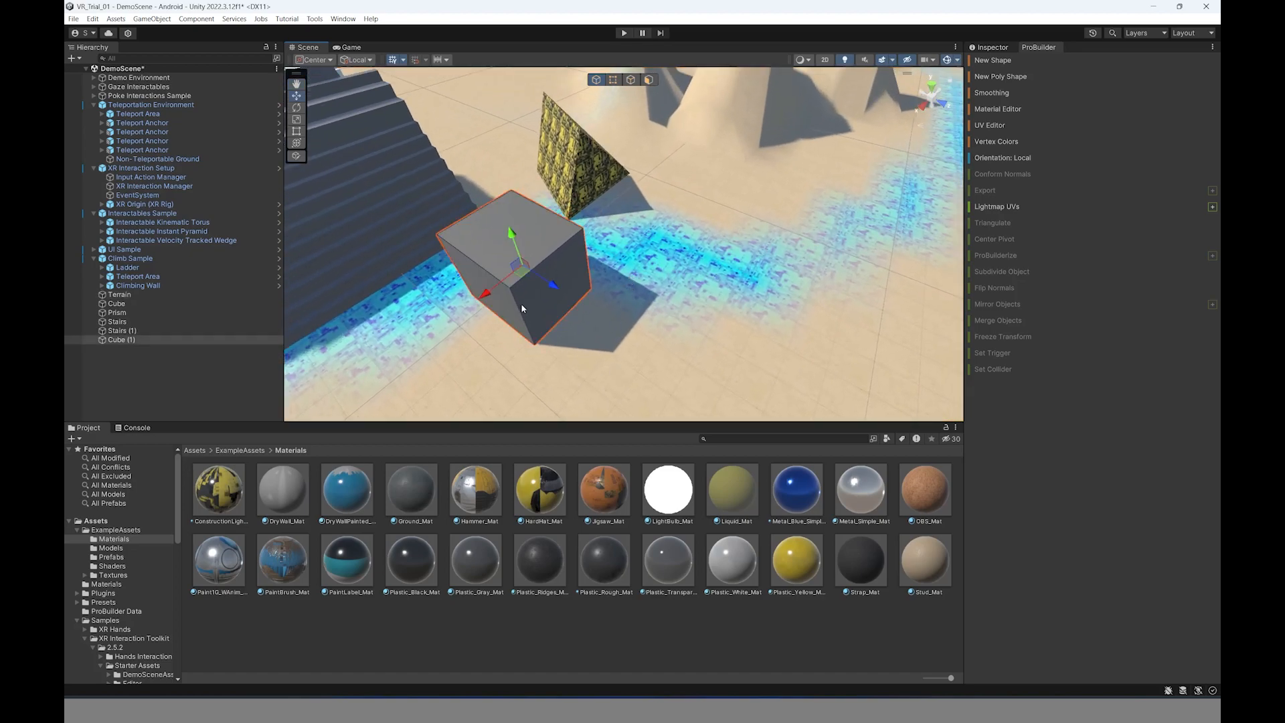
pyautogui.press('v')
pyautogui.moveTo(467, 296); pyautogui.dragTo(607, 143)
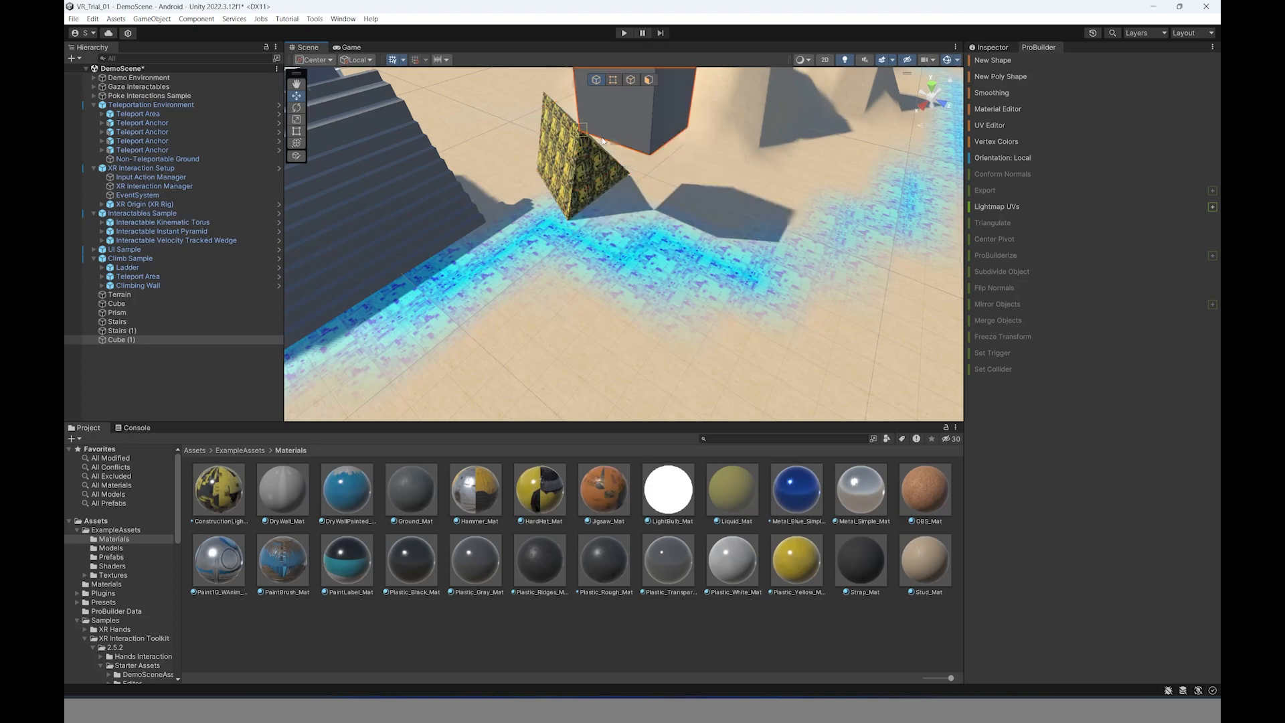
pyautogui.click(692, 250)
# - Examine the whole terrain with the stairs, prism and cube from several angles and distances
pyautogui.scroll(-6, 718, 286)
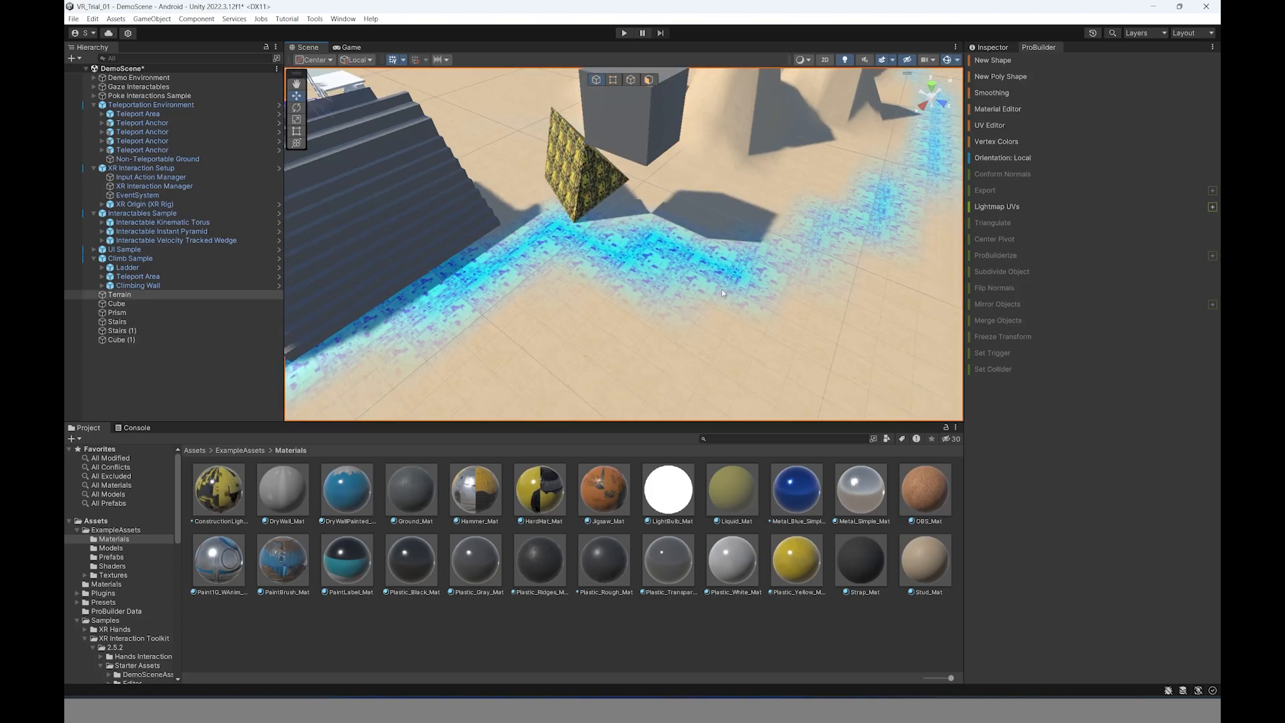
pyautogui.moveTo(607, 281); pyautogui.dragTo(652, 307, button='middle')
pyautogui.scroll(3, 717, 187)
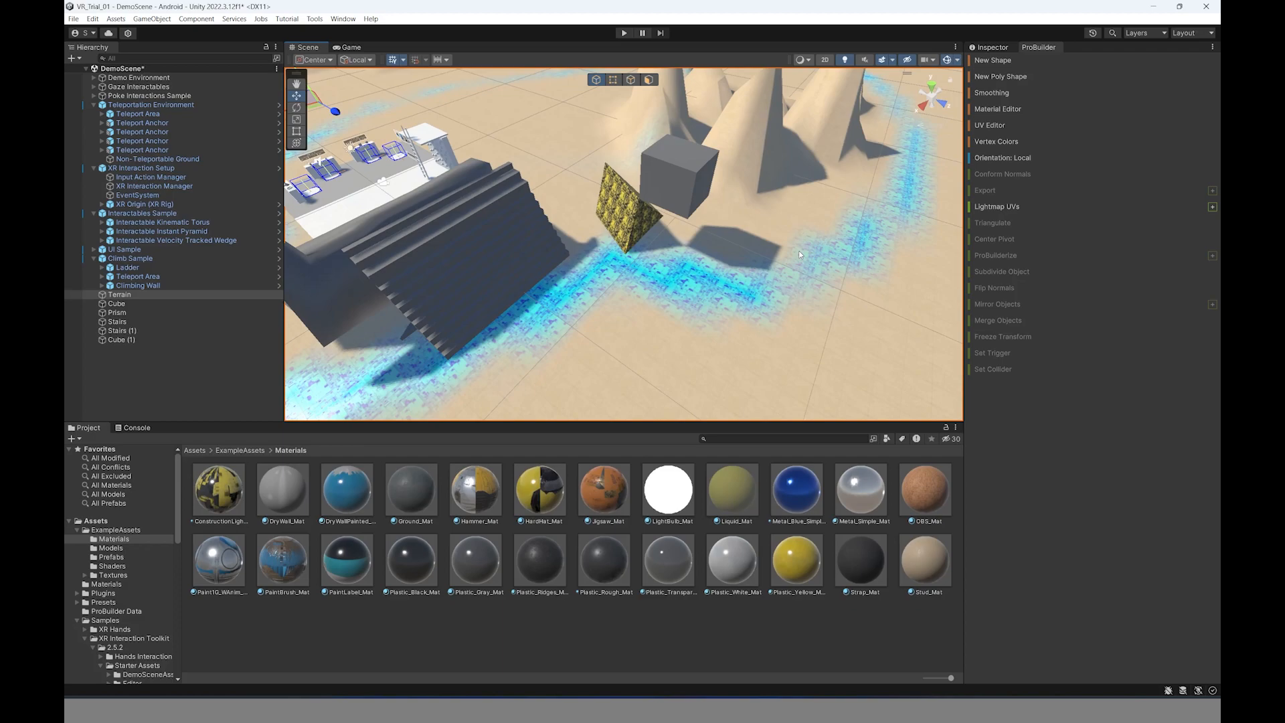
pyautogui.scroll(-8, 764, 291)
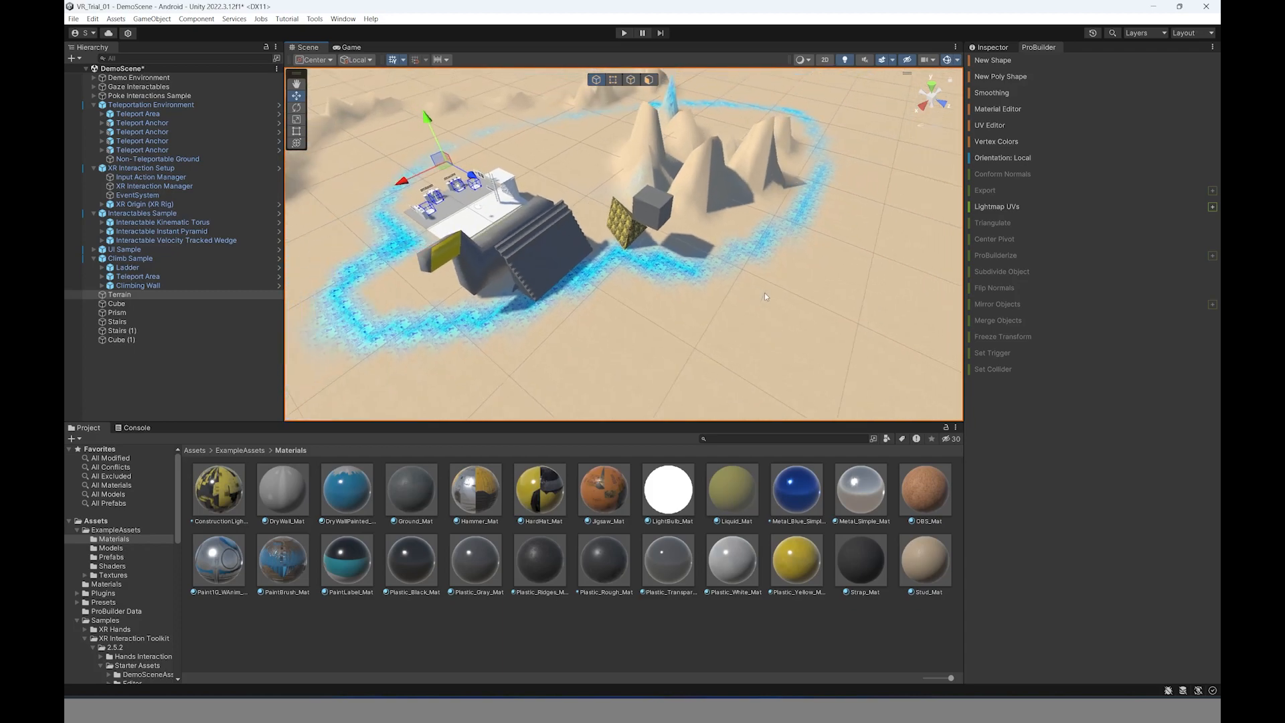
pyautogui.moveTo(658, 280); pyautogui.dragTo(751, 313, button='middle')
pyautogui.scroll(5, 747, 290)
pyautogui.keyDown('alt'); pyautogui.moveTo(613, 231); pyautogui.dragTo(710, 178); pyautogui.keyUp('alt')
pyautogui.moveTo(710, 177); pyautogui.dragTo(711, 175, button='middle')
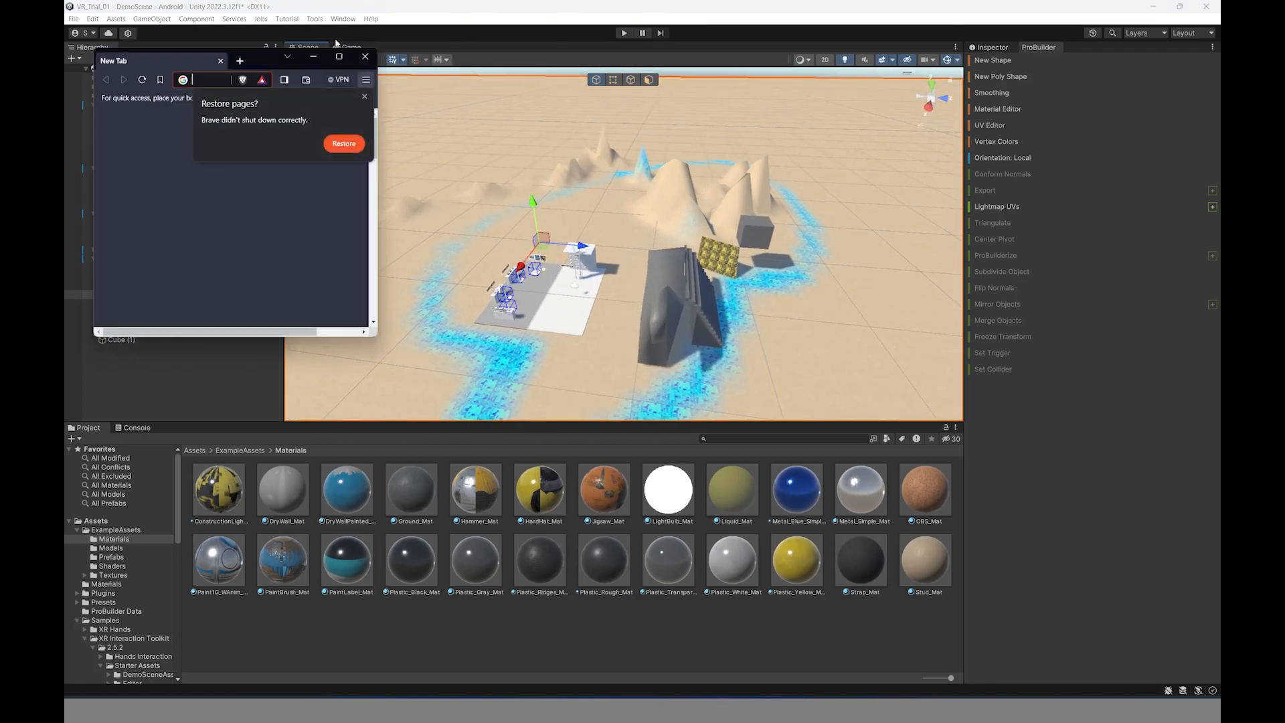
# - Switch to the Brave browser, find the Unity Asset Store and search it for "skybox extended"
pyautogui.write('unity asset store')
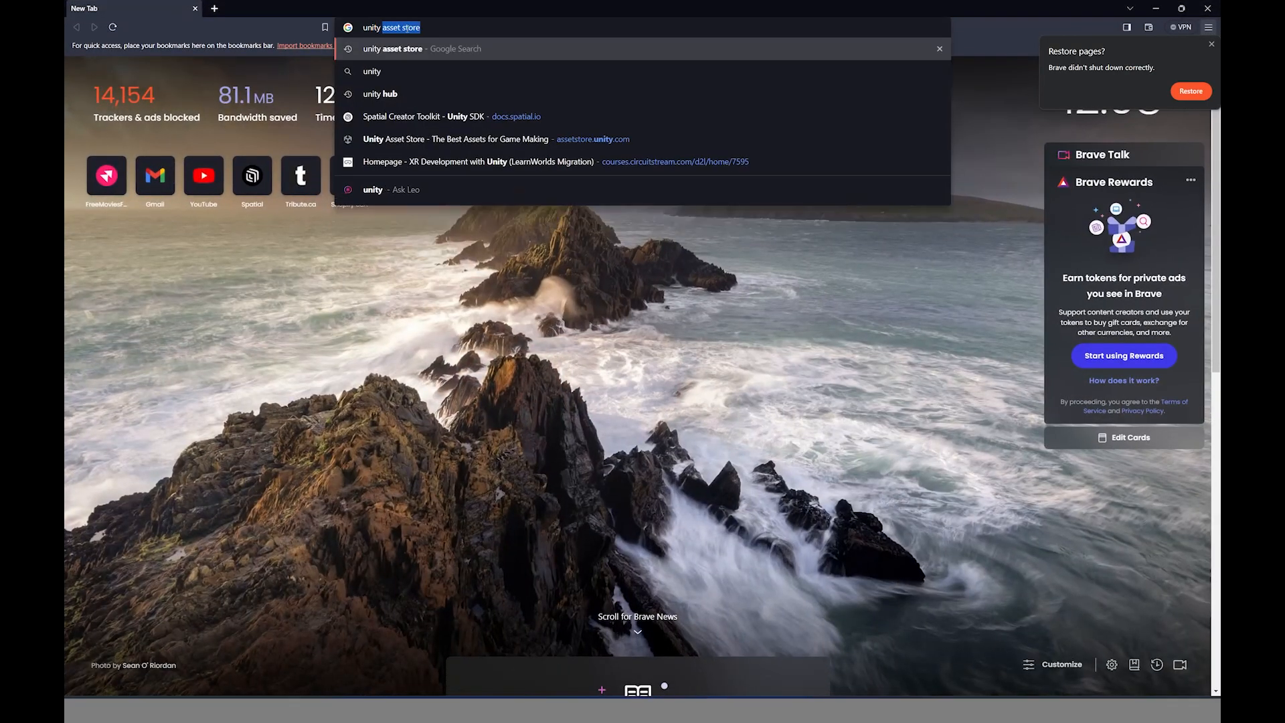
pyautogui.press('Return')
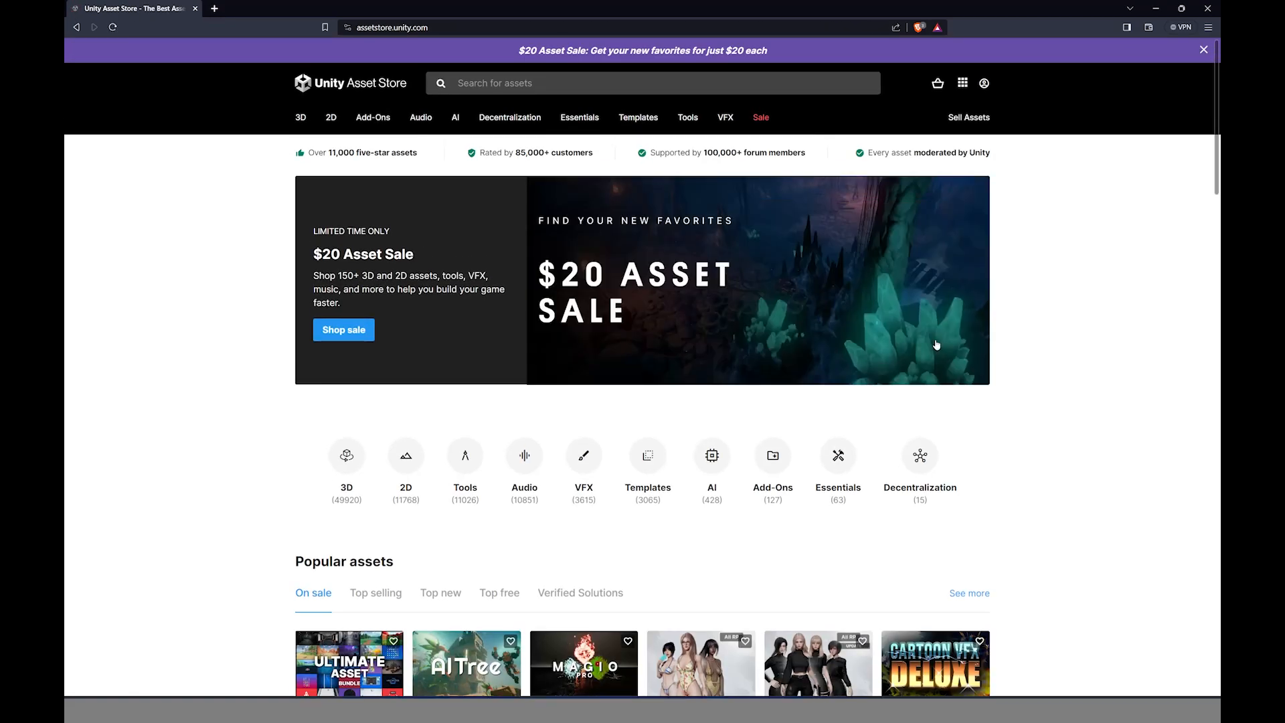
pyautogui.click(618, 87)
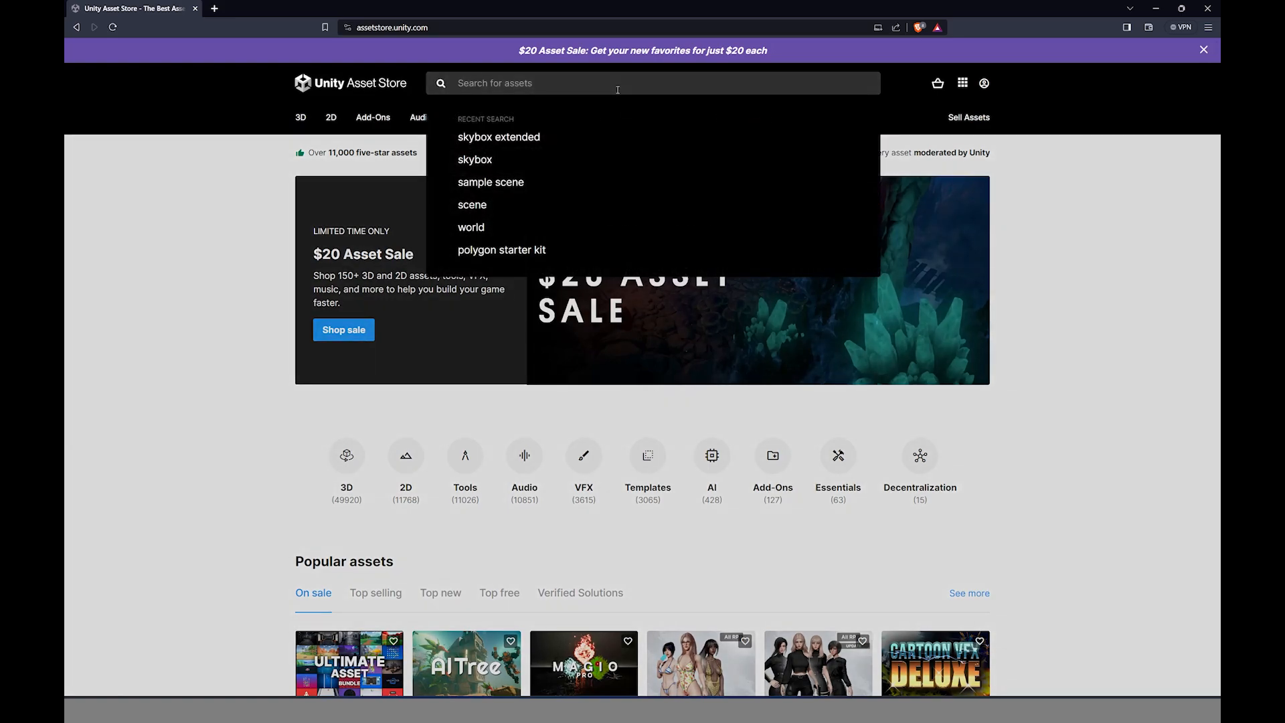
pyautogui.click(527, 143)
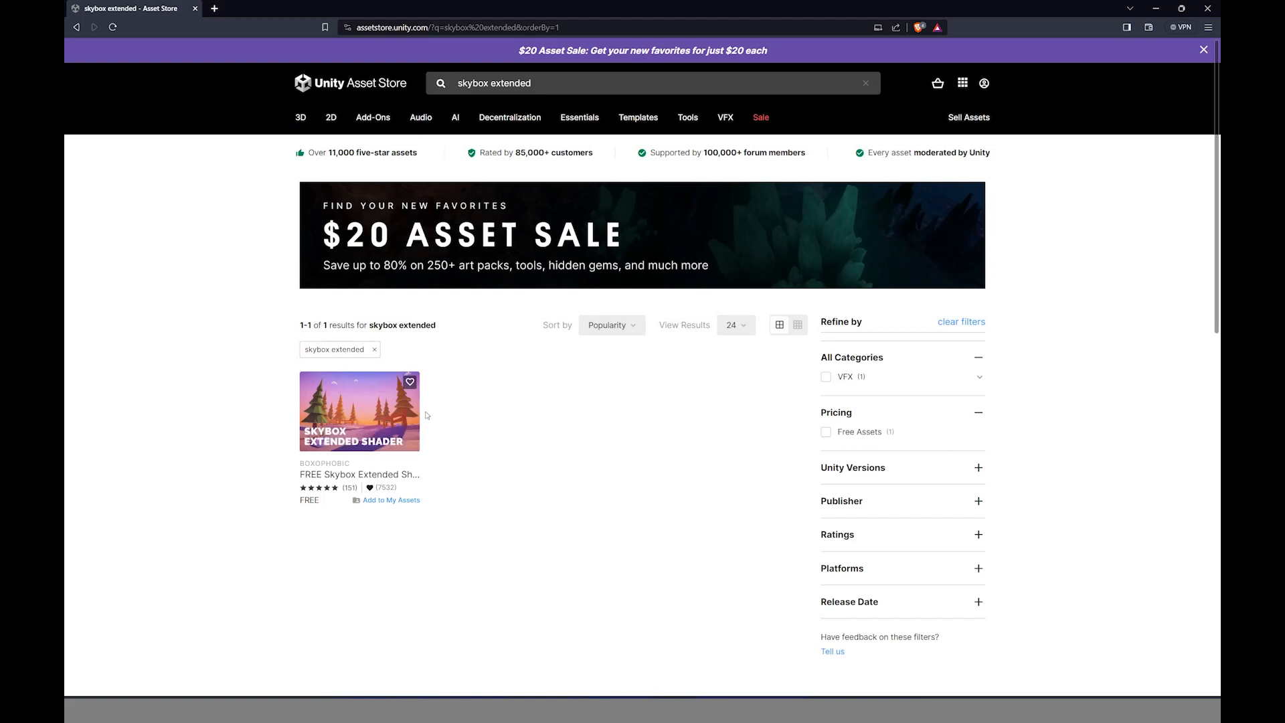
# - Open the FREE Skybox Extended Shader asset page and send the asset to Unity's Package Manager
pyautogui.click(382, 436)
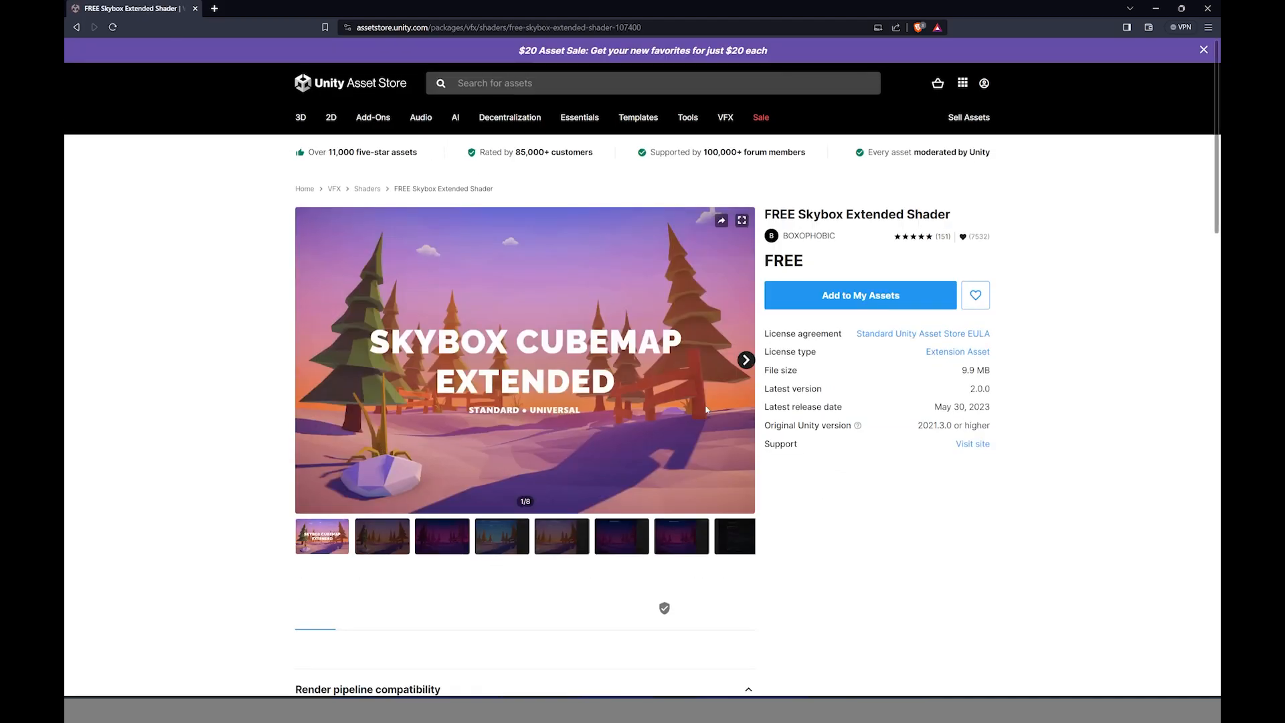
pyautogui.click(818, 335)
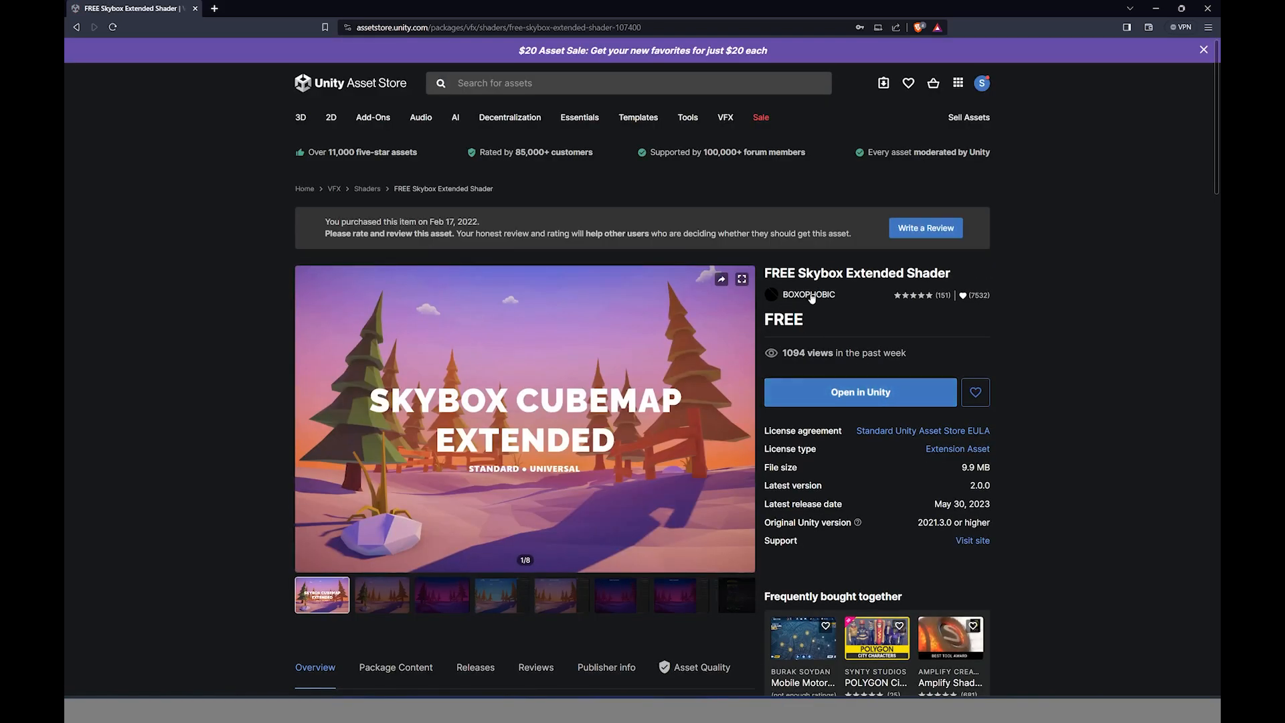
pyautogui.click(854, 400)
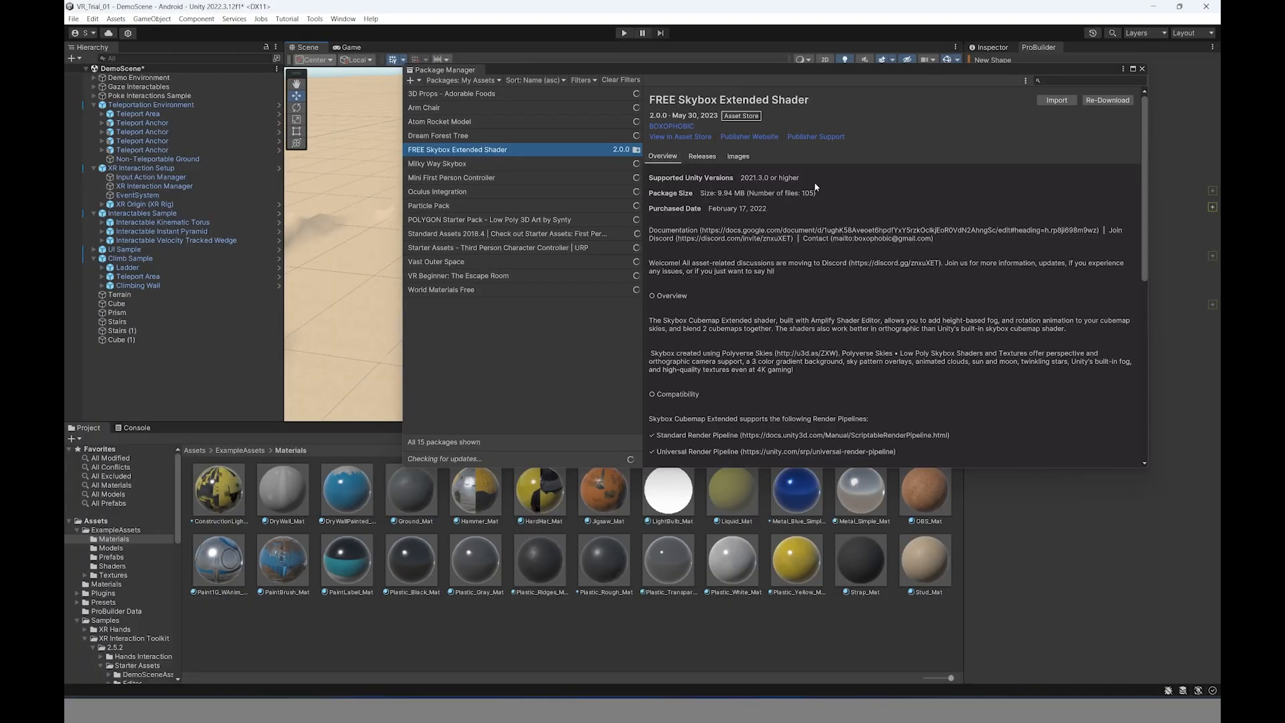
pyautogui.moveTo(716, 70); pyautogui.dragTo(658, 92)
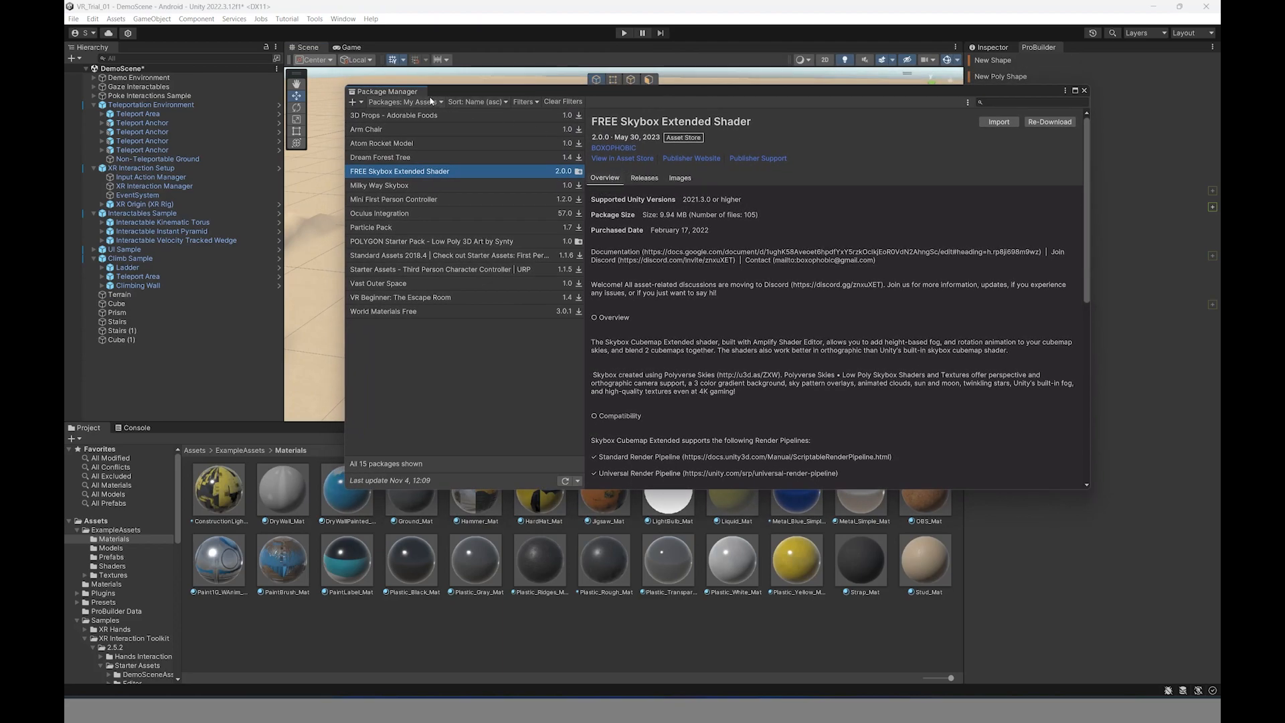
# - Import all files of the FREE Skybox Extended Shader package into the project and close the Package Manager
pyautogui.click(1008, 122)
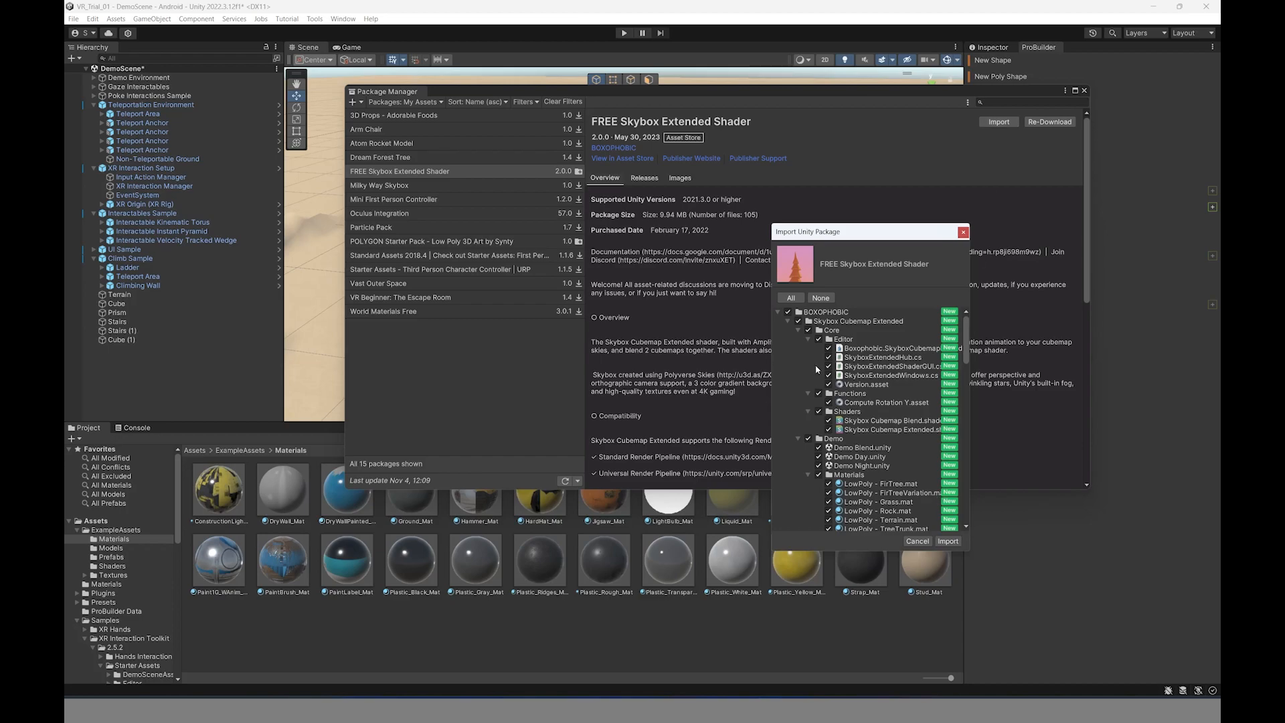
pyautogui.scroll(-15, 830, 323)
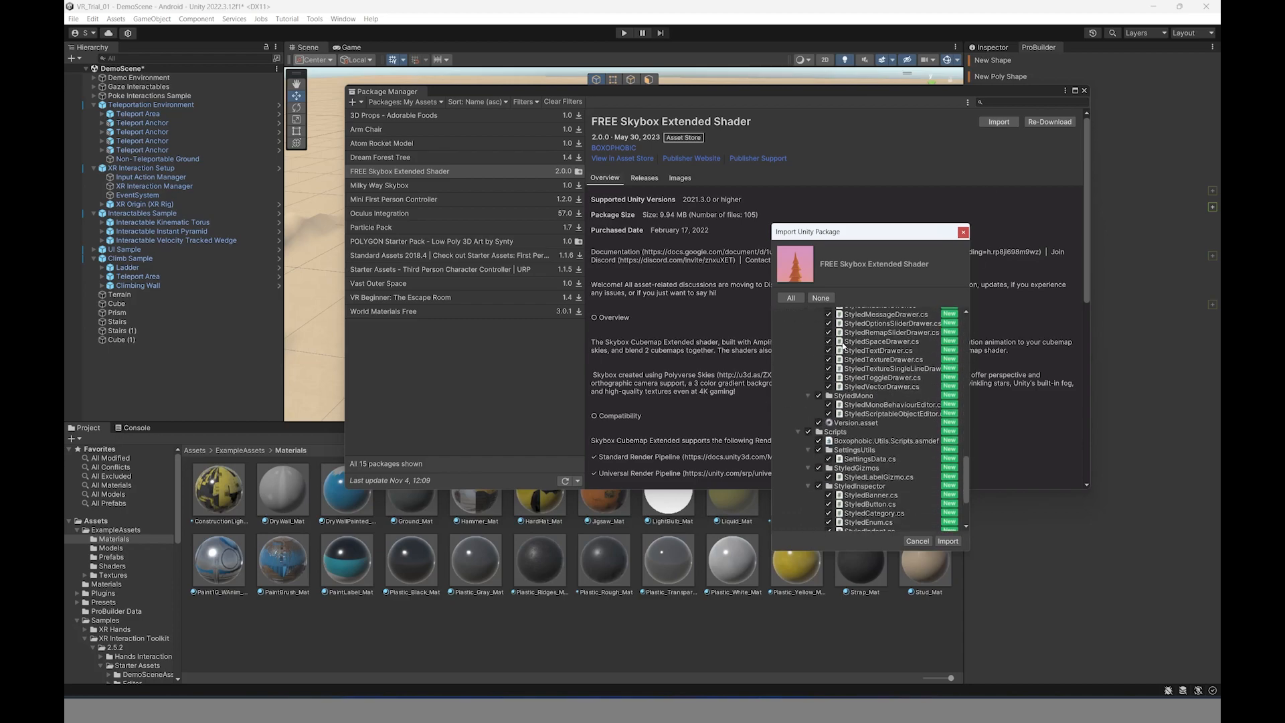
pyautogui.click(949, 542)
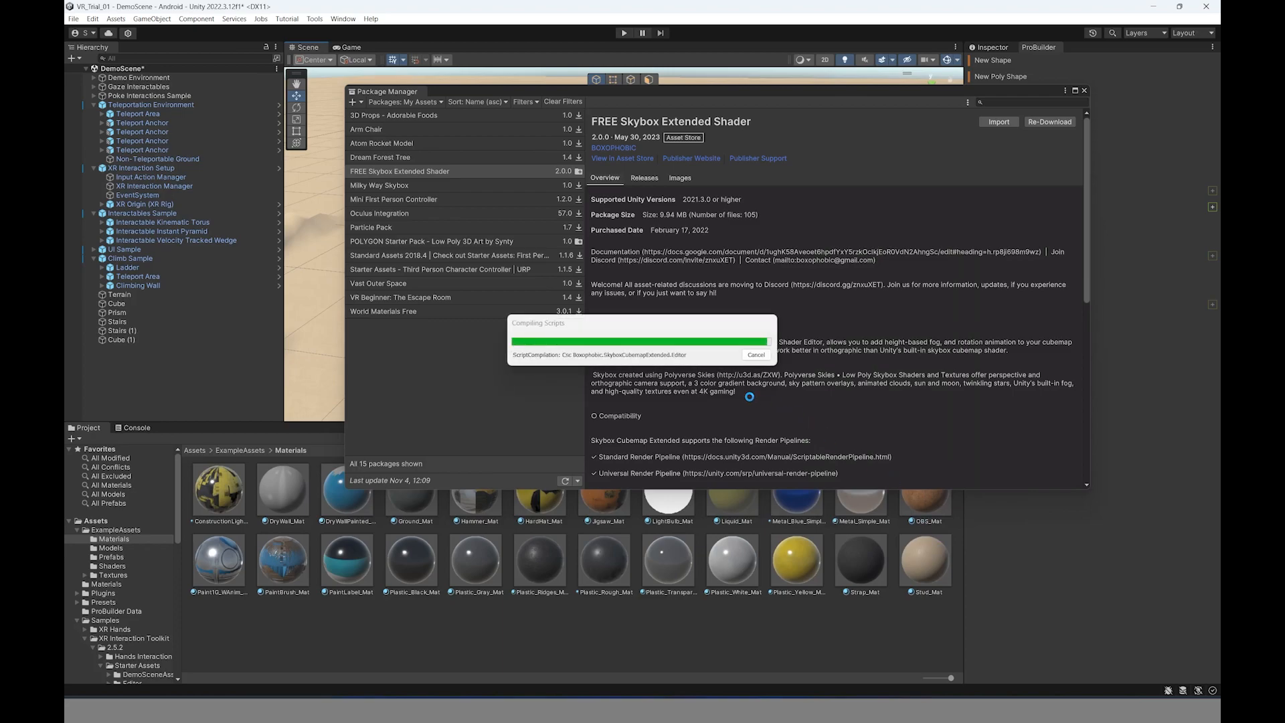
pyautogui.click(1084, 91)
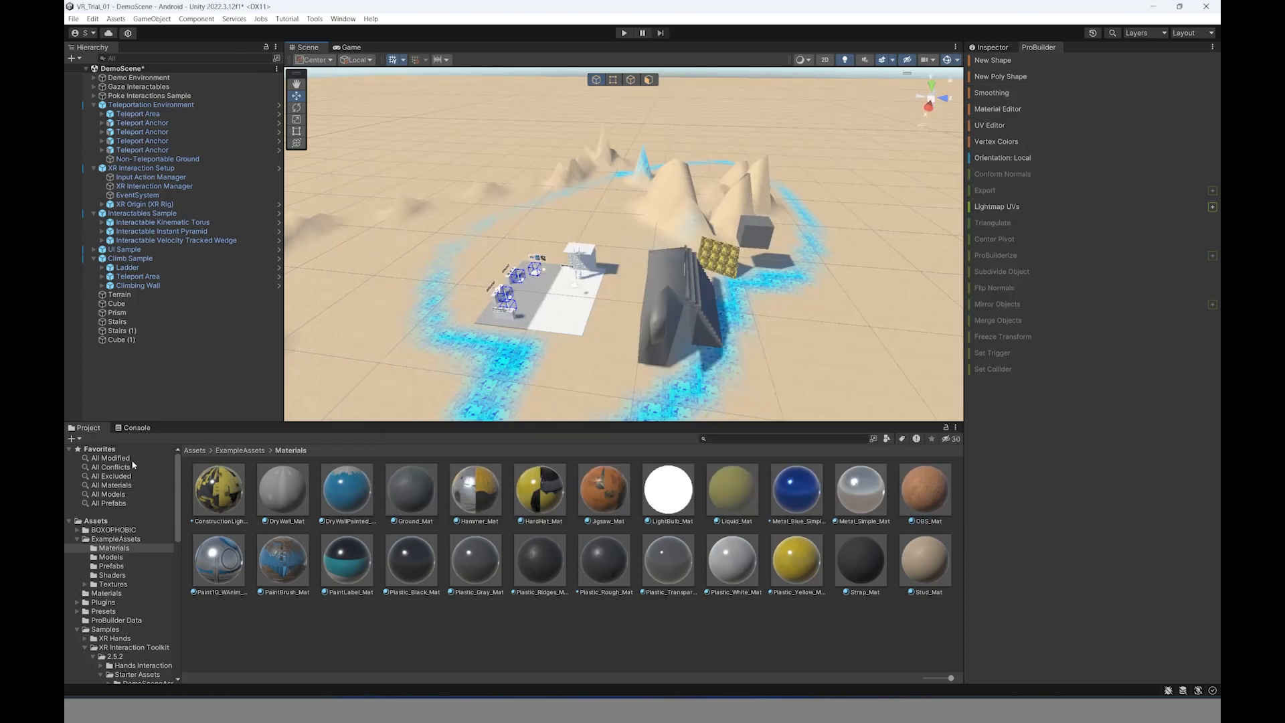
# - Open the Materials folder inside the Demo folder of BOXOPHOBIC's Skybox Cubemap Extended package
pyautogui.click(114, 531)
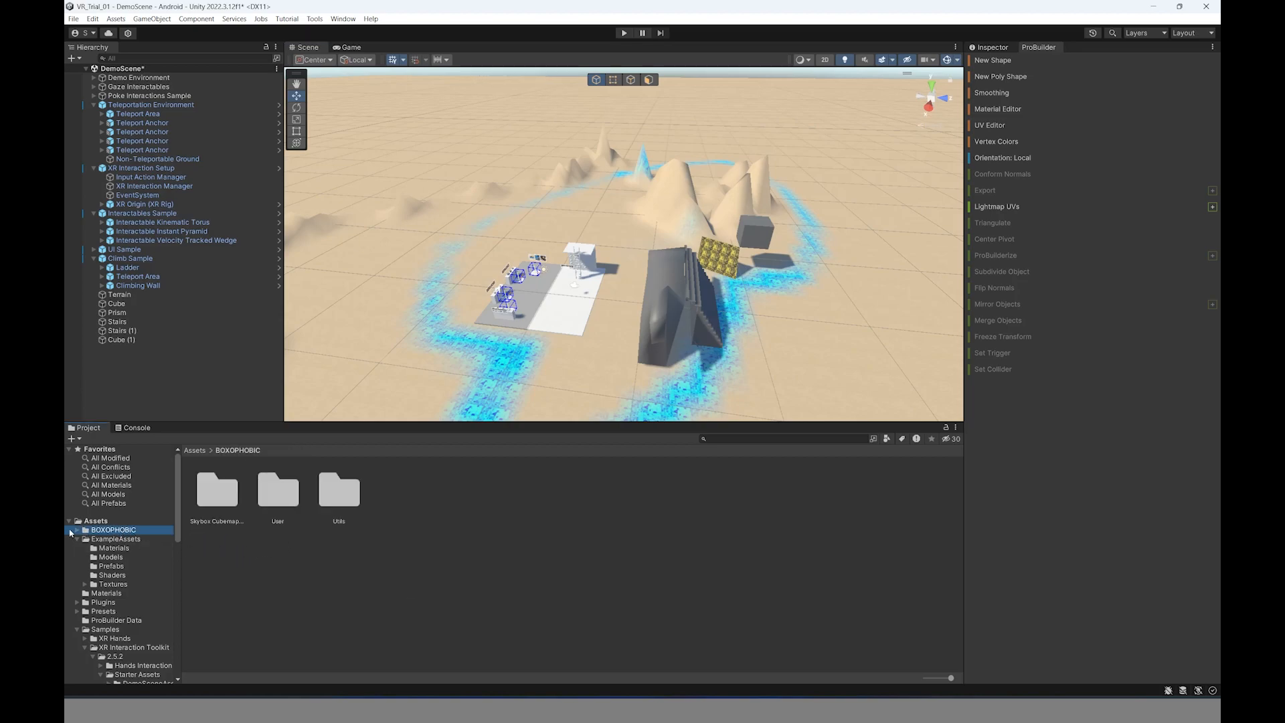
pyautogui.click(77, 530)
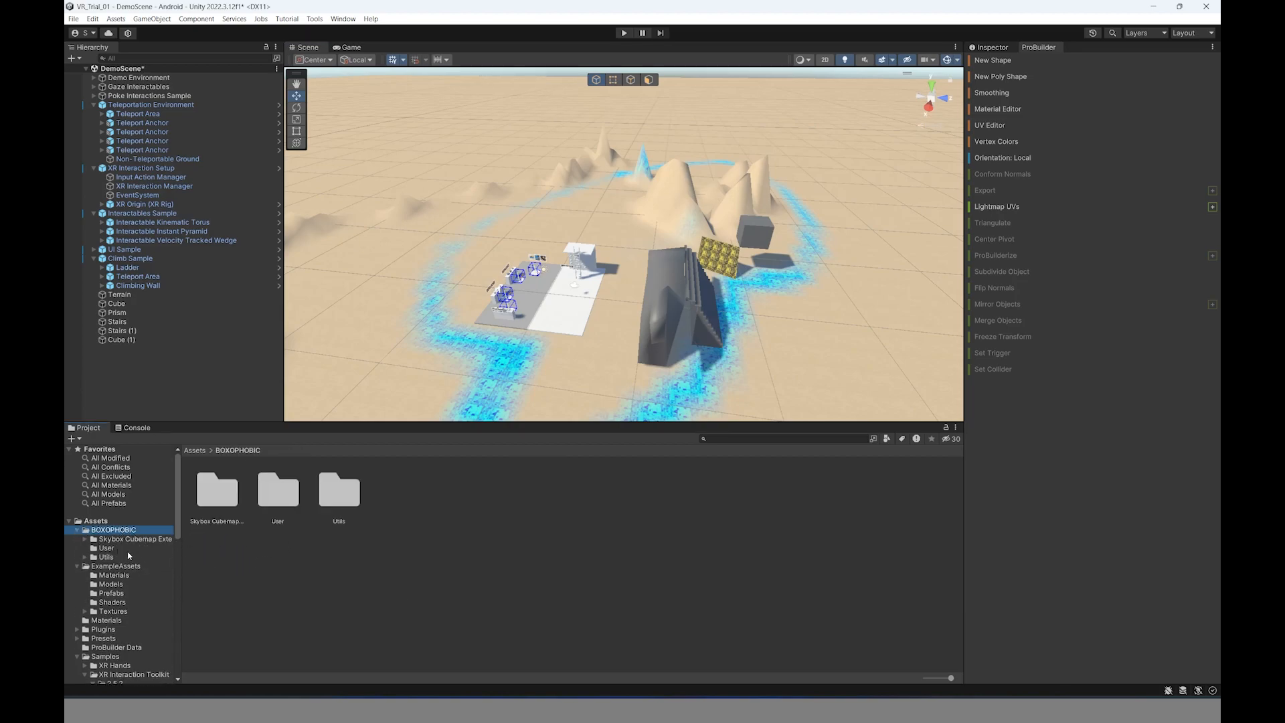
pyautogui.click(144, 540)
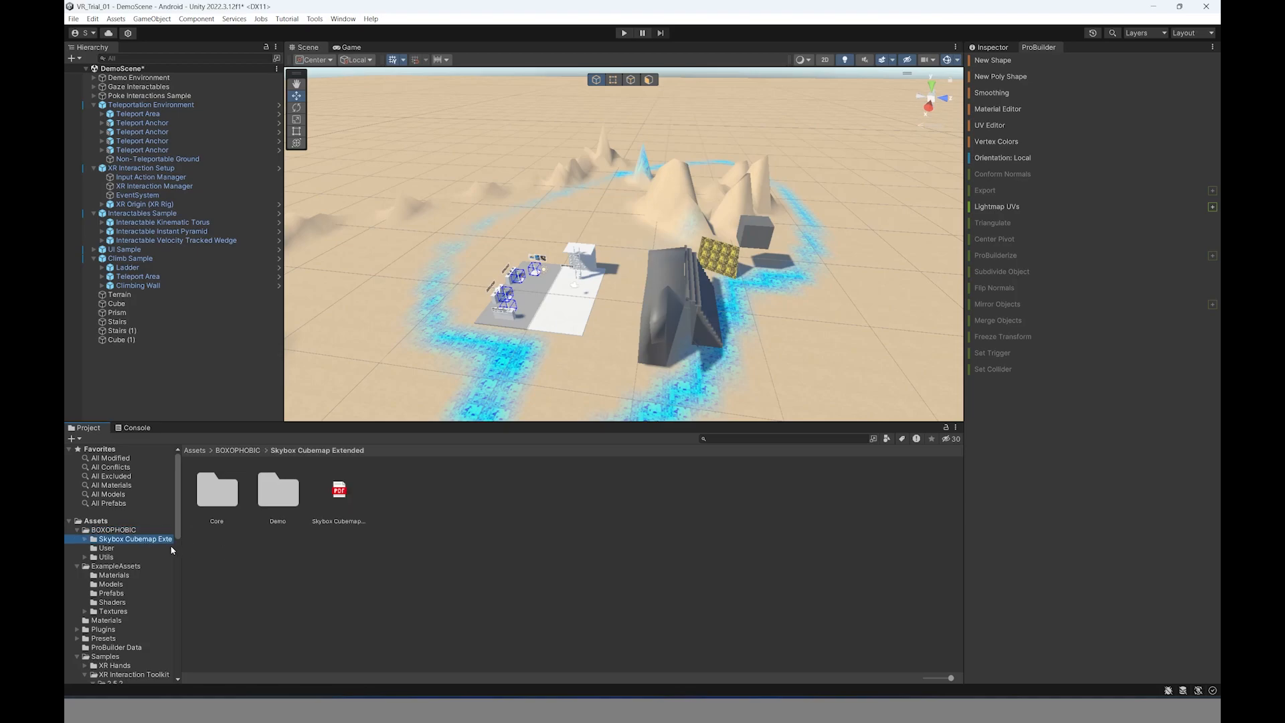
pyautogui.doubleClick(278, 488)
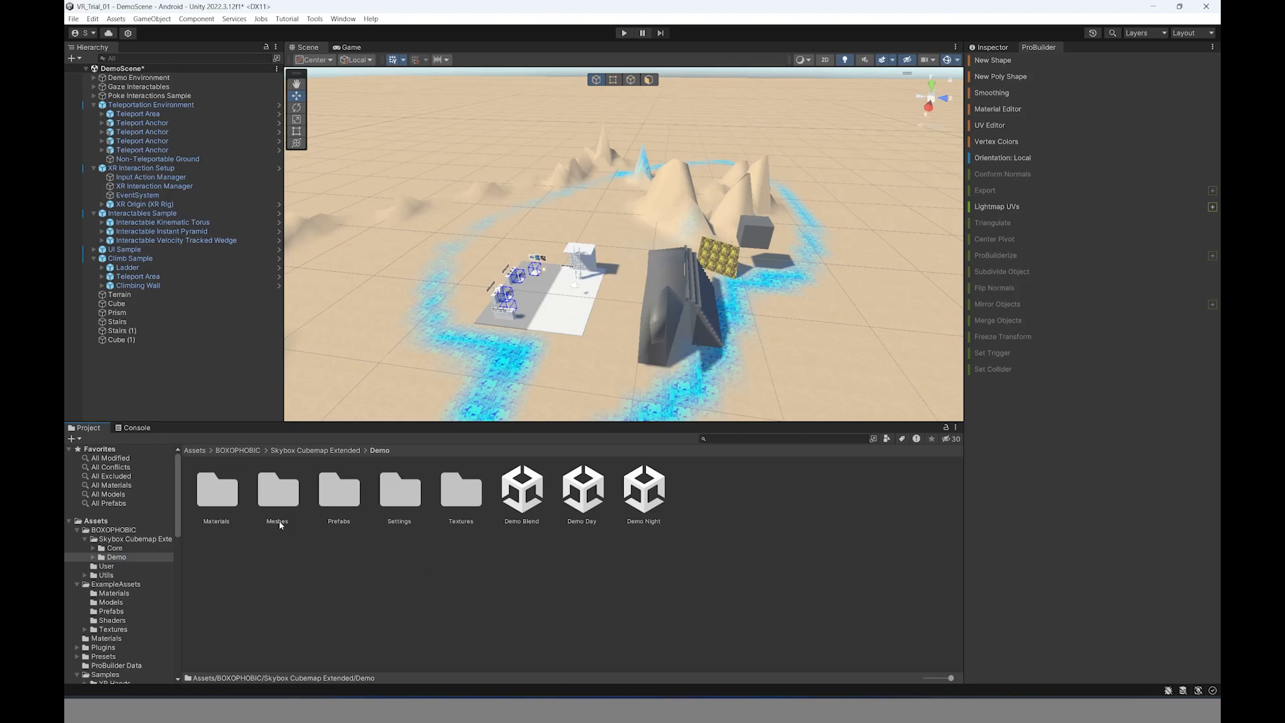
pyautogui.doubleClick(217, 488)
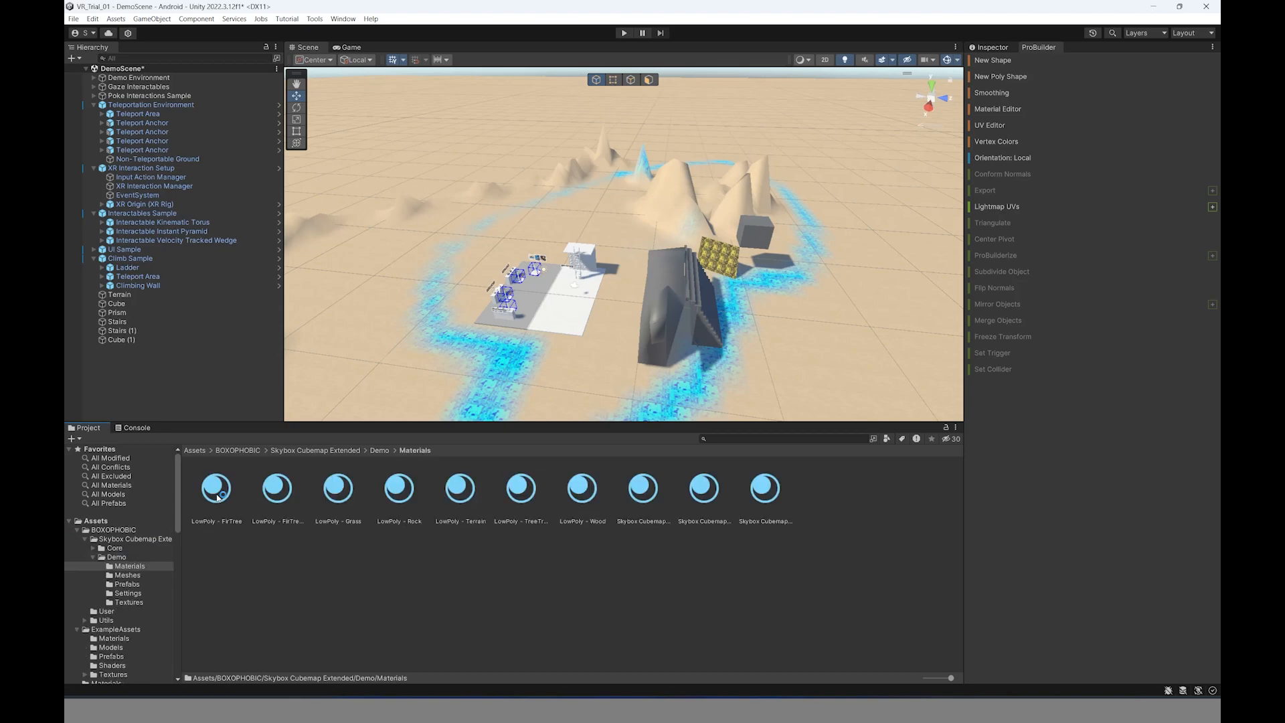
# - Show the materials as a list and inspect the Skybox Cubemap Extended Blend, Day and Night materials with their previews
pyautogui.click(654, 492)
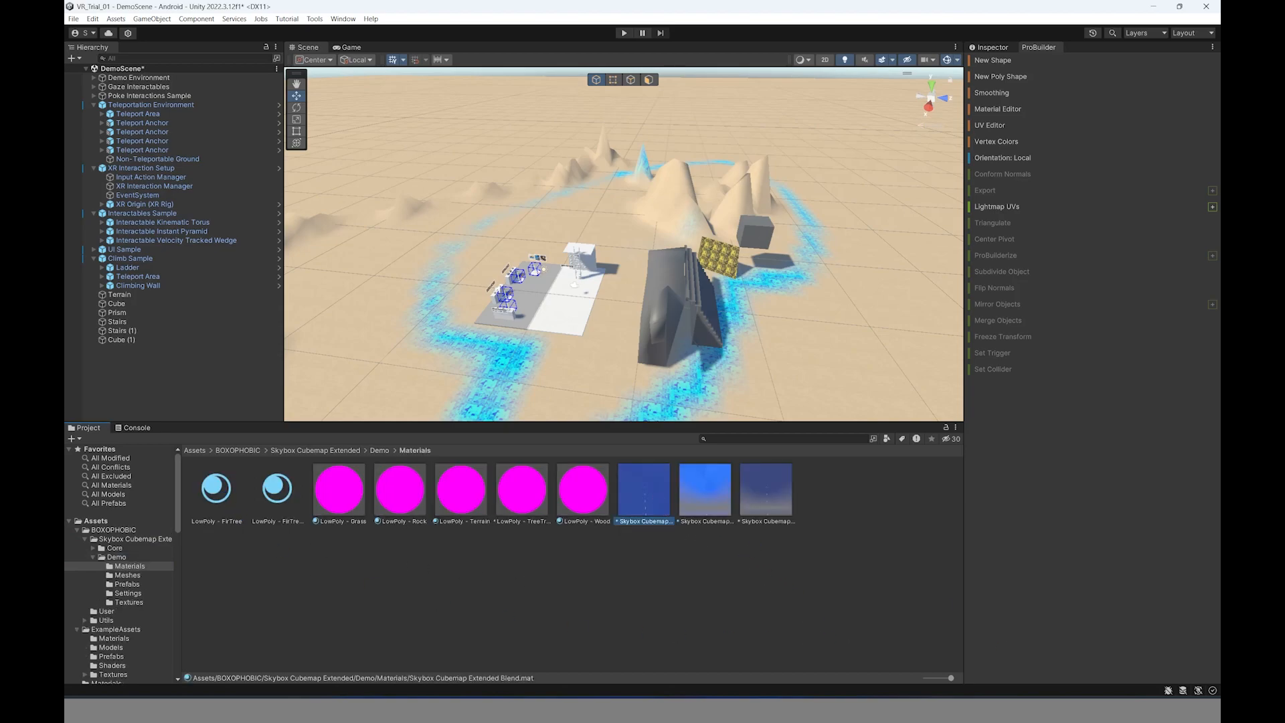
pyautogui.moveTo(951, 679); pyautogui.dragTo(924, 679)
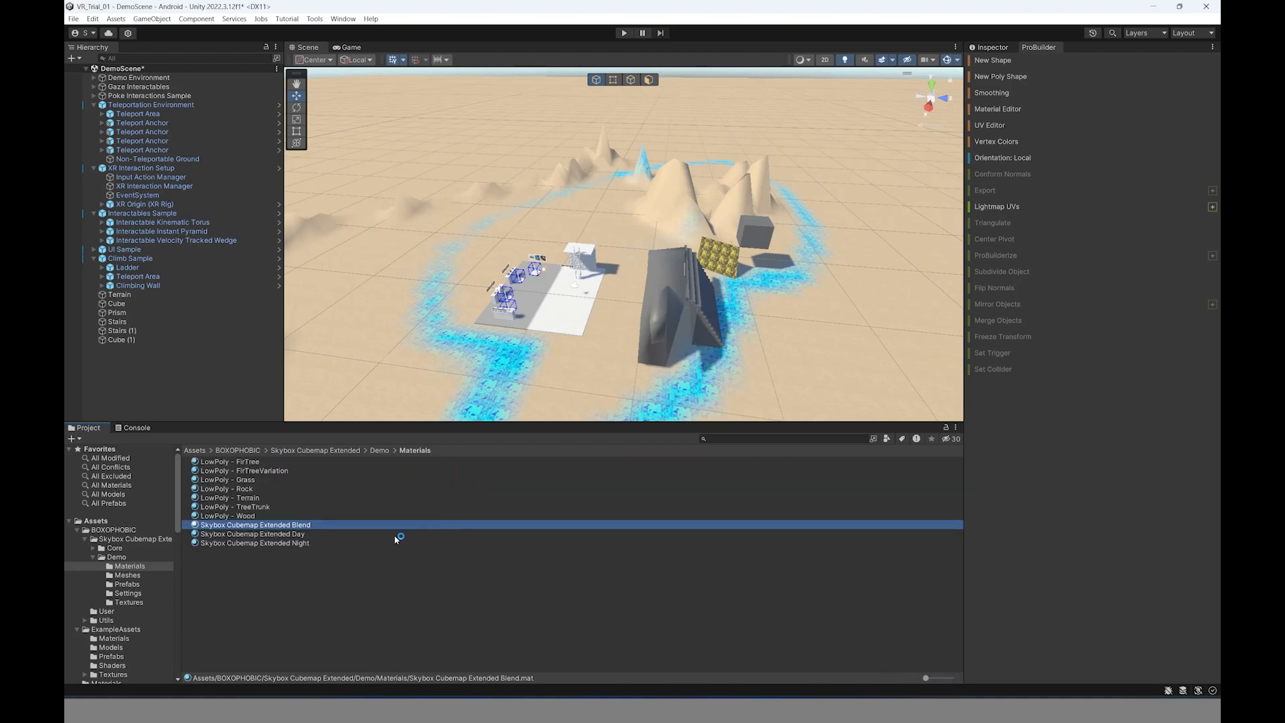
pyautogui.click(994, 48)
pyautogui.moveTo(1085, 585); pyautogui.dragTo(1092, 490)
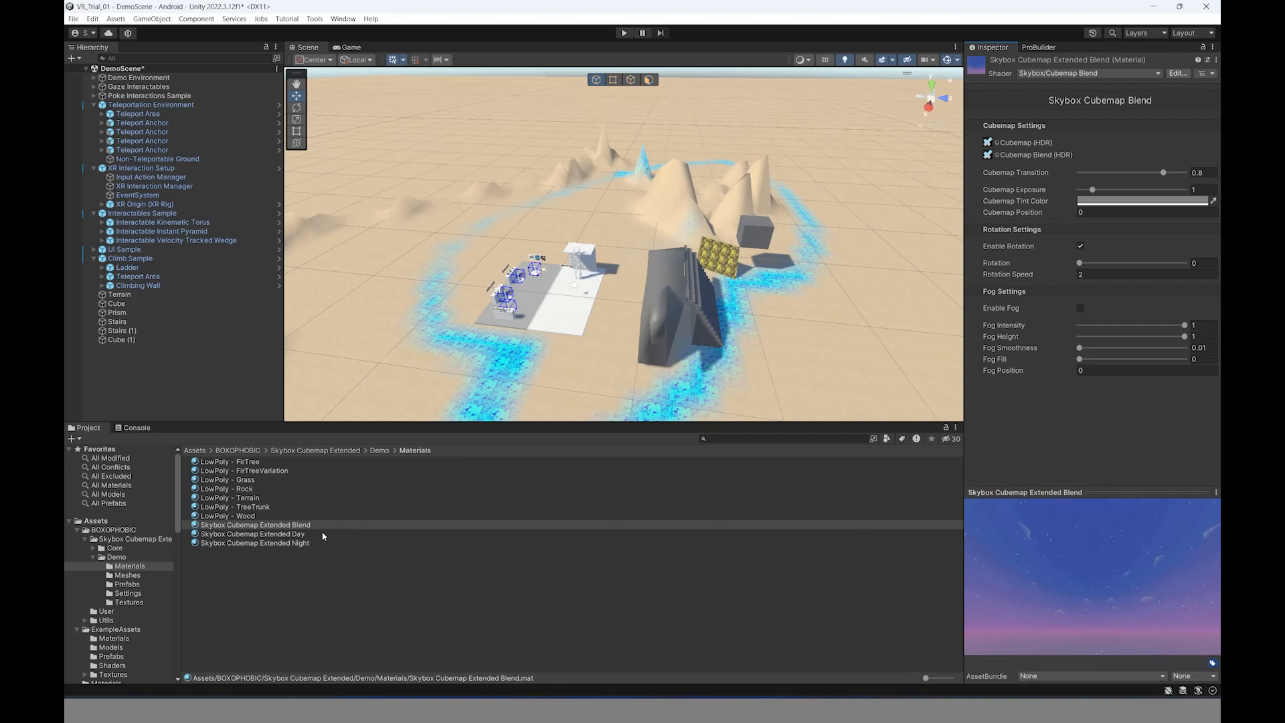
pyautogui.click(279, 535)
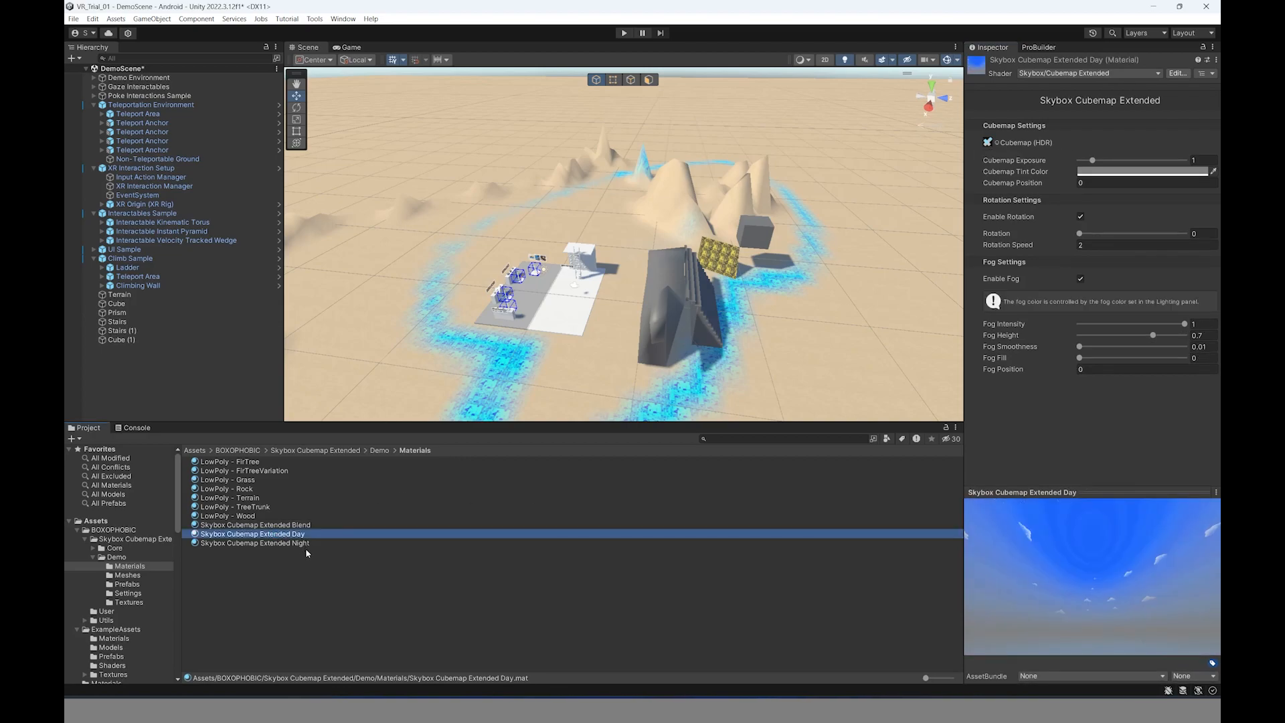
pyautogui.click(307, 543)
pyautogui.click(338, 534)
pyautogui.click(328, 525)
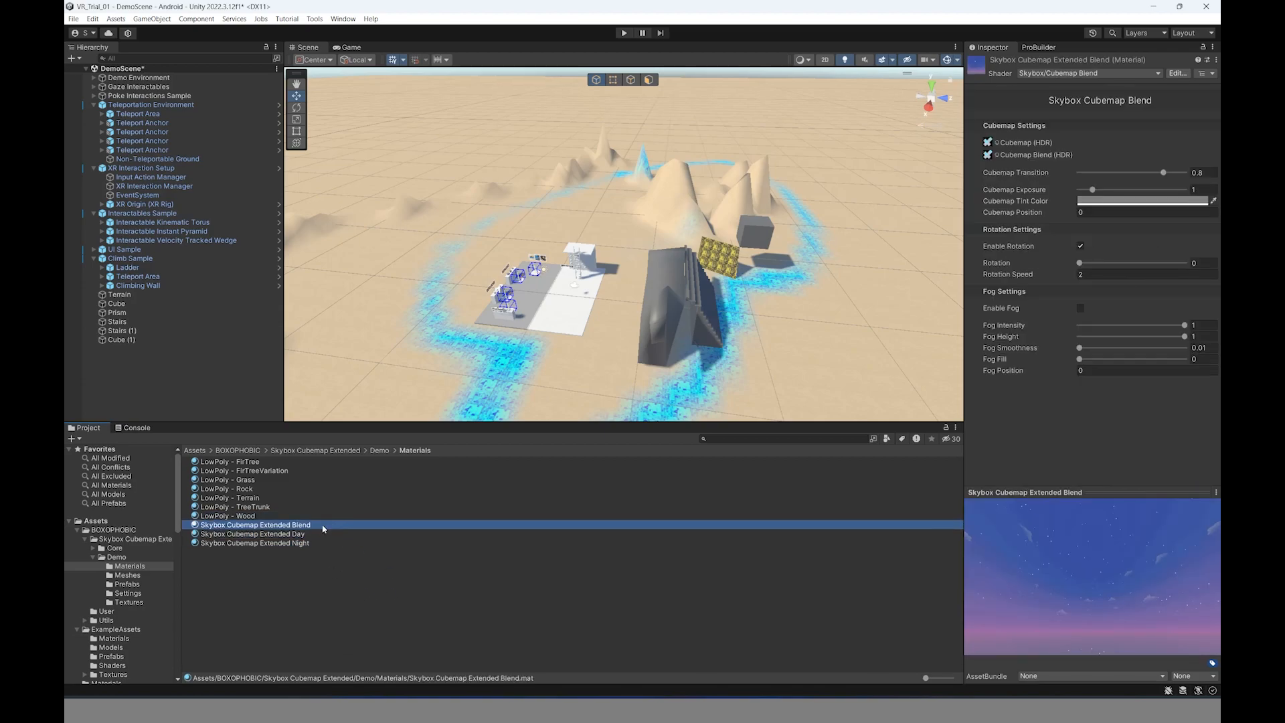
# - Apply the Skybox Cubemap Extended Blend material to the sky of the scene and check the lighting over the terrain
pyautogui.scroll(-4, 694, 224)
pyautogui.moveTo(694, 224); pyautogui.dragTo(646, 314, button='middle')
pyautogui.moveTo(647, 314); pyautogui.dragTo(687, 200, button='right')
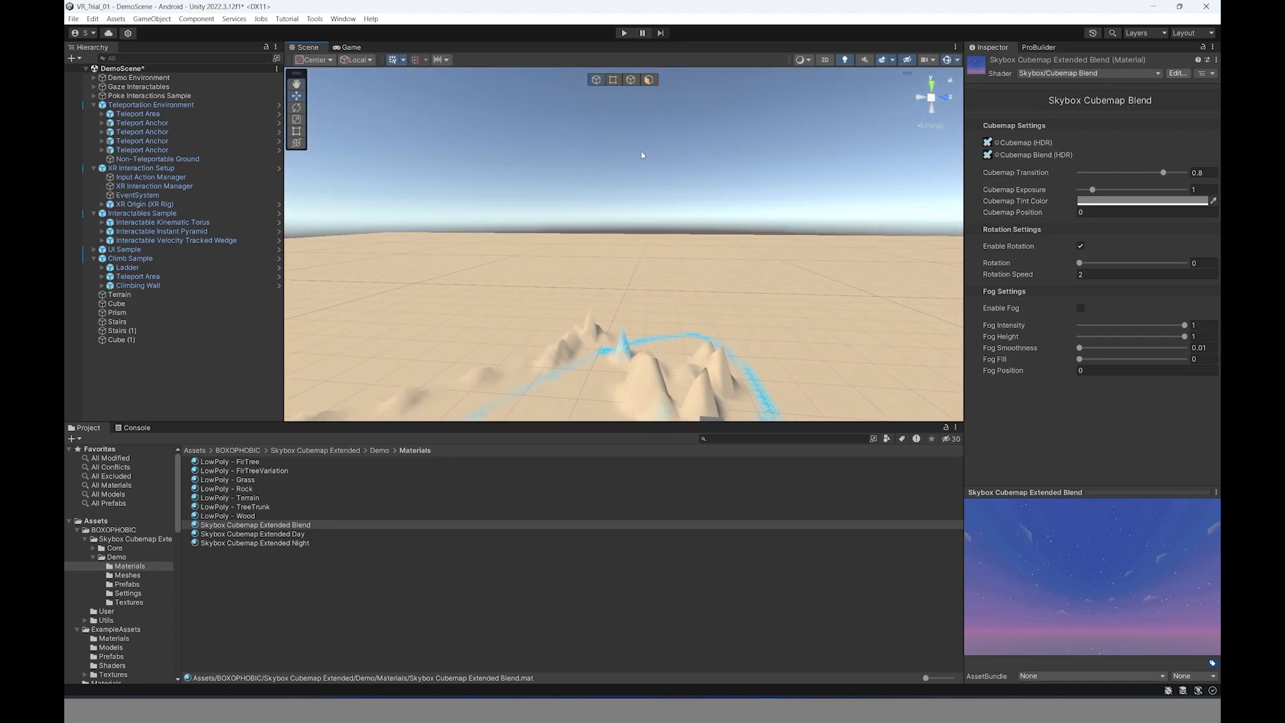
pyautogui.click(309, 529)
pyautogui.moveTo(308, 529); pyautogui.dragTo(614, 172)
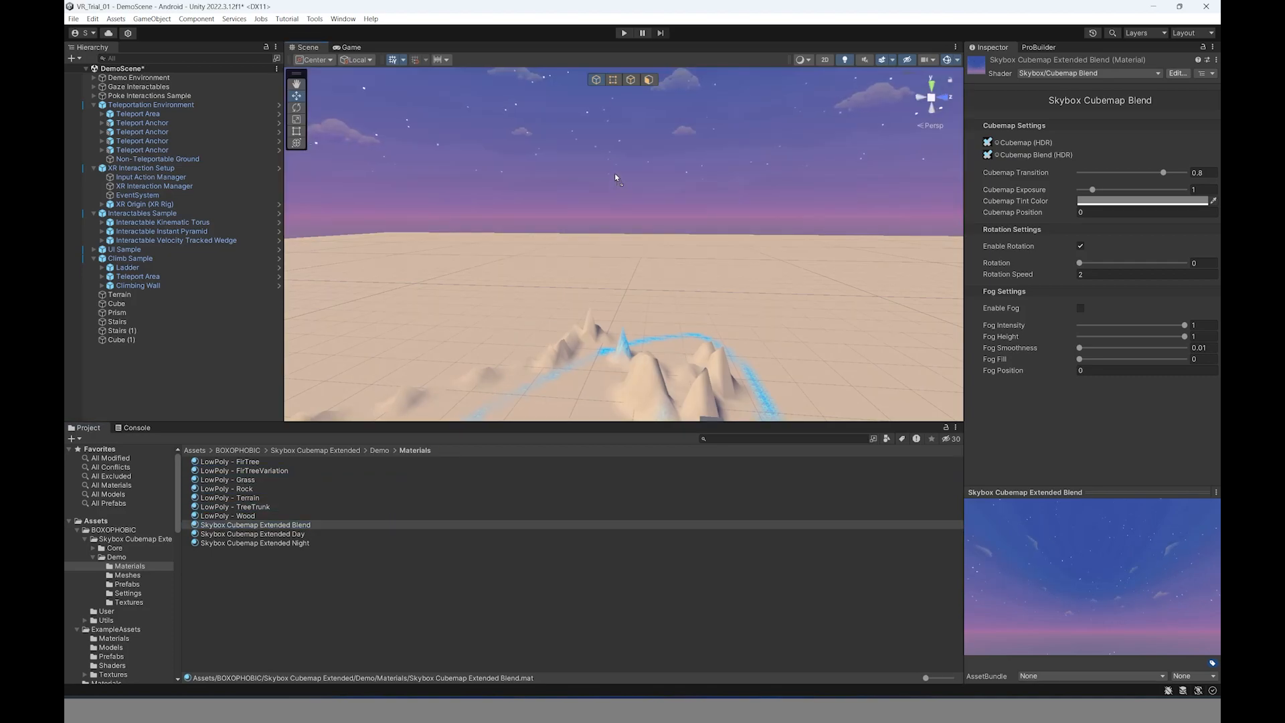
pyautogui.moveTo(674, 203); pyautogui.dragTo(695, 355, button='right')
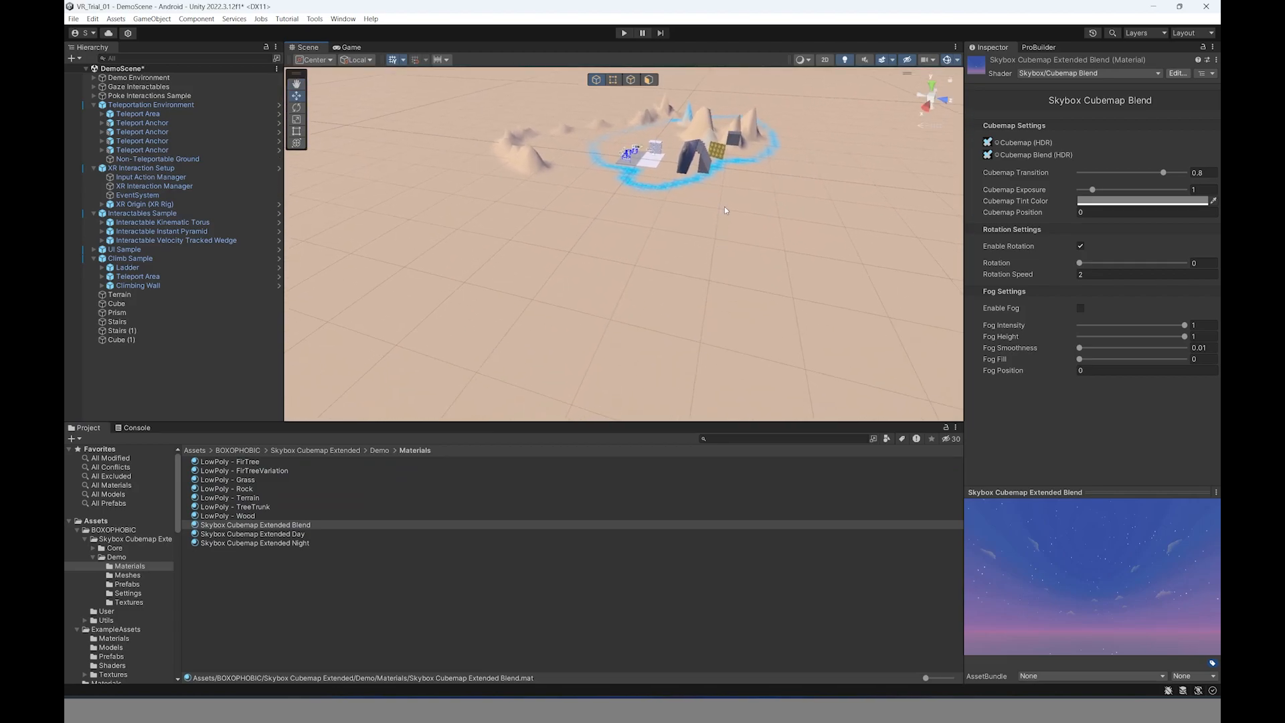
pyautogui.moveTo(724, 206); pyautogui.dragTo(680, 315, button='middle')
pyautogui.scroll(7, 617, 328)
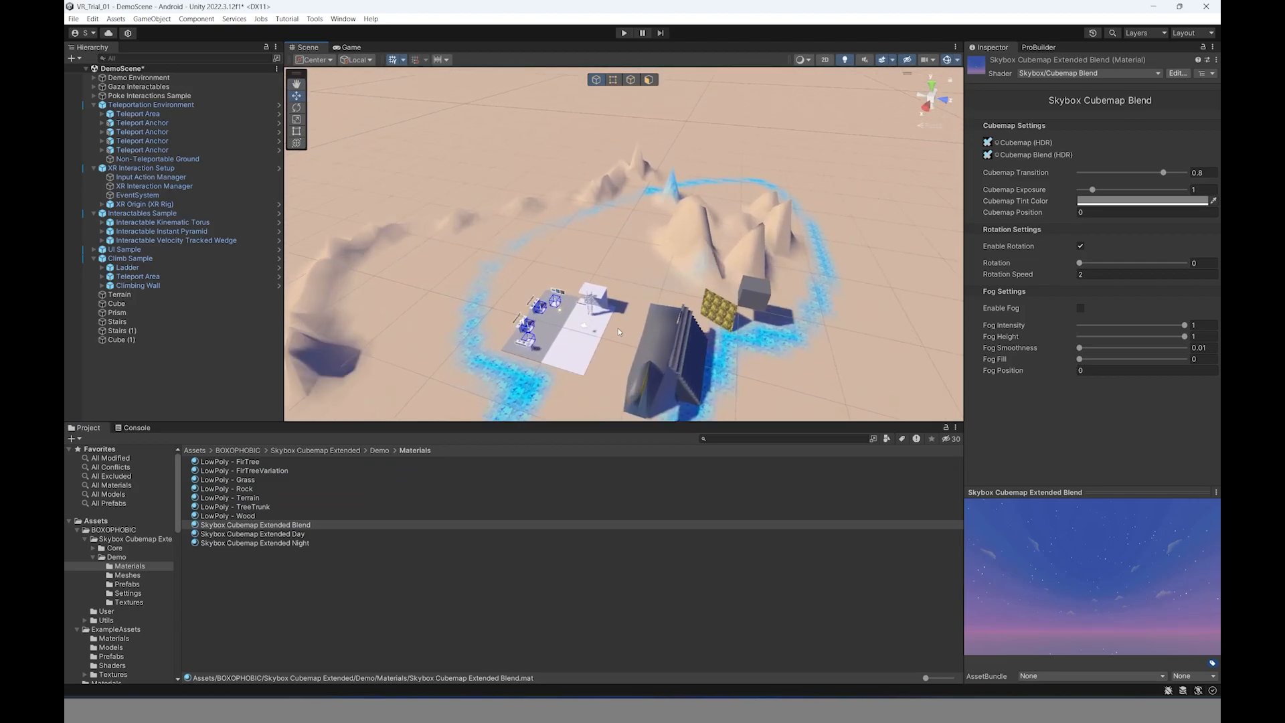
pyautogui.scroll(8, 617, 327)
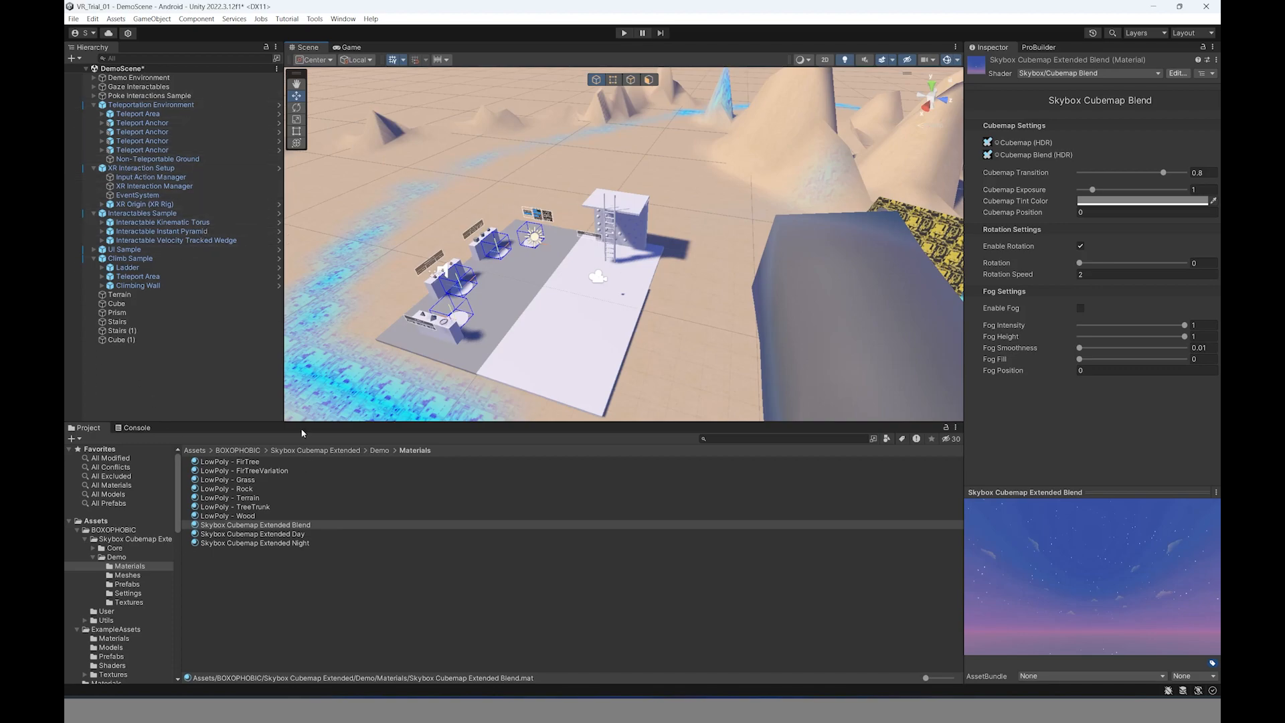
# - Find TunnelingVignette under the XR Origin's Main Camera and deactivate the object
pyautogui.click(101, 205)
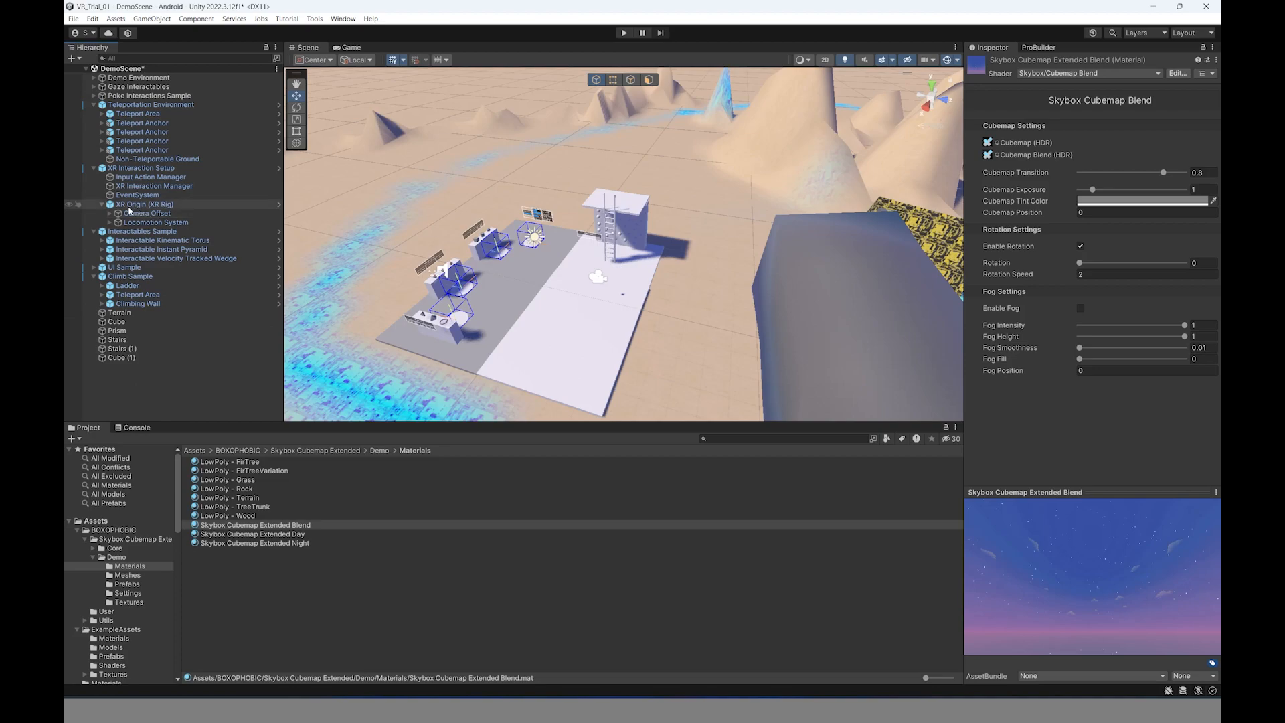
pyautogui.click(110, 214)
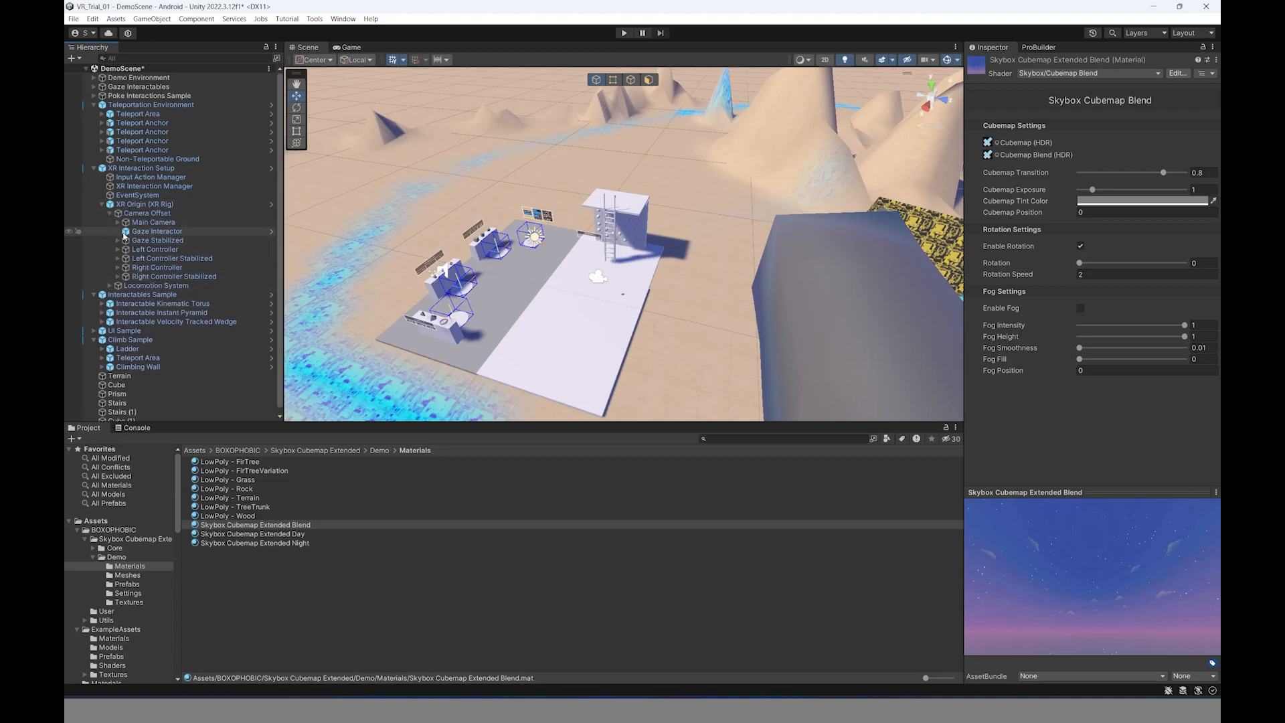
pyautogui.click(118, 222)
pyautogui.click(173, 232)
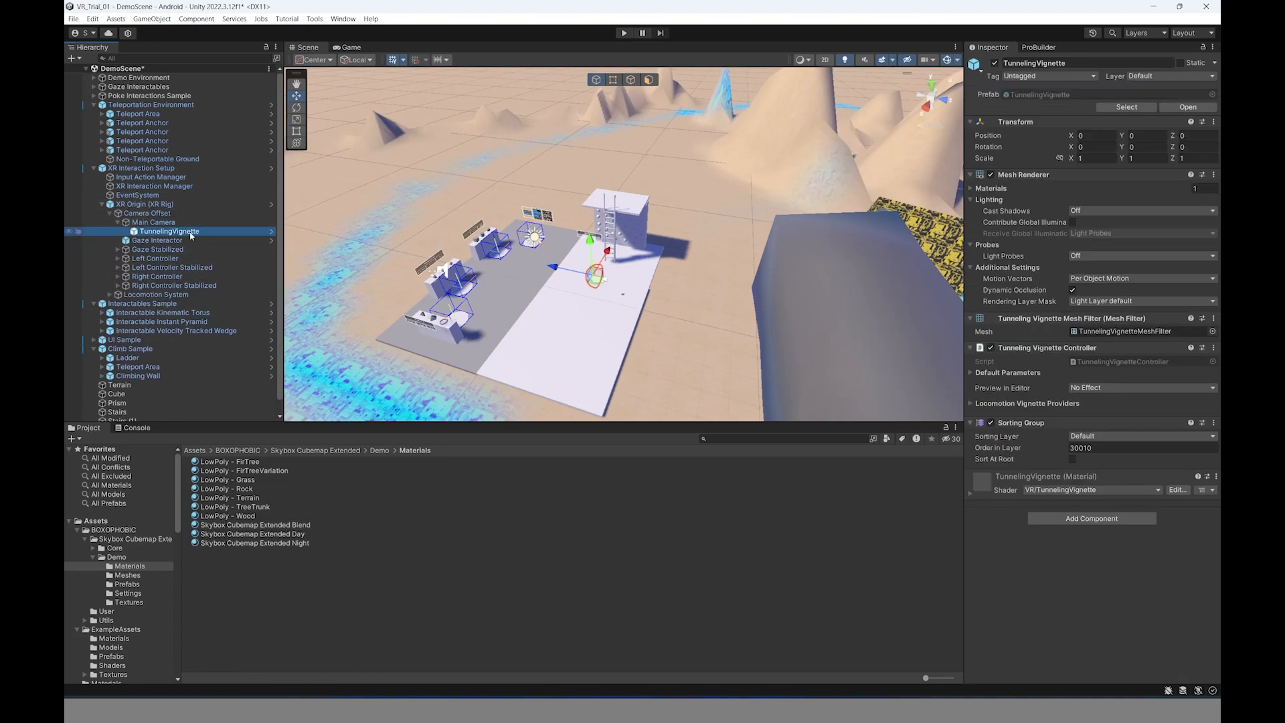
pyautogui.scroll(10, 666, 339)
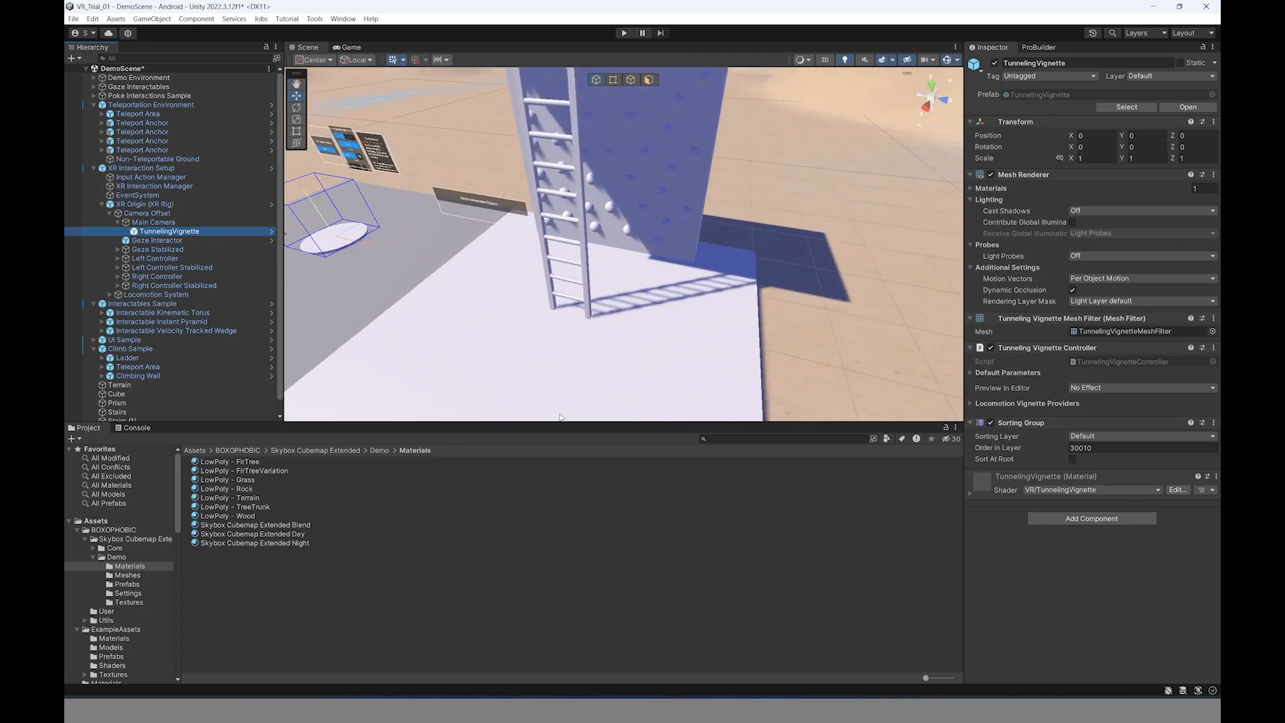
pyautogui.moveTo(617, 314); pyautogui.dragTo(620, 288, button='middle')
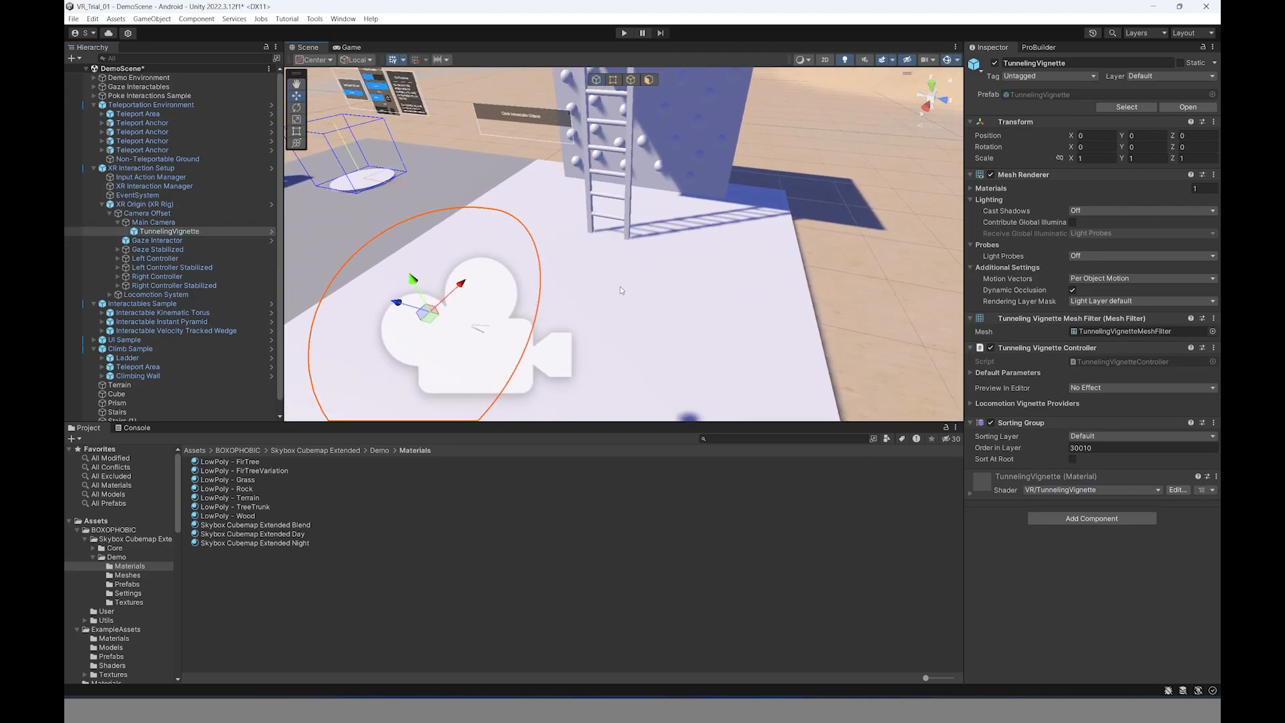
pyautogui.scroll(-5, 493, 299)
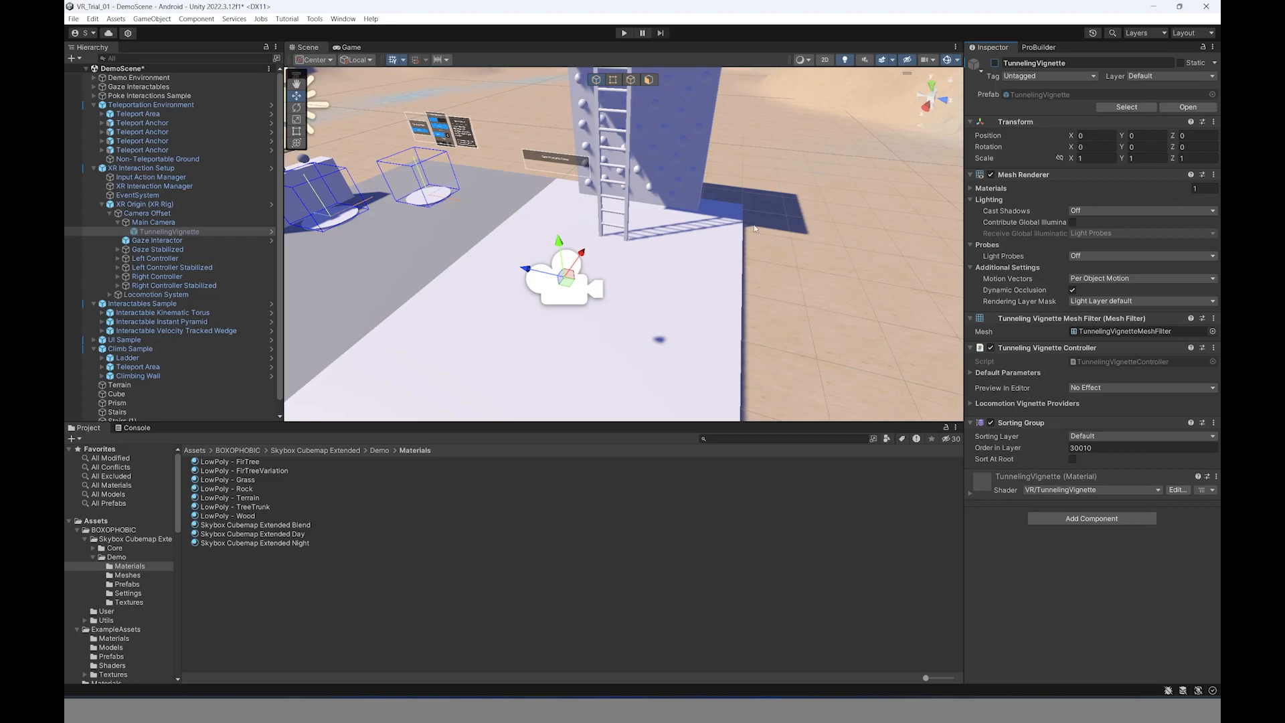
pyautogui.scroll(-10, 826, 259)
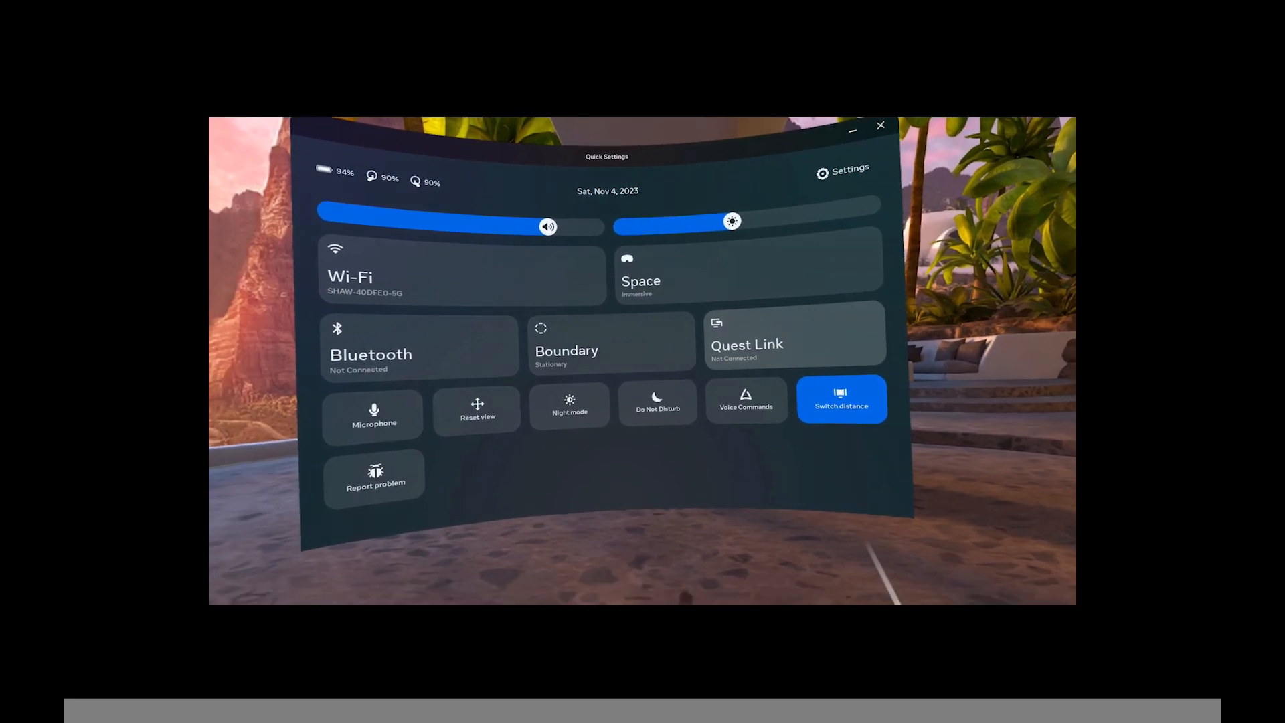
# - Enable Quest Link in the headset from its quick settings
pyautogui.click(762, 354)
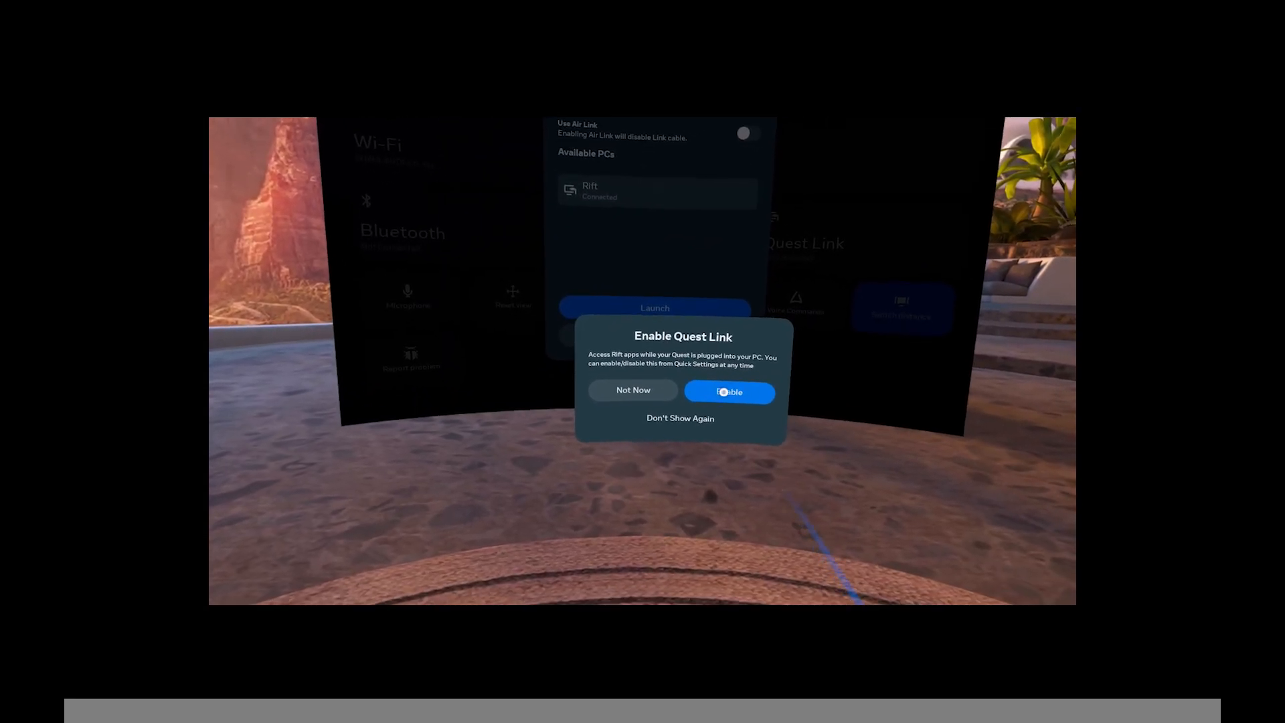
pyautogui.click(732, 406)
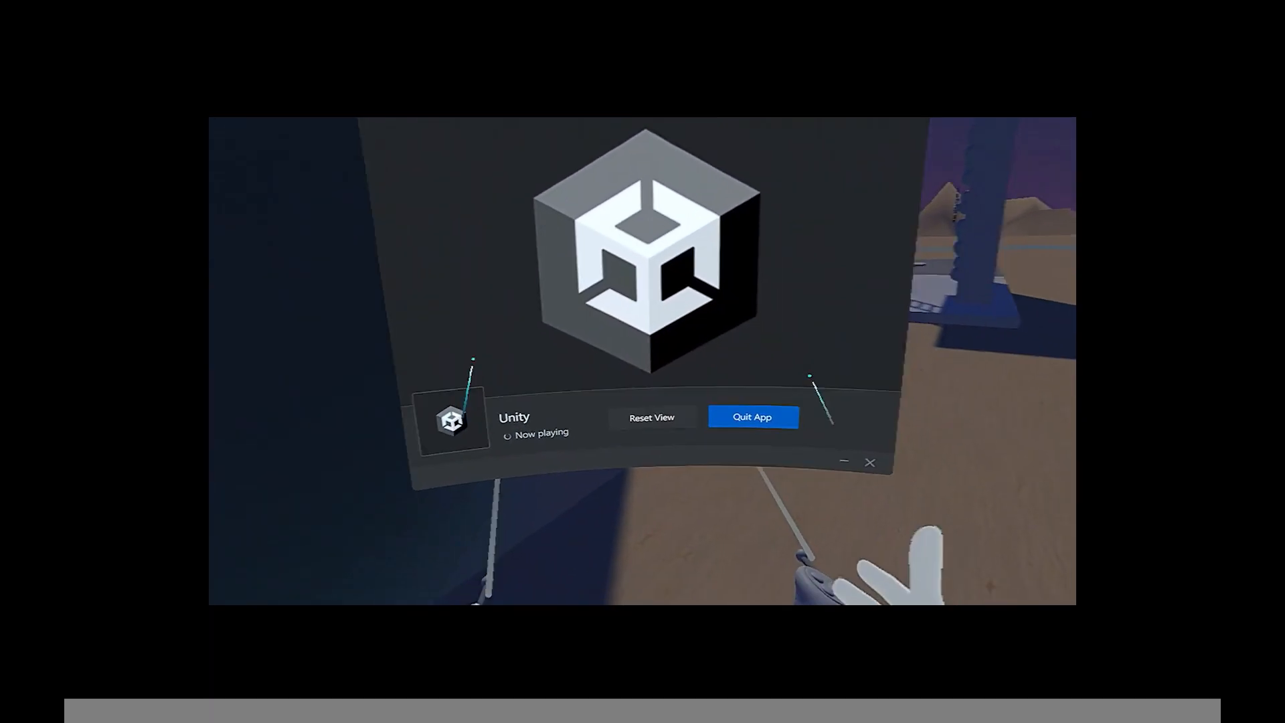
# - End the VR test by quitting the Unity app in the headset, disabling Quest Link and stopping Play mode
pyautogui.click(760, 407)
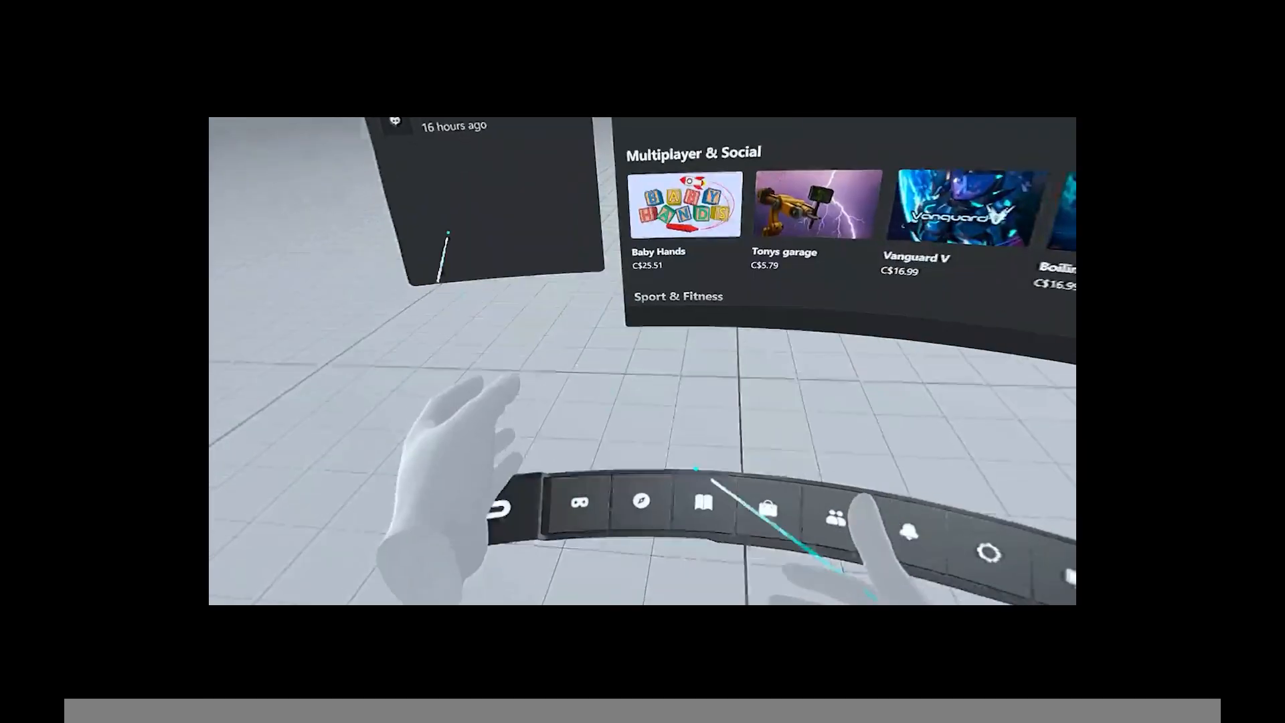
pyautogui.click(637, 496)
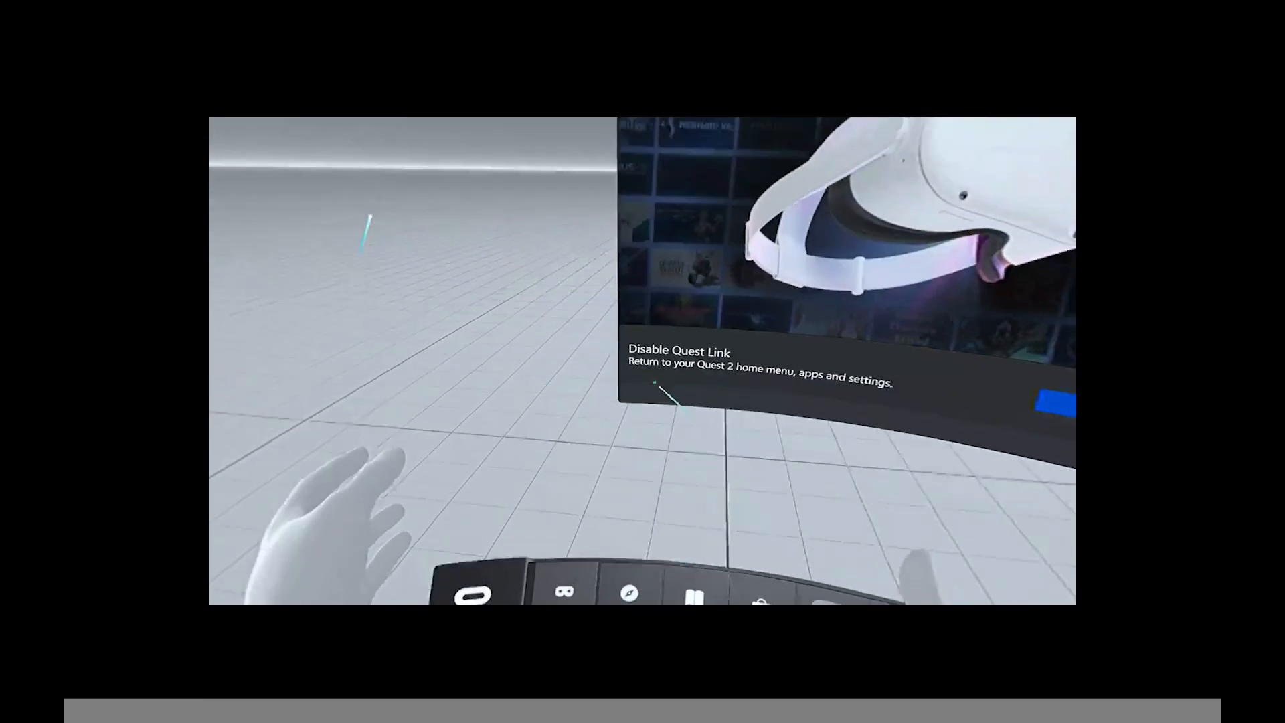
pyautogui.click(829, 422)
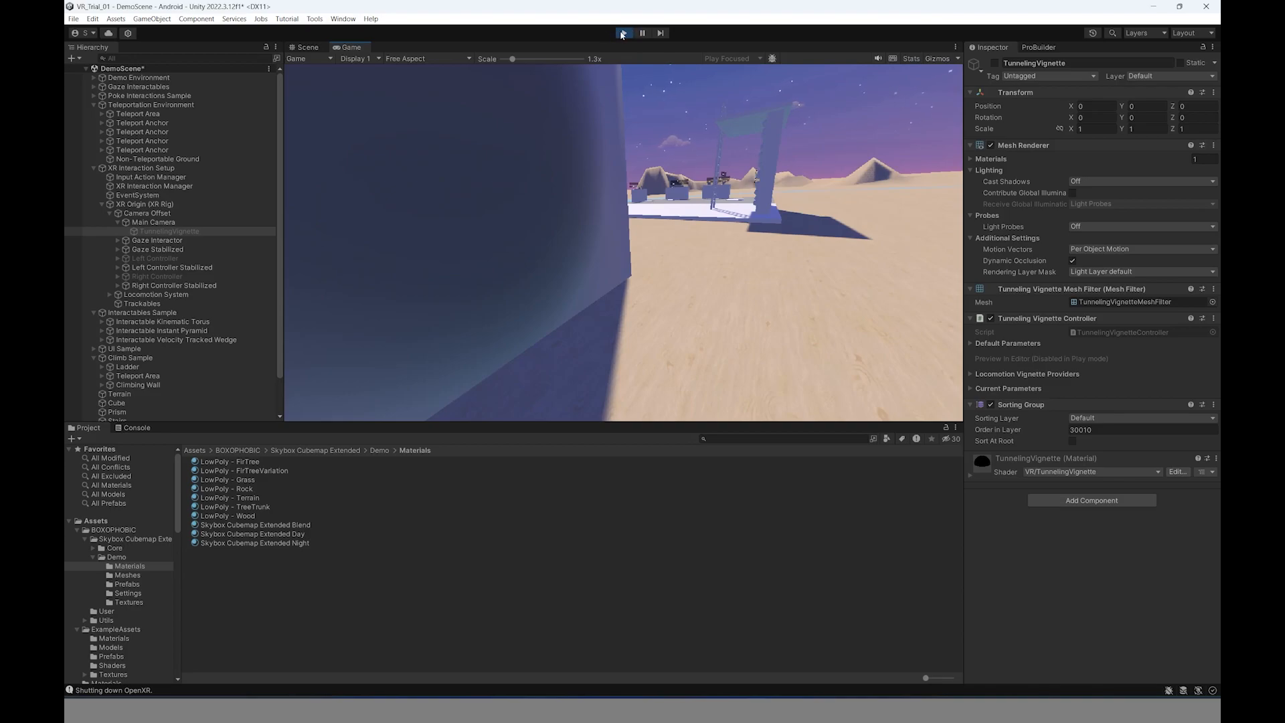
pyautogui.click(623, 33)
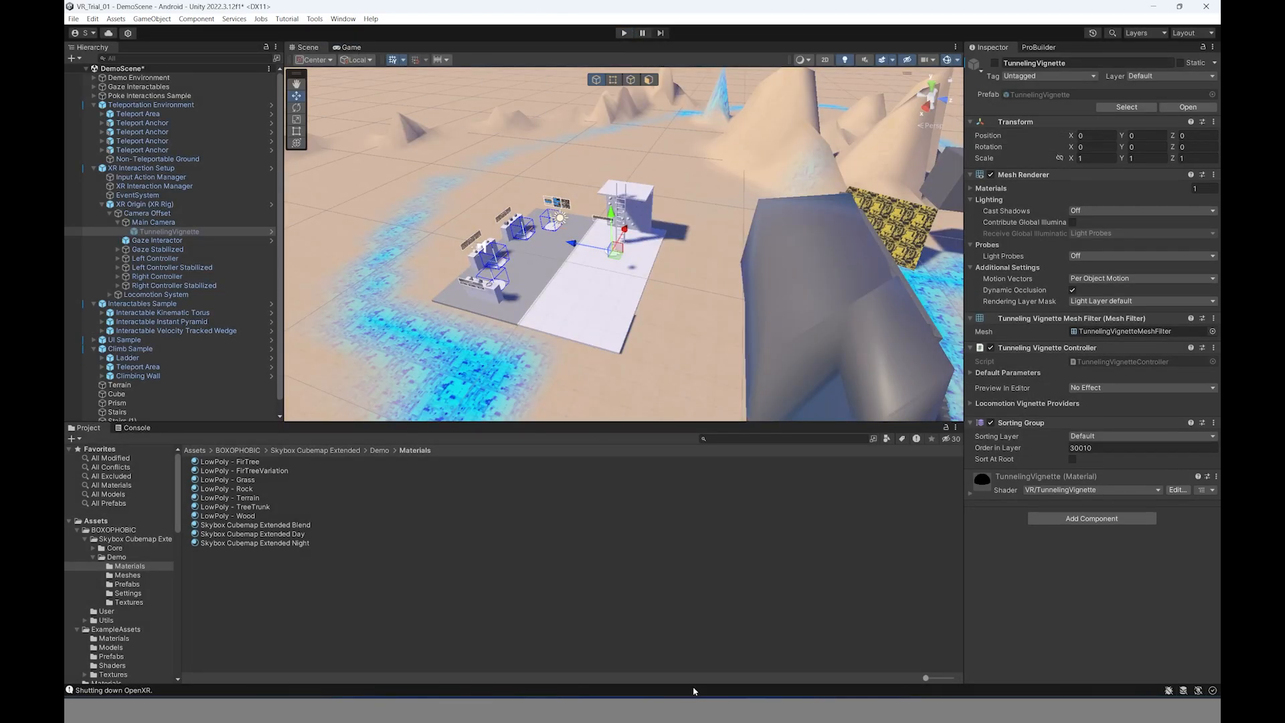
# - Switch to the Brave browser, search the Unity Asset Store for "sample scene" and limit the results to free assets
pyautogui.click(716, 643)
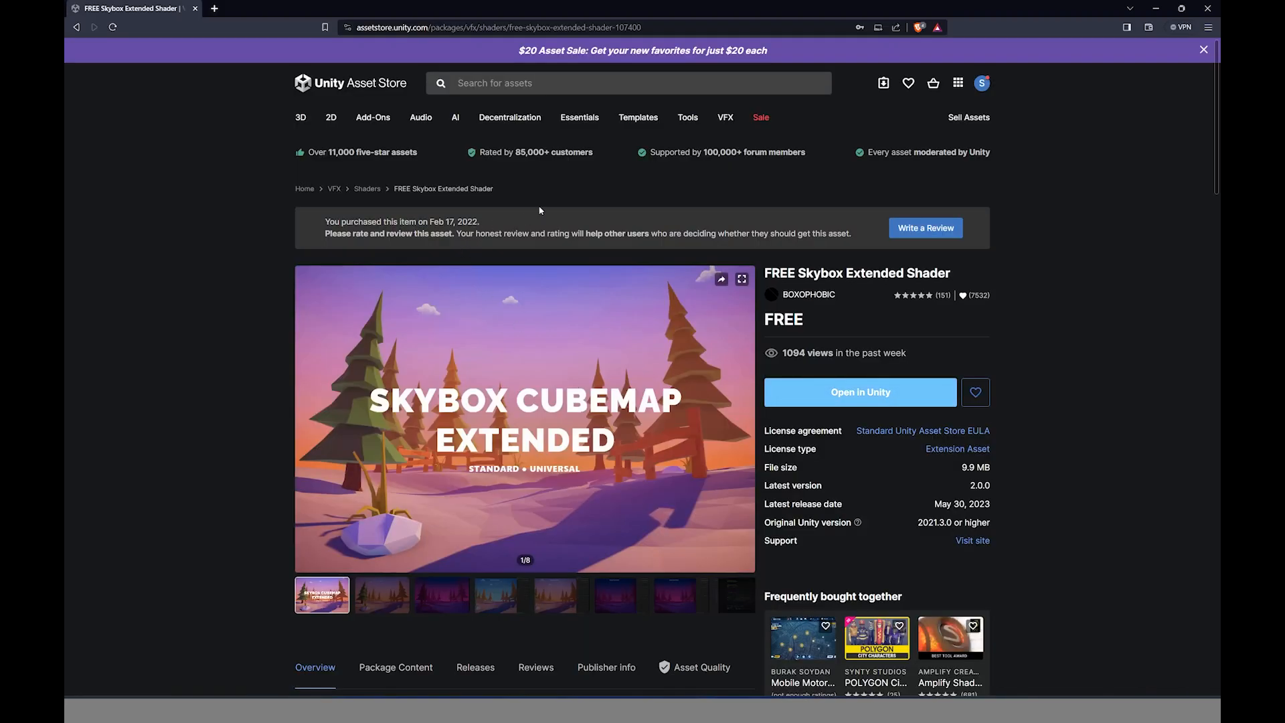
pyautogui.click(541, 89)
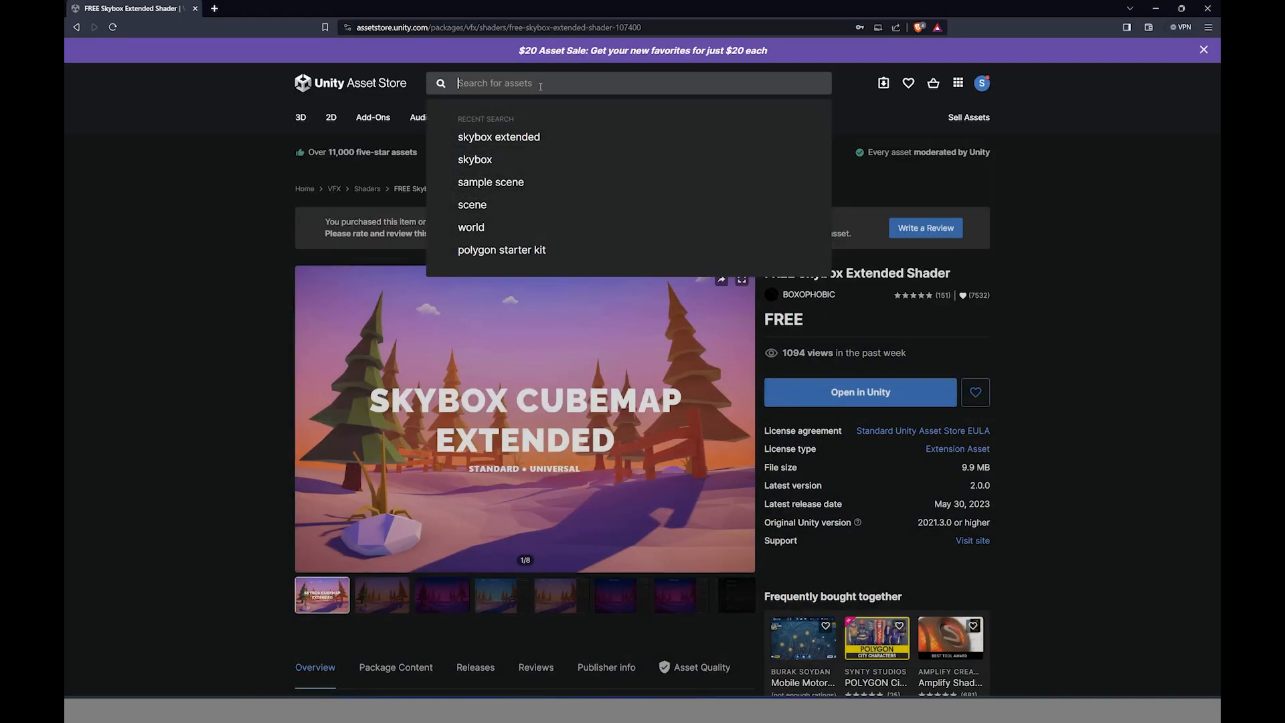
pyautogui.write('sample sce')
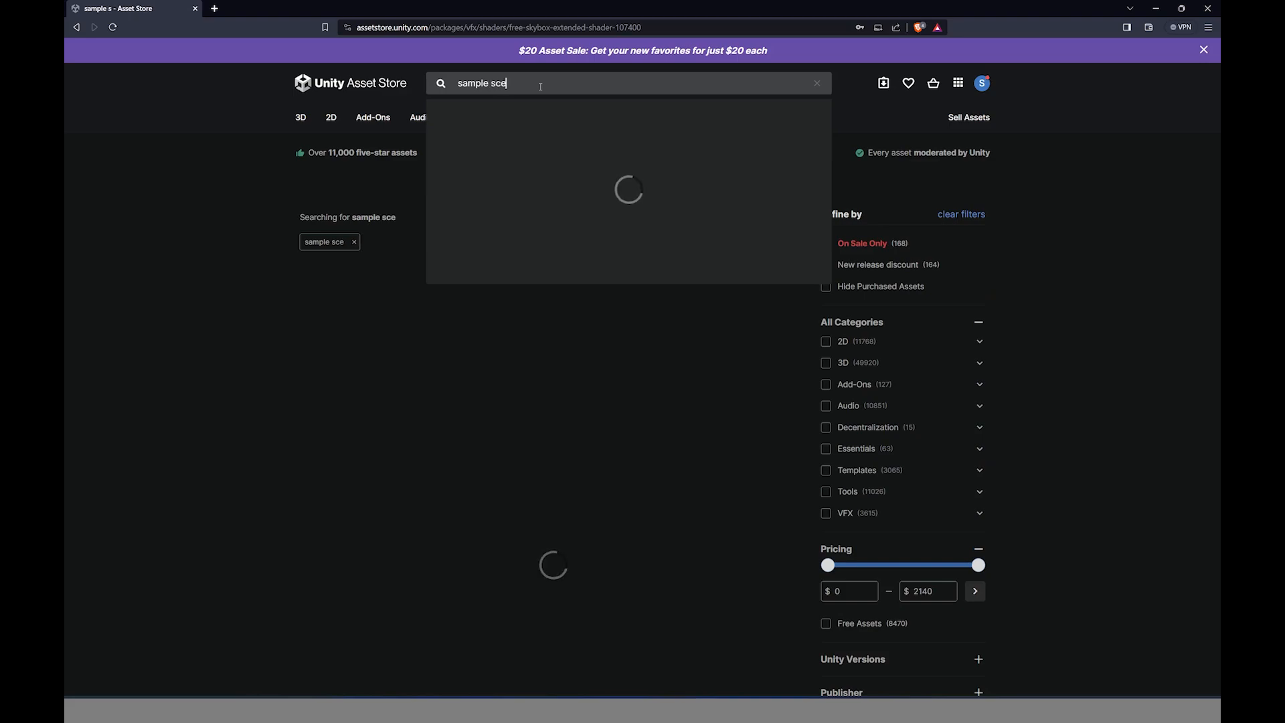
pyautogui.write('ne')
pyautogui.press('Return')
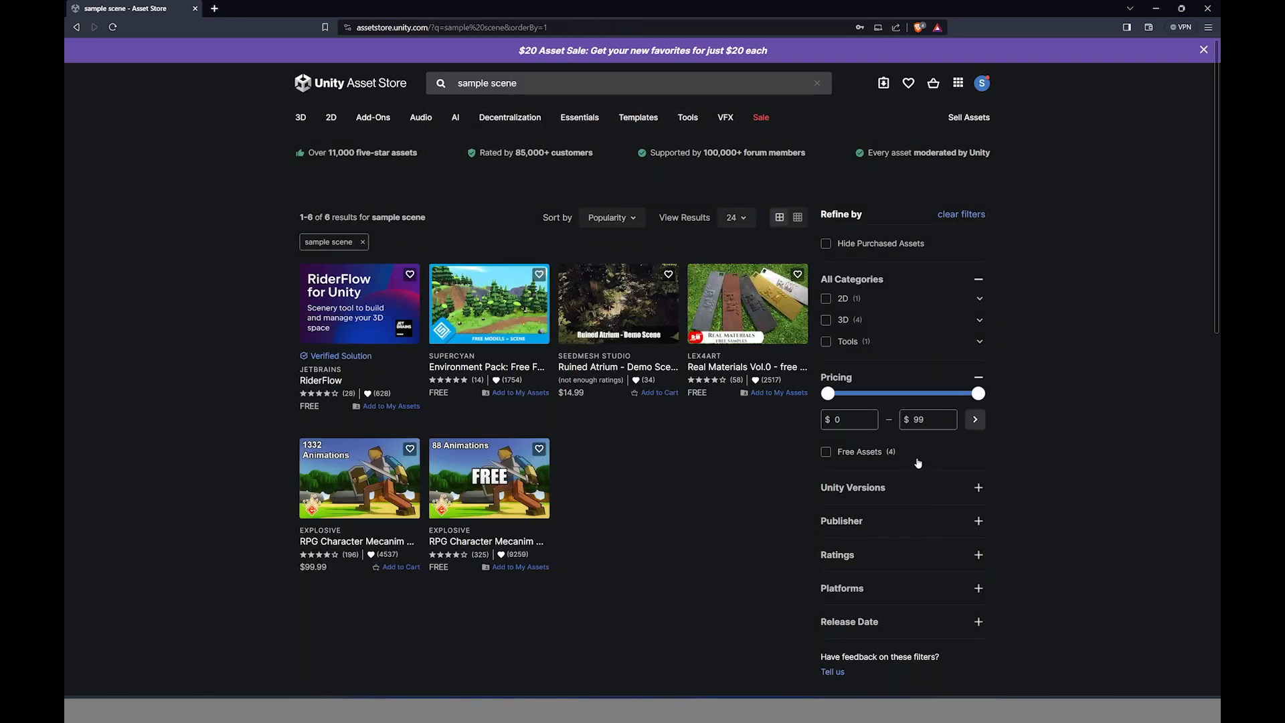
pyautogui.click(827, 452)
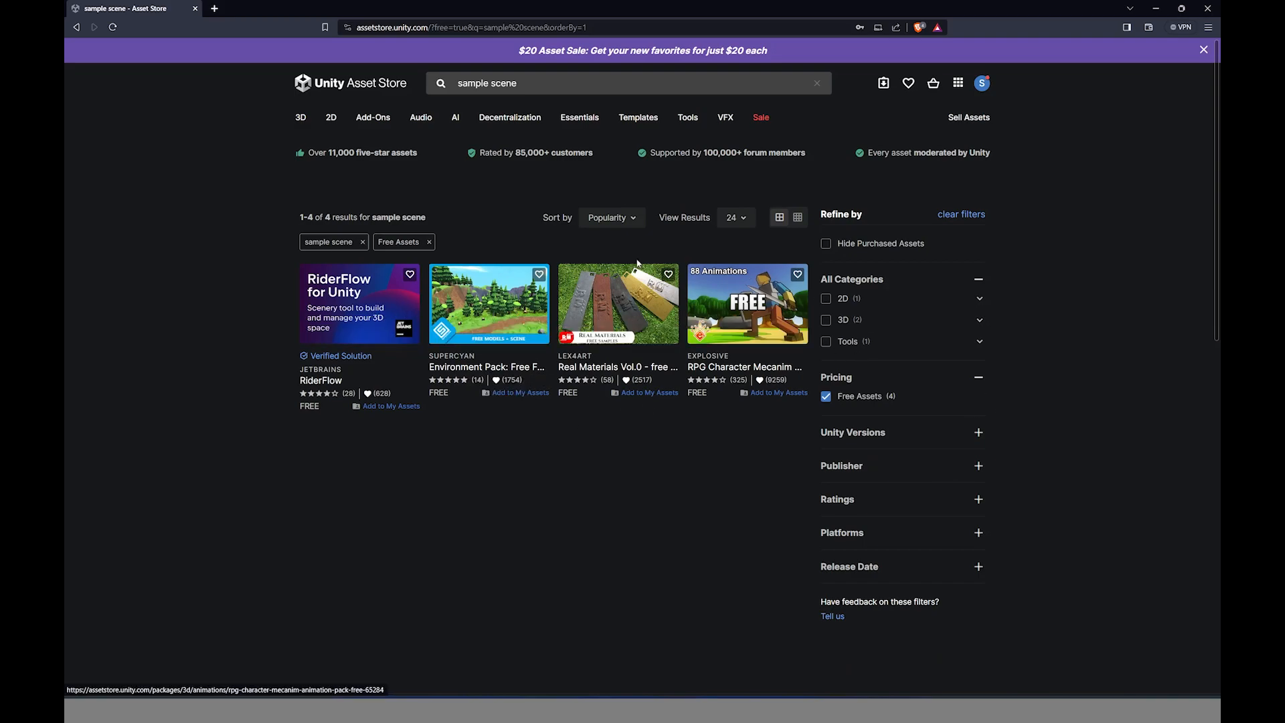
# - Search the Asset Store for "low poly scene" among the free assets
pyautogui.click(542, 87)
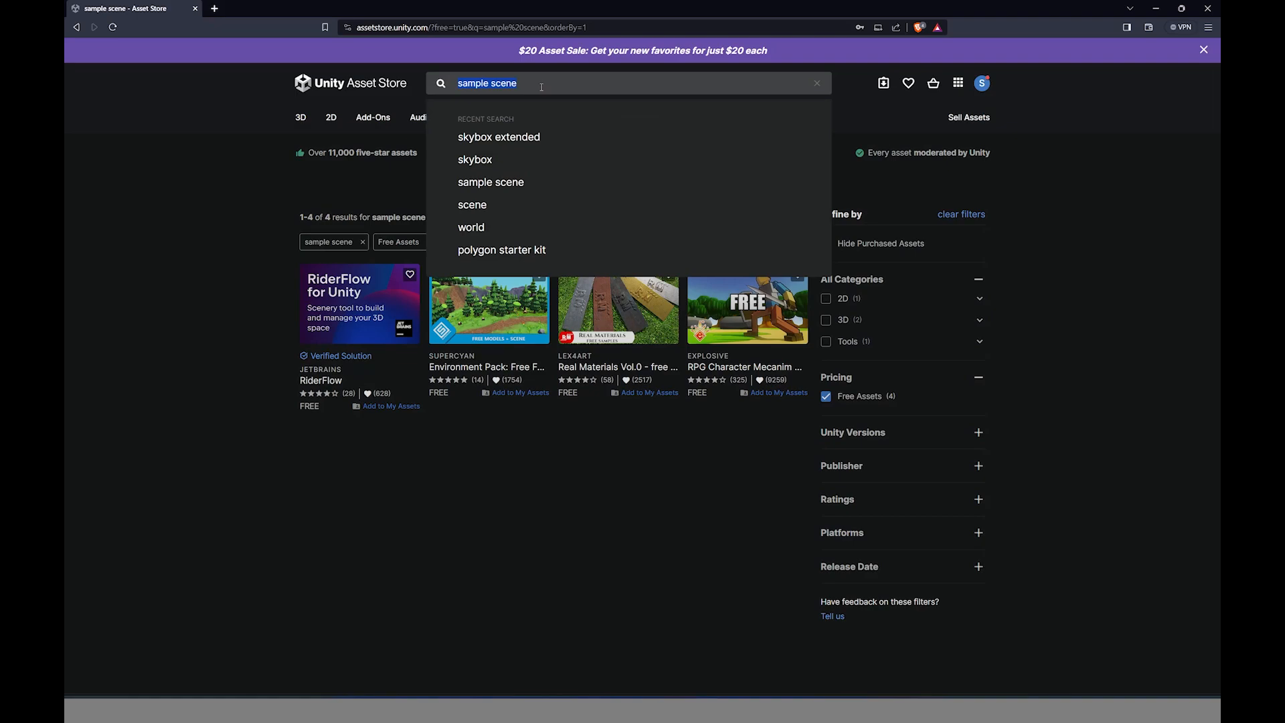
pyautogui.write('low p')
pyautogui.write('ne')
pyautogui.press('Return')
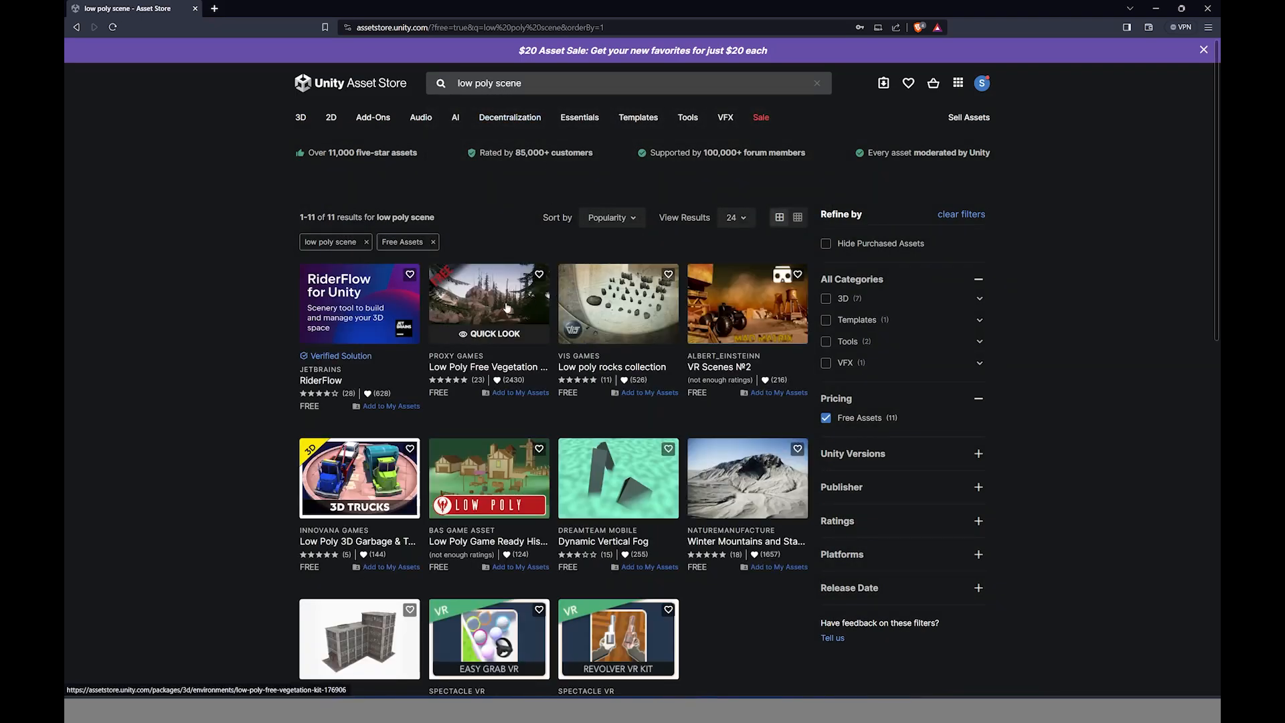
# - Look over the free low poly scene results, return to the Unity editor and collapse the XR Origin (XR Rig) hierarchy
pyautogui.scroll(-3, 636, 372)
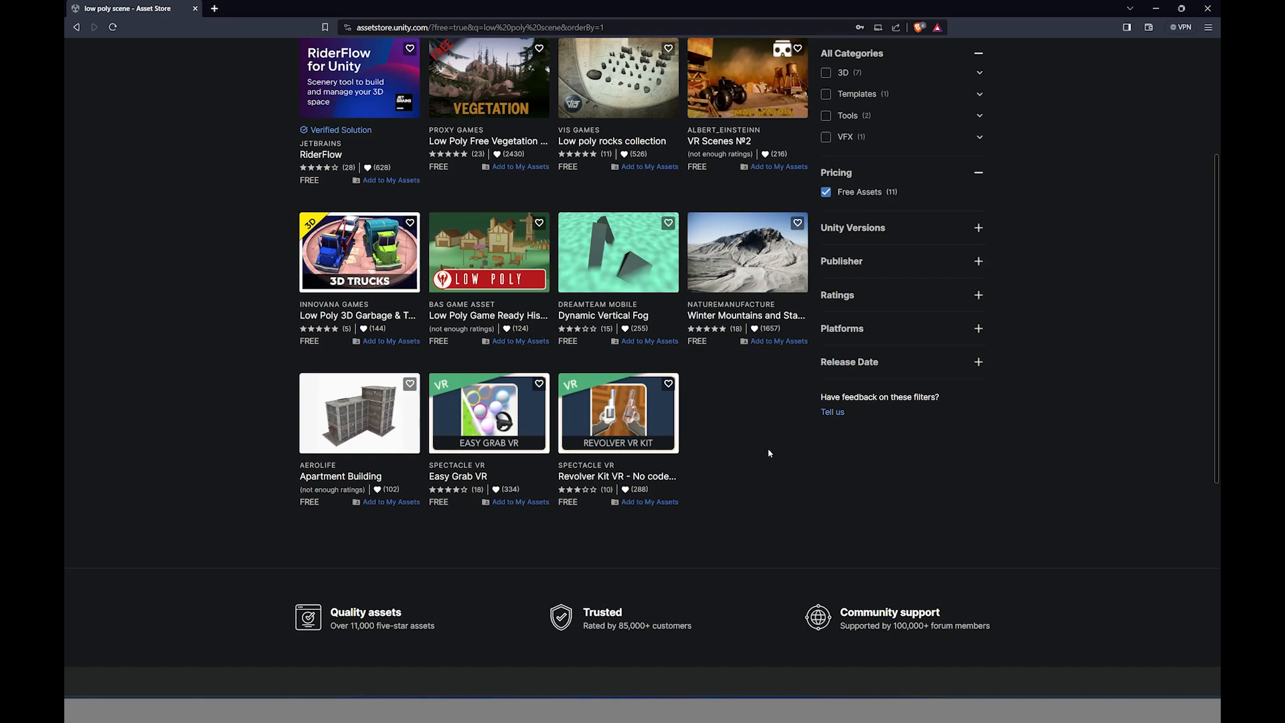
pyautogui.scroll(3, 767, 450)
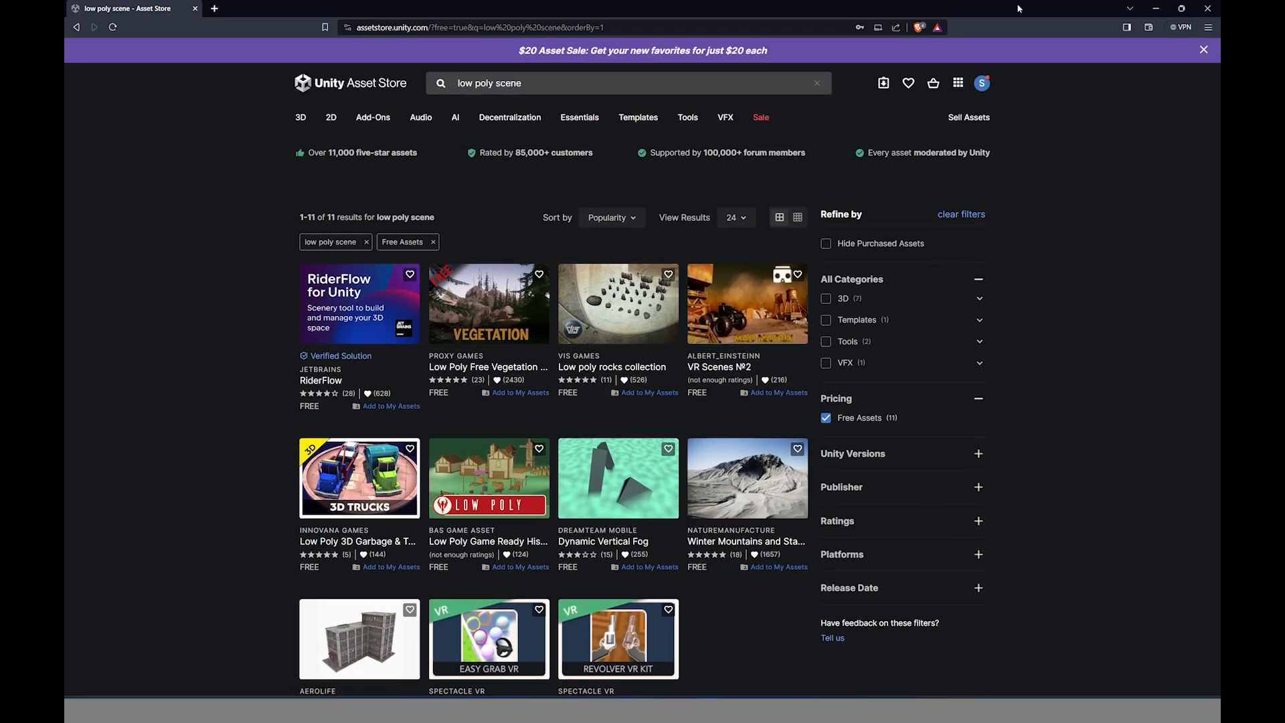
pyautogui.click(1156, 8)
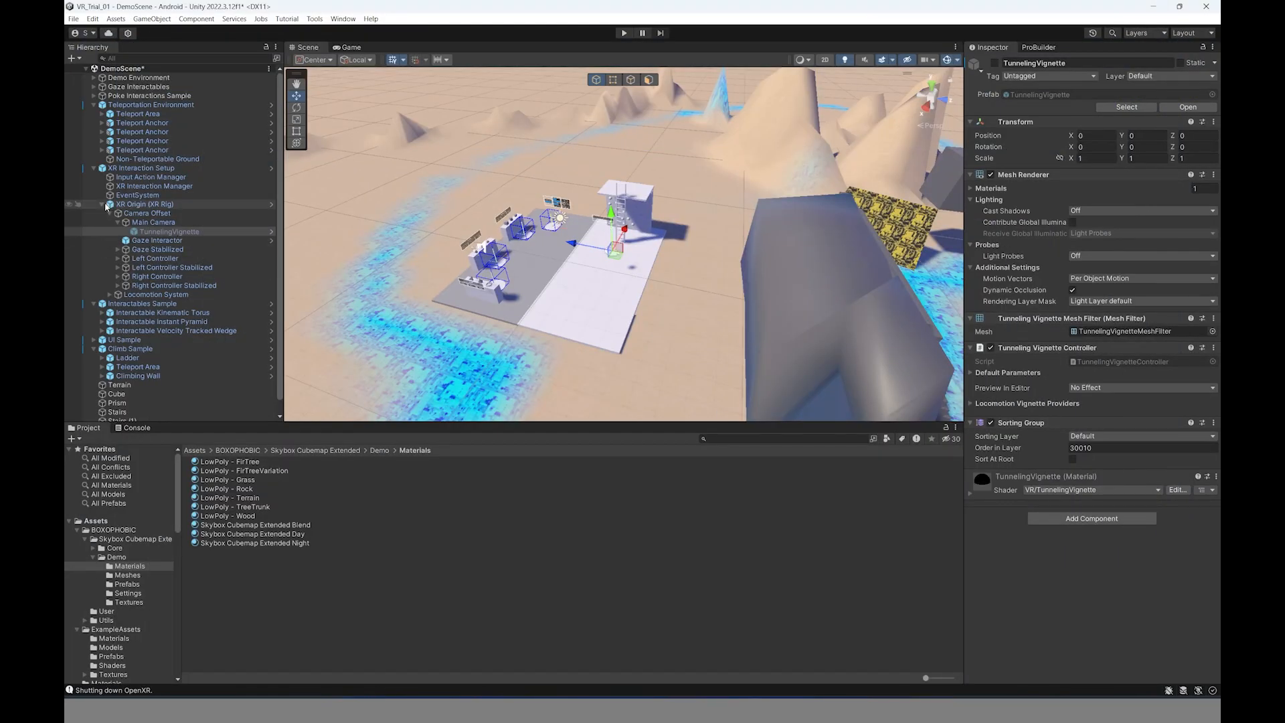
pyautogui.click(102, 205)
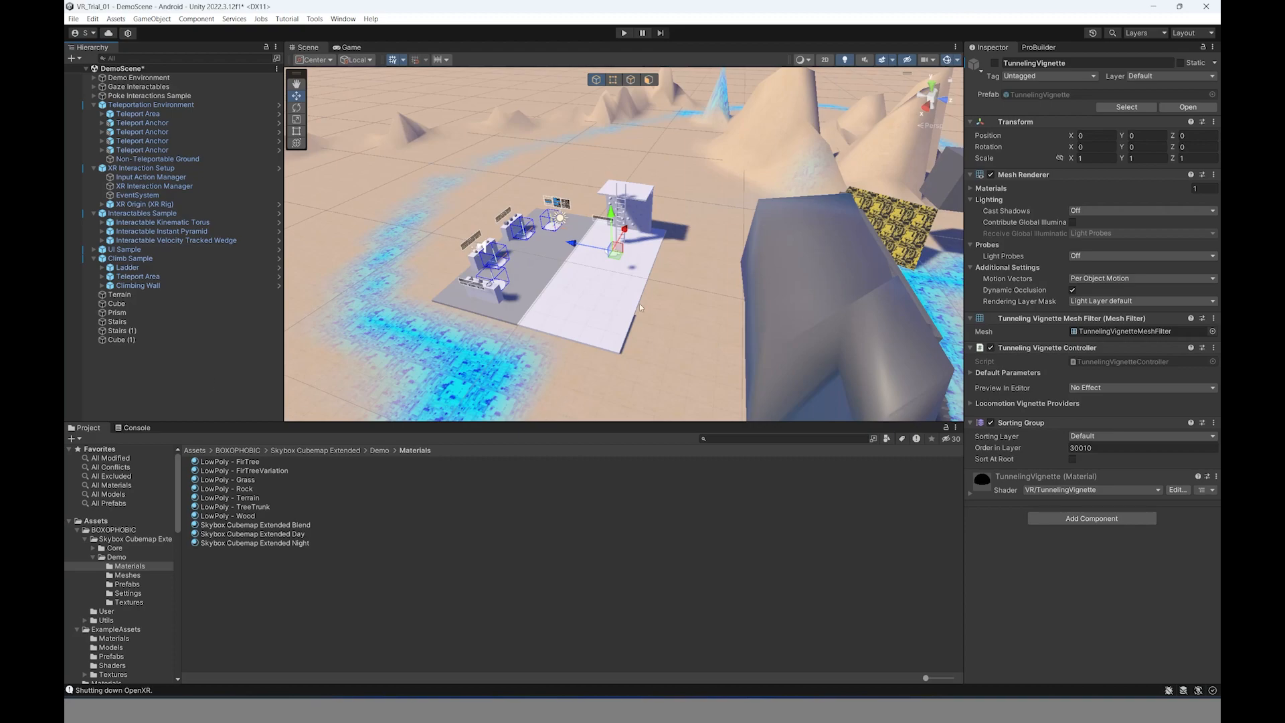
# - Examine the ProBuilder stairs, prism and cubes around the demo area from several angles and distances
pyautogui.scroll(-5, 758, 220)
pyautogui.moveTo(546, 281); pyautogui.dragTo(606, 285, button='middle')
pyautogui.moveTo(462, 291); pyautogui.dragTo(519, 298, button='right')
pyautogui.moveTo(519, 298); pyautogui.dragTo(643, 292, button='middle')
pyautogui.moveTo(481, 298); pyautogui.dragTo(528, 301, button='right')
pyautogui.moveTo(529, 302)
pyautogui.mouseDown(button='middle')
pyautogui.moveTo(557, 305)
pyautogui.moveTo(509, 307)
pyautogui.mouseUp(button='middle')
pyautogui.scroll(4, 558, 305)
pyautogui.moveTo(782, 268); pyautogui.dragTo(634, 282, button='right')
pyautogui.moveTo(796, 277); pyautogui.dragTo(629, 273, button='middle')
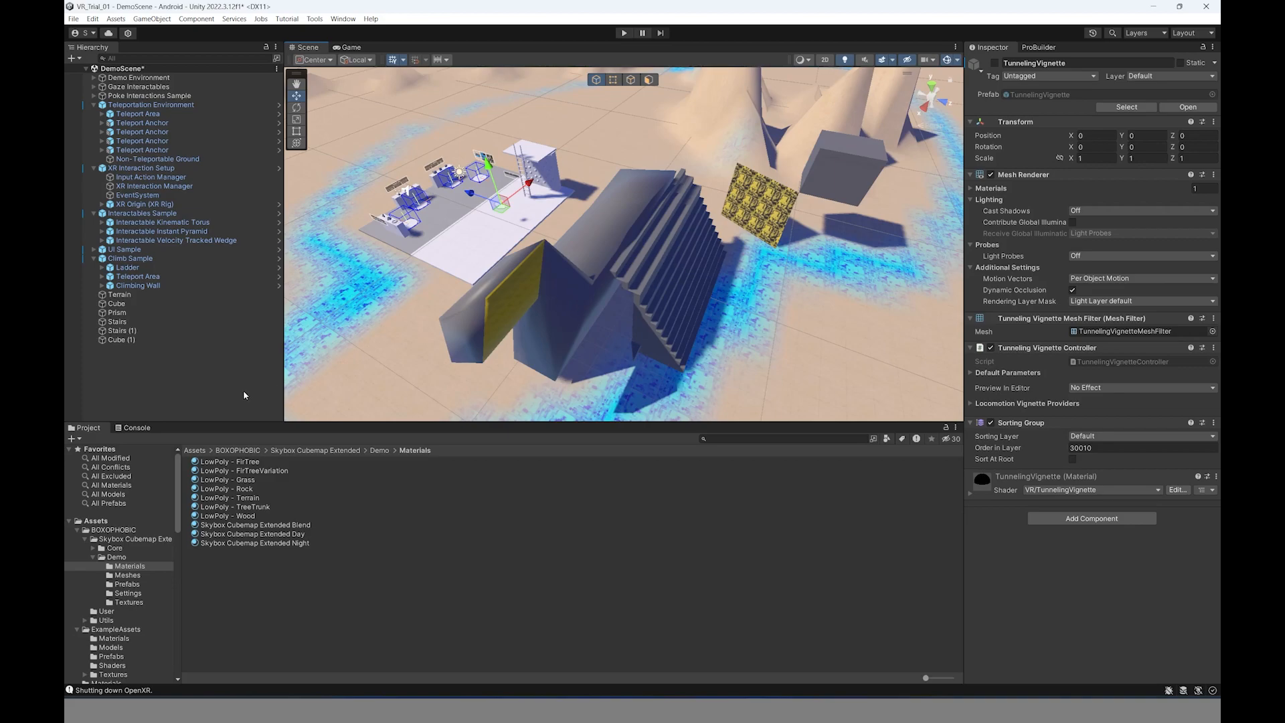
pyautogui.click(303, 385)
pyautogui.scroll(4, 802, 244)
pyautogui.moveTo(802, 243); pyautogui.dragTo(719, 281, button='middle')
pyautogui.scroll(3, 587, 244)
pyautogui.scroll(2, 587, 243)
pyautogui.moveTo(696, 342); pyautogui.dragTo(688, 257, button='middle')
pyautogui.scroll(-3, 643, 248)
pyautogui.scroll(2, 589, 239)
# - Make Cube (1) a child of the Prism object in the scene hierarchy
pyautogui.click(671, 216)
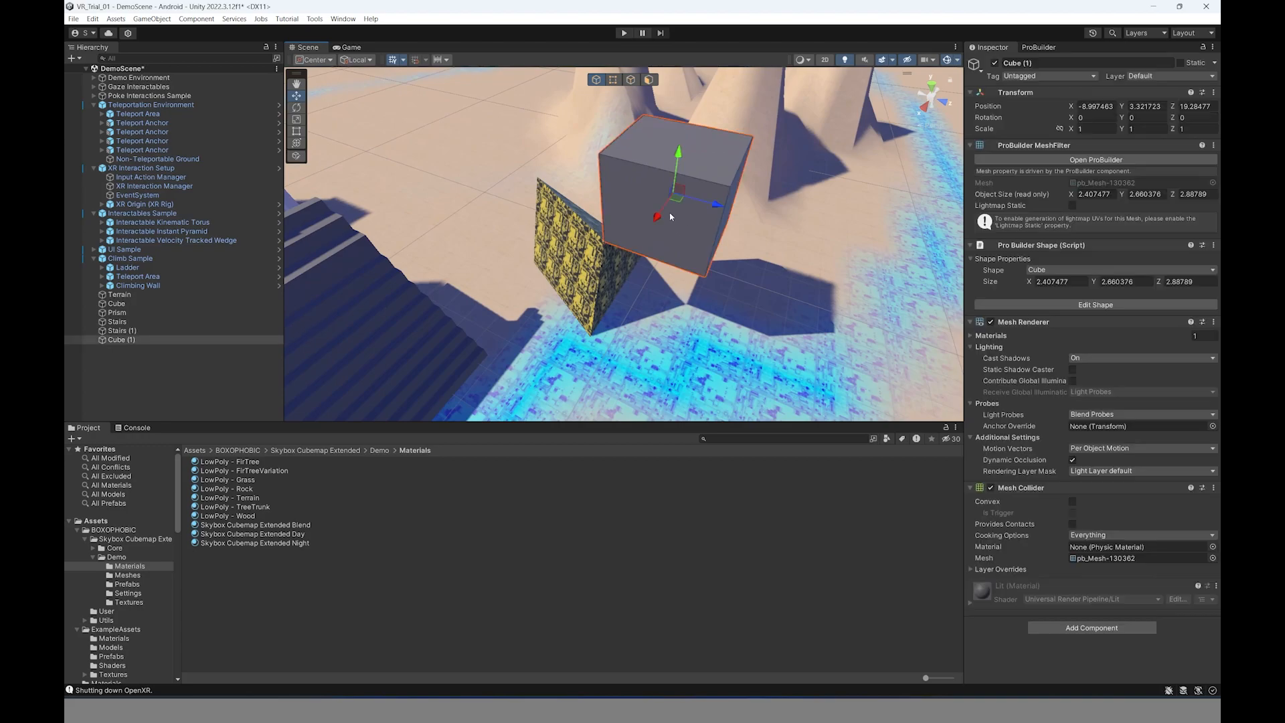
pyautogui.click(589, 262)
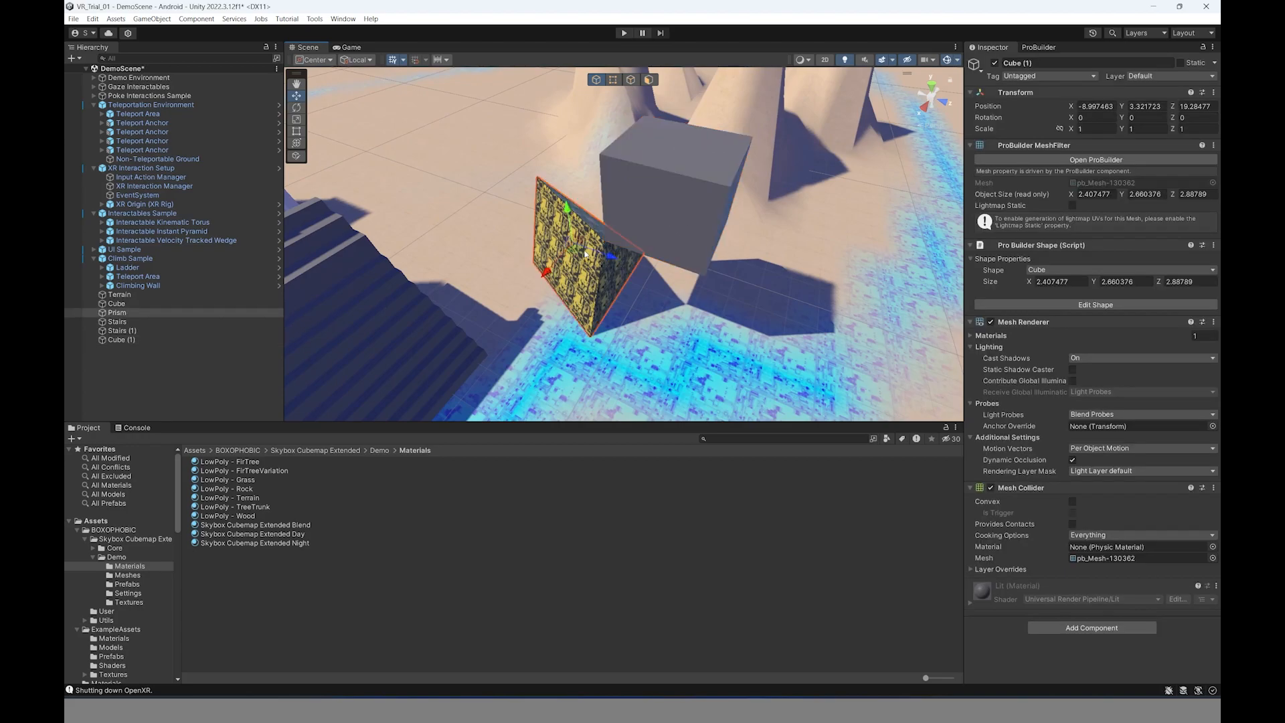
pyautogui.click(144, 370)
pyautogui.click(154, 344)
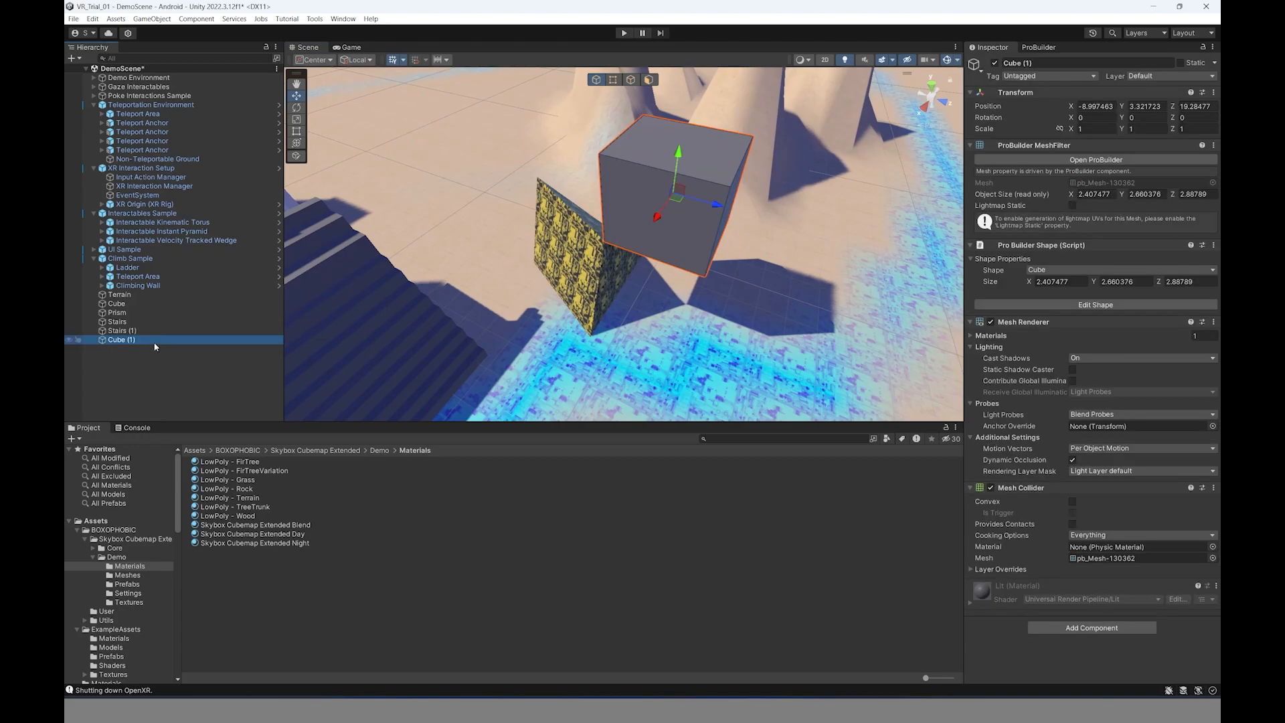
pyautogui.moveTo(140, 345); pyautogui.dragTo(140, 315)
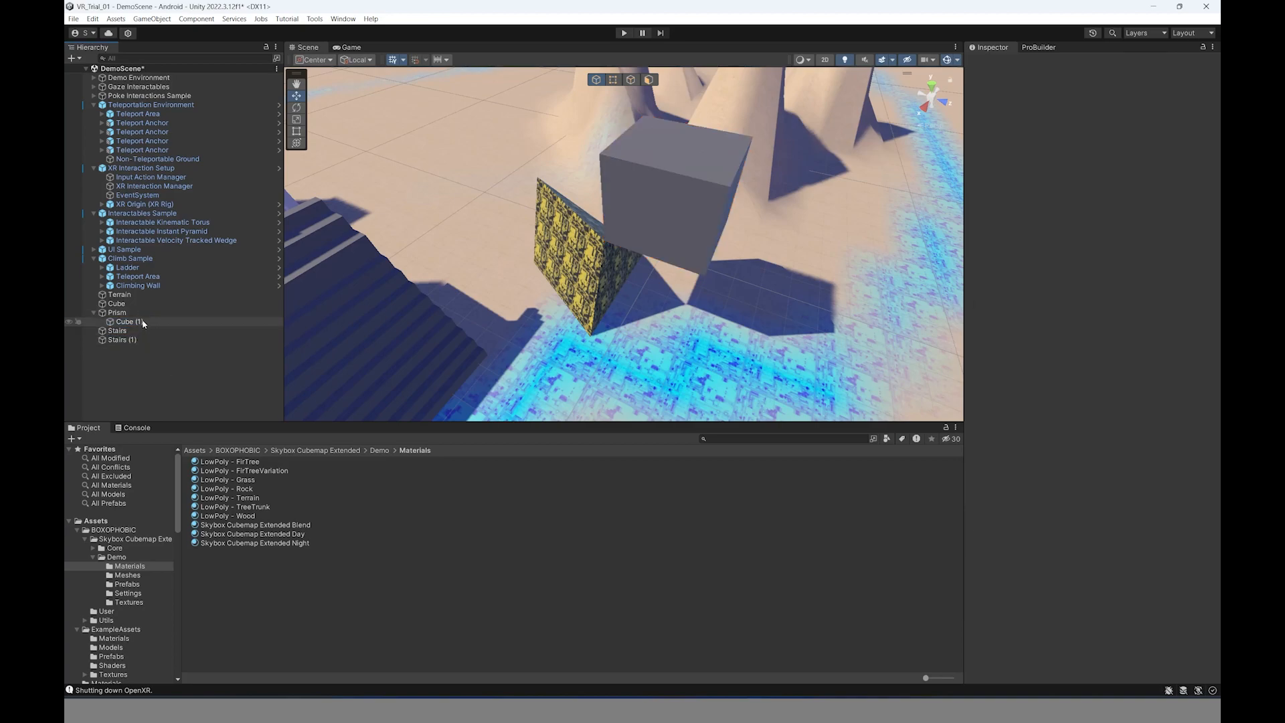
# - Move the Prism with its child cube along the Z axis to about Z 16.59
pyautogui.click(615, 253)
pyautogui.moveTo(648, 250); pyautogui.dragTo(663, 303)
pyautogui.click(203, 372)
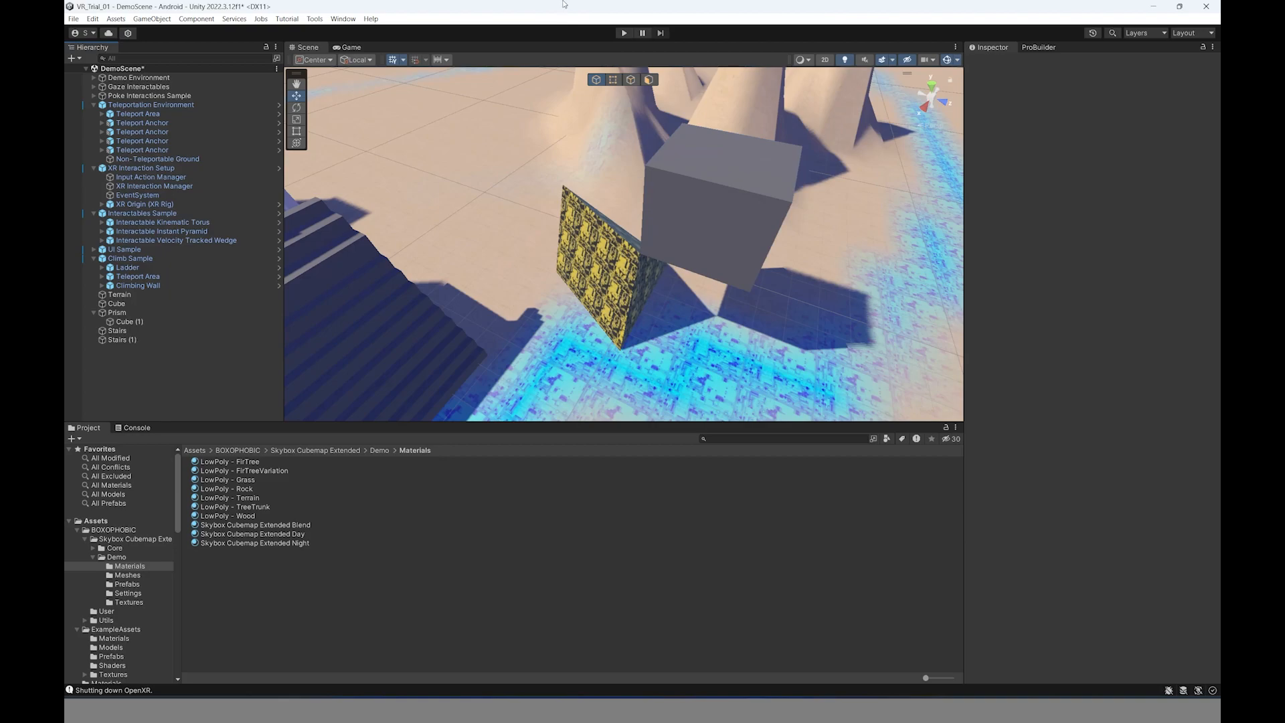
# - Show the root Assets folder's contents and collapse the BOXOPHOBIC and ExampleAssets folders in the project tree
pyautogui.click(157, 313)
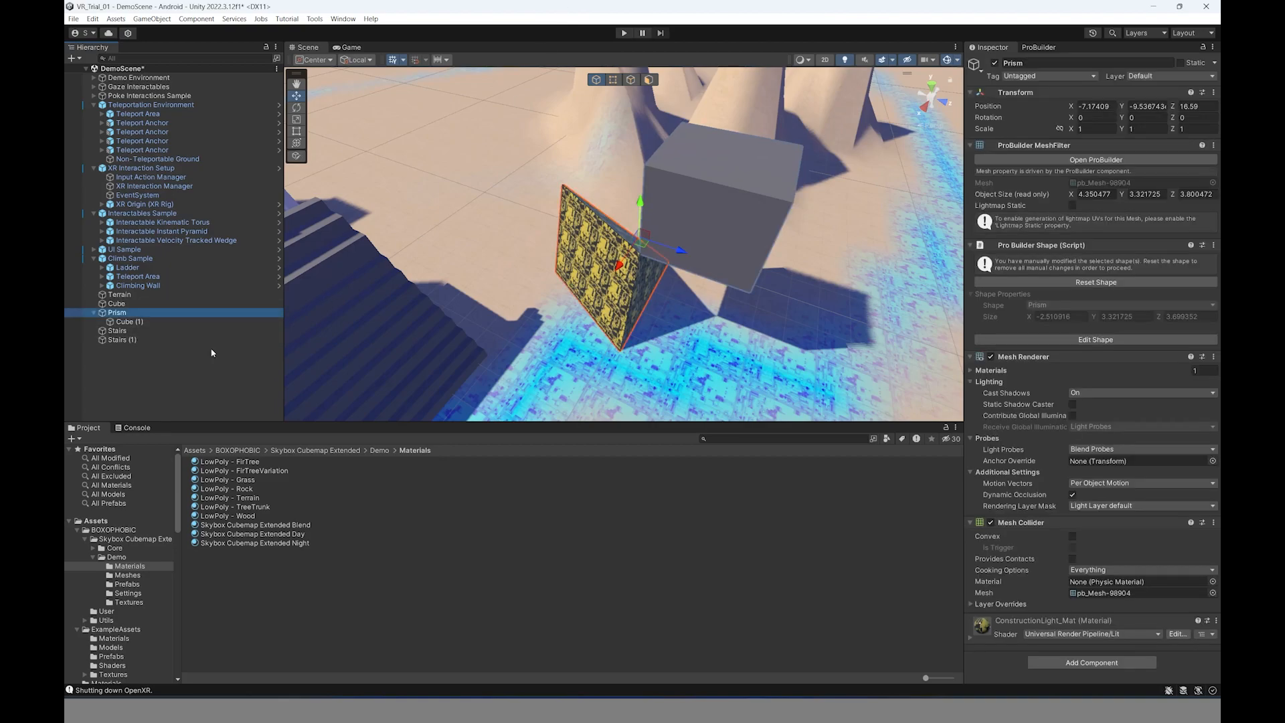
pyautogui.click(115, 522)
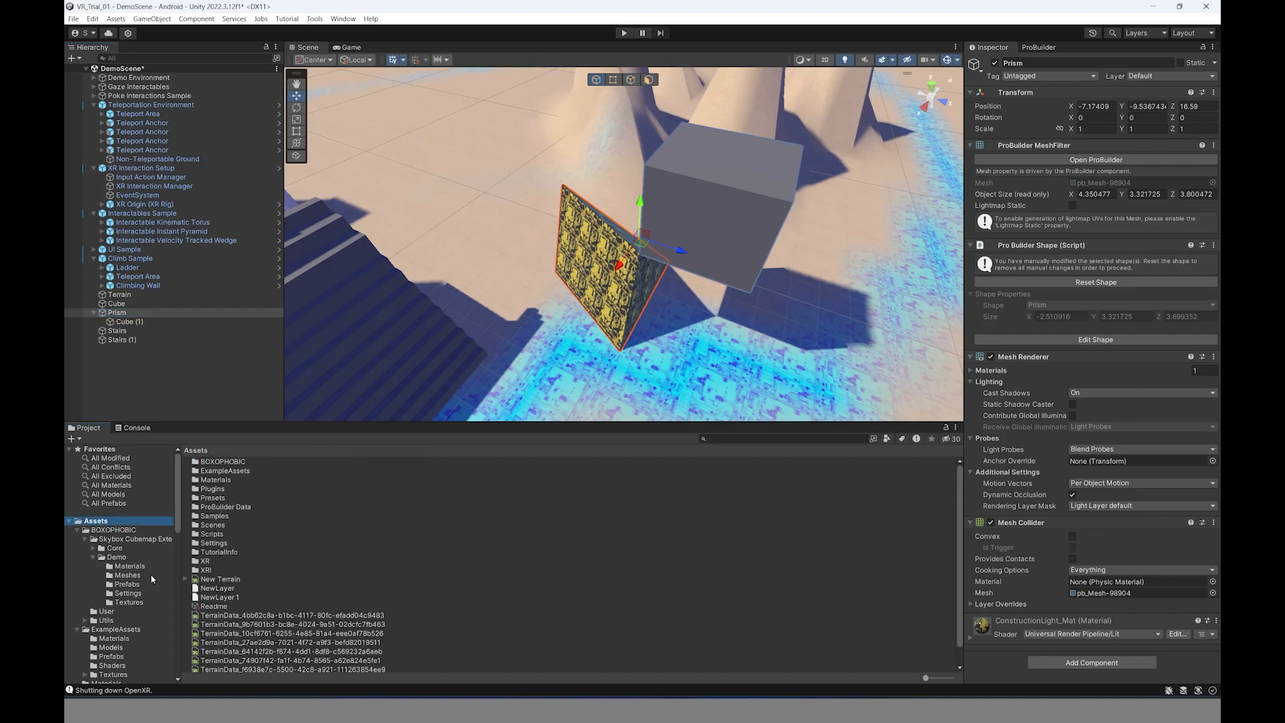
pyautogui.click(77, 530)
pyautogui.scroll(-1, 425, 610)
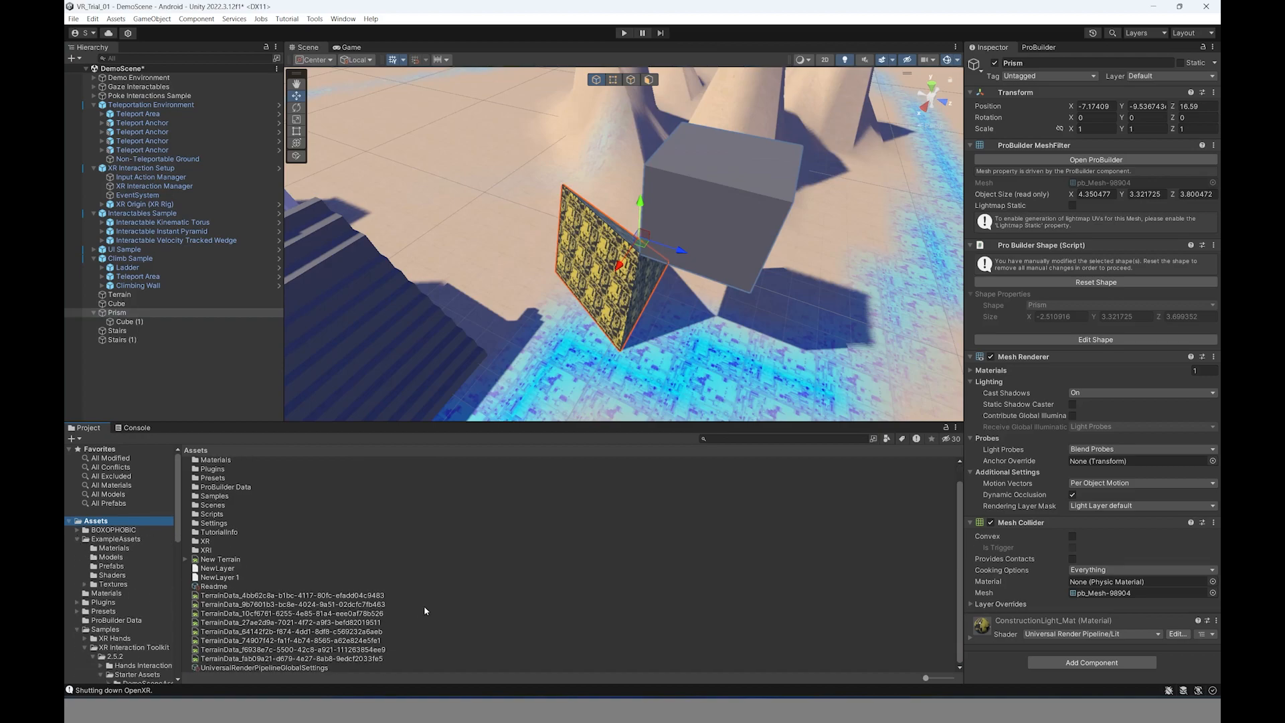
pyautogui.click(78, 539)
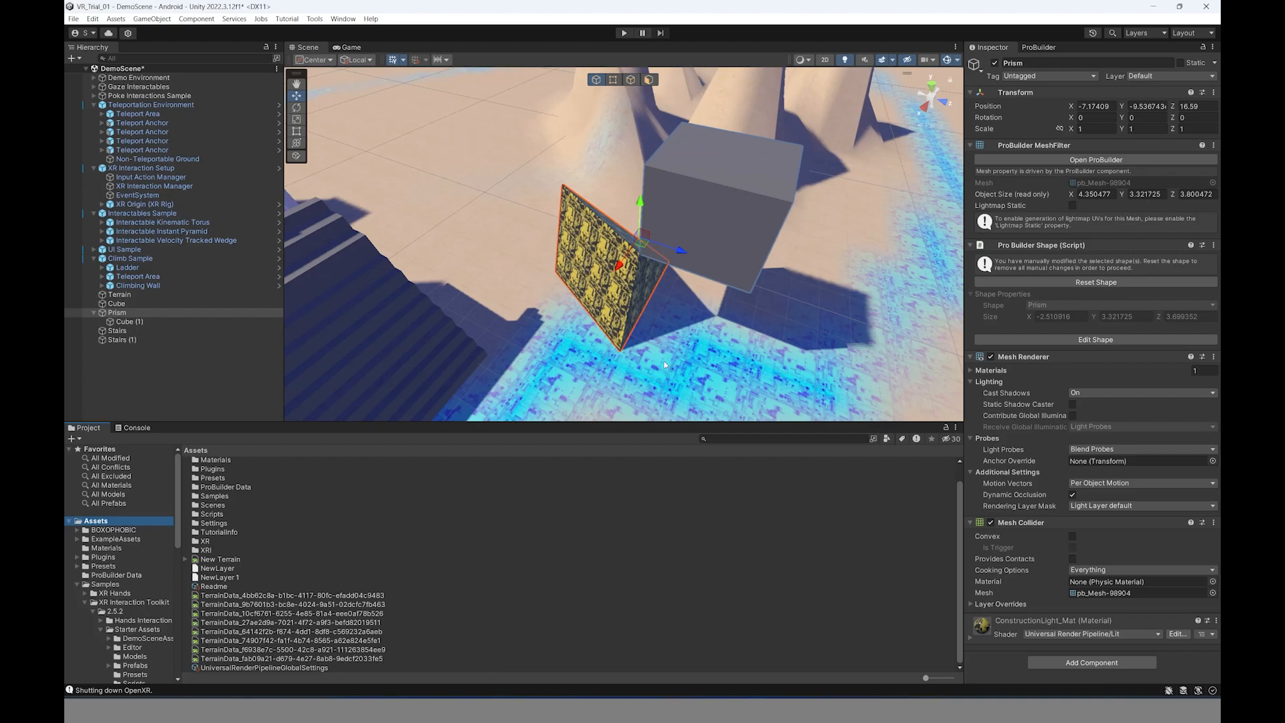
# - Collapse the Prism parent and save it with its child cube as a prefab in the Assets folder
pyautogui.click(205, 370)
pyautogui.click(151, 314)
pyautogui.click(156, 323)
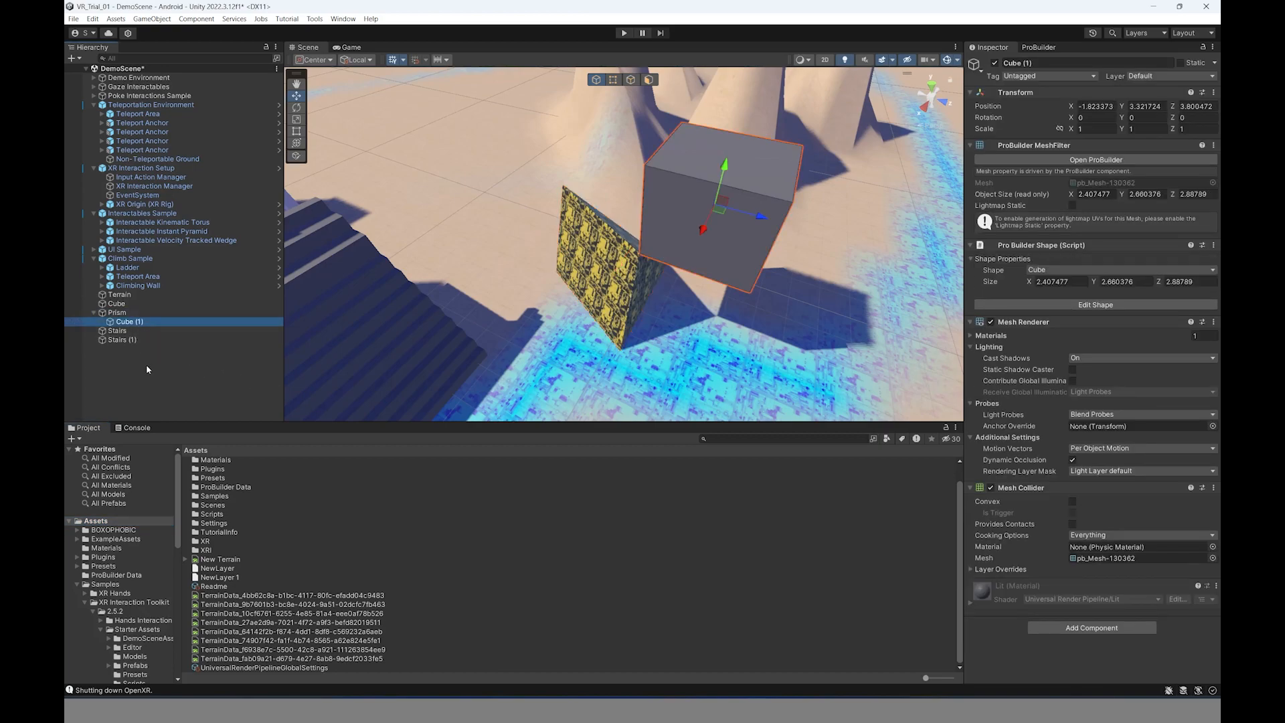
pyautogui.click(146, 366)
pyautogui.click(94, 312)
pyautogui.click(137, 313)
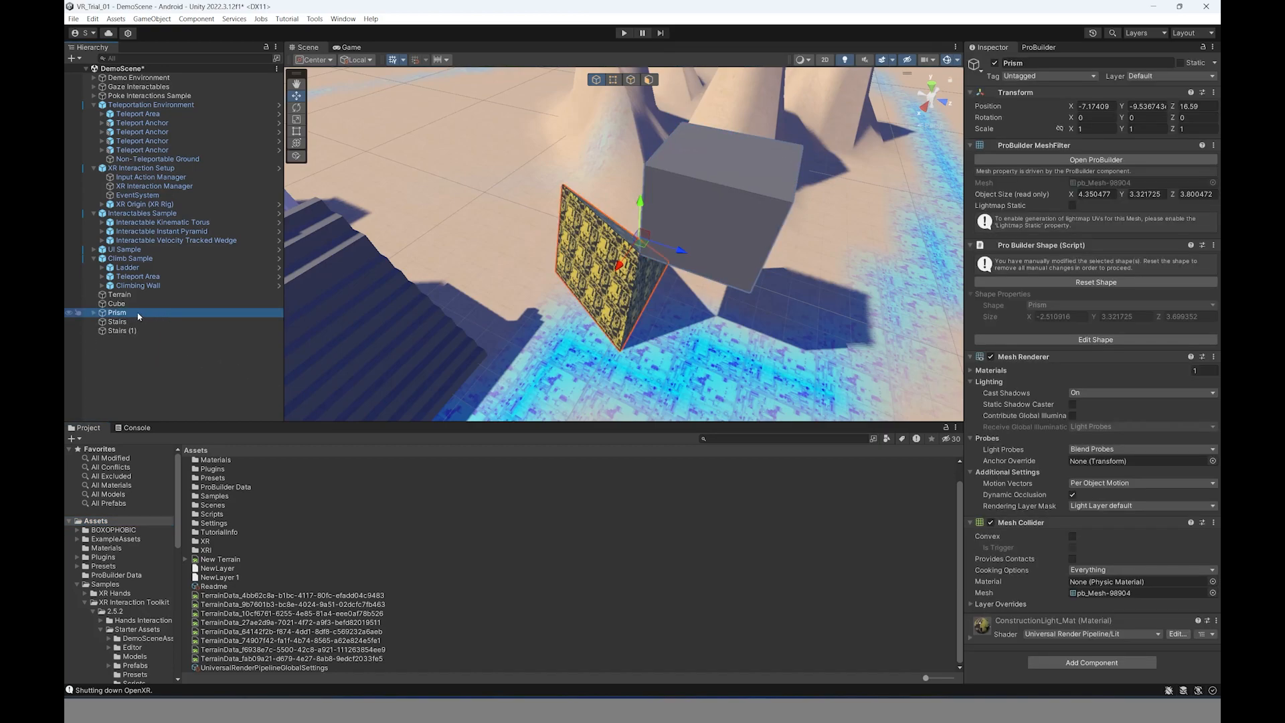
pyautogui.moveTo(228, 367); pyautogui.dragTo(453, 620)
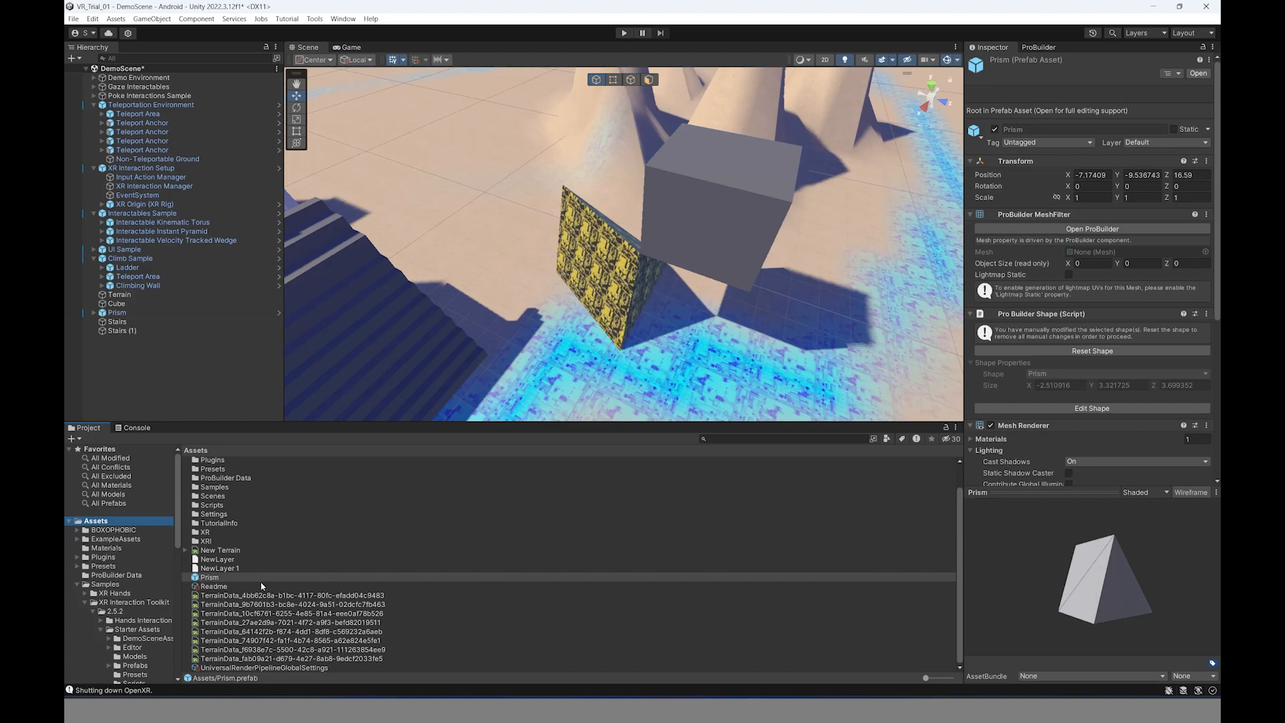
pyautogui.click(130, 379)
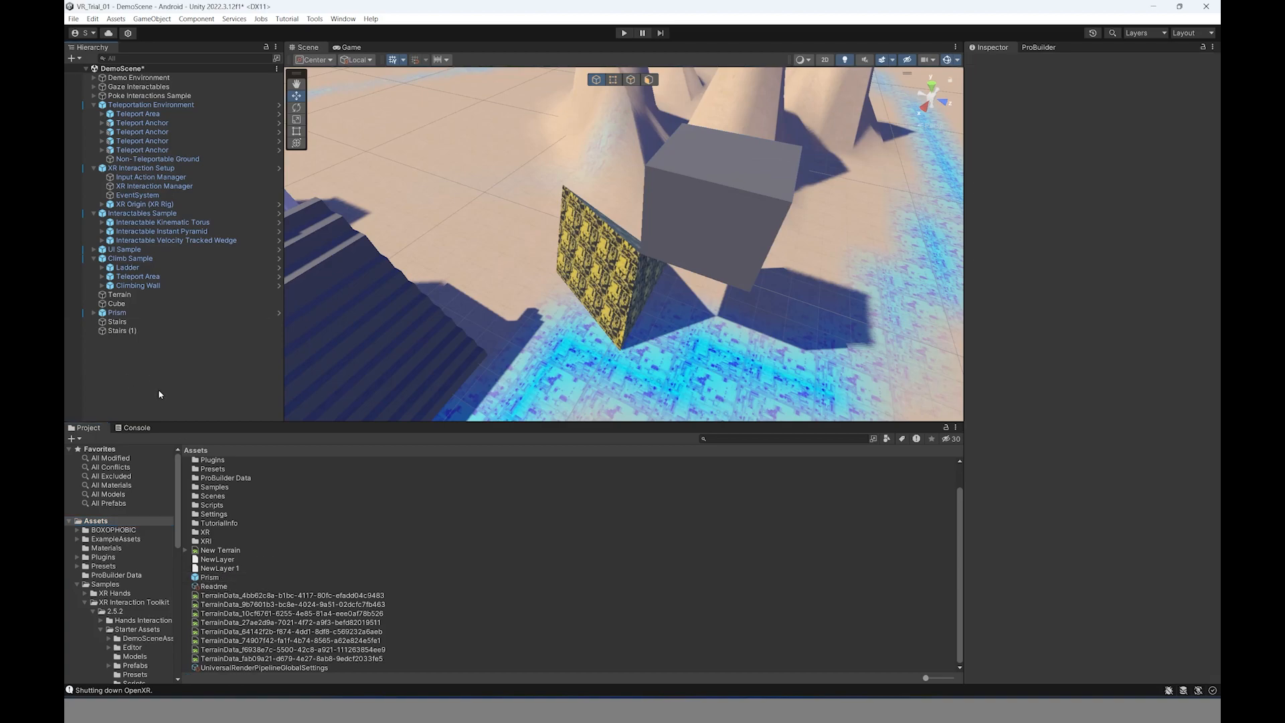
# - Add a second instance of the Prism prefab to the scene and move it along the Z axis to about Z 25.66
pyautogui.click(198, 580)
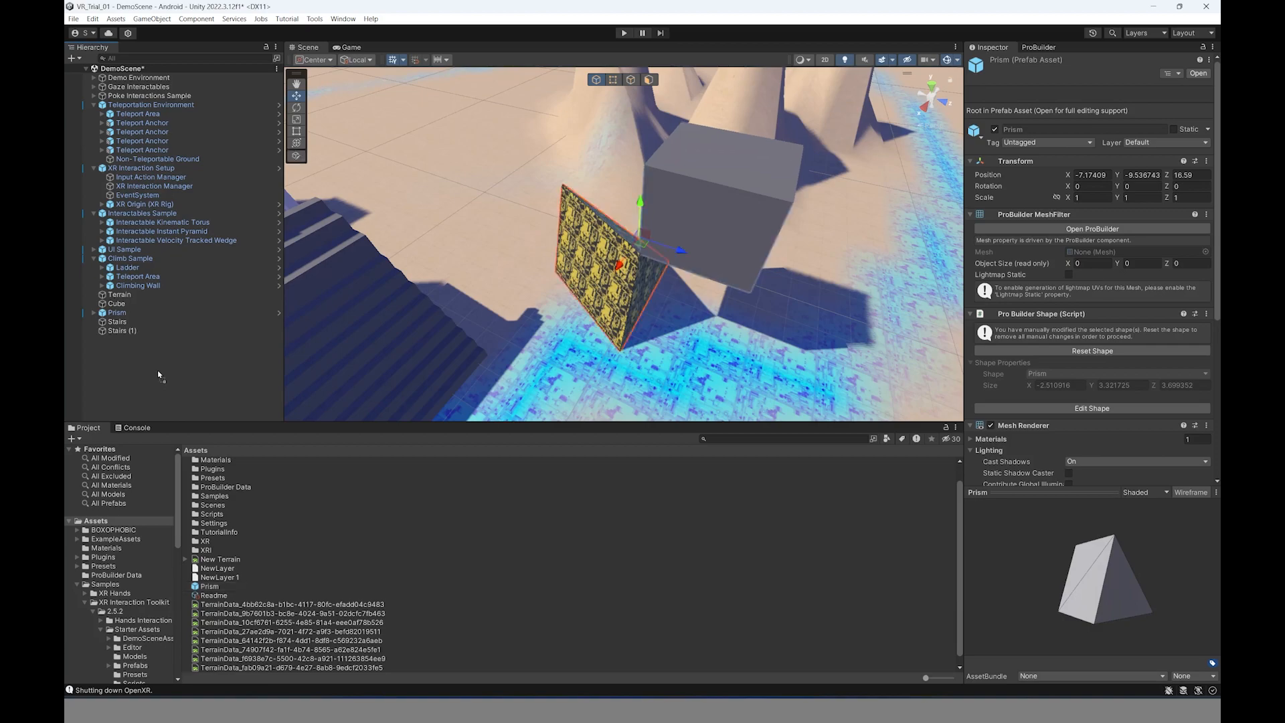
pyautogui.moveTo(160, 376); pyautogui.dragTo(161, 375)
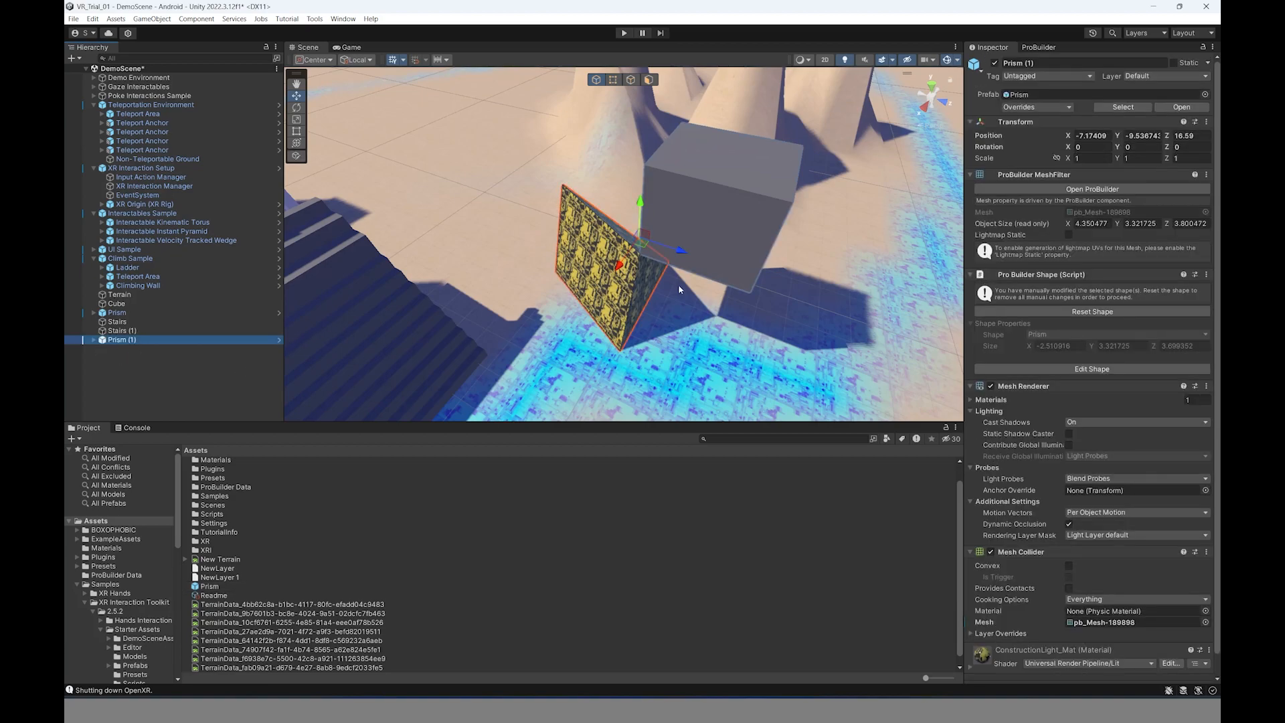
pyautogui.moveTo(678, 255); pyautogui.dragTo(841, 298)
pyautogui.scroll(-4, 769, 328)
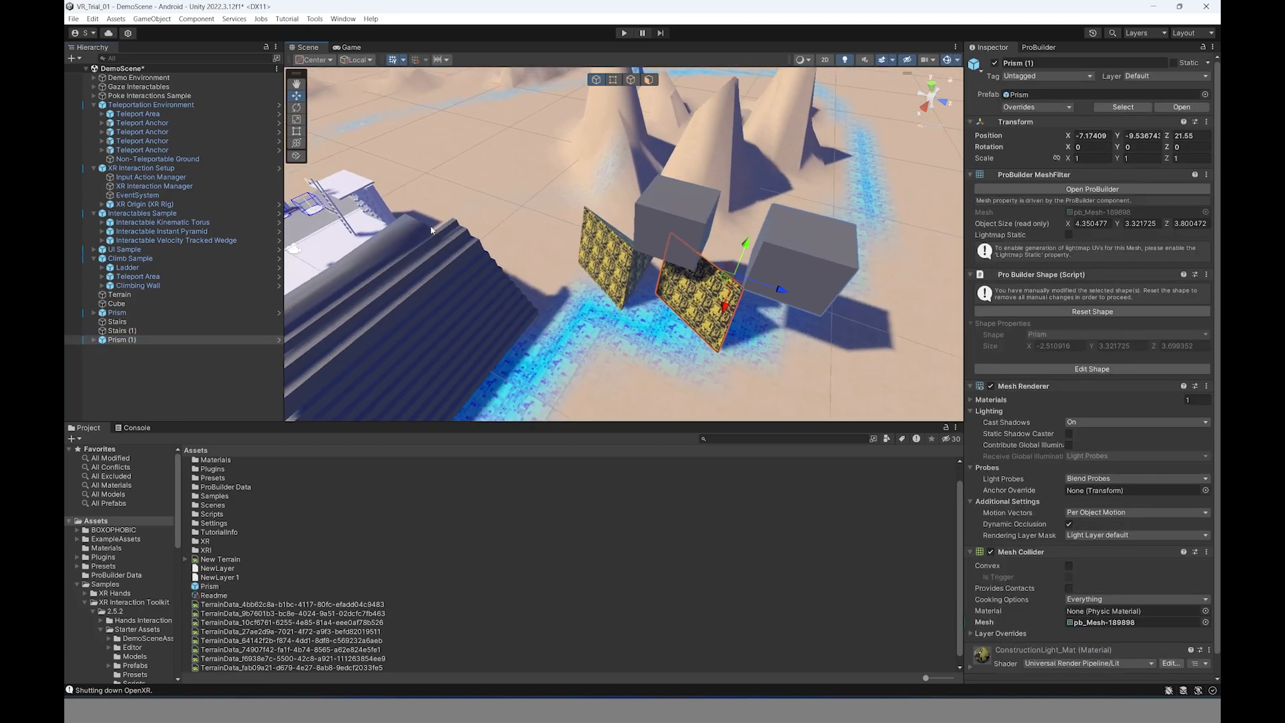
pyautogui.moveTo(762, 289); pyautogui.dragTo(827, 314)
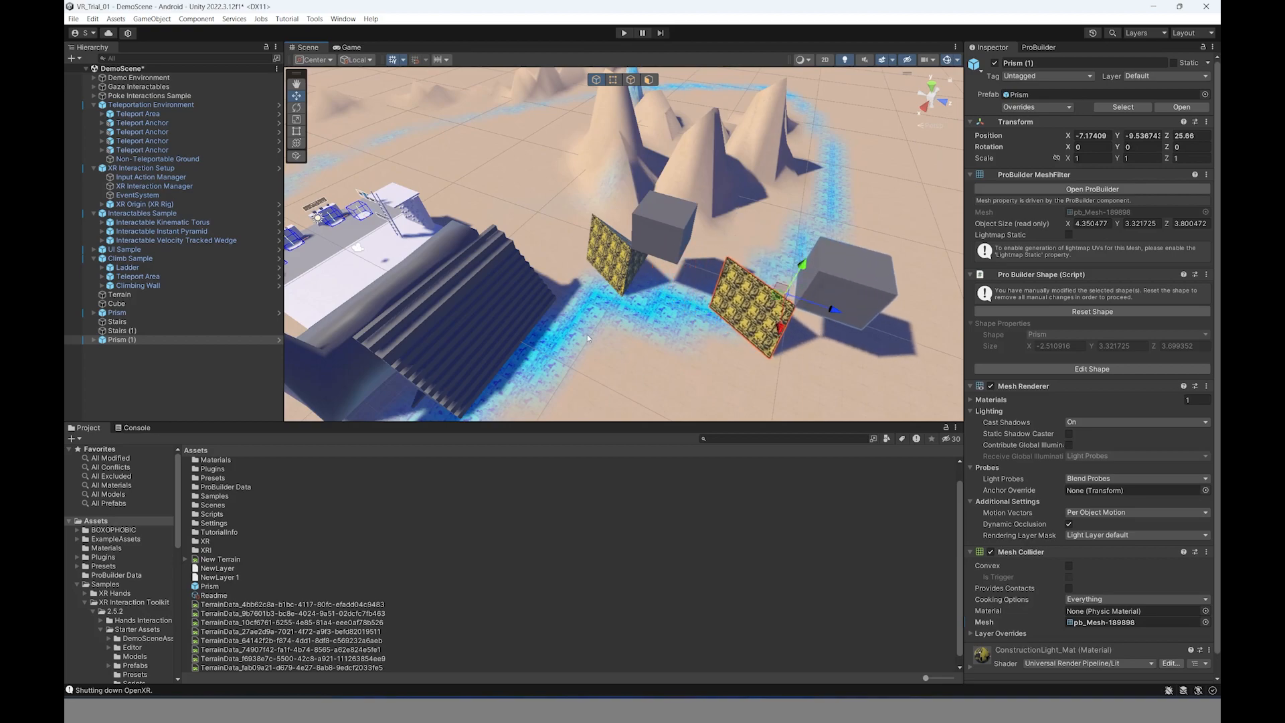
# - Select the child Cube (1) inside the Prism (1) instance and activate the Scale tool for it
pyautogui.click(221, 351)
pyautogui.click(94, 341)
pyautogui.click(130, 349)
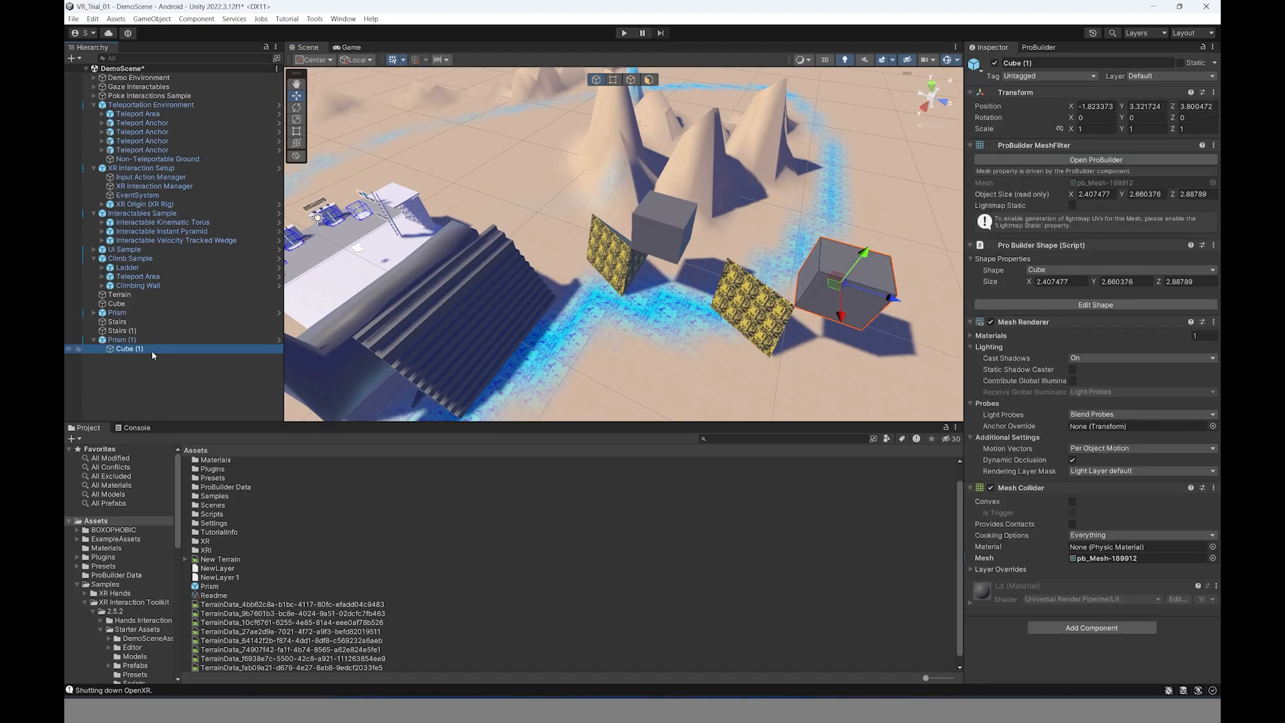
pyautogui.click(296, 119)
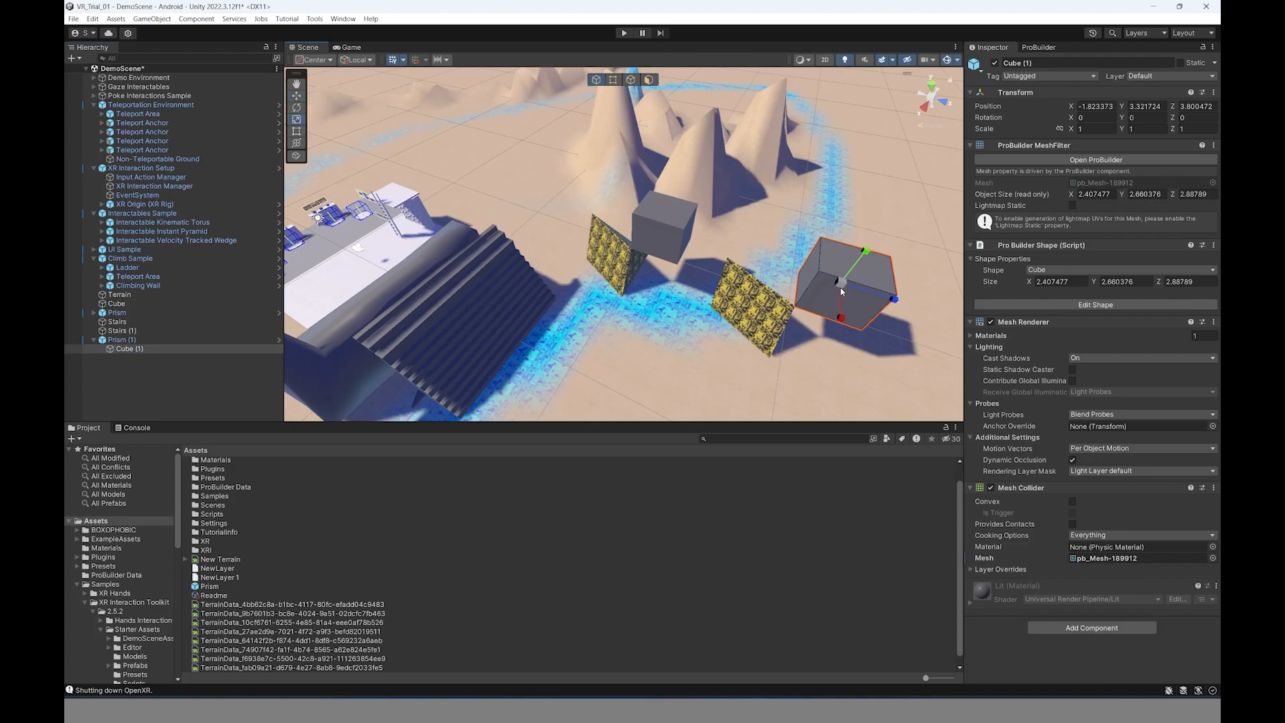